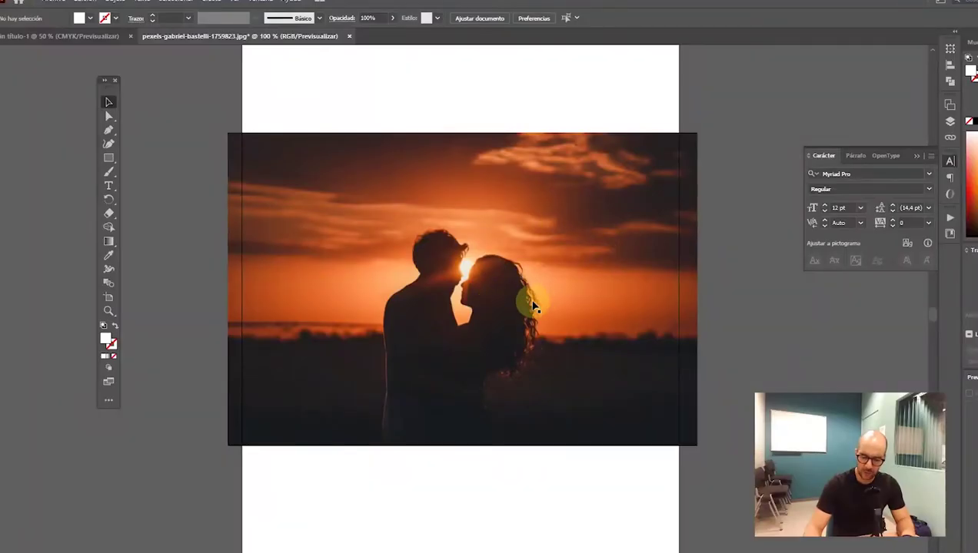
# - Zoom out and shift the A4 artboard behind the sunset photo slightly right
pyautogui.hotkey('ctrl', '-')
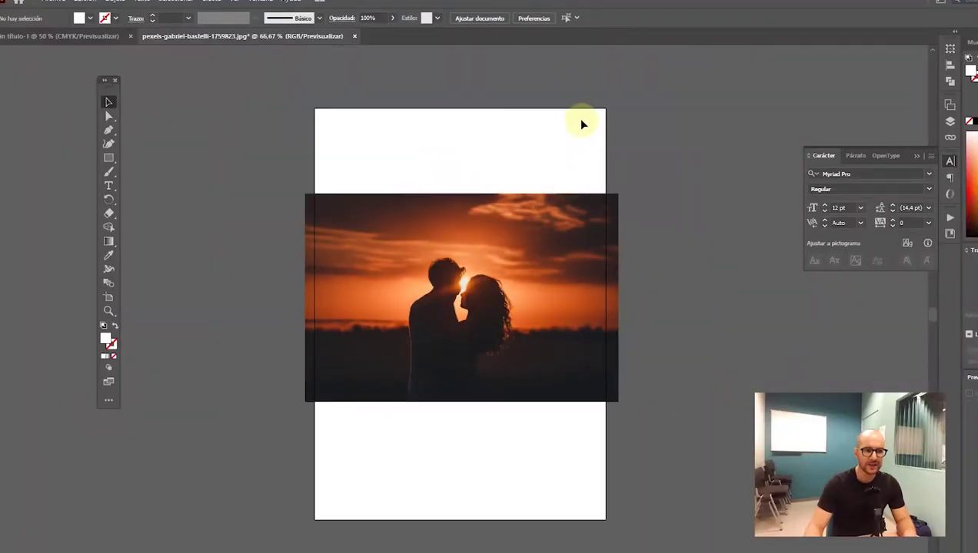
pyautogui.hotkey('shift', 'o')
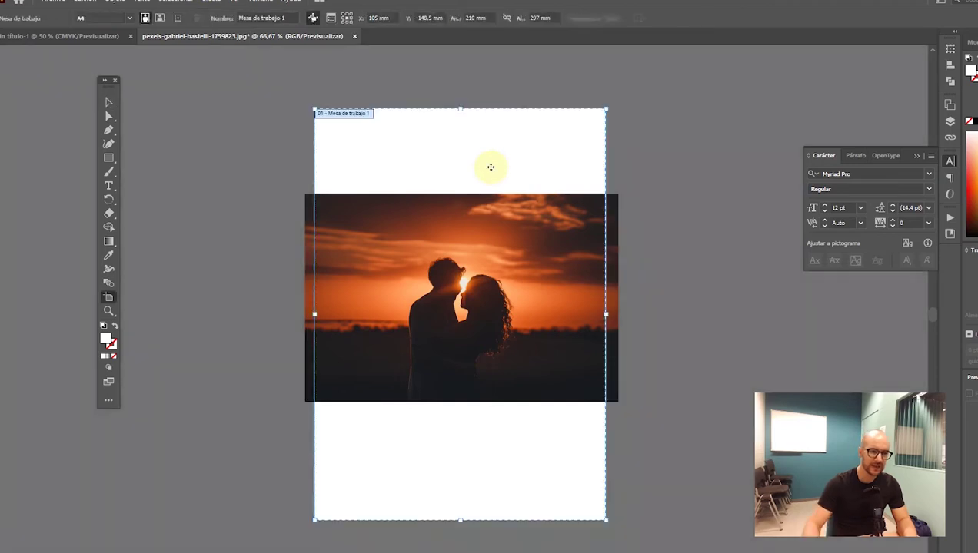
pyautogui.moveTo(520, 169); pyautogui.dragTo(561, 175)
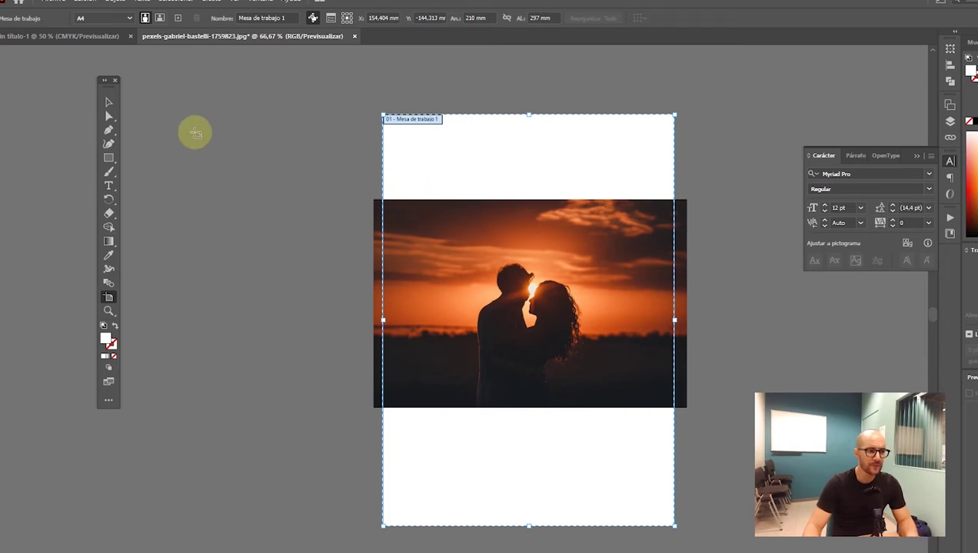
pyautogui.click(130, 22)
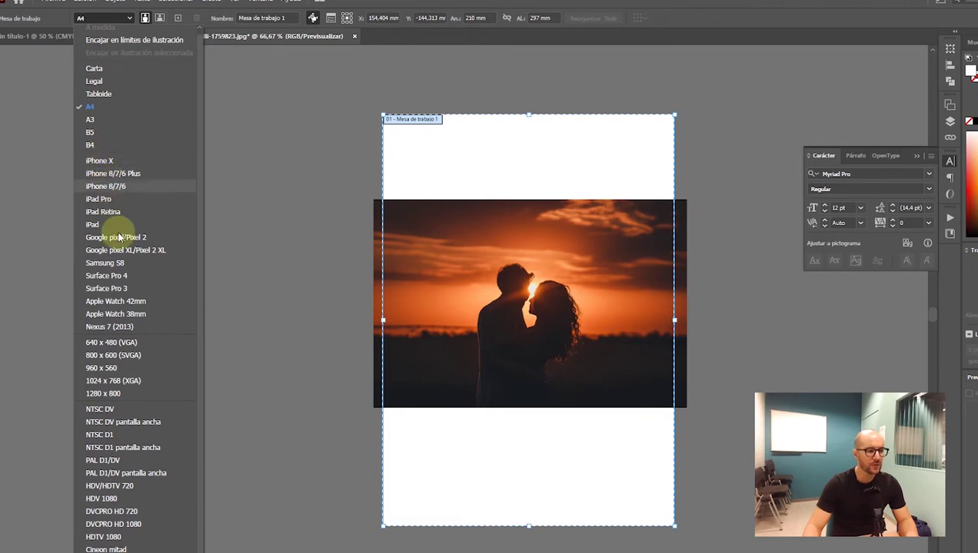
pyautogui.click(554, 186)
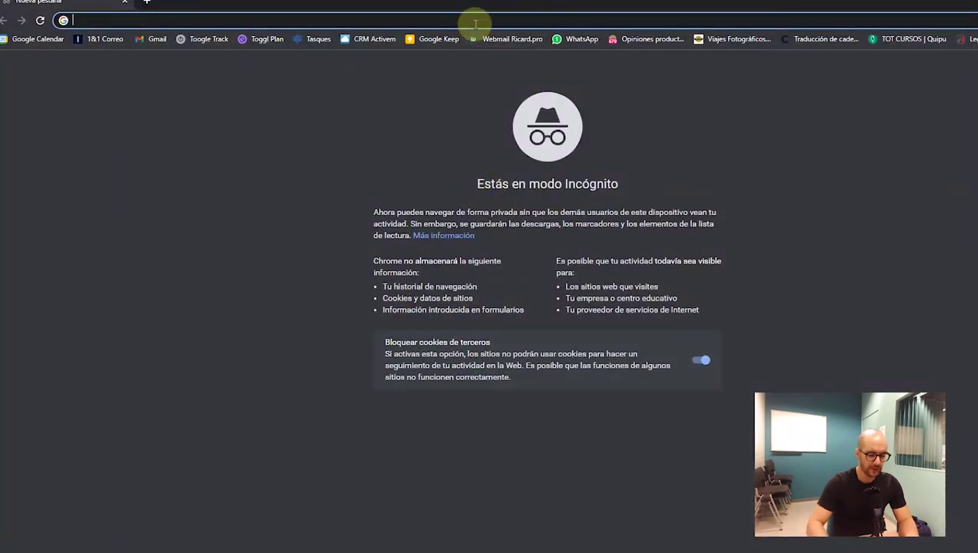
# - Google 'medida imprimible taza de sublimacion' and highlight the 20x9,5cm print size
pyautogui.write('medida ')
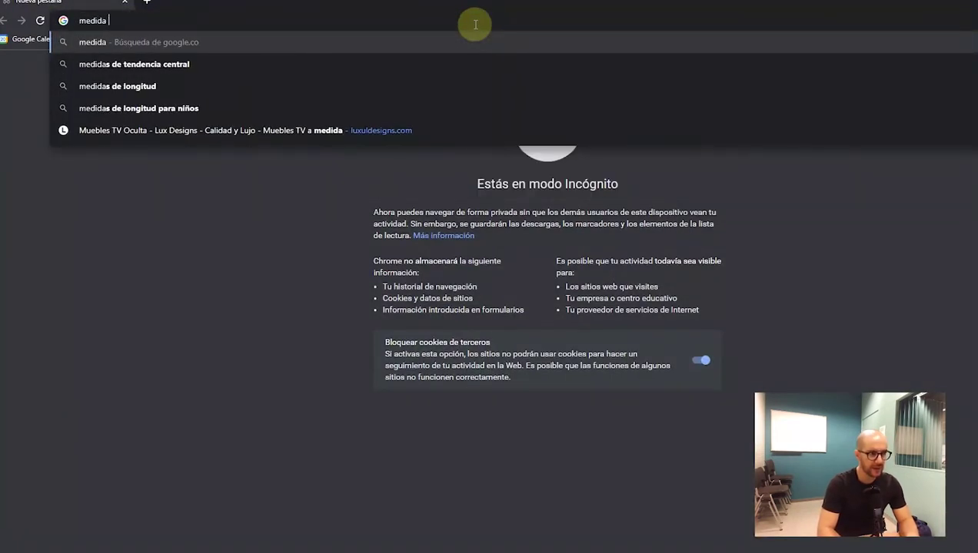
pyautogui.write('imprimible taza de sublimacion')
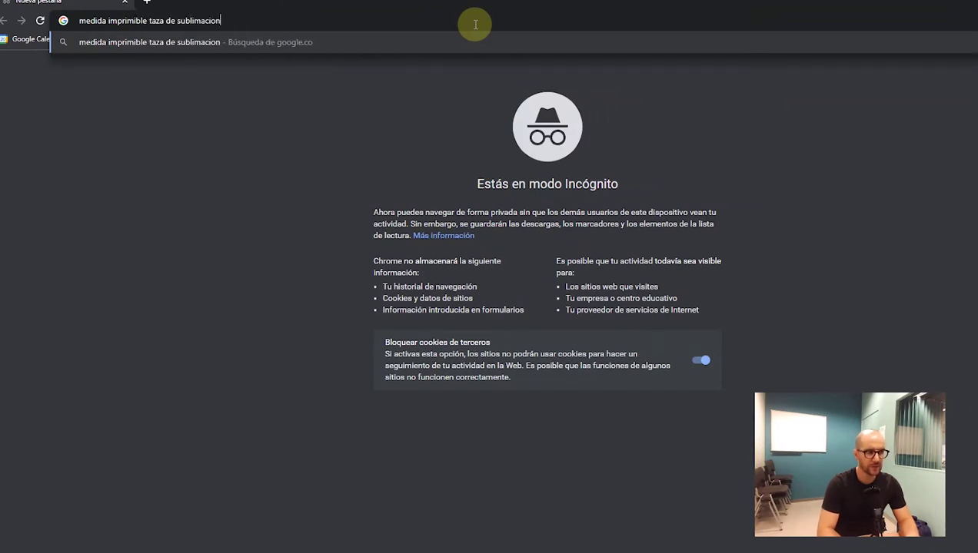
pyautogui.press('Return')
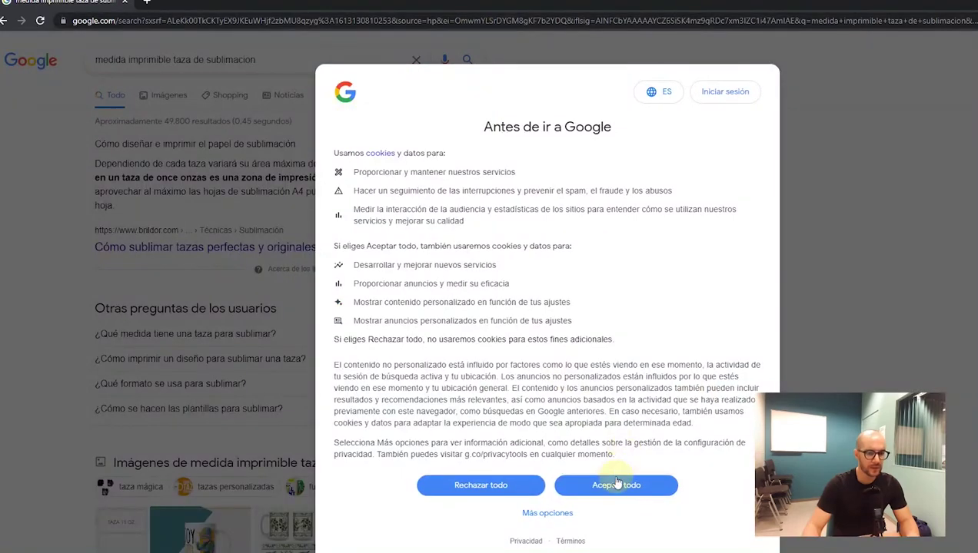
pyautogui.click(612, 483)
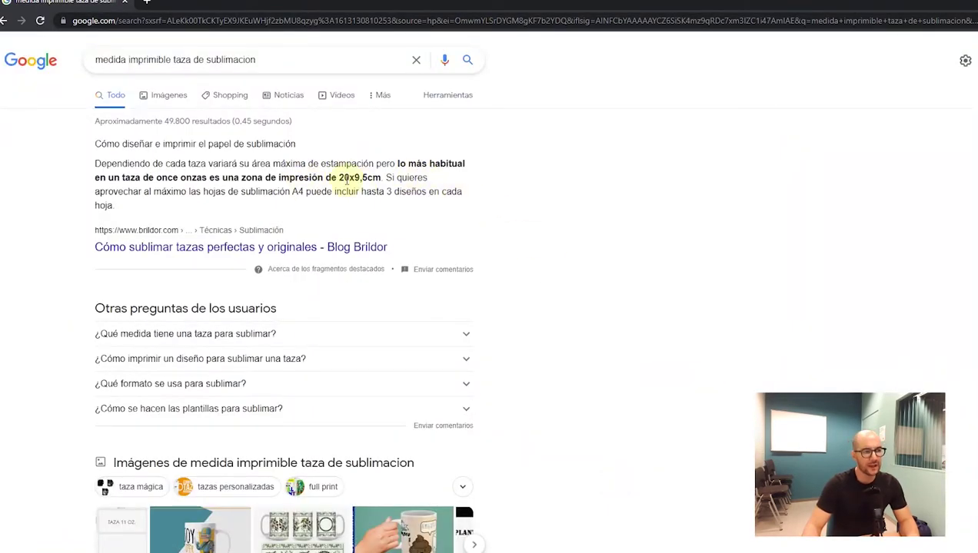
pyautogui.moveTo(373, 177); pyautogui.dragTo(381, 178)
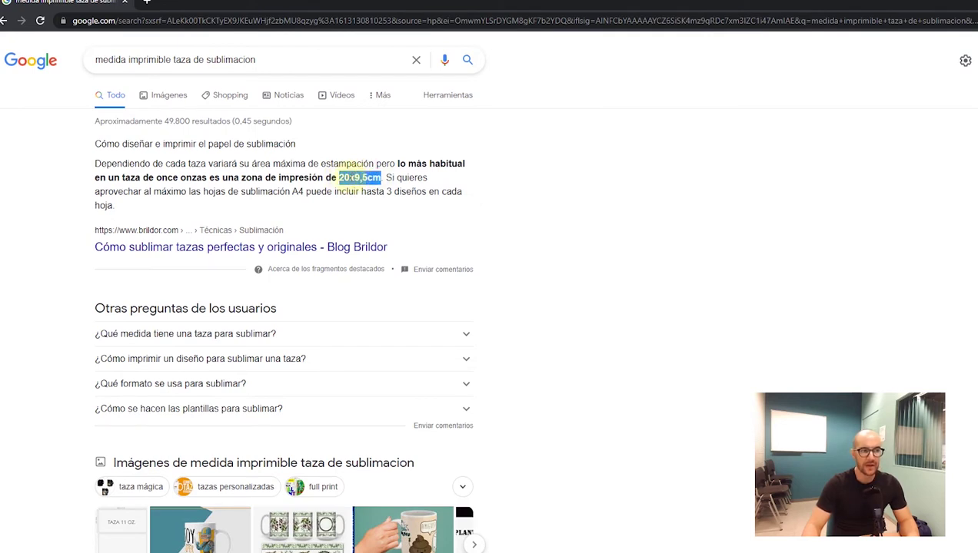
pyautogui.click(347, 177)
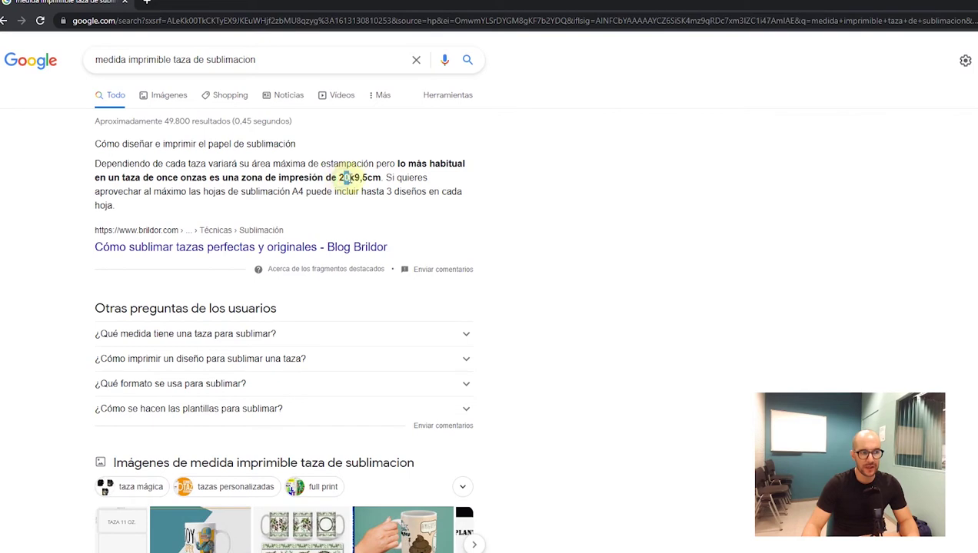
pyautogui.moveTo(379, 176); pyautogui.dragTo(348, 178)
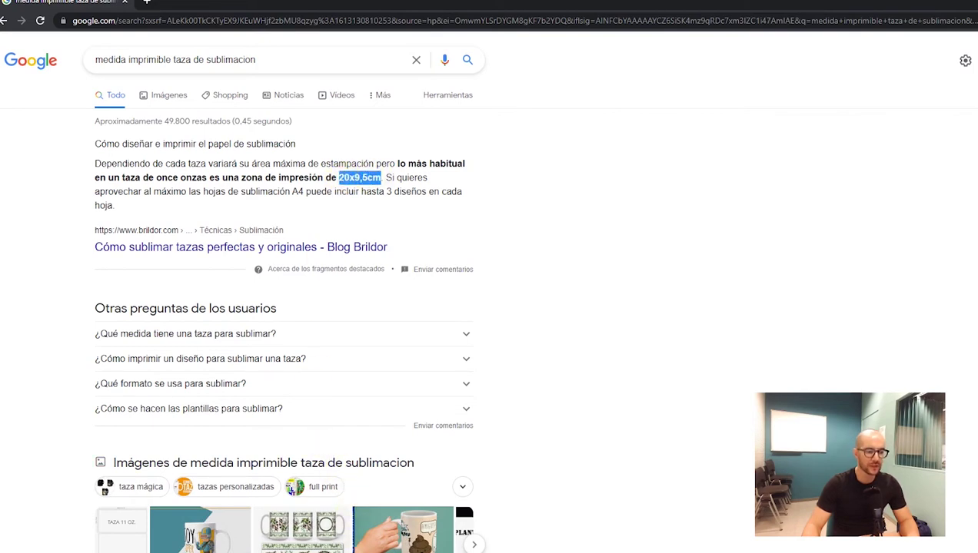
pyautogui.click(347, 551)
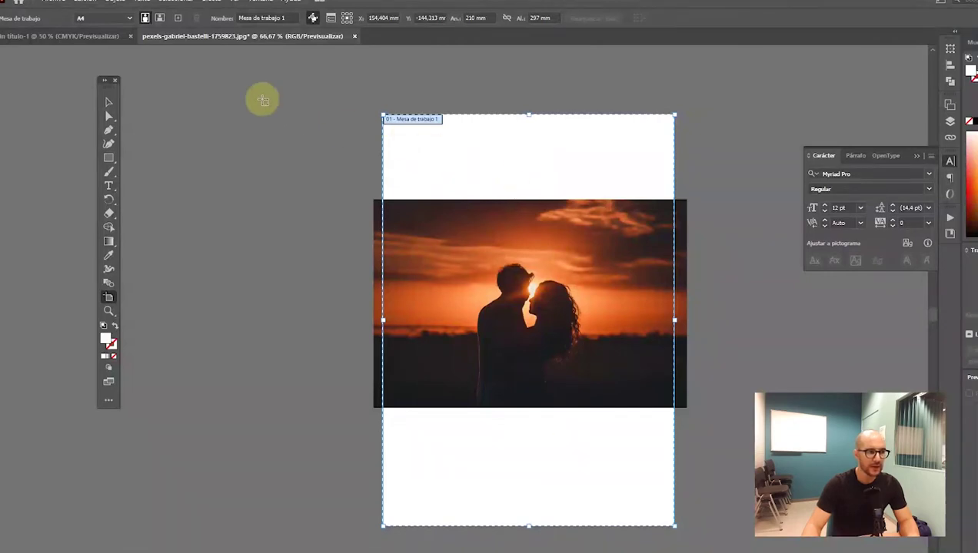
# - Change the document units to centimetres in Document Setup
pyautogui.click(470, 17)
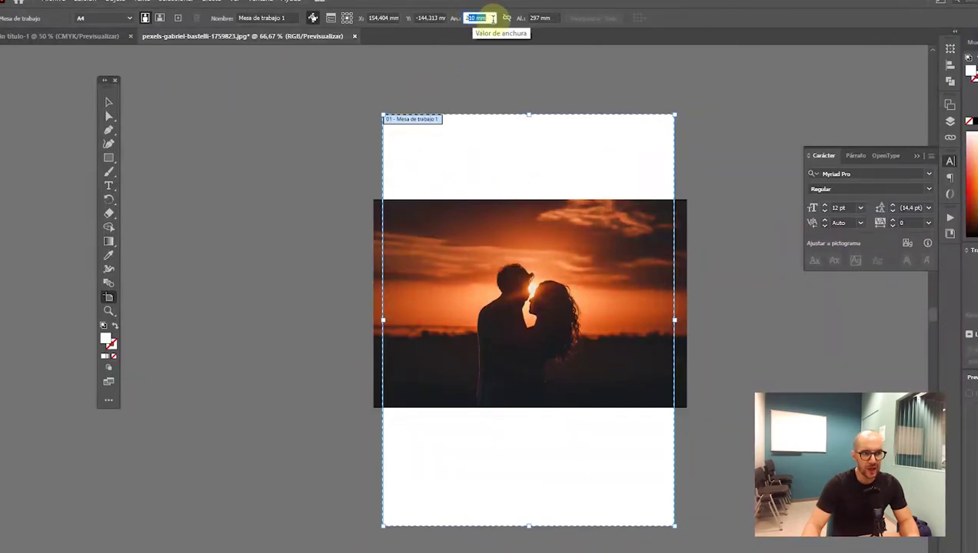
pyautogui.click(548, 17)
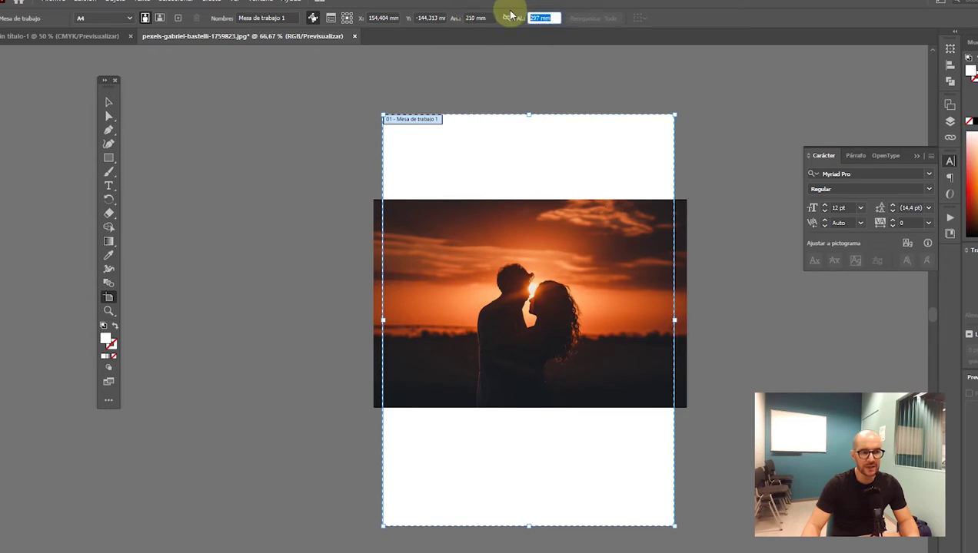
pyautogui.click(63, 3)
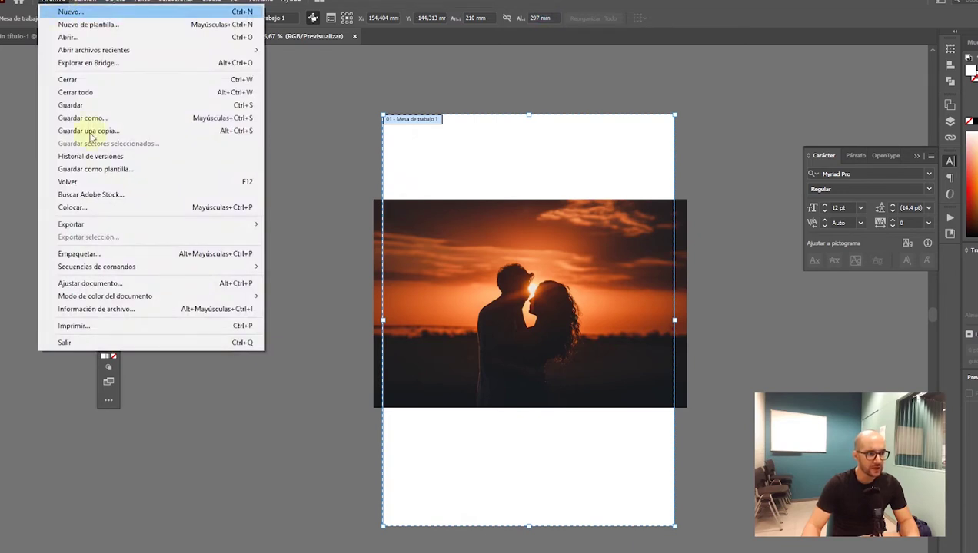
pyautogui.click(97, 282)
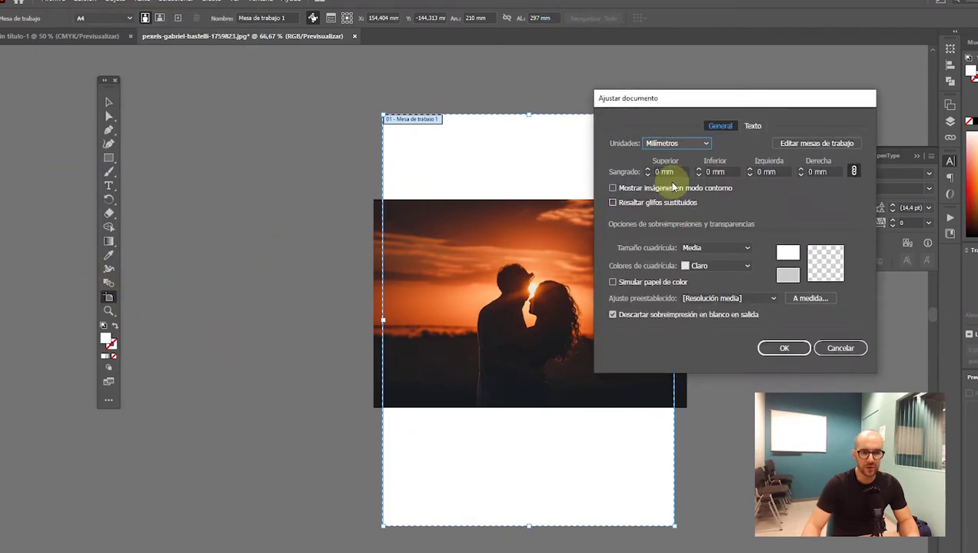
pyautogui.click(684, 147)
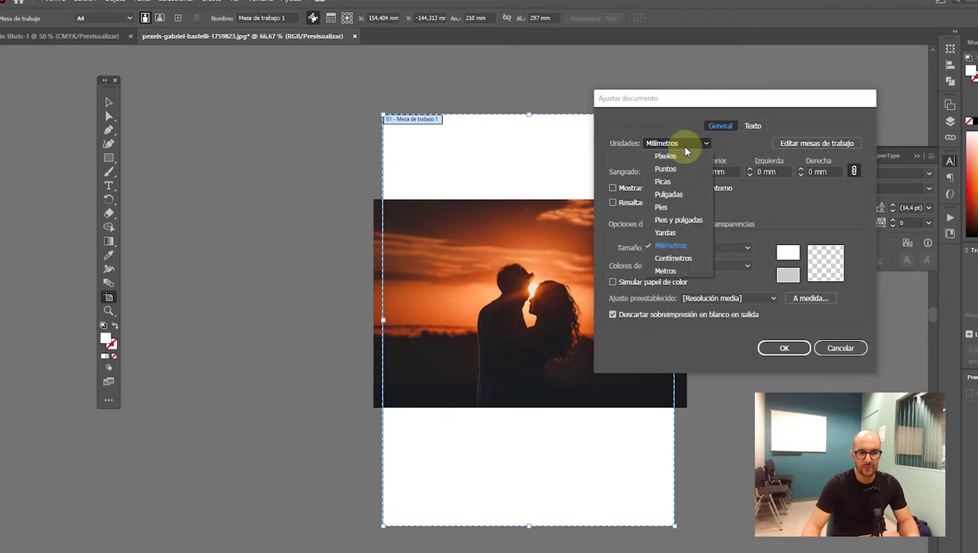
pyautogui.click(667, 259)
pyautogui.click(794, 349)
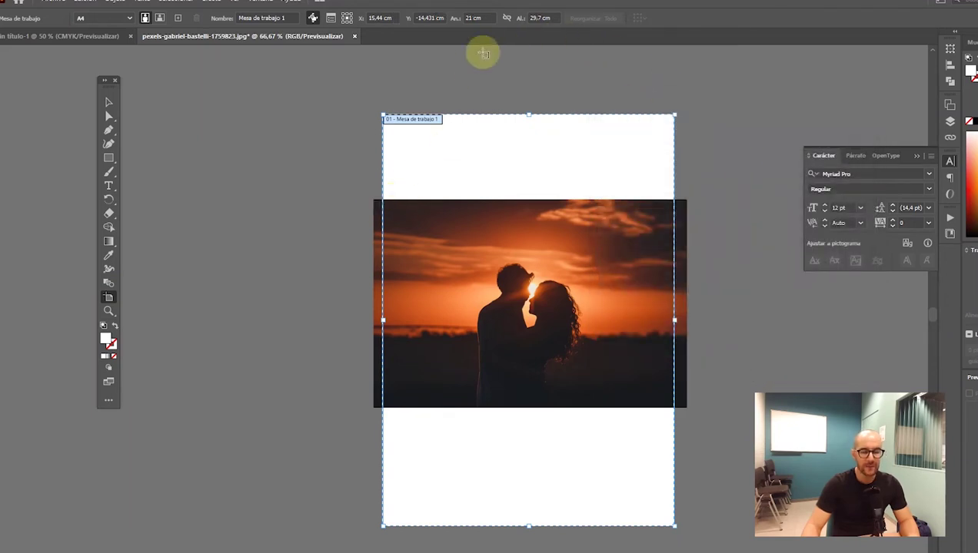
# - Resize the artboard to 20 cm wide by 9 cm tall
pyautogui.doubleClick(470, 18)
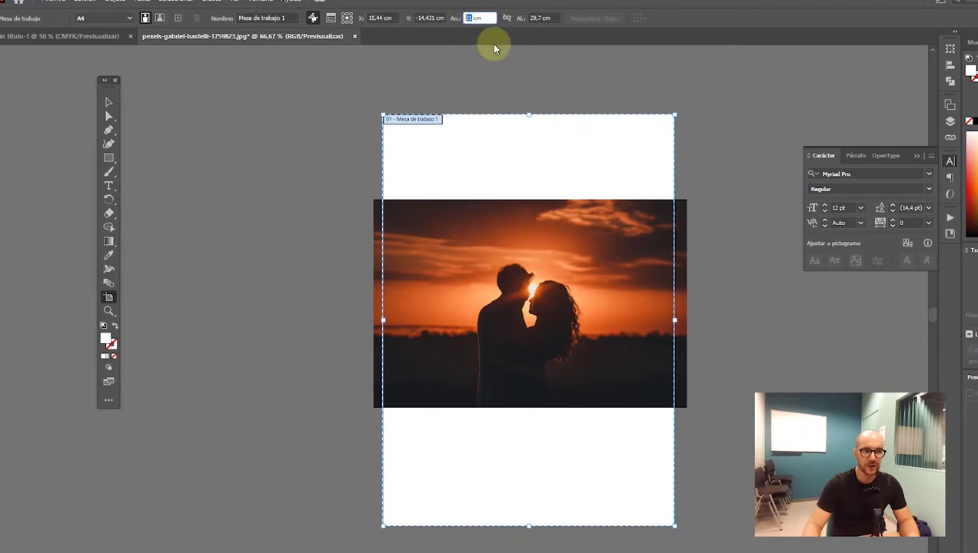
pyautogui.write('20')
pyautogui.press('Return')
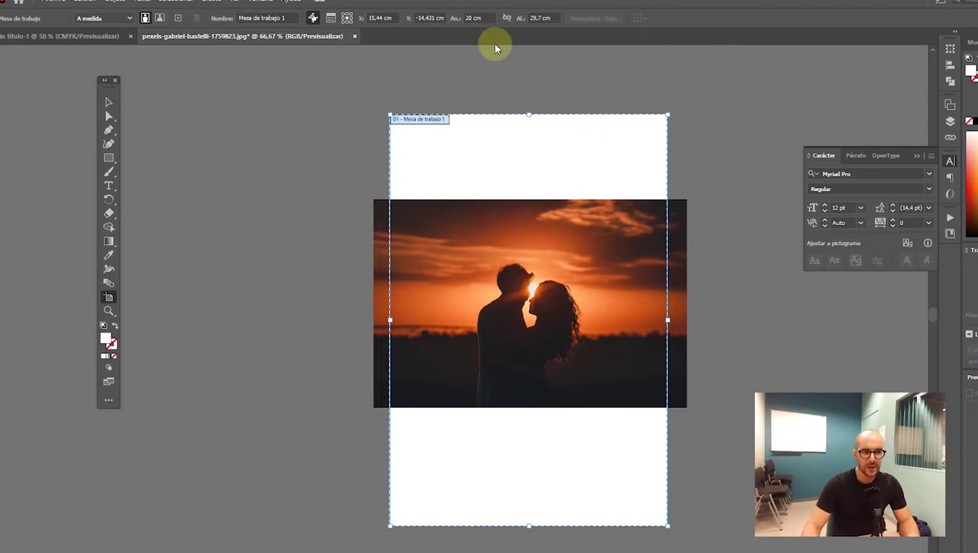
pyautogui.doubleClick(540, 17)
pyautogui.write('9')
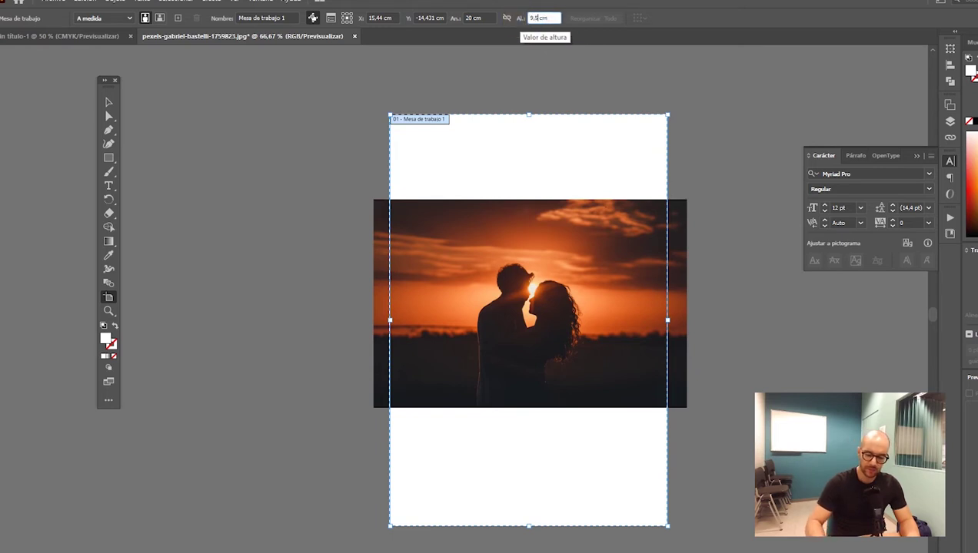
pyautogui.press('Return')
pyautogui.click(108, 101)
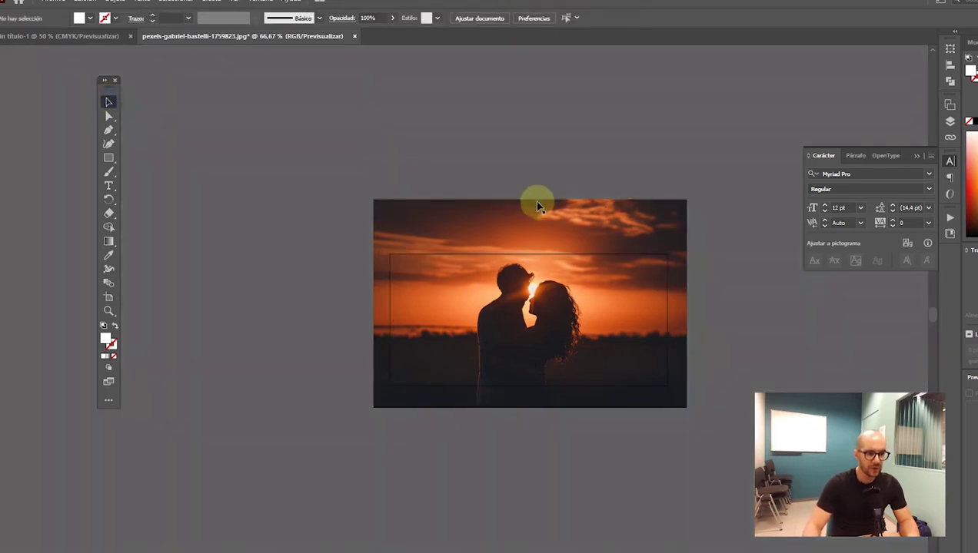
# - Drag the sunset couple photo down onto the white artboard
pyautogui.moveTo(568, 223); pyautogui.dragTo(405, 144)
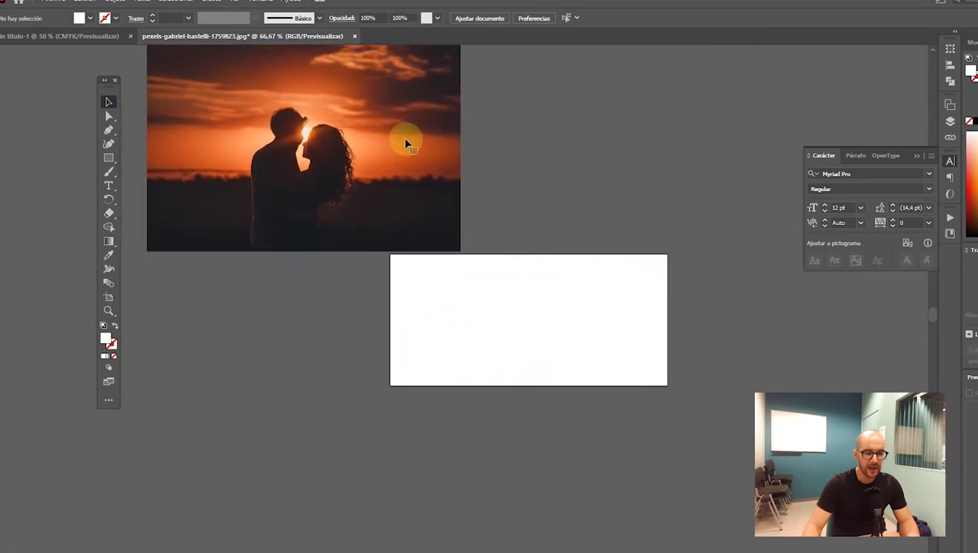
pyautogui.hotkey('ctrl', '1')
pyautogui.moveTo(629, 388); pyautogui.dragTo(306, 257)
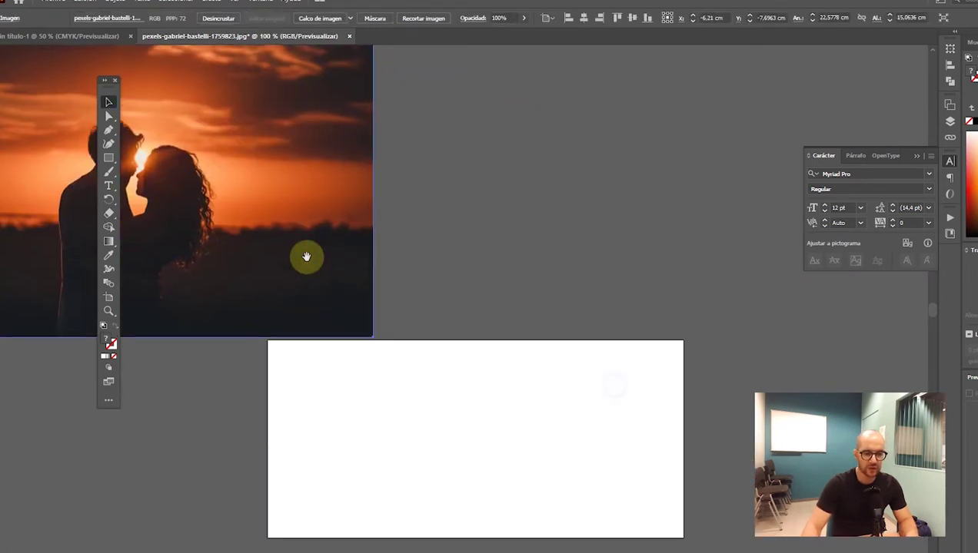
pyautogui.moveTo(446, 378); pyautogui.dragTo(463, 286)
pyautogui.hotkey('ctrl', '-')
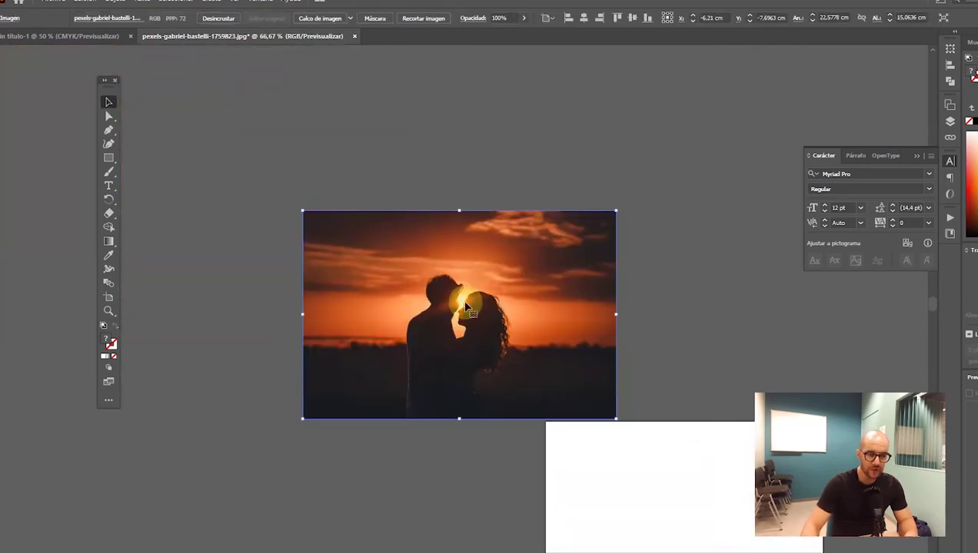
pyautogui.moveTo(582, 354); pyautogui.dragTo(426, 327)
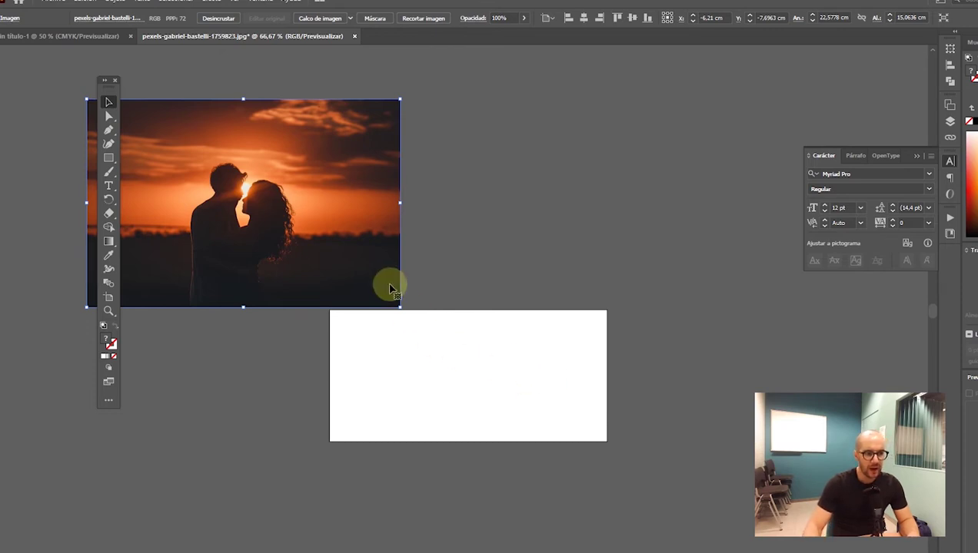
pyautogui.moveTo(388, 285); pyautogui.dragTo(624, 451)
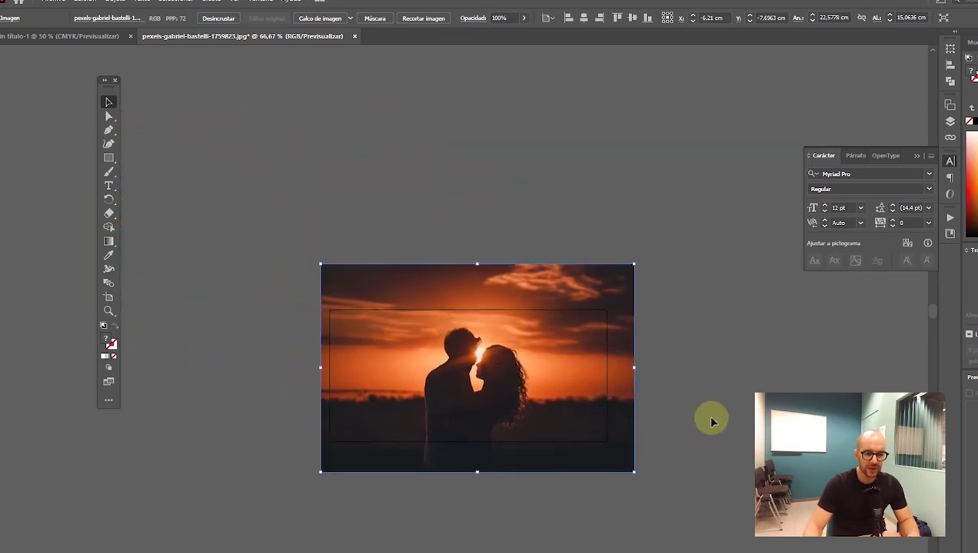
pyautogui.click(709, 419)
# - Nudge the photo up and right to about X 12.84 cm, Y 4.0268 cm
pyautogui.hotkey('ctrl', '1')
pyautogui.moveTo(711, 418); pyautogui.dragTo(678, 303)
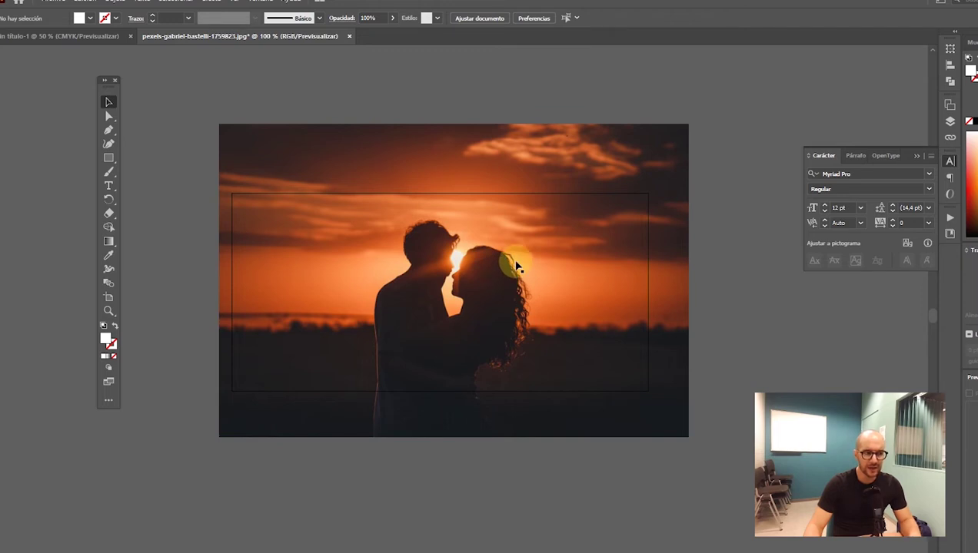
pyautogui.moveTo(517, 266); pyautogui.dragTo(531, 251)
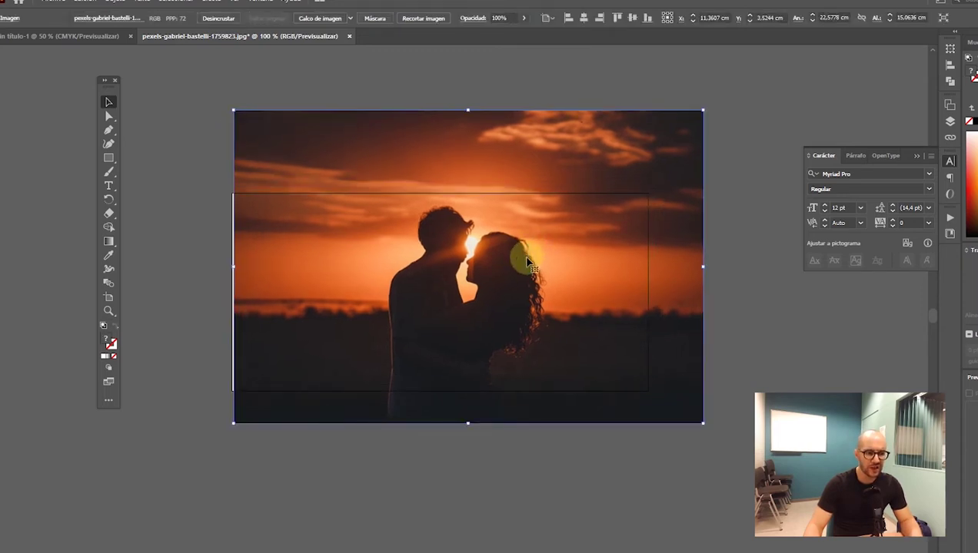
pyautogui.moveTo(470, 231); pyautogui.dragTo(501, 241)
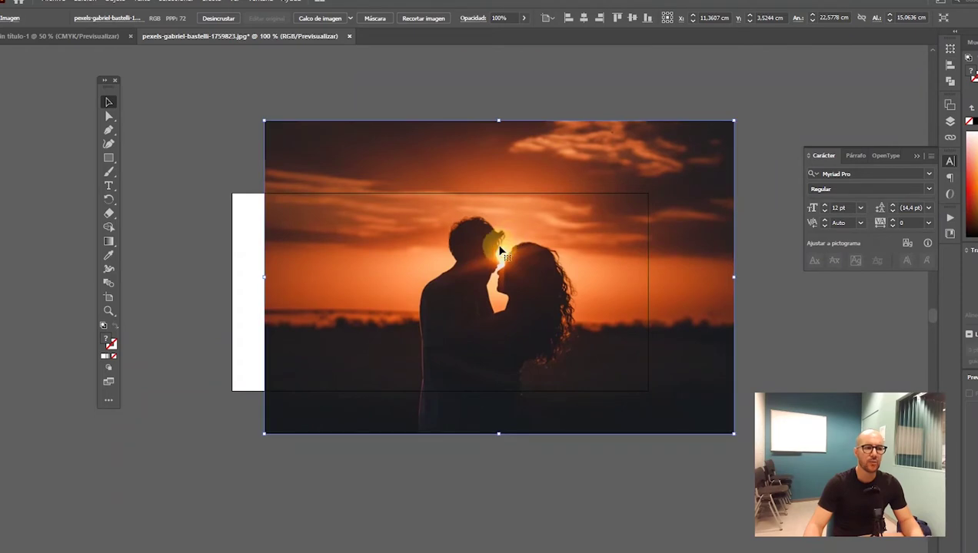
pyautogui.click(108, 158)
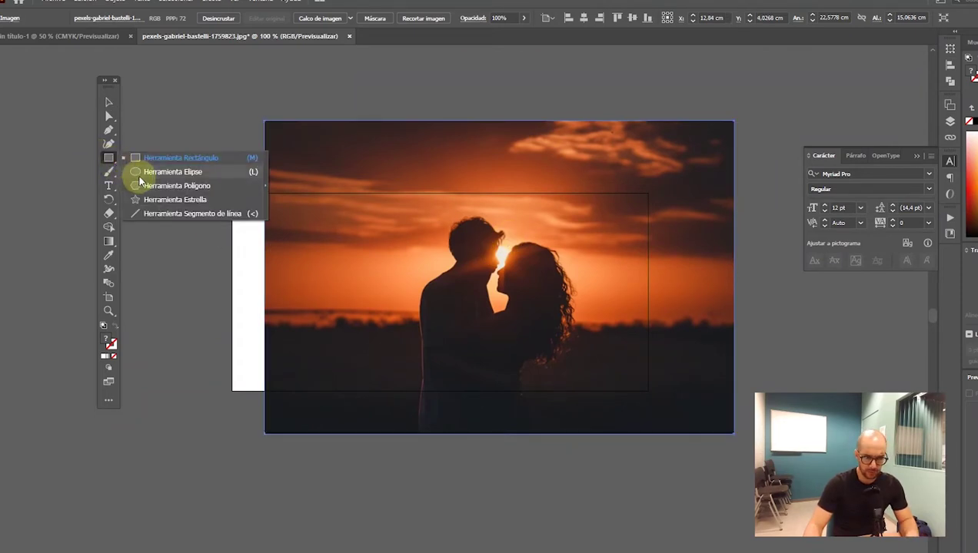
# - Draw a large white circle over the couple in the photo
pyautogui.click(138, 176)
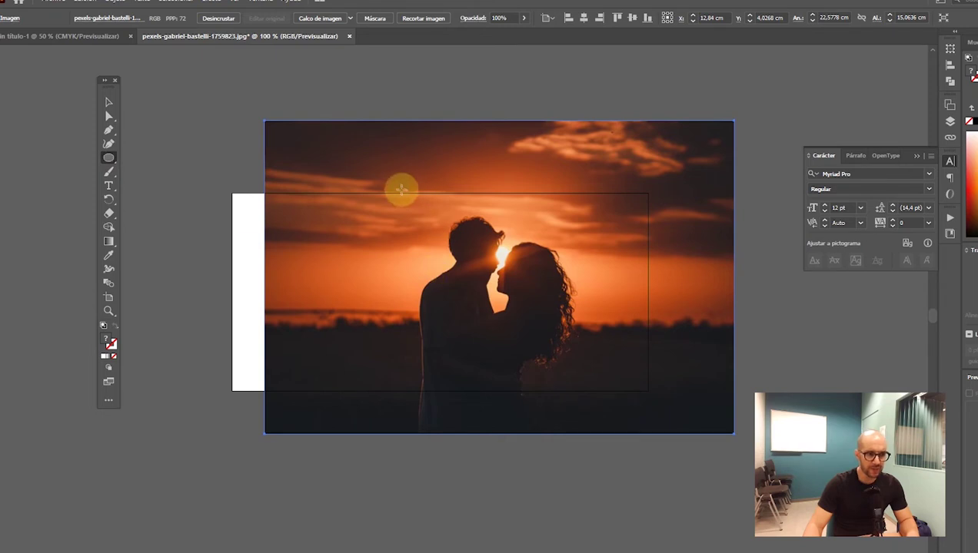
pyautogui.moveTo(378, 187)
pyautogui.mouseDown()
pyautogui.moveTo(604, 370)
pyautogui.moveTo(594, 368)
pyautogui.mouseUp()
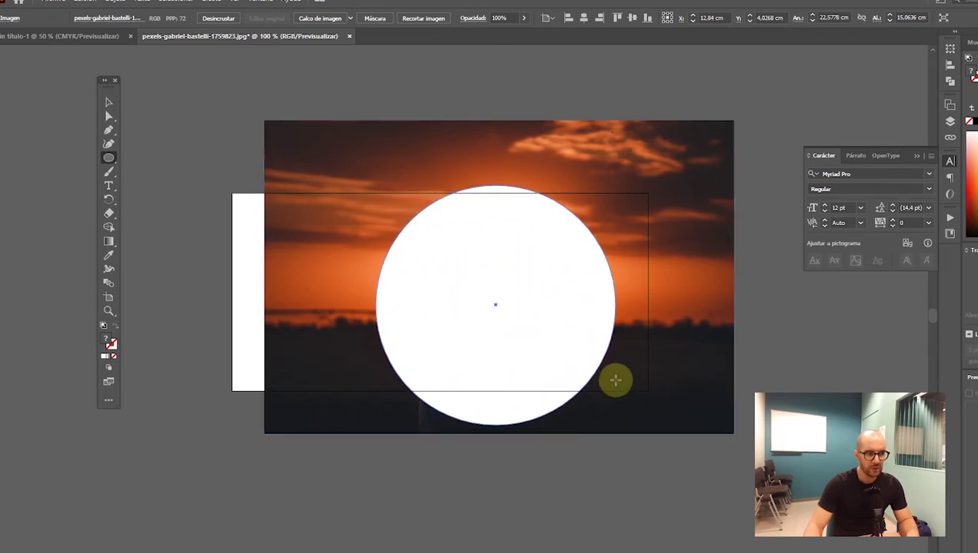
pyautogui.click(146, 129)
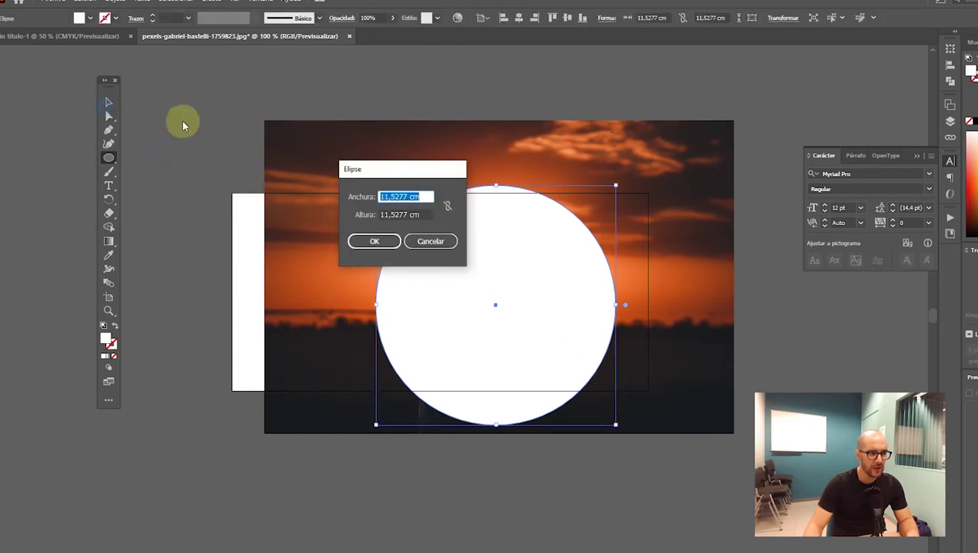
pyautogui.click(439, 242)
pyautogui.click(109, 101)
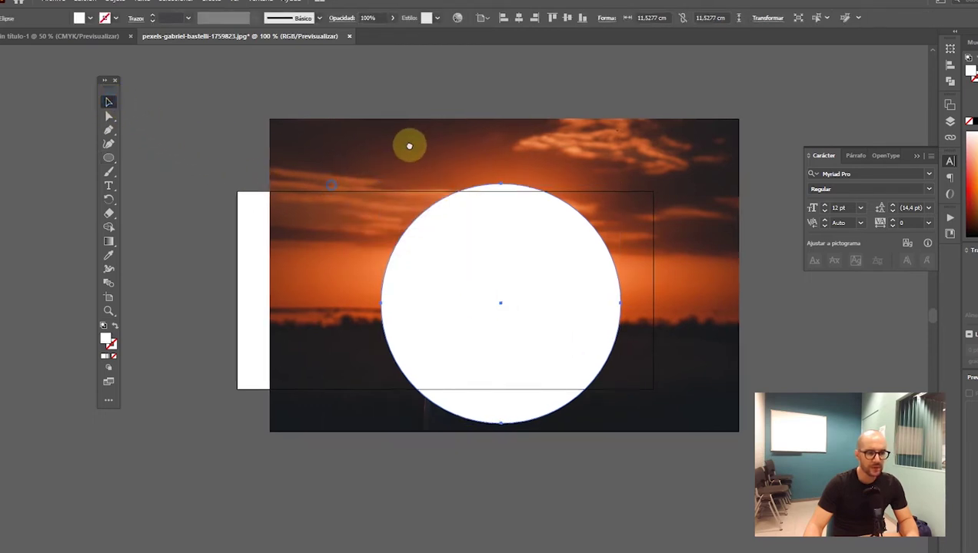
pyautogui.hscroll(-3, 375, 245)
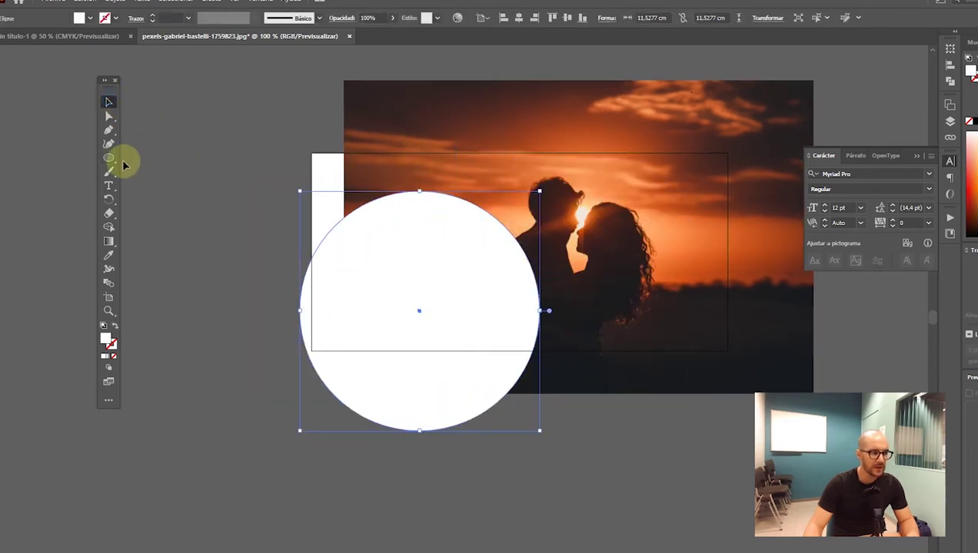
# - Draw a white hexagon to the left of the artboard
pyautogui.click(113, 158)
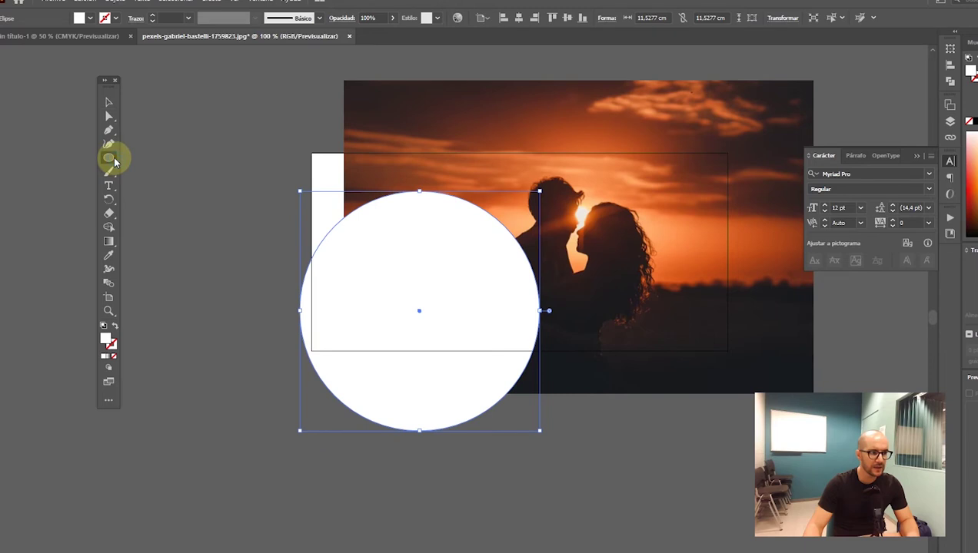
pyautogui.moveTo(113, 157)
pyautogui.mouseDown()
pyautogui.moveTo(140, 173)
pyautogui.moveTo(183, 168)
pyautogui.moveTo(203, 209)
pyautogui.mouseUp()
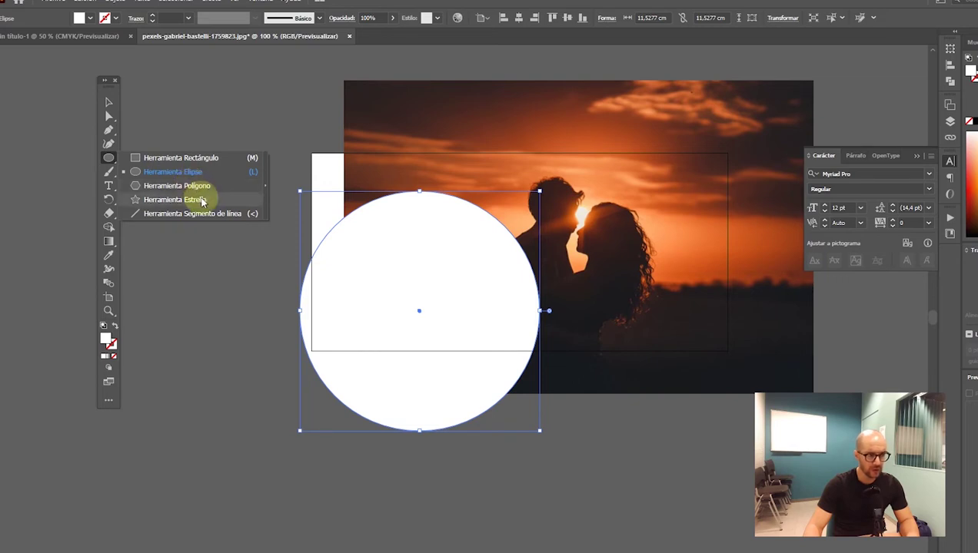
pyautogui.click(172, 172)
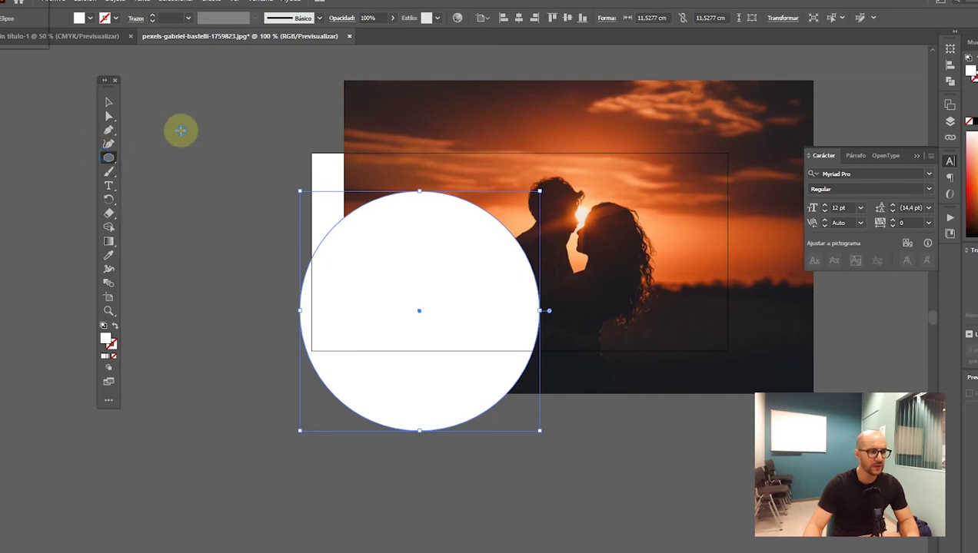
pyautogui.click(326, 223)
pyautogui.click(409, 241)
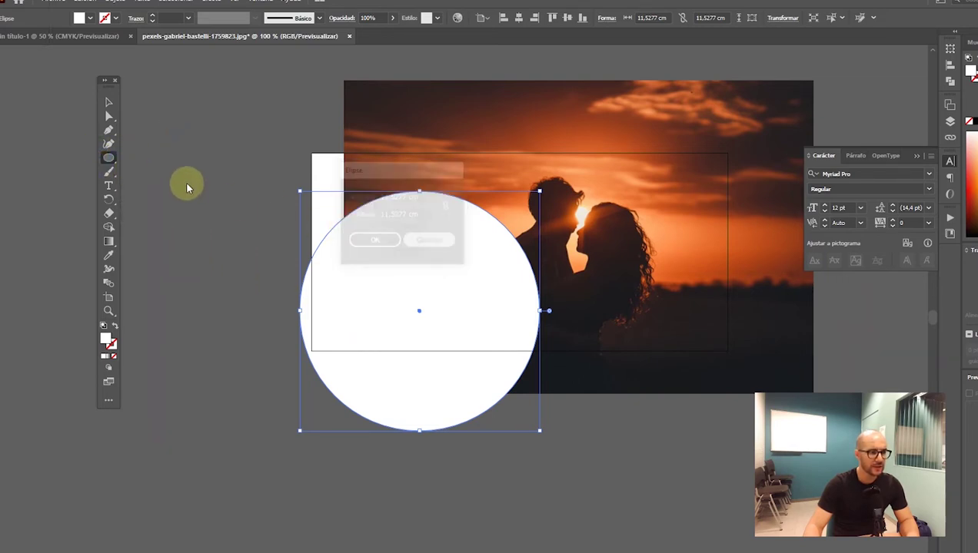
pyautogui.moveTo(109, 161)
pyautogui.mouseDown()
pyautogui.moveTo(187, 204)
pyautogui.moveTo(191, 186)
pyautogui.moveTo(185, 226)
pyautogui.moveTo(256, 301)
pyautogui.mouseUp()
# - Draw a white star to the left of the circle
pyautogui.click(109, 102)
pyautogui.click(177, 335)
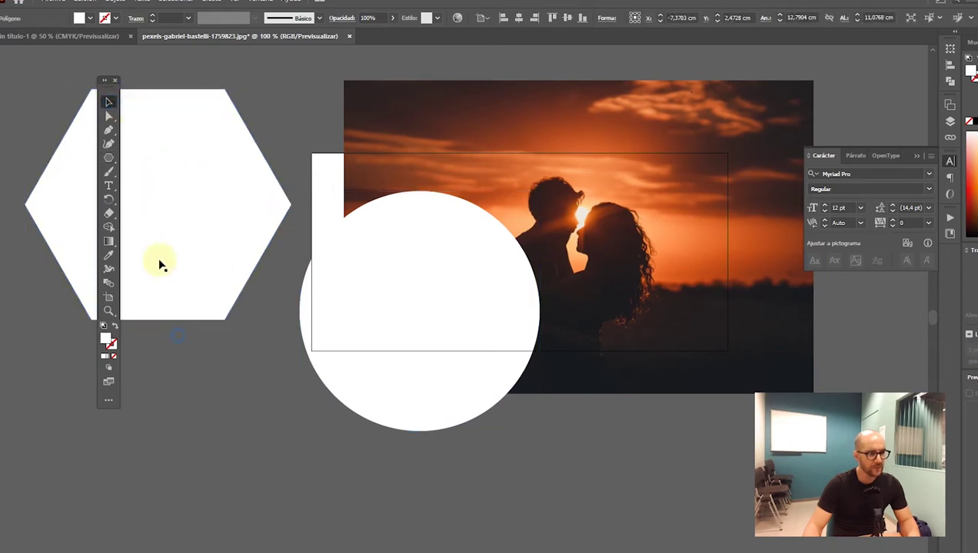
pyautogui.click(111, 161)
pyautogui.click(169, 199)
pyautogui.moveTo(187, 364); pyautogui.dragTo(268, 464)
# - Centre the white circle over the couple and select it with the photo
pyautogui.click(109, 102)
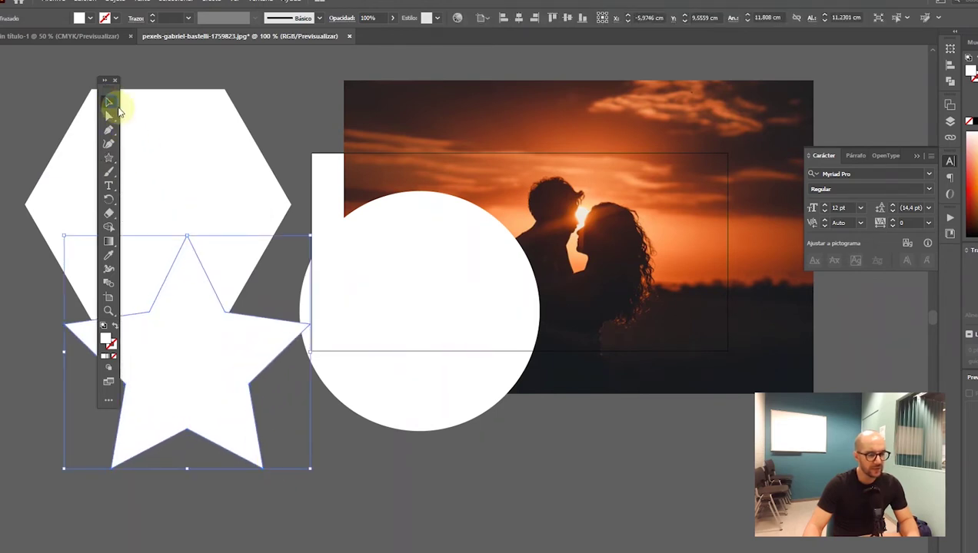
pyautogui.moveTo(368, 245); pyautogui.dragTo(315, 224)
pyautogui.click(402, 454)
pyautogui.moveTo(393, 380); pyautogui.dragTo(562, 360)
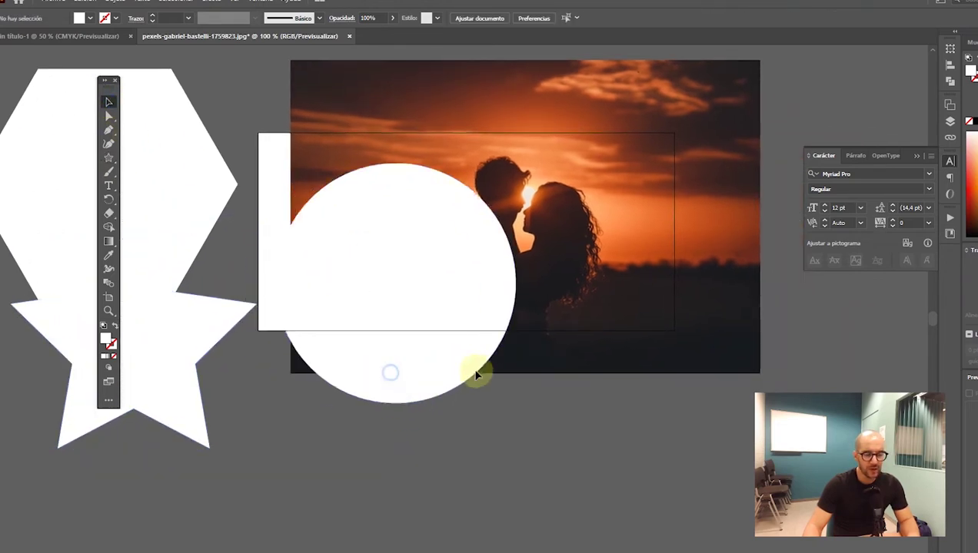
pyautogui.moveTo(561, 360); pyautogui.dragTo(541, 322)
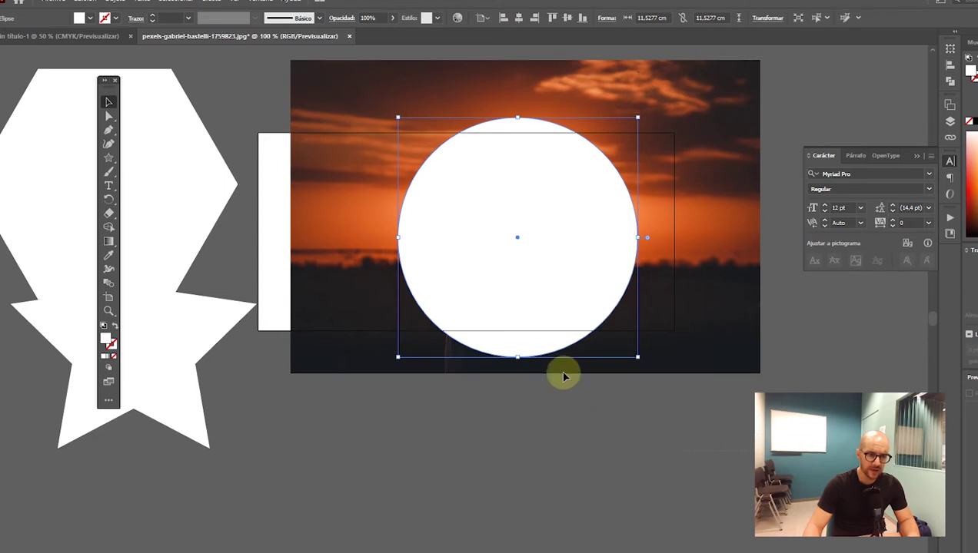
pyautogui.hotkey('ctrl', 'a')
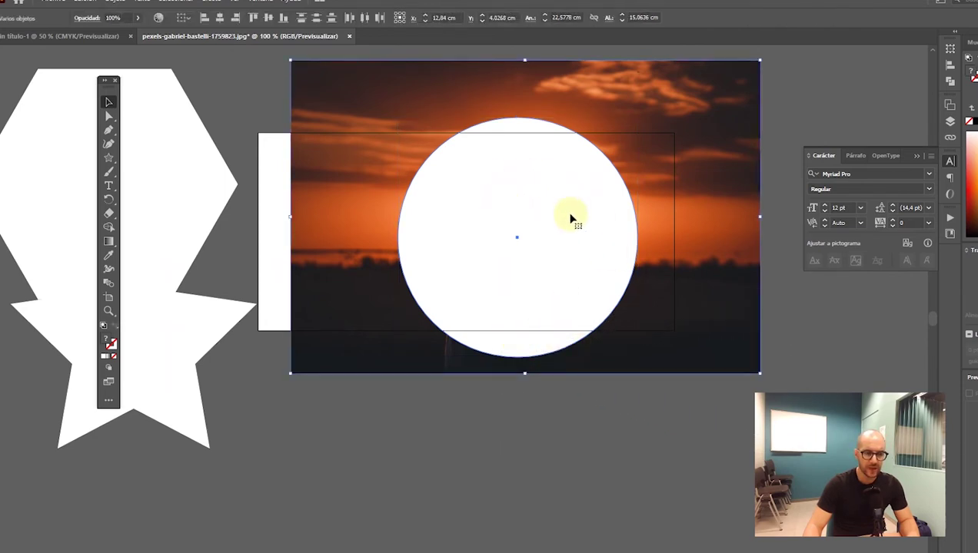
pyautogui.rightClick(570, 219)
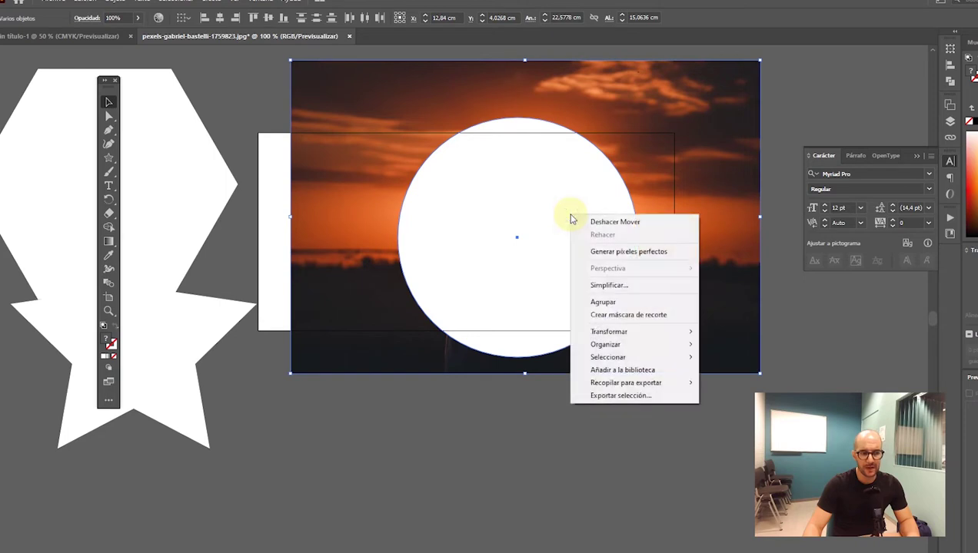
pyautogui.rightClick(525, 223)
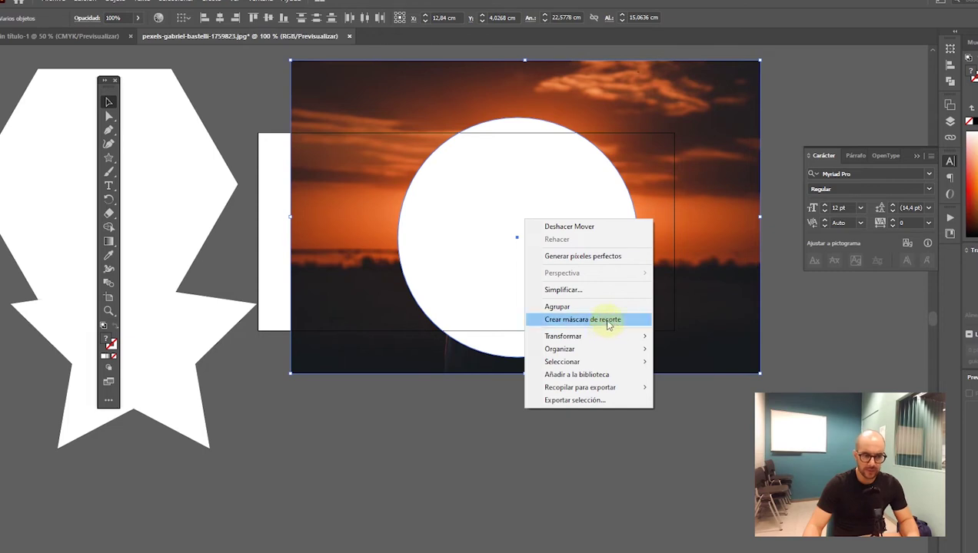
# - Clip the photo into the circle and delete the leftover star and hexagon
pyautogui.click(607, 325)
pyautogui.moveTo(606, 320); pyautogui.dragTo(527, 290)
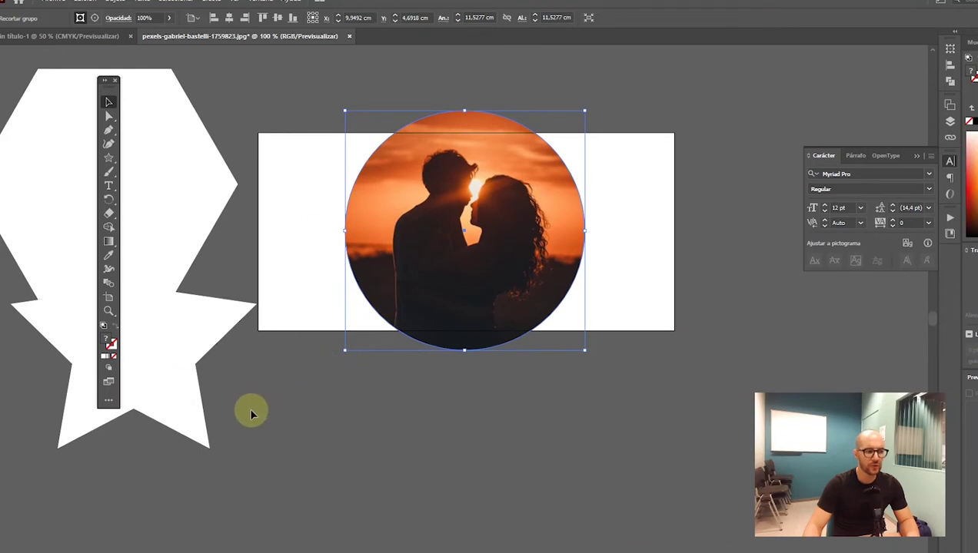
pyautogui.click(162, 264)
pyautogui.press('Delete')
# - Scale the round photo to 7.8433 cm and centre it on the artboard
pyautogui.click(457, 198)
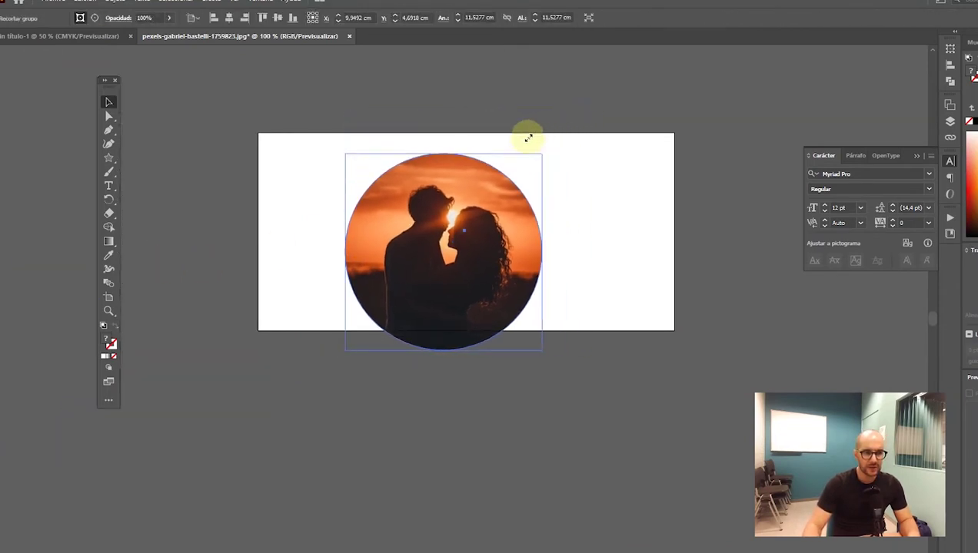
pyautogui.moveTo(584, 110); pyautogui.dragTo(491, 147)
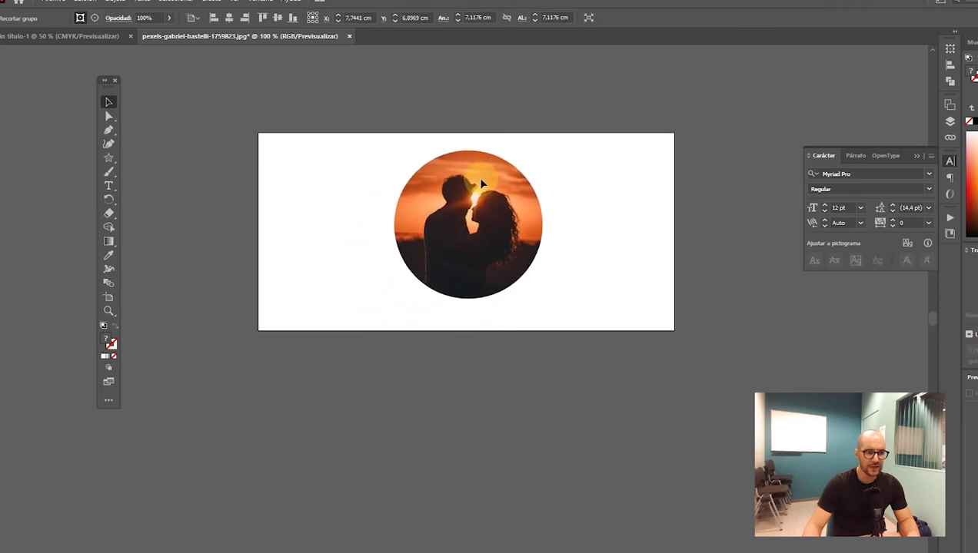
pyautogui.moveTo(450, 221); pyautogui.dragTo(501, 165)
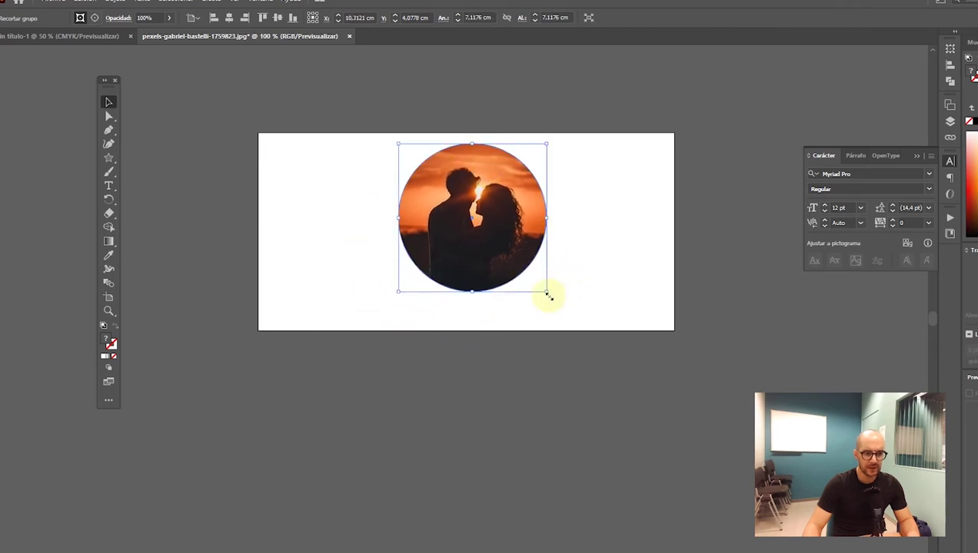
pyautogui.moveTo(548, 295); pyautogui.dragTo(564, 311)
pyautogui.moveTo(519, 271); pyautogui.dragTo(509, 264)
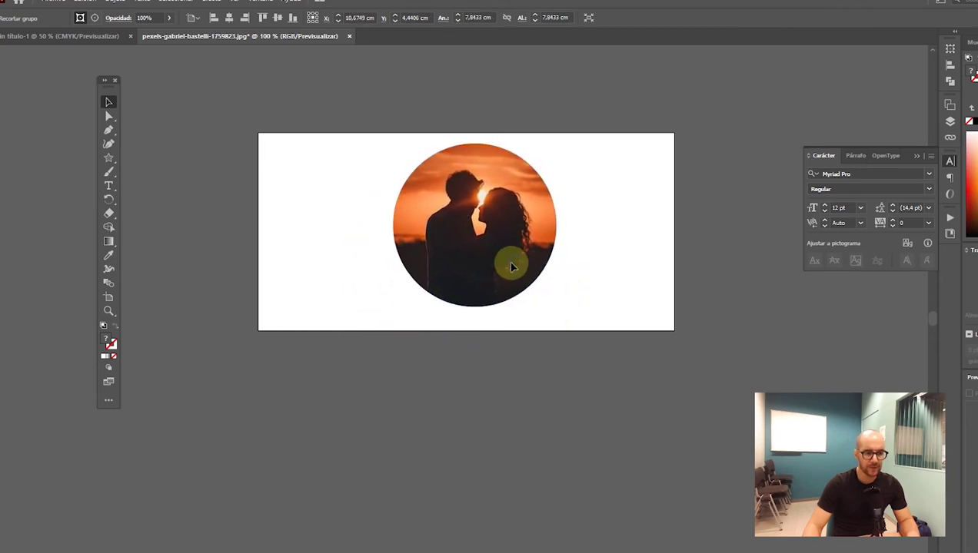
pyautogui.click(502, 375)
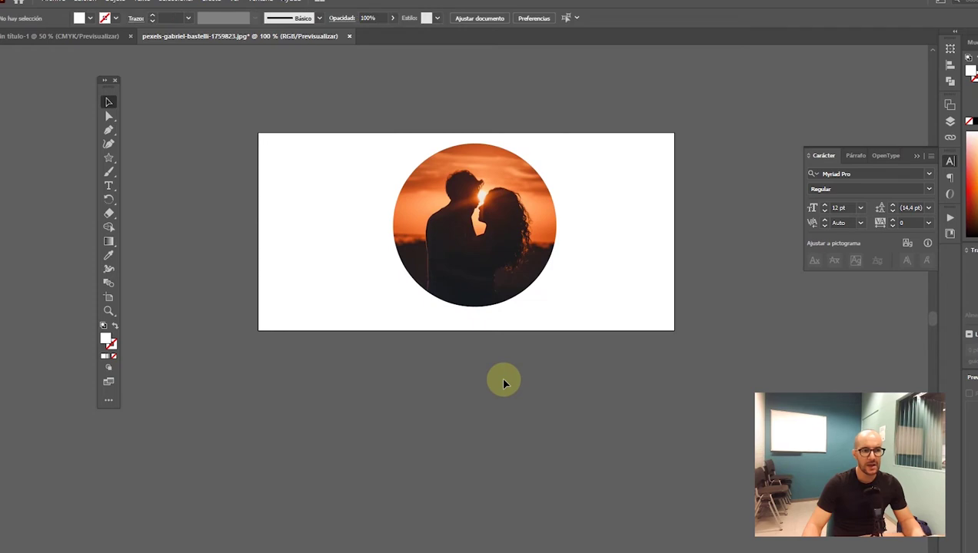
# - Add a Lorem ipsum text line and scale it up below the photo
pyautogui.click(110, 187)
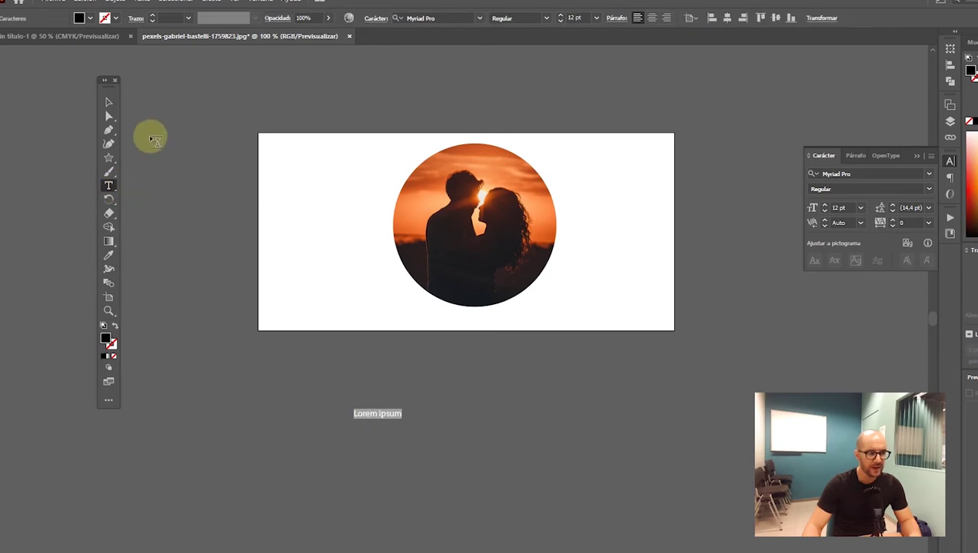
pyautogui.click(108, 102)
pyautogui.moveTo(403, 408); pyautogui.dragTo(636, 328)
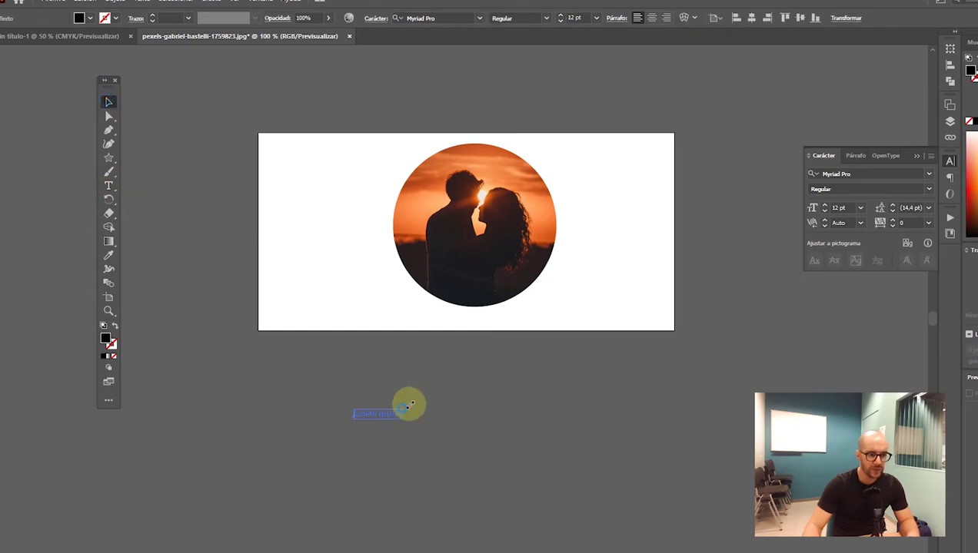
pyautogui.moveTo(574, 393); pyautogui.dragTo(558, 386)
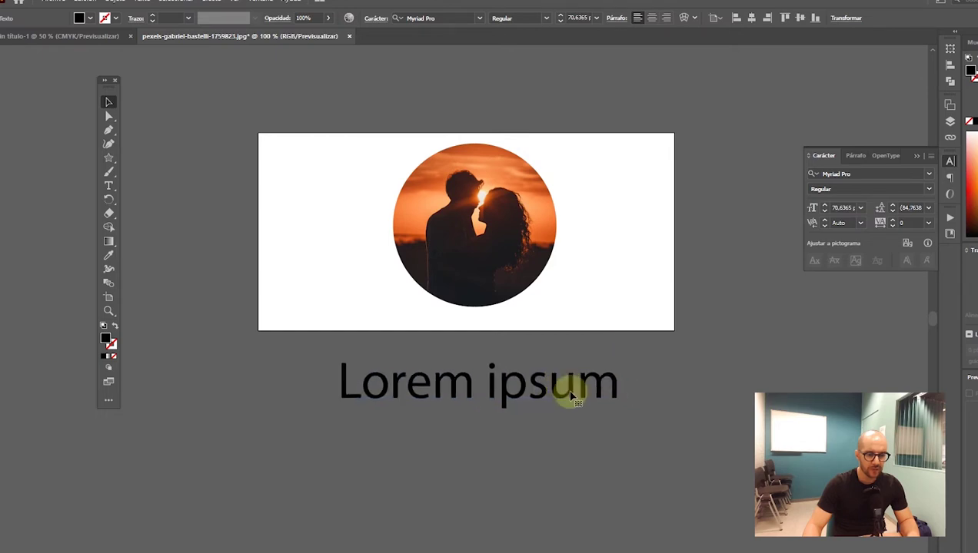
# - Set the text in Passifille and enlarge it to about 83.4789 pt
pyautogui.click(480, 18)
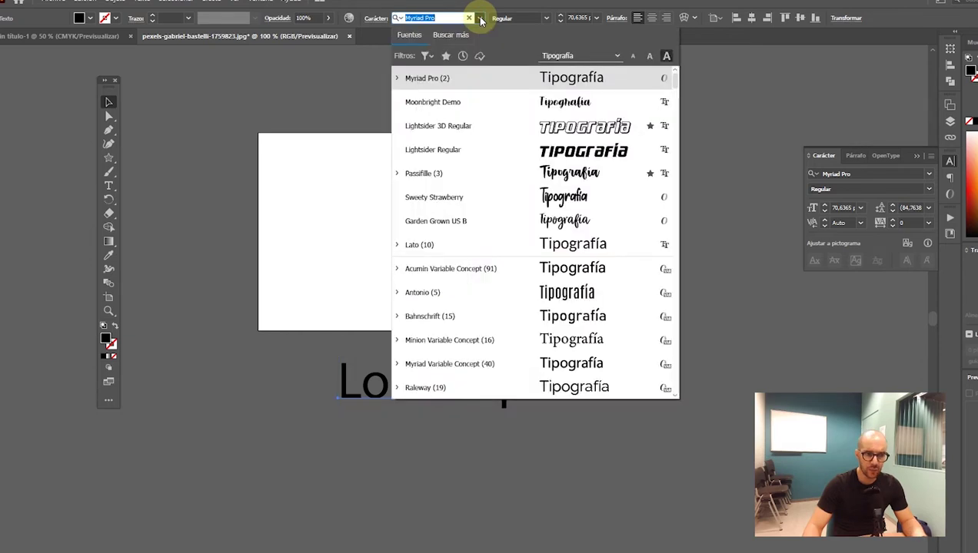
pyautogui.click(480, 18)
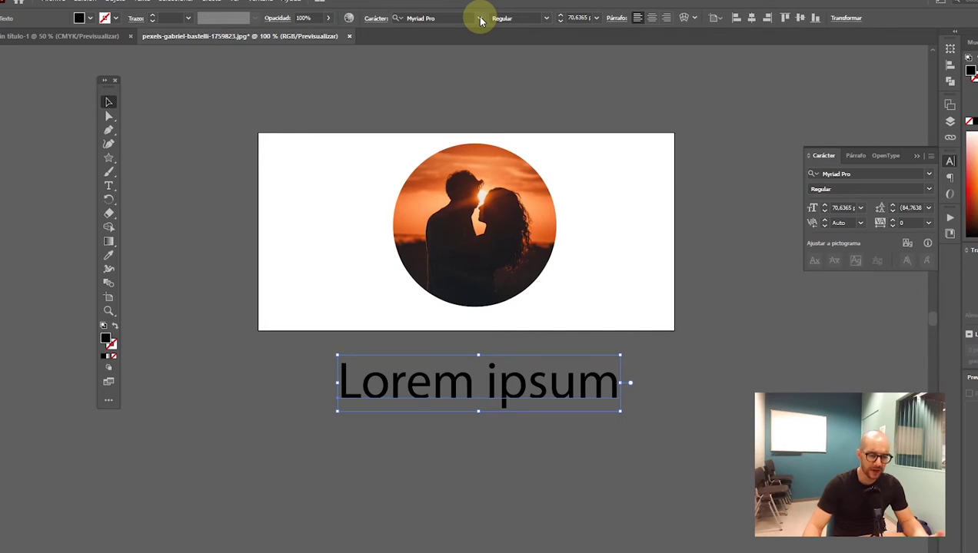
pyautogui.click(479, 18)
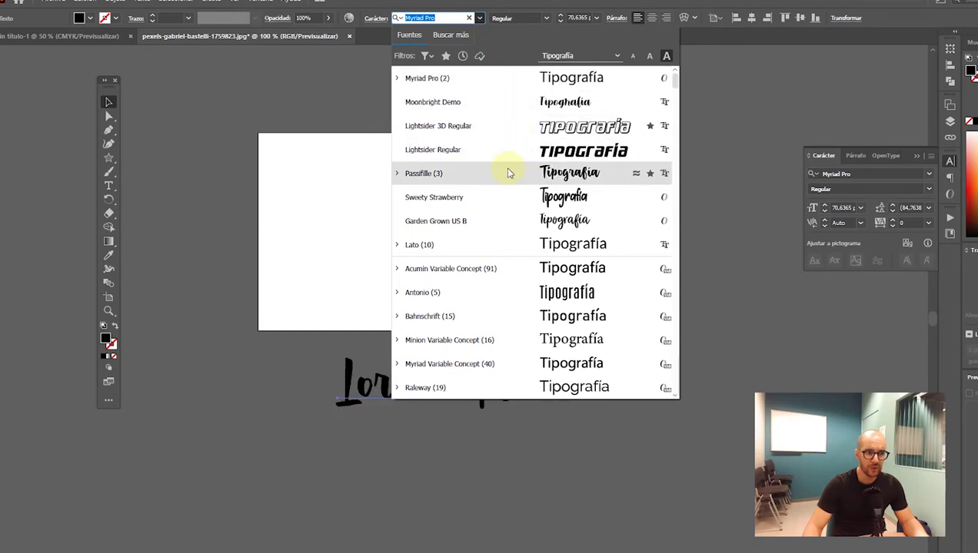
pyautogui.click(442, 176)
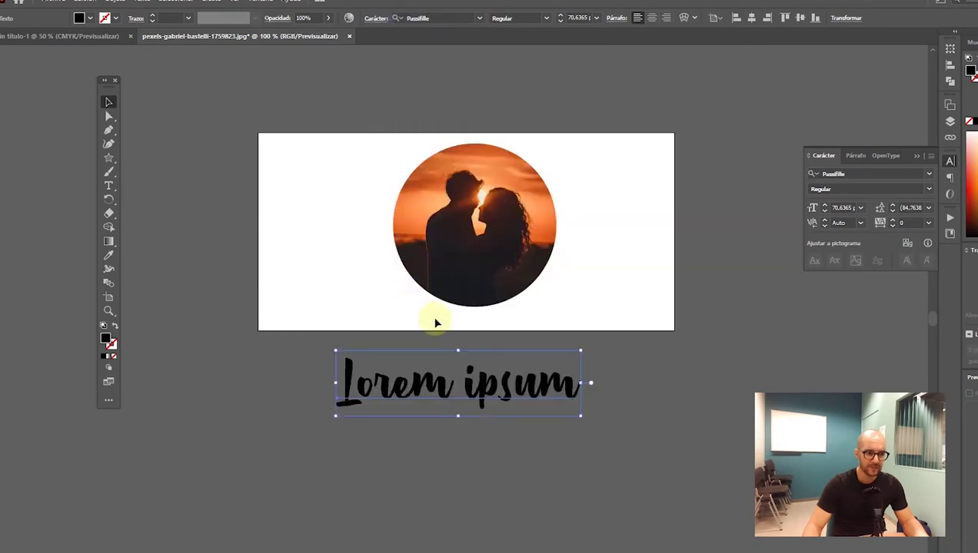
pyautogui.moveTo(500, 390); pyautogui.dragTo(508, 377)
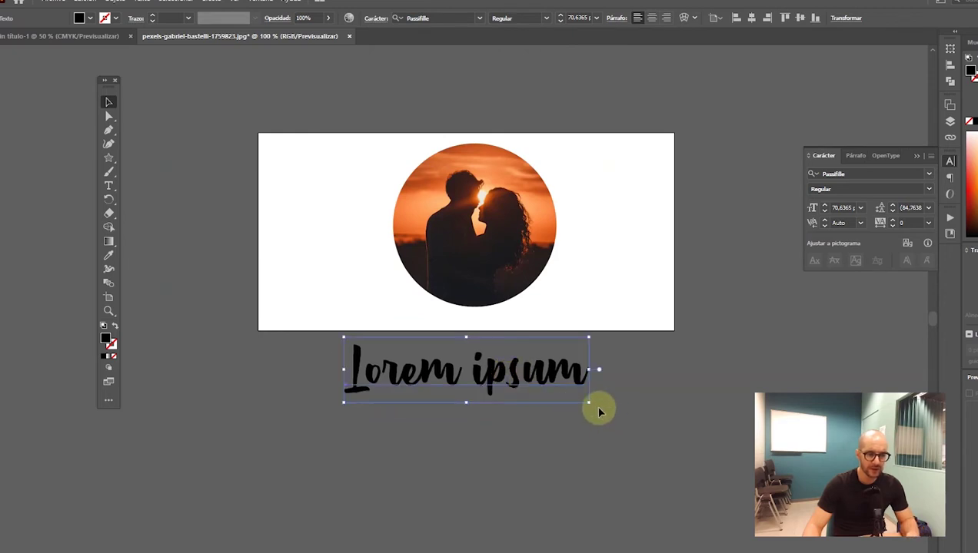
pyautogui.moveTo(589, 404); pyautogui.dragTo(630, 434)
pyautogui.click(617, 452)
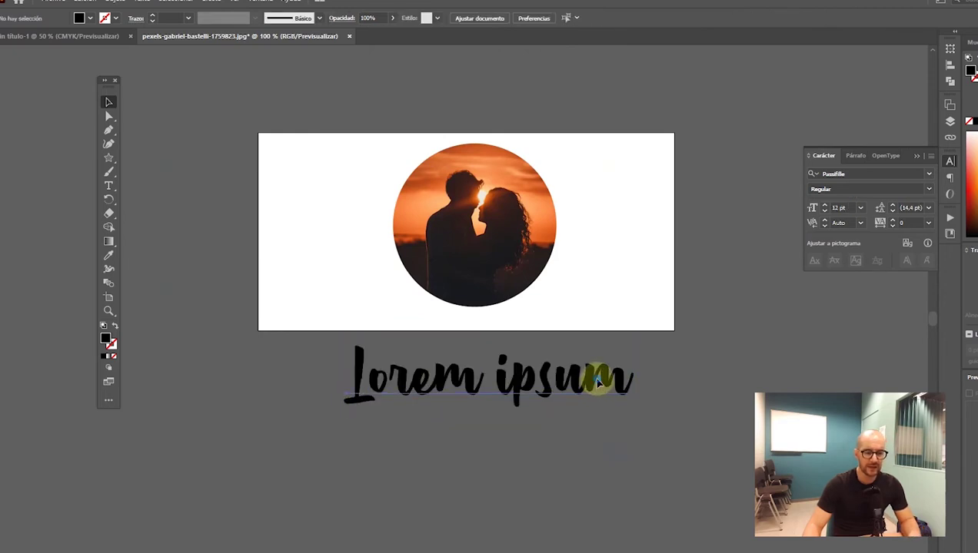
# - Select all the Lorem ipsum placeholder words for replacement
pyautogui.click(590, 382)
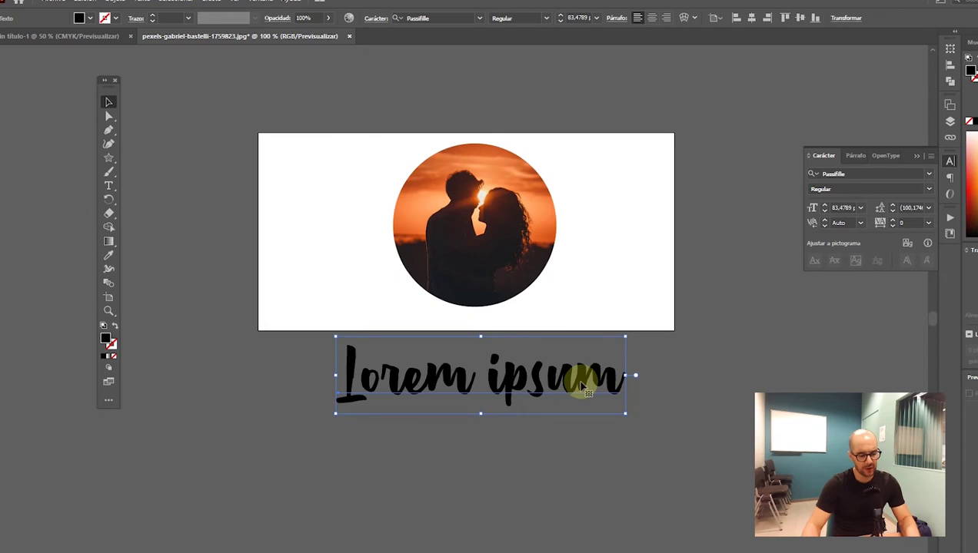
pyautogui.doubleClick(375, 395)
pyautogui.moveTo(338, 384); pyautogui.dragTo(640, 397)
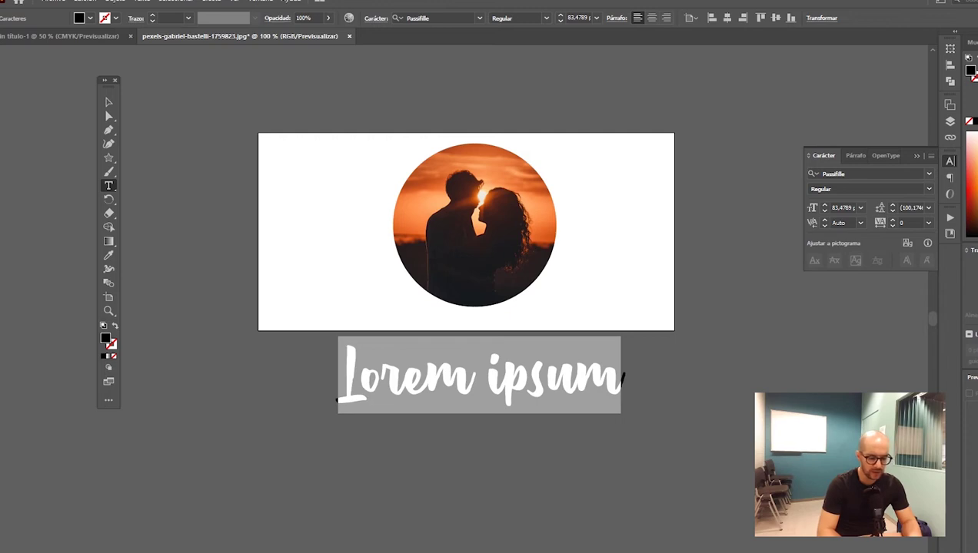
# - Replace the placeholder text with the couple's names
pyautogui.write('Carlos ')
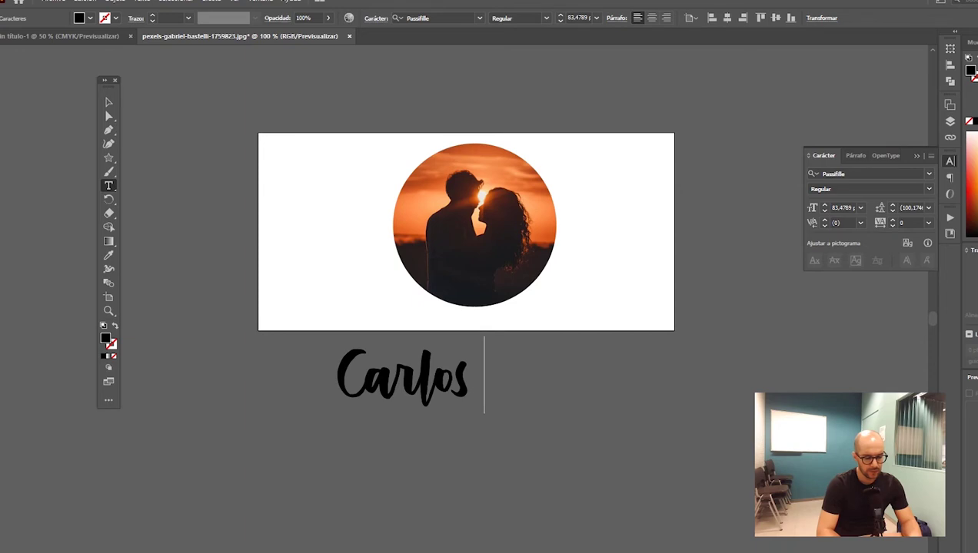
pyautogui.write('y B')
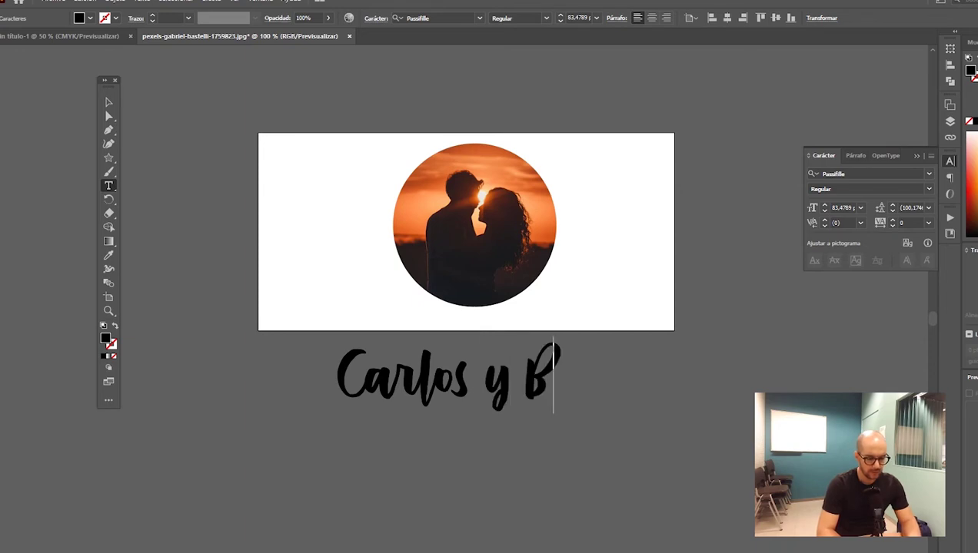
pyautogui.write('eatri')
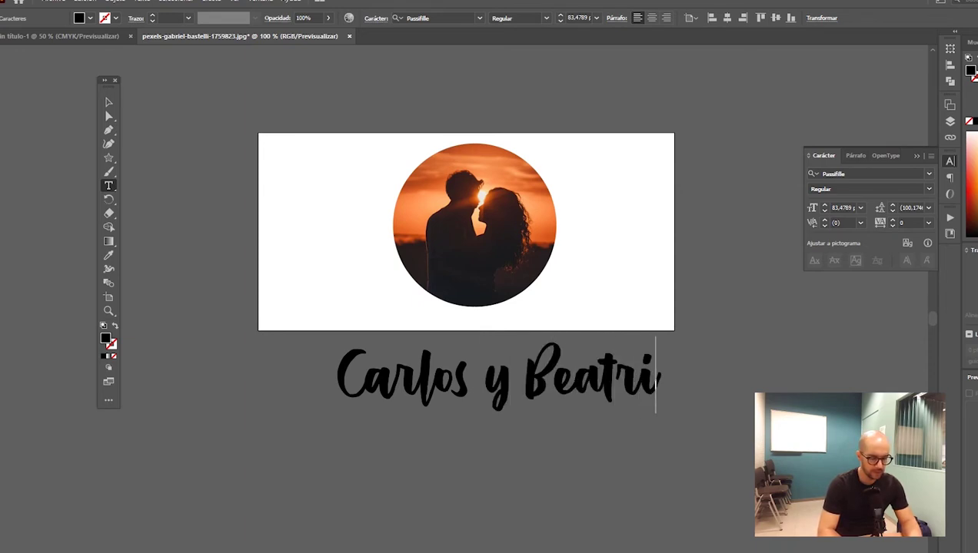
pyautogui.write('z')
pyautogui.click(108, 102)
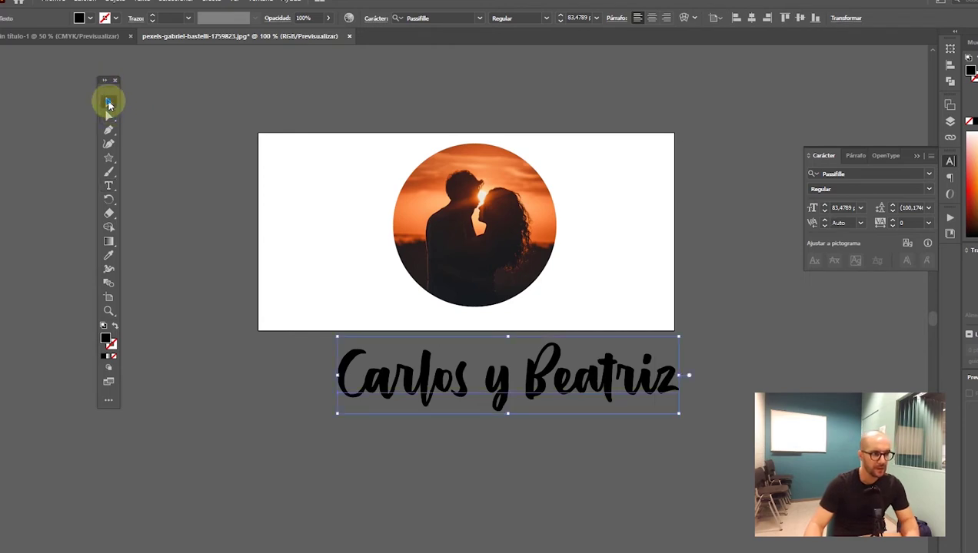
pyautogui.scroll(-1, 565, 384)
# - Duplicate the names line below, retype it as 'Forever', and centre it
pyautogui.moveTo(570, 355); pyautogui.dragTo(546, 436)
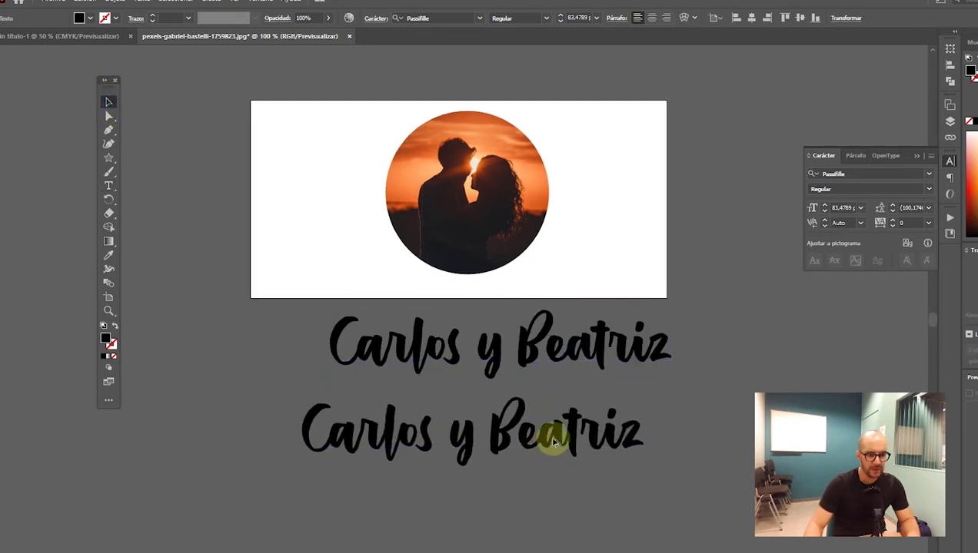
pyautogui.doubleClick(327, 426)
pyautogui.hotkey('ctrl', 'a')
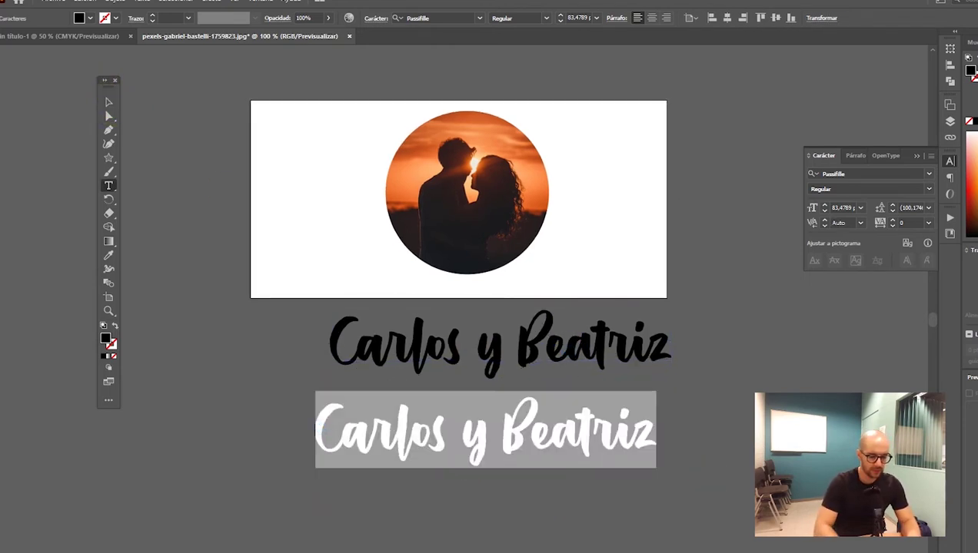
pyautogui.write('For')
pyautogui.write('vere')
pyautogui.press('BackSpace')
pyautogui.click(110, 101)
pyautogui.moveTo(472, 438); pyautogui.dragTo(568, 413)
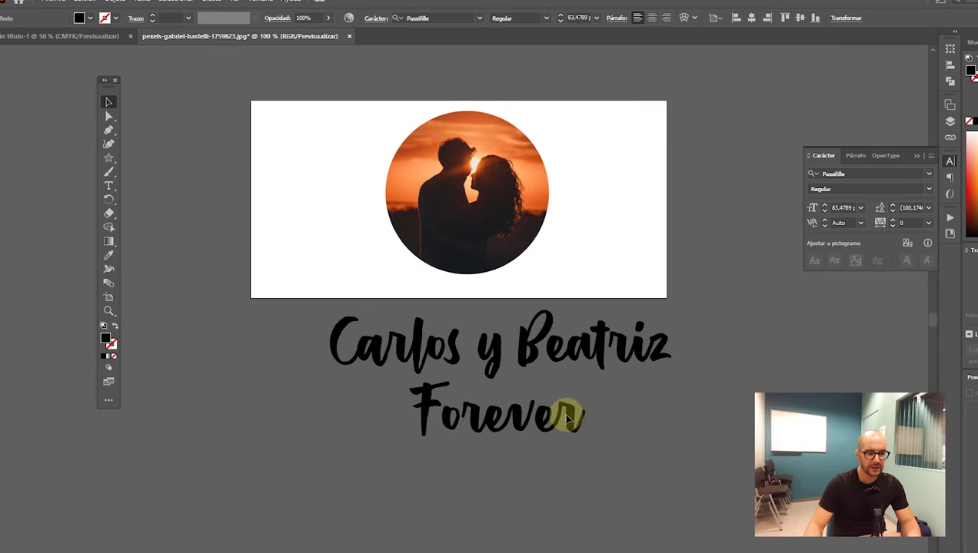
# - Move both script lines together onto the artboard over the photo circle
pyautogui.keyDown('shift'); pyautogui.click(579, 348); pyautogui.keyUp('shift')
pyautogui.moveTo(584, 349); pyautogui.dragTo(557, 216)
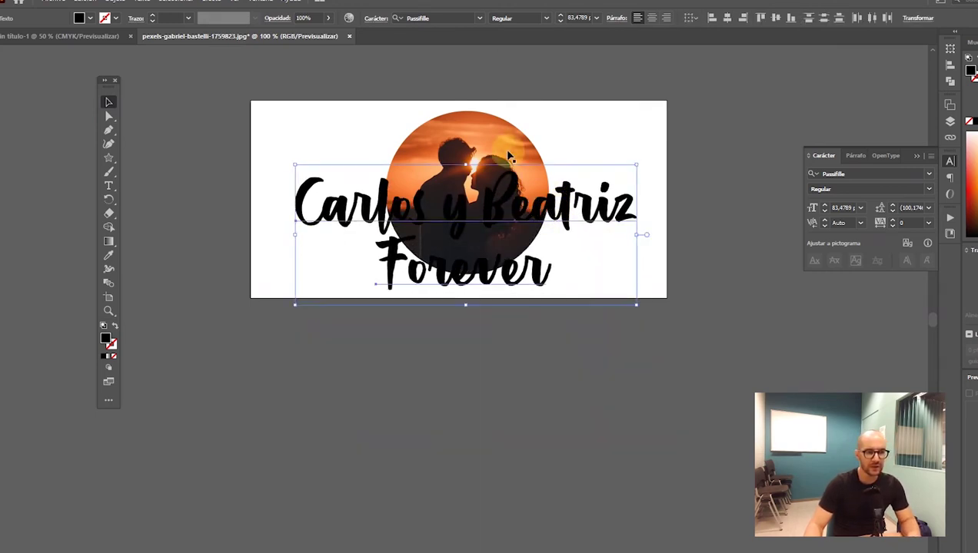
pyautogui.click(560, 350)
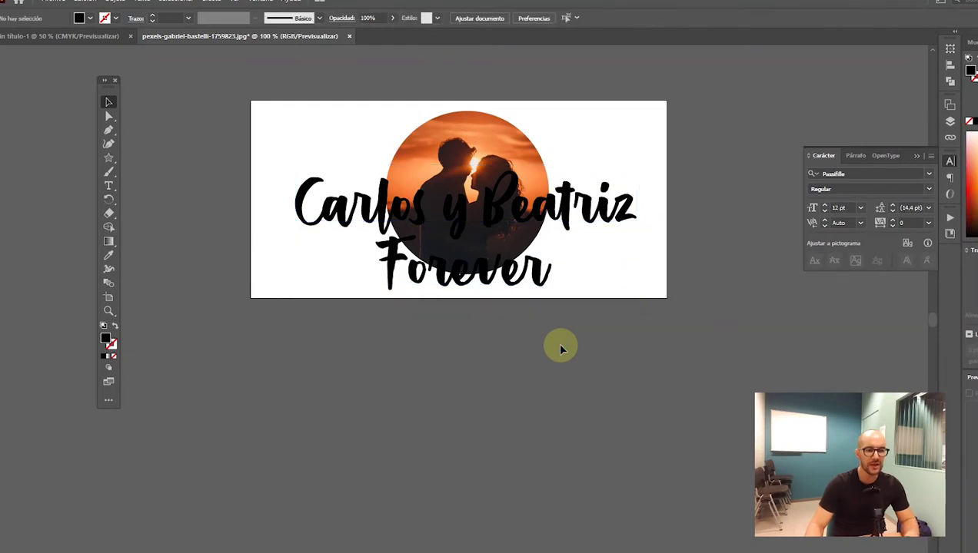
# - Duplicate the artboard with its design to a second artboard below
pyautogui.hotkey('ctrl', '+')
pyautogui.scroll(2, 589, 262)
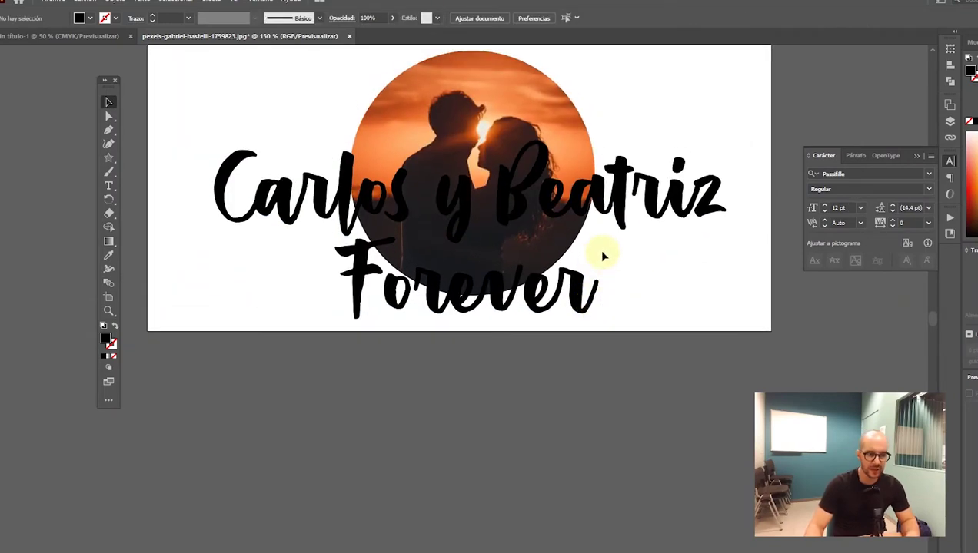
pyautogui.hotkey('ctrl', '-')
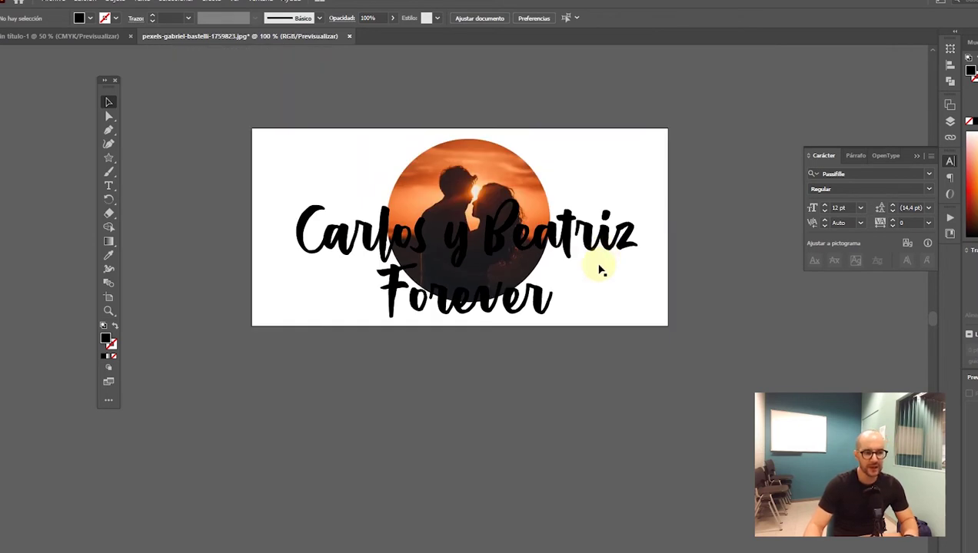
pyautogui.hotkey('ctrl', '-')
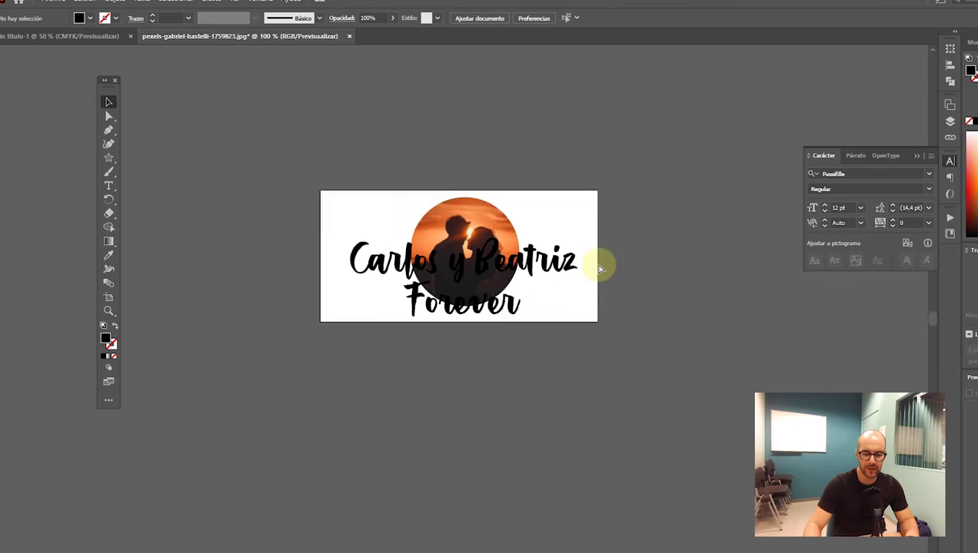
pyautogui.moveTo(599, 264); pyautogui.dragTo(551, 232)
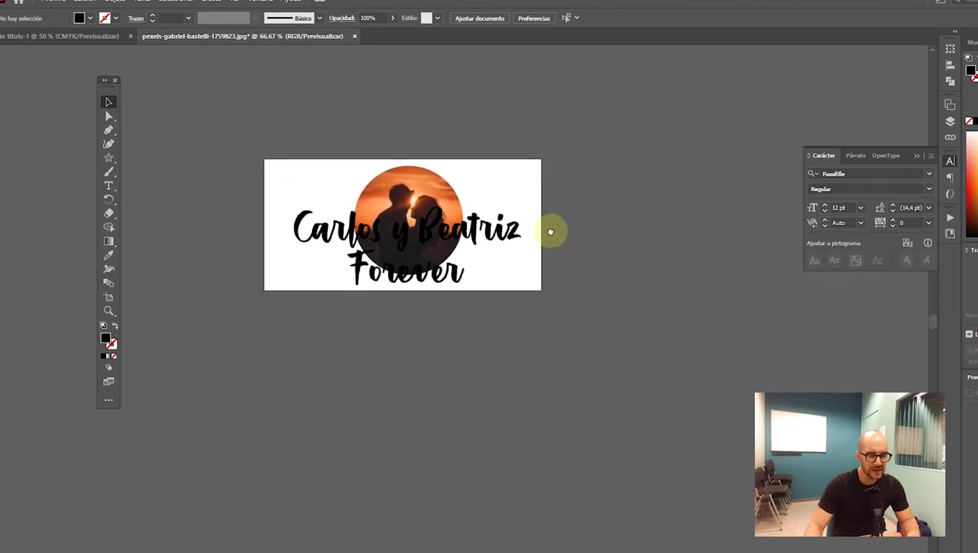
pyautogui.moveTo(550, 231); pyautogui.dragTo(466, 155)
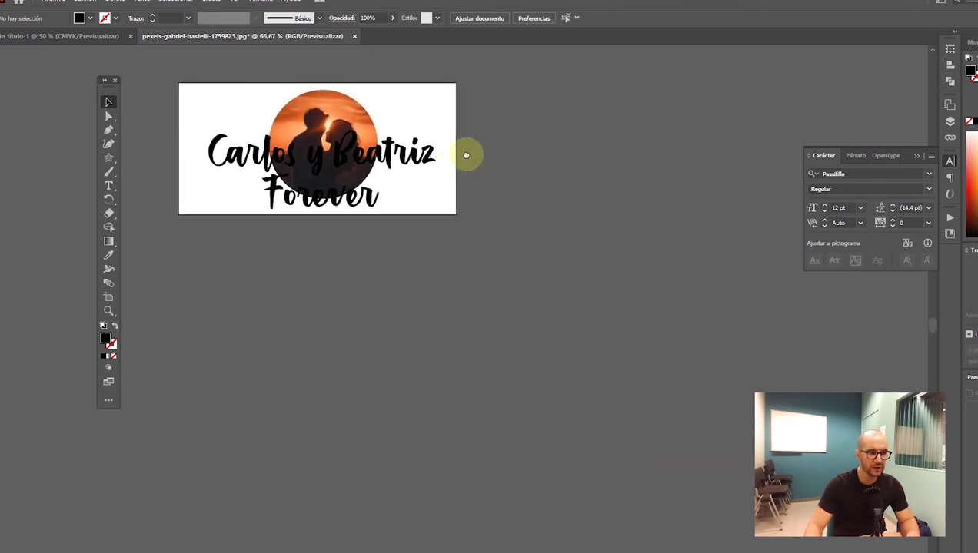
pyautogui.hotkey('shift', 'o')
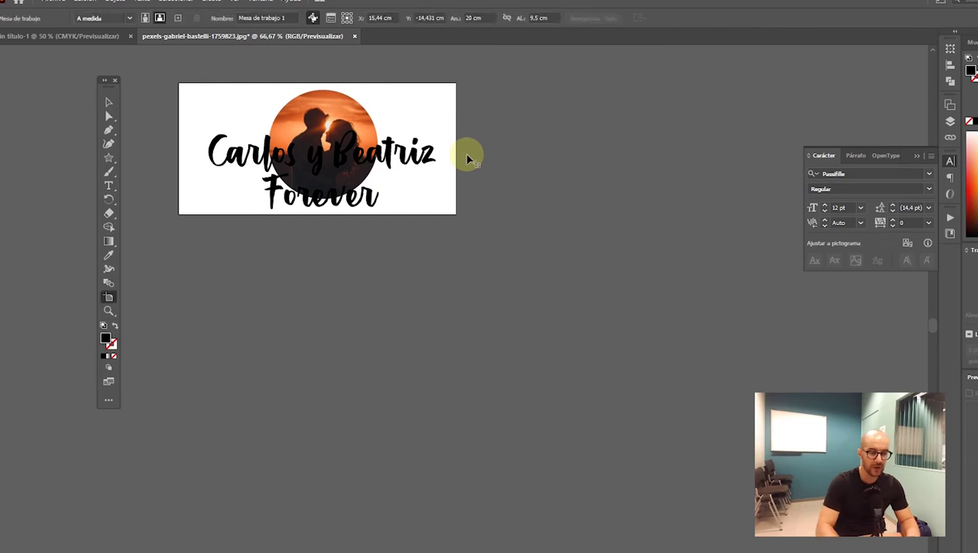
pyautogui.moveTo(383, 211); pyautogui.dragTo(395, 337)
pyautogui.click(109, 102)
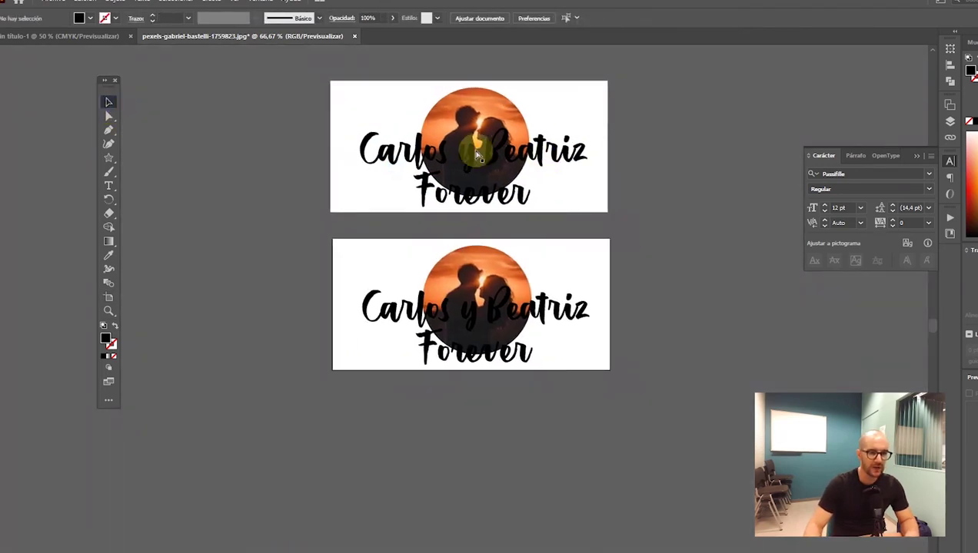
# - Nudge the names line slightly right and down on the new artboard
pyautogui.hotkey('ctrl', '+')
pyautogui.hotkey('ctrl', '+')
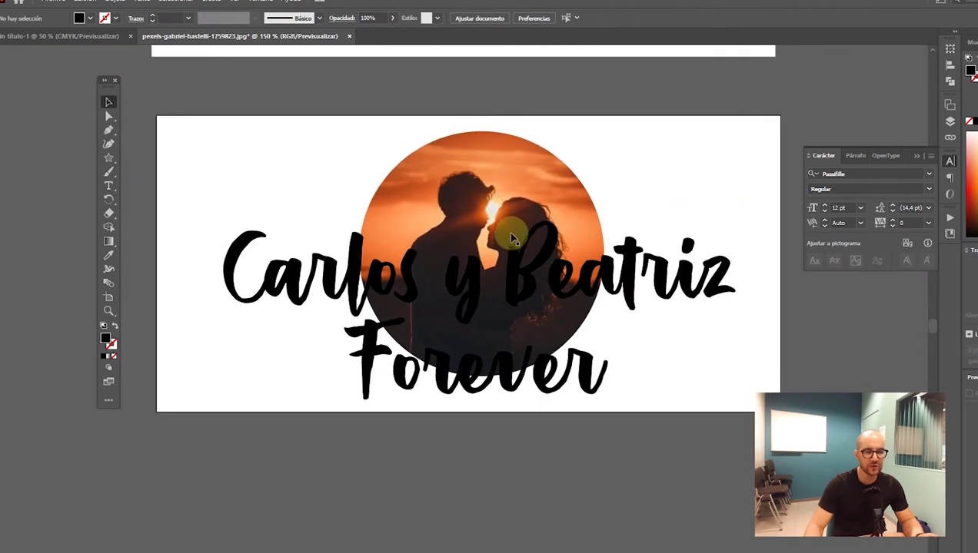
pyautogui.click(521, 227)
pyautogui.moveTo(521, 227); pyautogui.dragTo(526, 236)
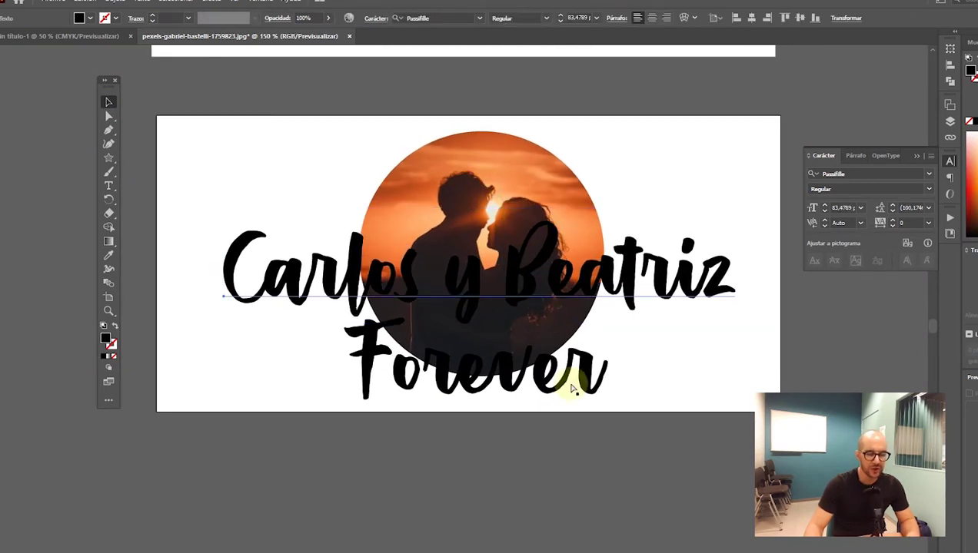
pyautogui.click(564, 455)
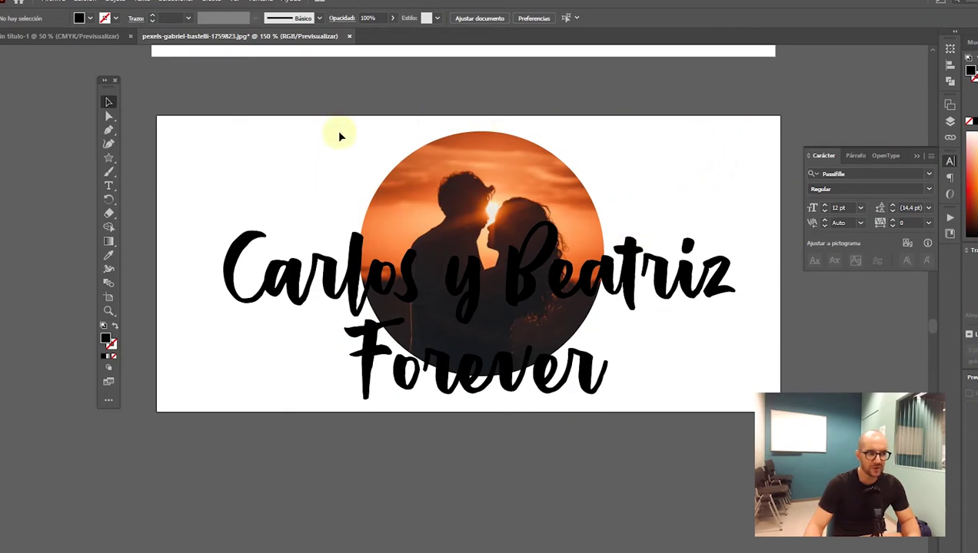
# - Draw a rectangle covering the whole artboard and send it behind the photo and names
pyautogui.click(110, 158)
pyautogui.press('m')
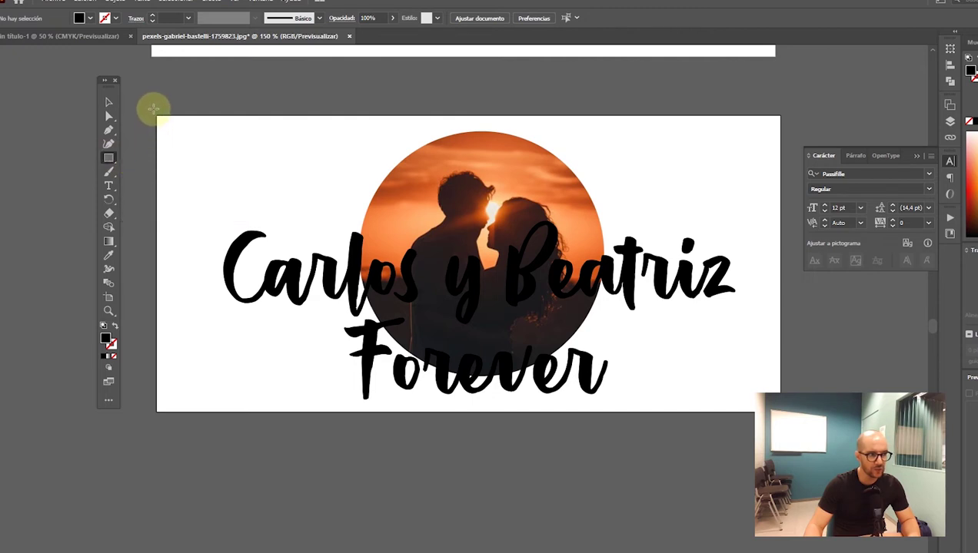
pyautogui.click(110, 158)
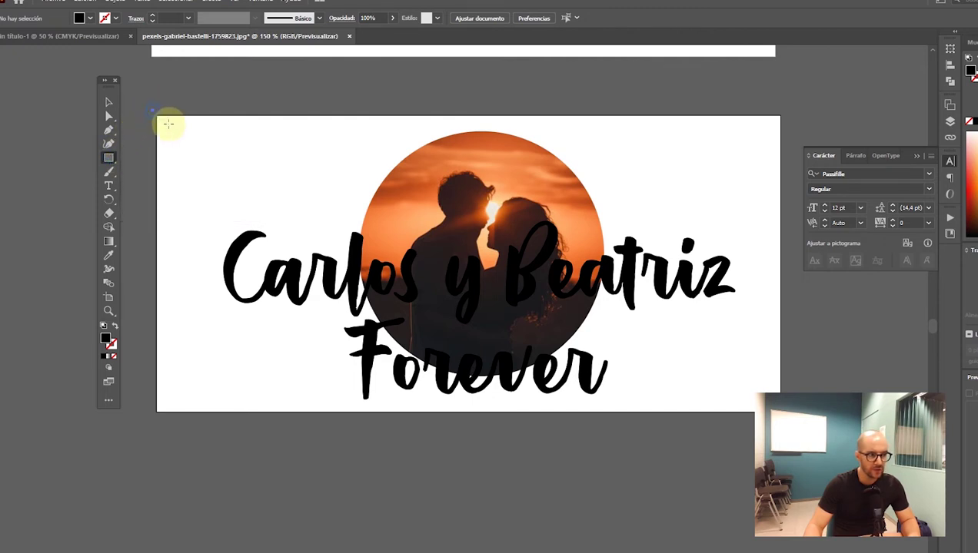
pyautogui.moveTo(153, 112); pyautogui.dragTo(261, 174)
pyautogui.moveTo(382, 214); pyautogui.dragTo(790, 418)
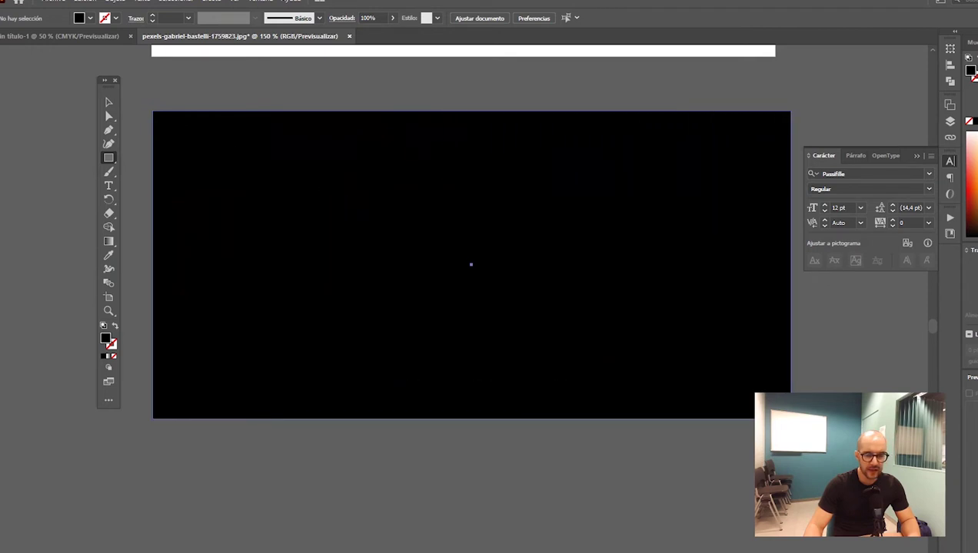
pyautogui.click(109, 102)
pyautogui.rightClick(325, 168)
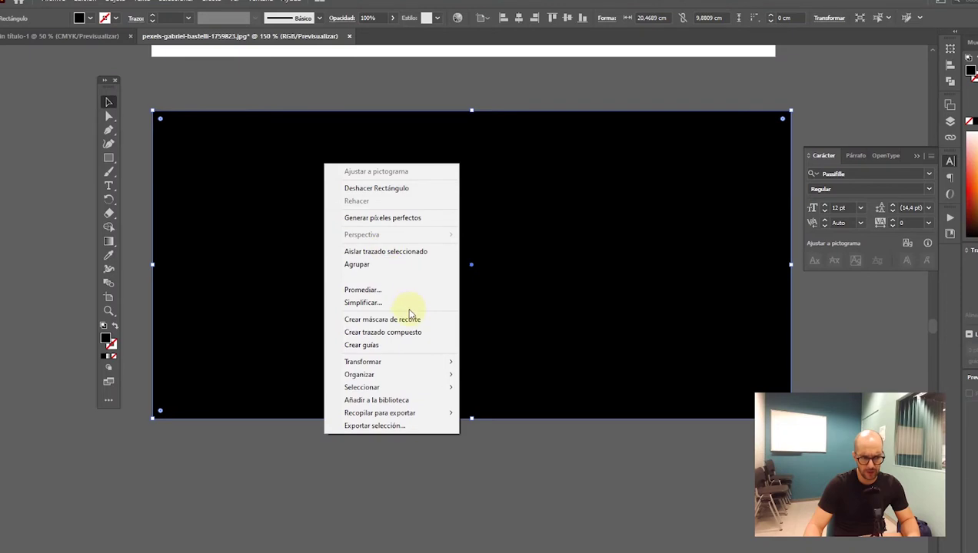
pyautogui.moveTo(359, 374)
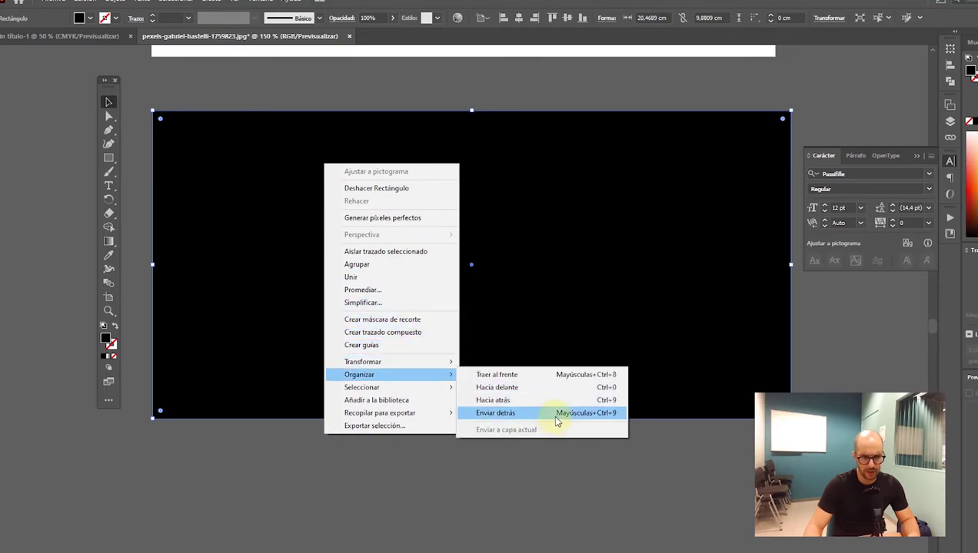
pyautogui.click(551, 415)
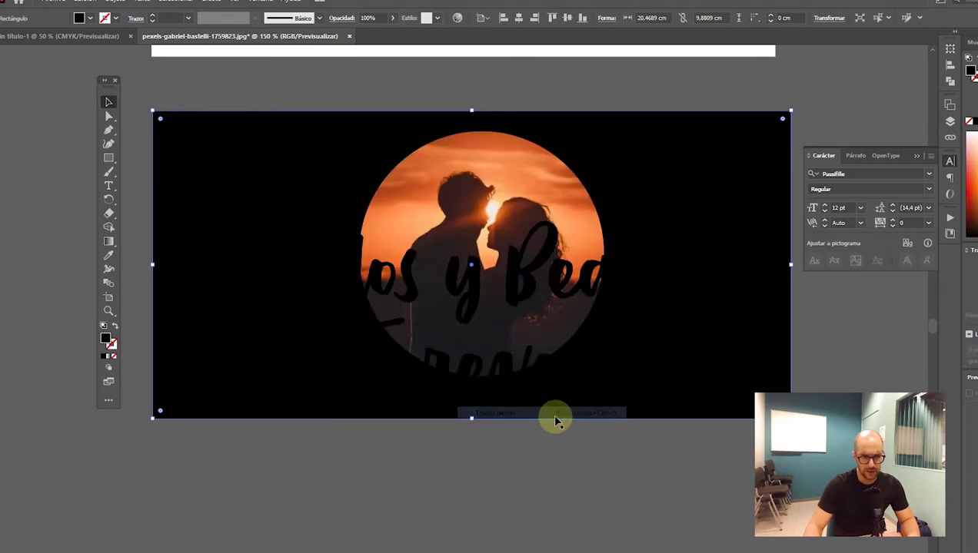
# - Fill the background rectangle turquoise, with a hue of about 170° and colour #15fcd5
pyautogui.doubleClick(106, 338)
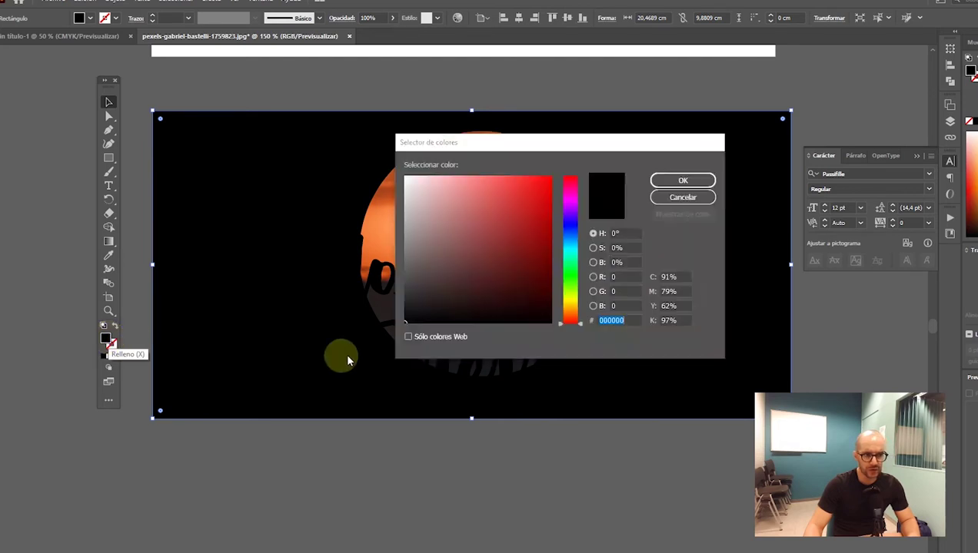
pyautogui.click(572, 247)
pyautogui.moveTo(578, 249); pyautogui.dragTo(578, 259)
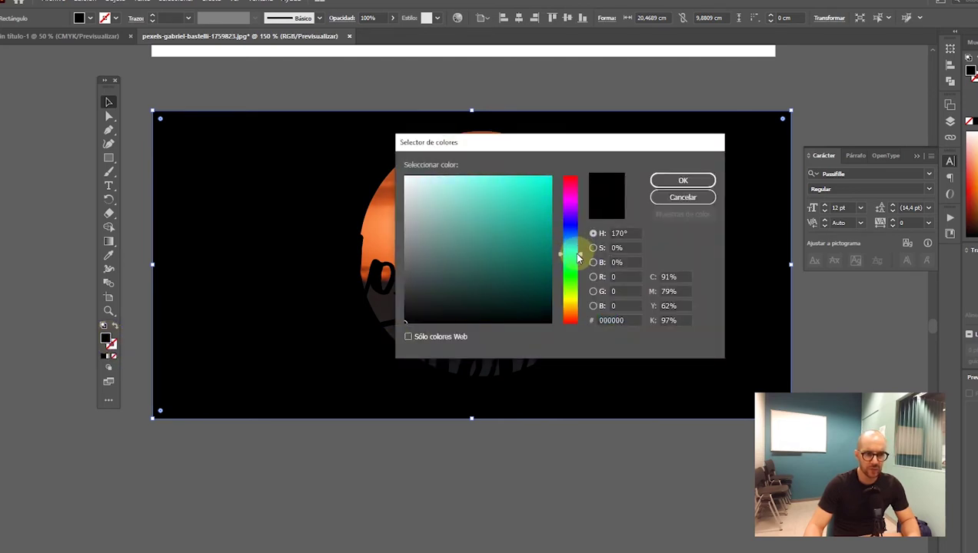
pyautogui.moveTo(535, 192); pyautogui.dragTo(541, 177)
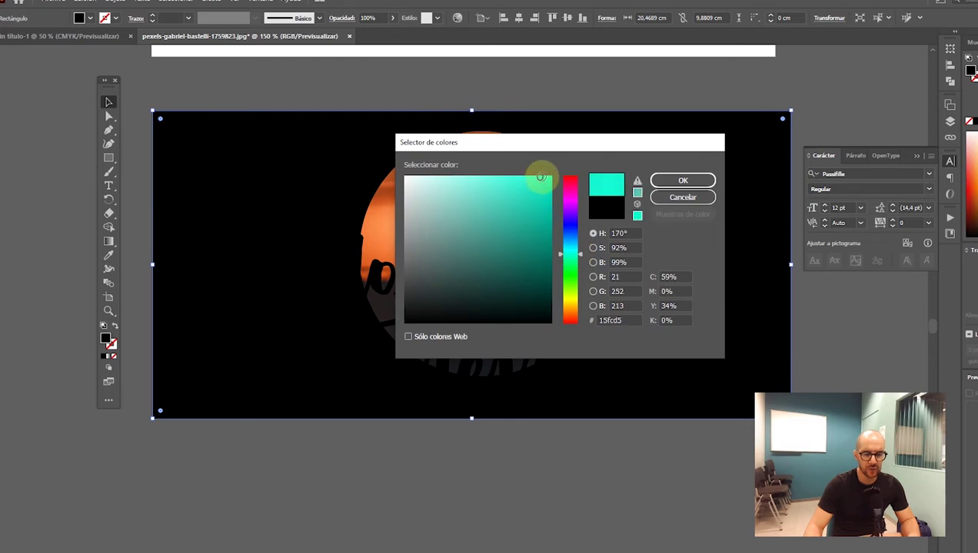
pyautogui.click(677, 181)
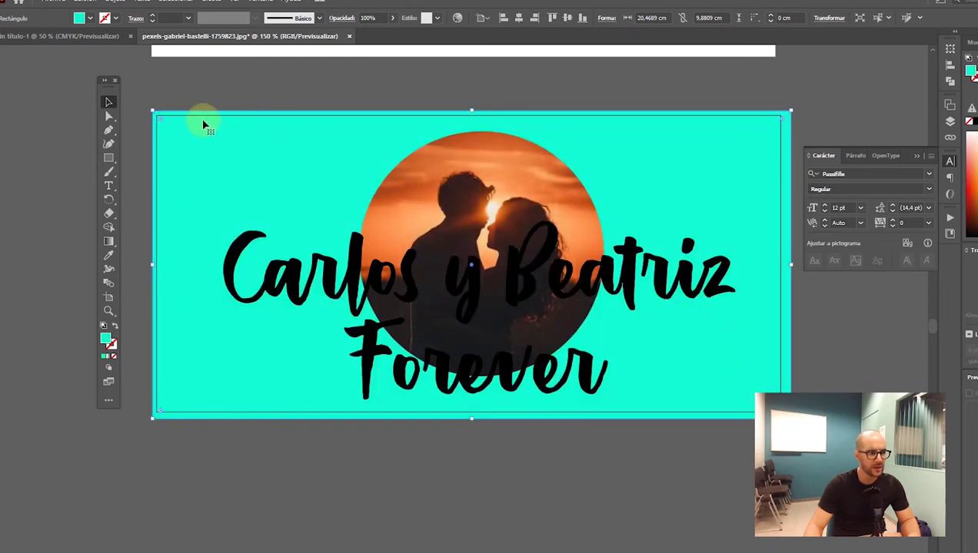
pyautogui.rightClick(232, 147)
pyautogui.click(446, 461)
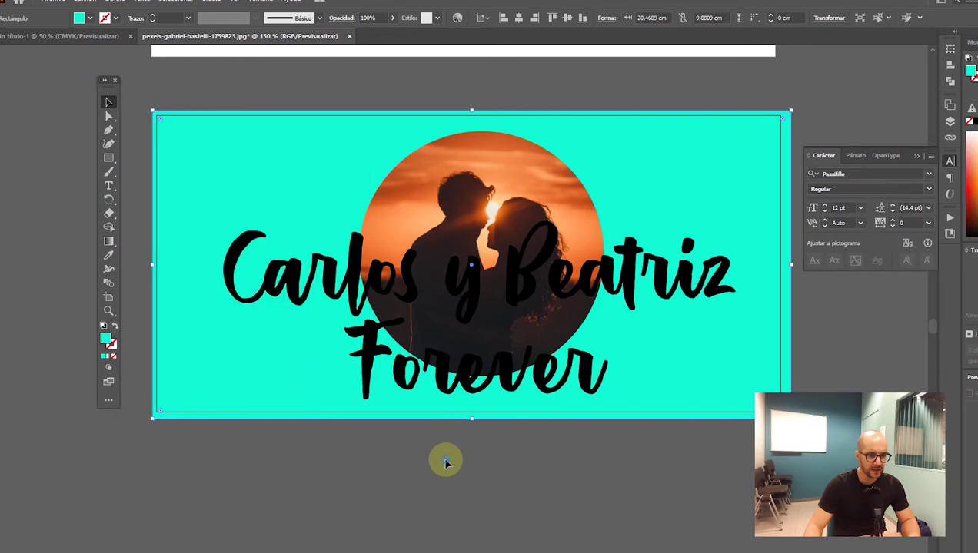
# - Reselect the background rectangle and reconfirm its turquoise fill colour
pyautogui.click(495, 281)
pyautogui.scroll(-1, 508, 340)
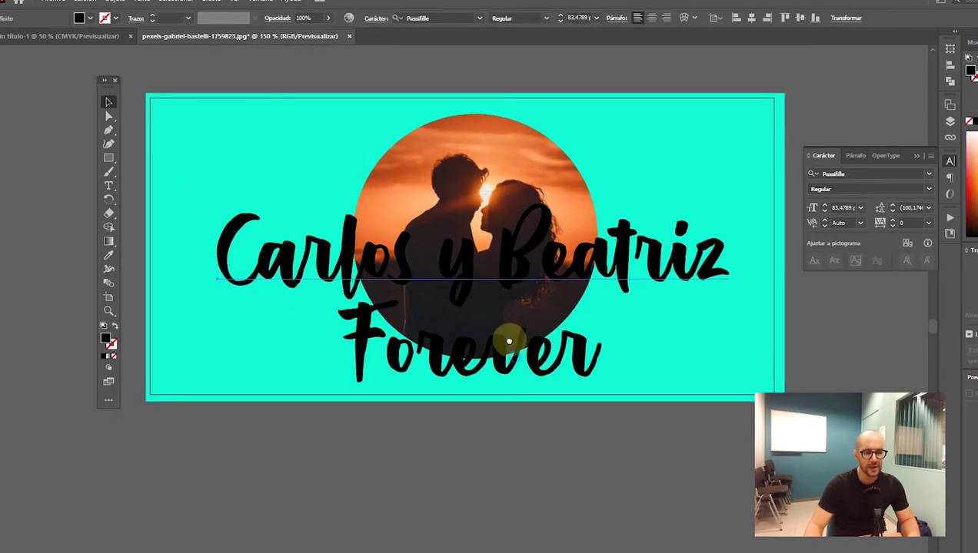
pyautogui.click(253, 149)
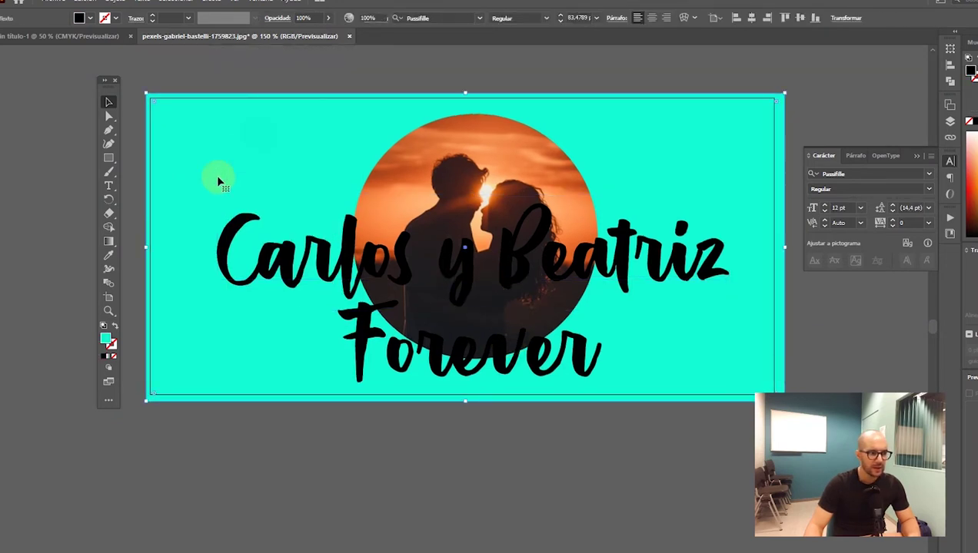
pyautogui.doubleClick(109, 339)
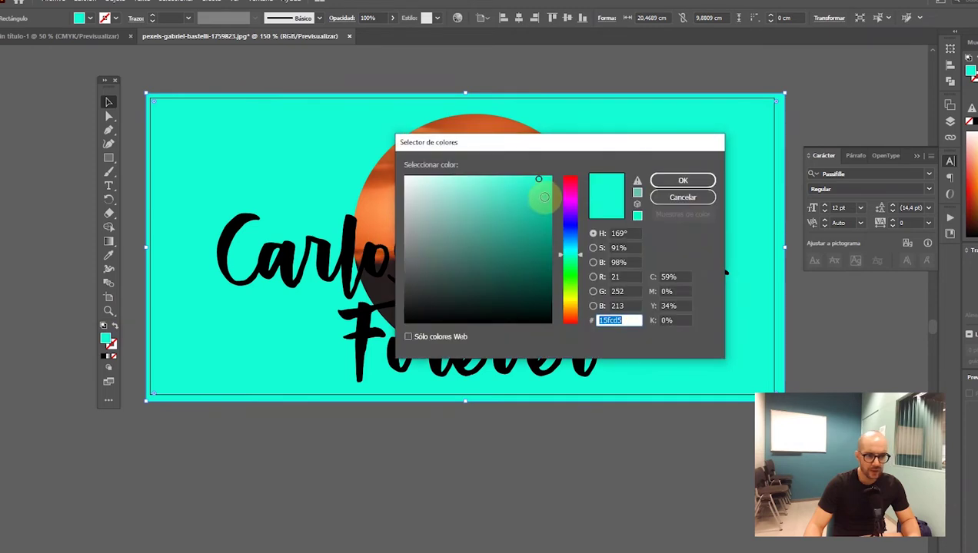
pyautogui.click(682, 182)
pyautogui.click(284, 438)
pyautogui.click(347, 288)
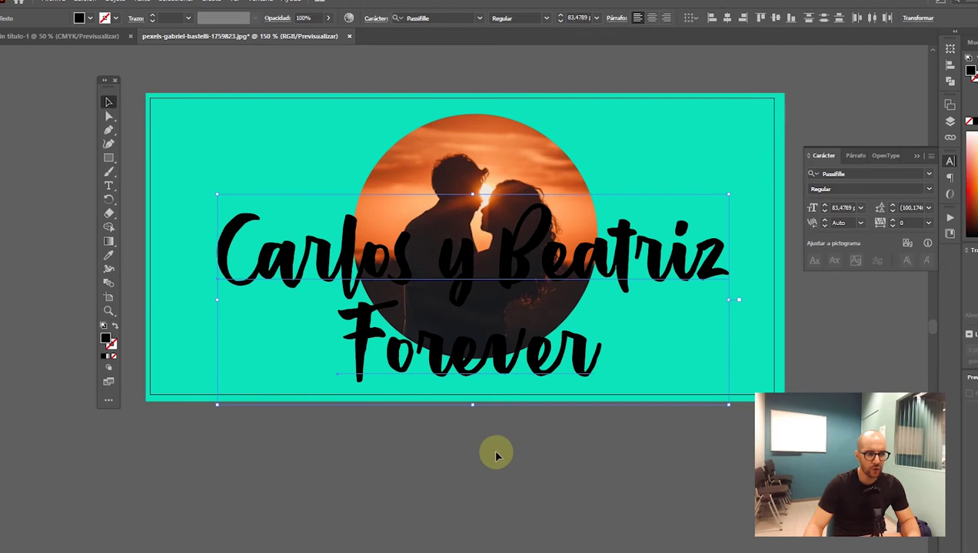
# - Make the Carlos y Beatriz Forever text white with no outline
pyautogui.scroll(-2, 319, 419)
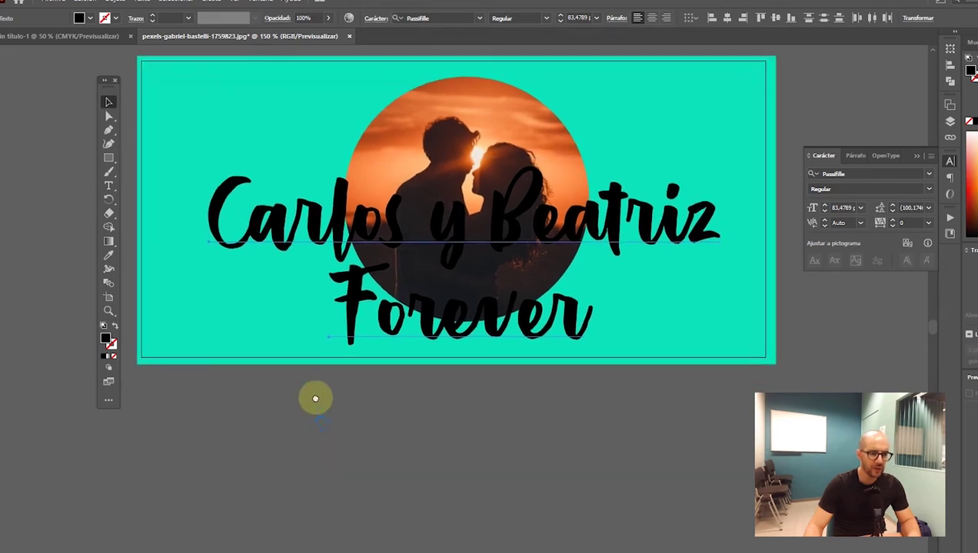
pyautogui.click(103, 326)
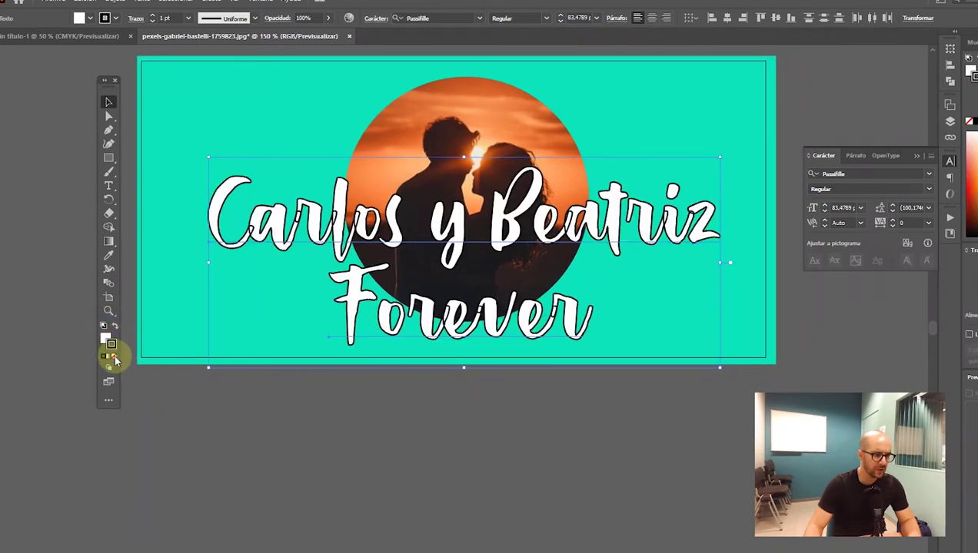
pyautogui.click(114, 358)
pyautogui.click(186, 403)
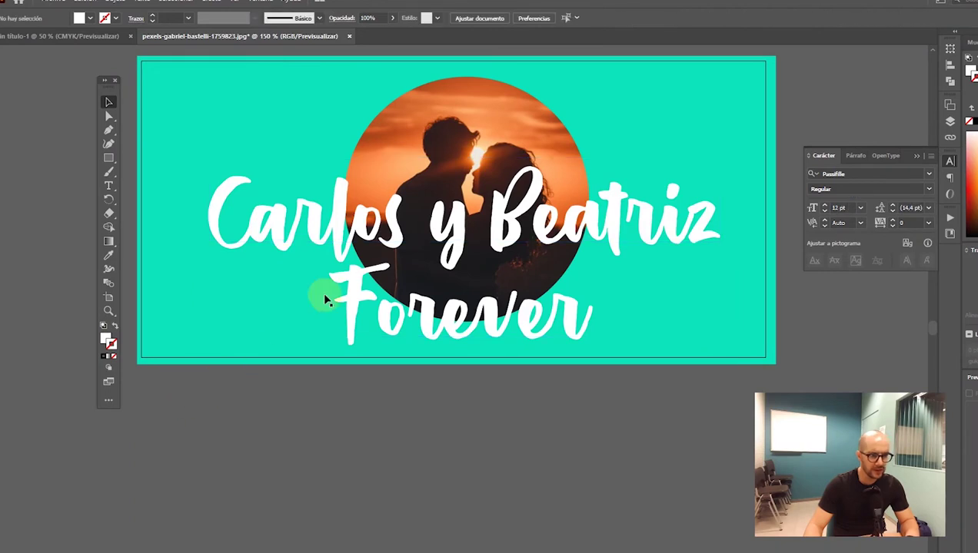
pyautogui.click(341, 234)
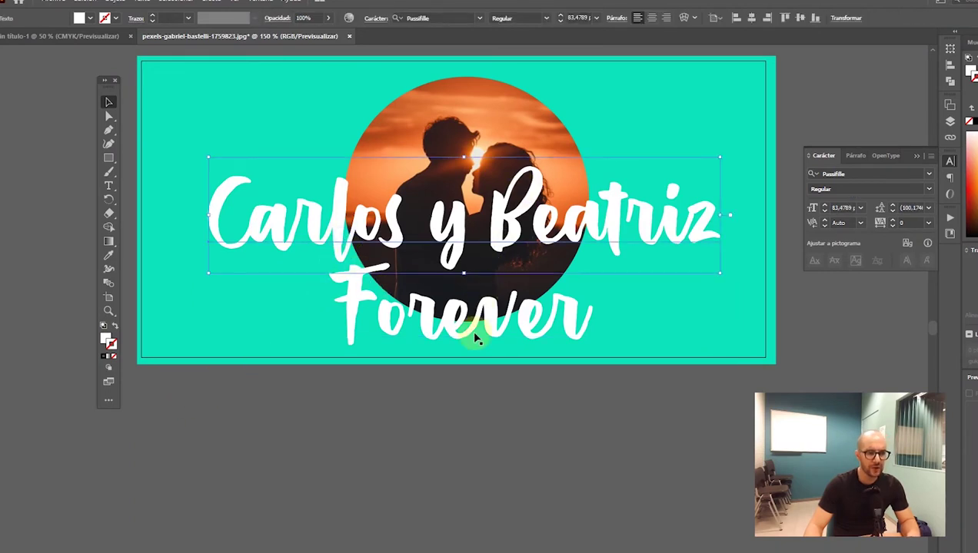
pyautogui.click(453, 424)
# - Alt-drag the turquoise artboard to copy it as a third artboard below
pyautogui.hotkey('ctrl', '-')
pyautogui.hotkey('ctrl', '-')
pyautogui.hotkey('ctrl', '-')
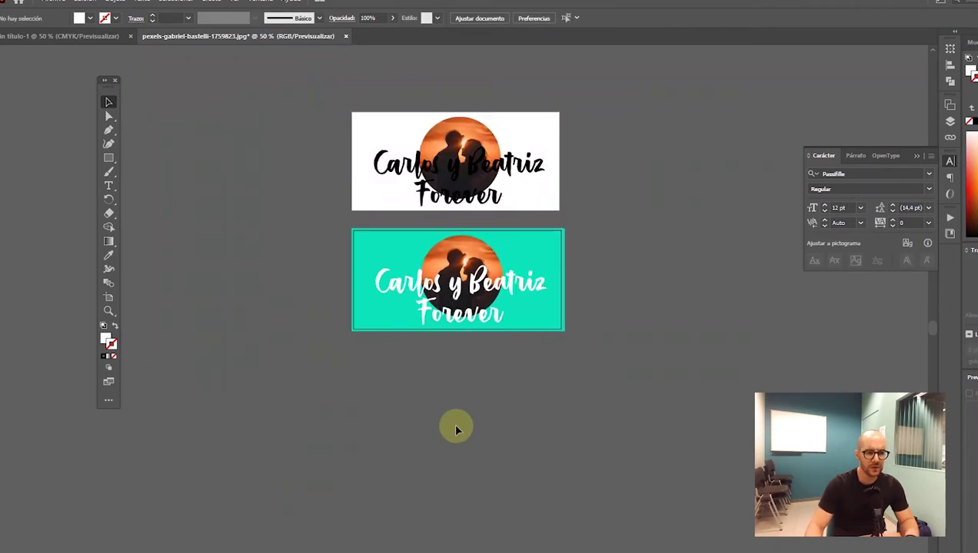
pyautogui.hotkey('shift', 'o')
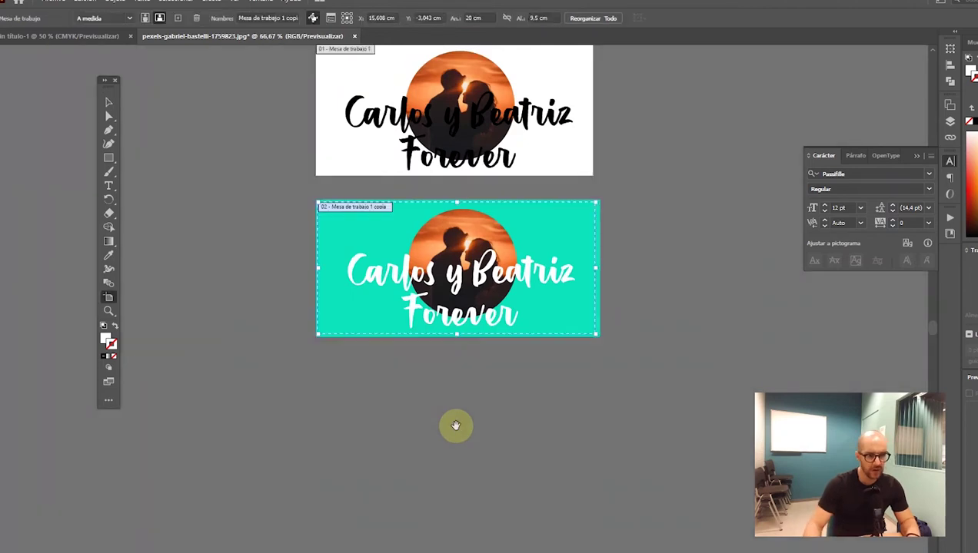
pyautogui.hotkey('ctrl', '+')
pyautogui.hscroll(2, 296, 357)
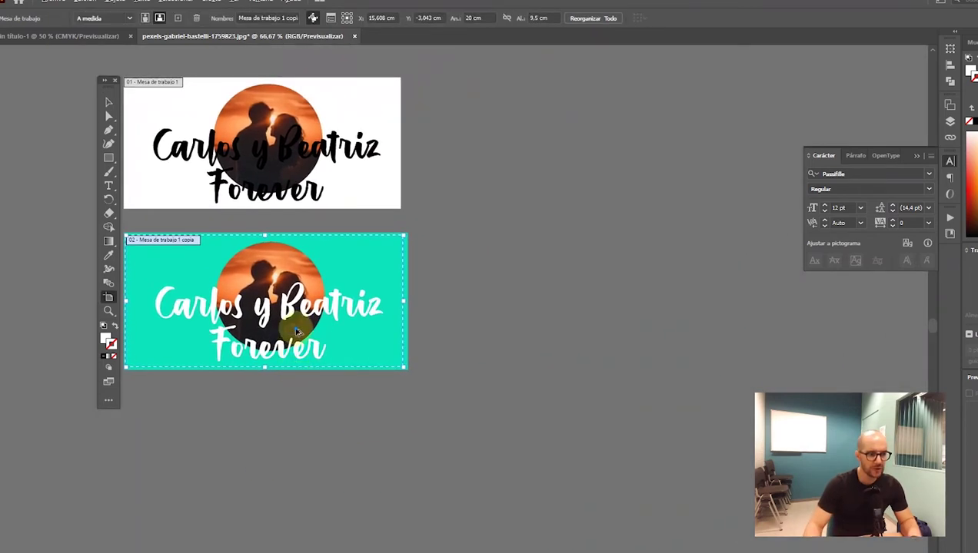
pyautogui.moveTo(305, 321); pyautogui.dragTo(299, 484)
pyautogui.scroll(-3, 298, 485)
pyautogui.hscroll(-4, 288, 201)
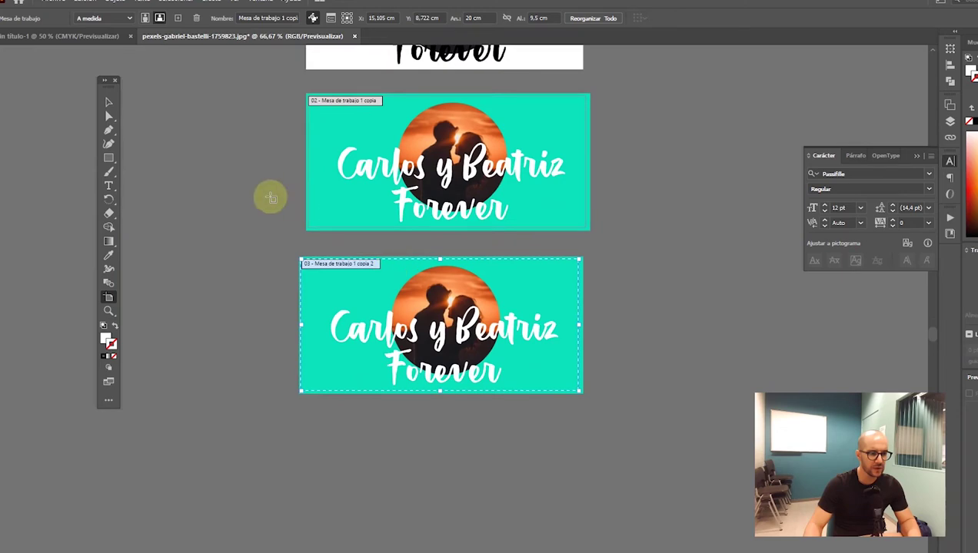
pyautogui.click(109, 102)
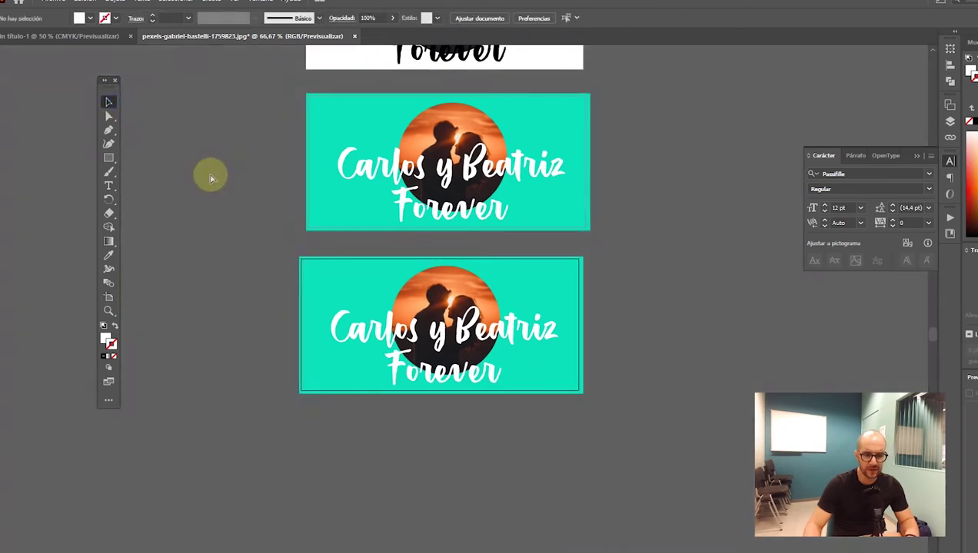
pyautogui.hotkey('ctrl', '+')
pyautogui.hotkey('ctrl', '+')
pyautogui.moveTo(356, 258); pyautogui.dragTo(411, 224)
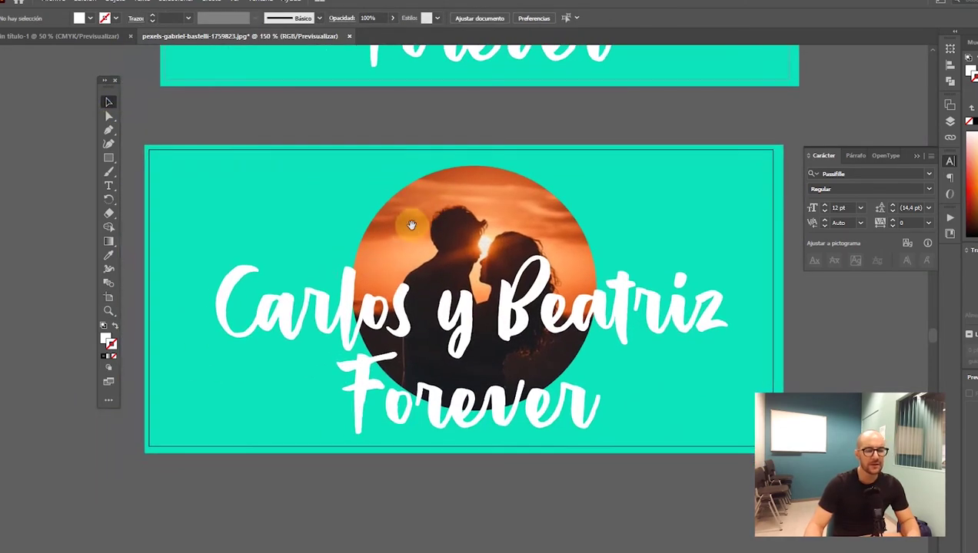
# - Shrink the names and Forever lettering on the third artboard and reposition it
pyautogui.hotkey('ctrl', '-')
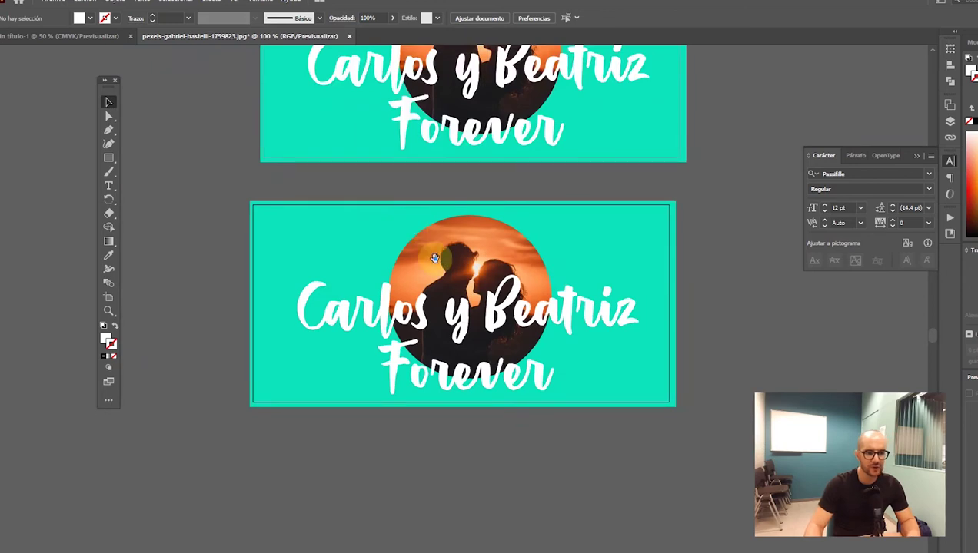
pyautogui.scroll(-1, 431, 262)
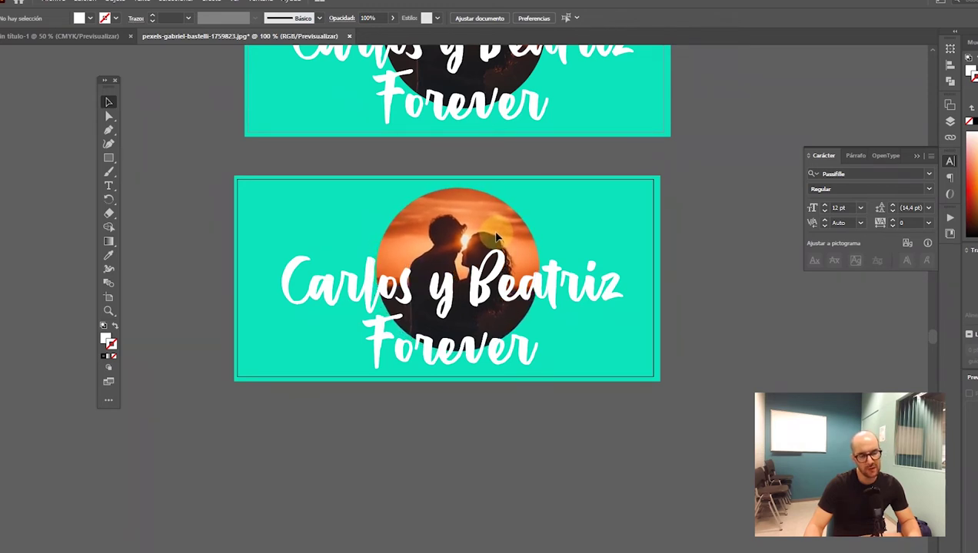
pyautogui.click(553, 288)
pyautogui.click(610, 263)
pyautogui.click(539, 355)
pyautogui.keyDown('shift'); pyautogui.click(529, 351); pyautogui.keyUp('shift')
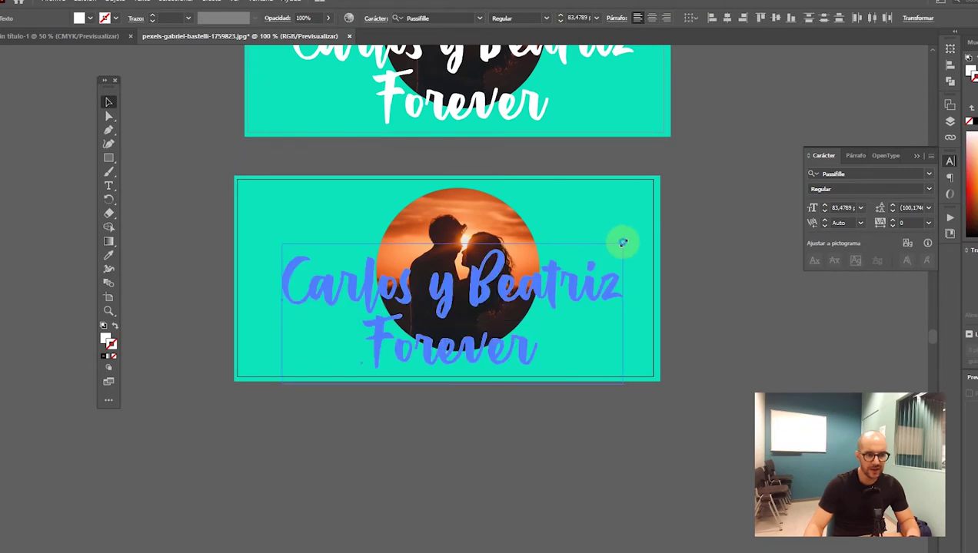
pyautogui.moveTo(623, 243)
pyautogui.mouseDown()
pyautogui.moveTo(503, 315)
pyautogui.moveTo(558, 304)
pyautogui.mouseUp()
pyautogui.click(516, 402)
pyautogui.moveTo(505, 351); pyautogui.dragTo(512, 347)
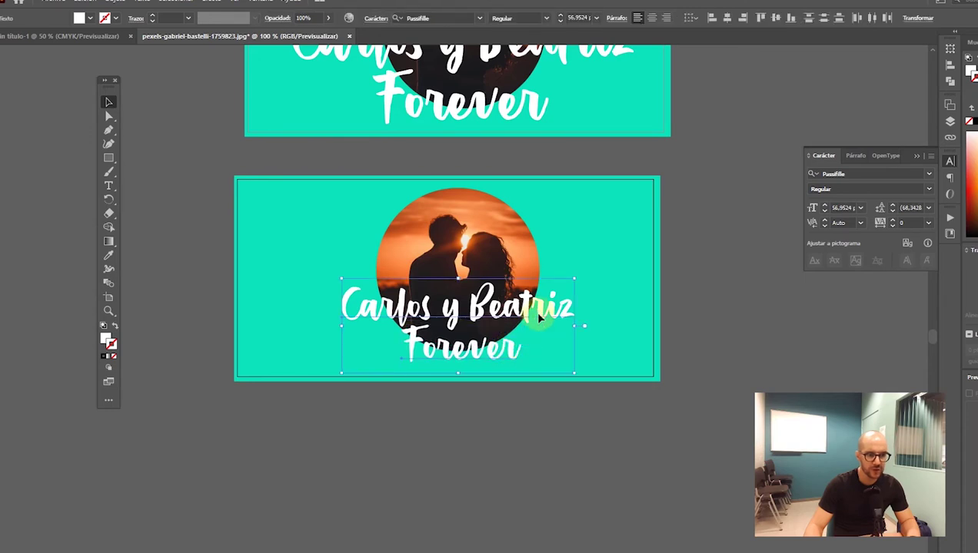
# - Fine-tune the lettering, moving Carlos y Beatriz slightly lower over the photo circle
pyautogui.keyDown('shift'); pyautogui.click(559, 304); pyautogui.keyUp('shift')
pyautogui.click(515, 345)
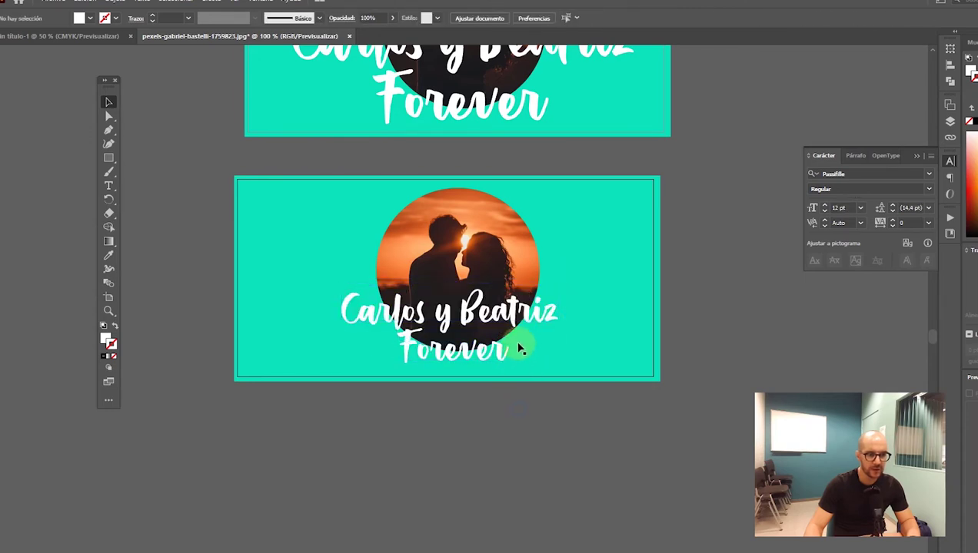
pyautogui.hotkey('ctrl', '+')
pyautogui.click(518, 258)
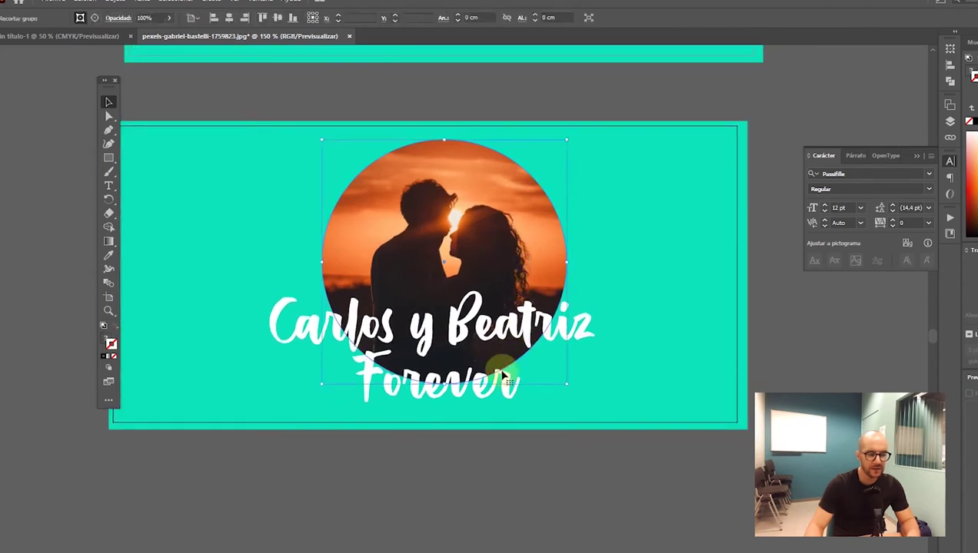
pyautogui.click(476, 410)
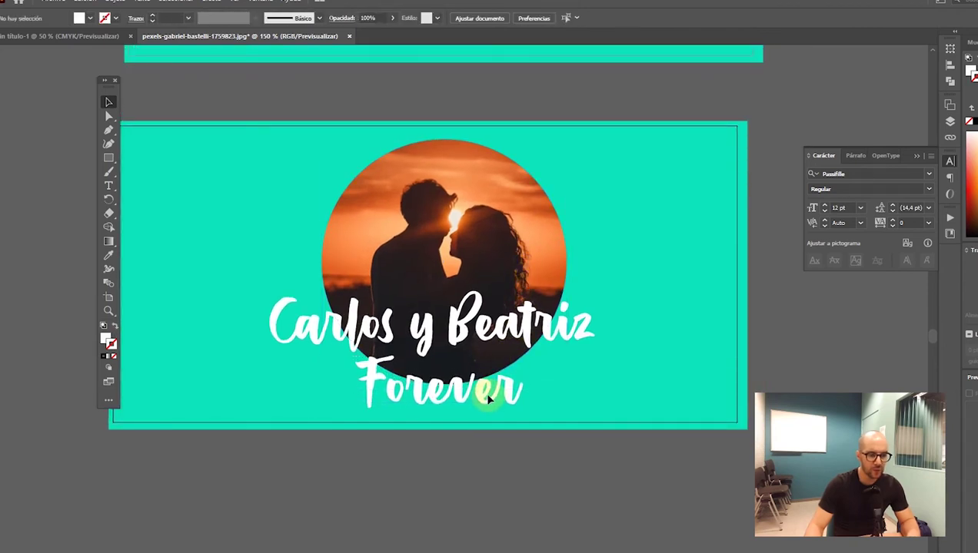
pyautogui.click(491, 381)
pyautogui.moveTo(533, 328); pyautogui.dragTo(536, 336)
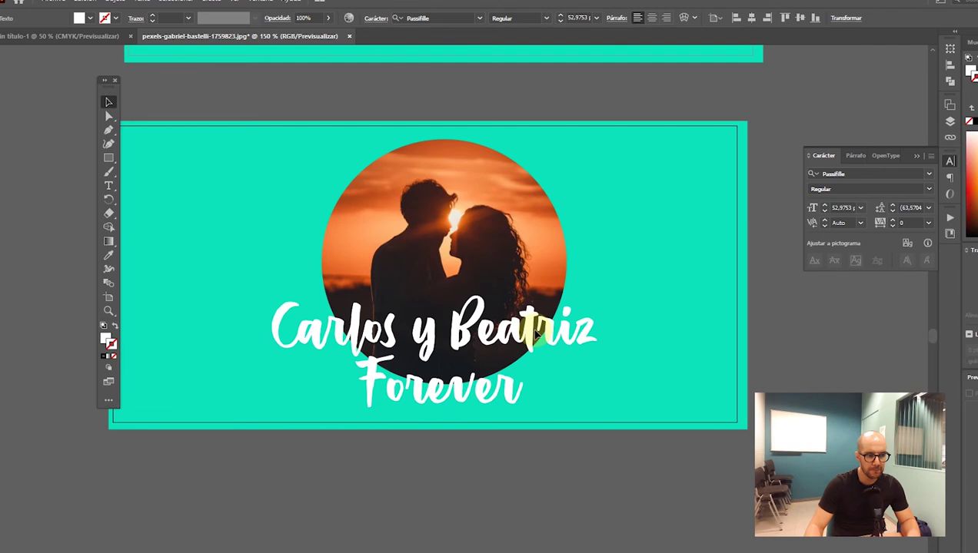
pyautogui.click(511, 452)
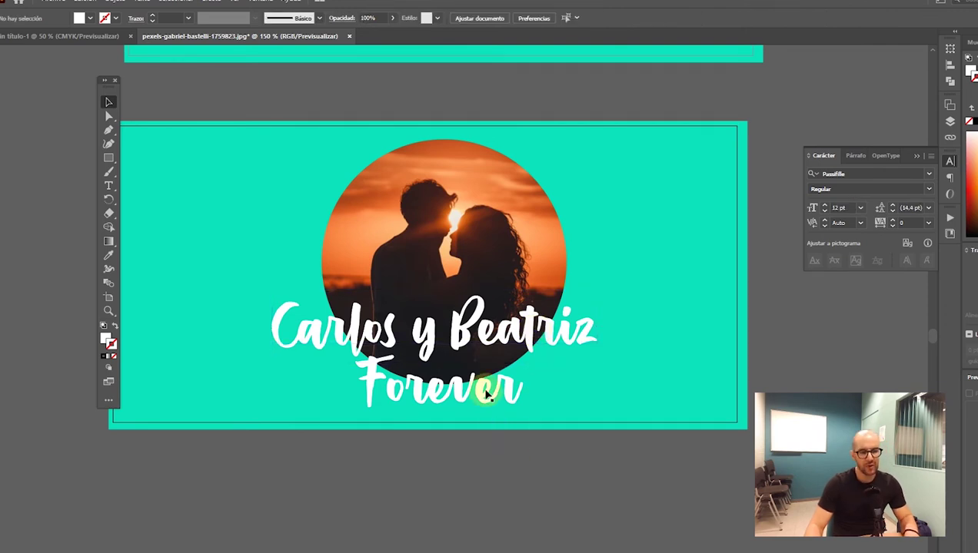
pyautogui.click(486, 394)
# - Duplicate both lettering lines below the artboard
pyautogui.hotkey('ctrl', '+')
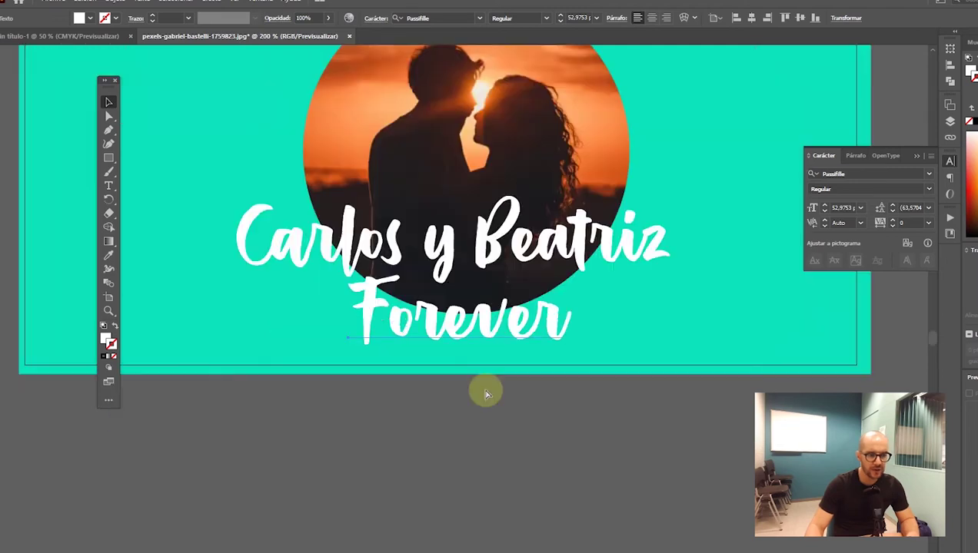
pyautogui.keyDown('shift'); pyautogui.click(525, 282); pyautogui.keyUp('shift')
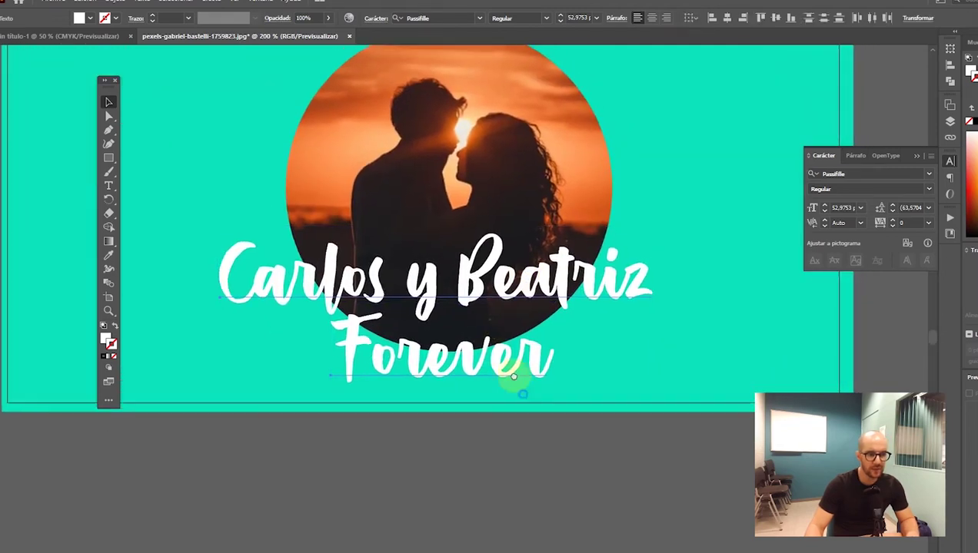
pyautogui.moveTo(513, 375); pyautogui.dragTo(497, 312)
pyautogui.moveTo(542, 207); pyautogui.dragTo(558, 397)
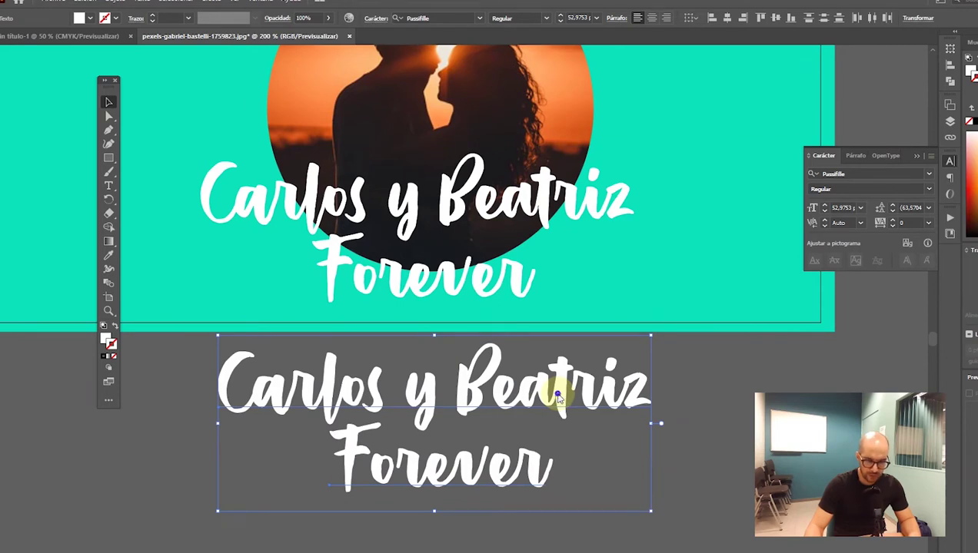
pyautogui.rightClick(558, 395)
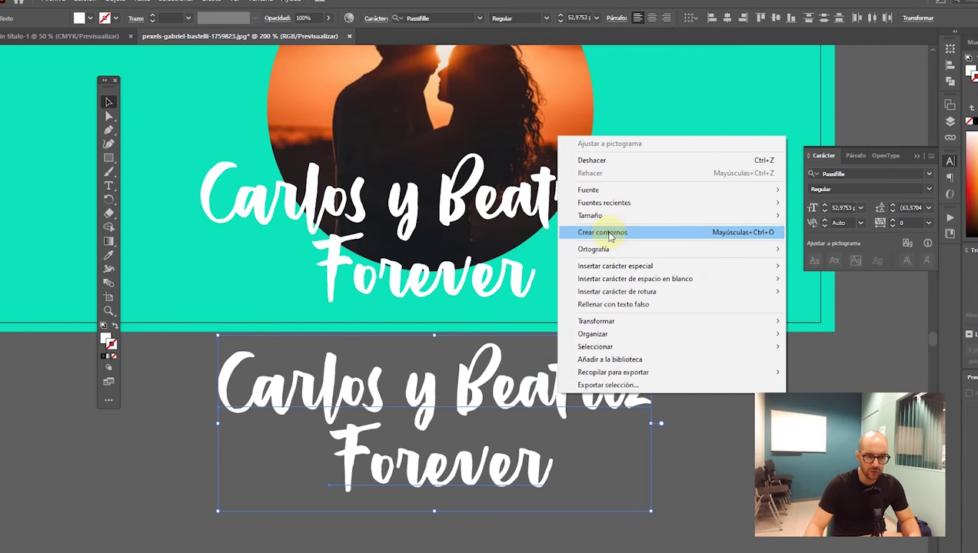
pyautogui.click(725, 460)
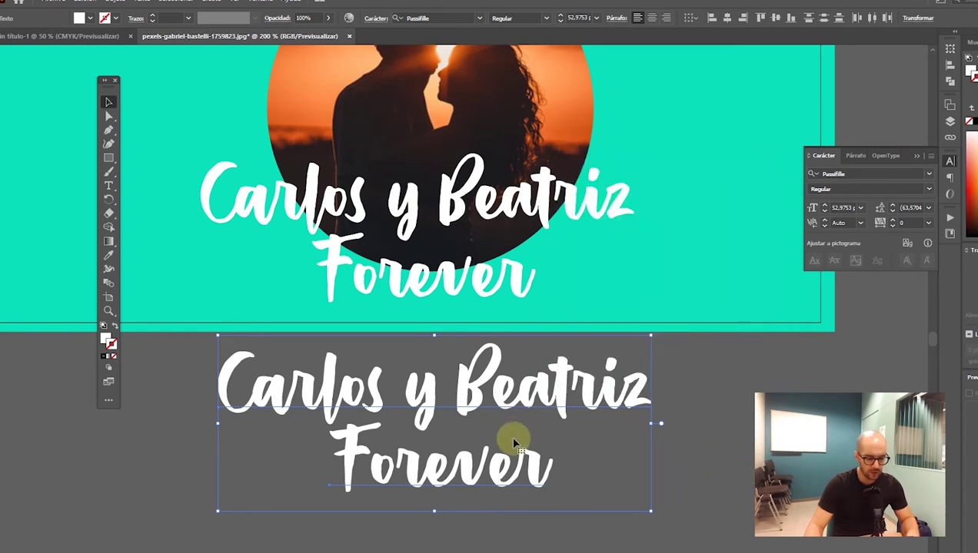
# - Undo stray typing in the copy, align it under the original, and convert it to outlines
pyautogui.doubleClick(513, 441)
pyautogui.click(515, 457)
pyautogui.write('sdsdsd')
pyautogui.hotkey('ctrl', 'z')
pyautogui.click(109, 102)
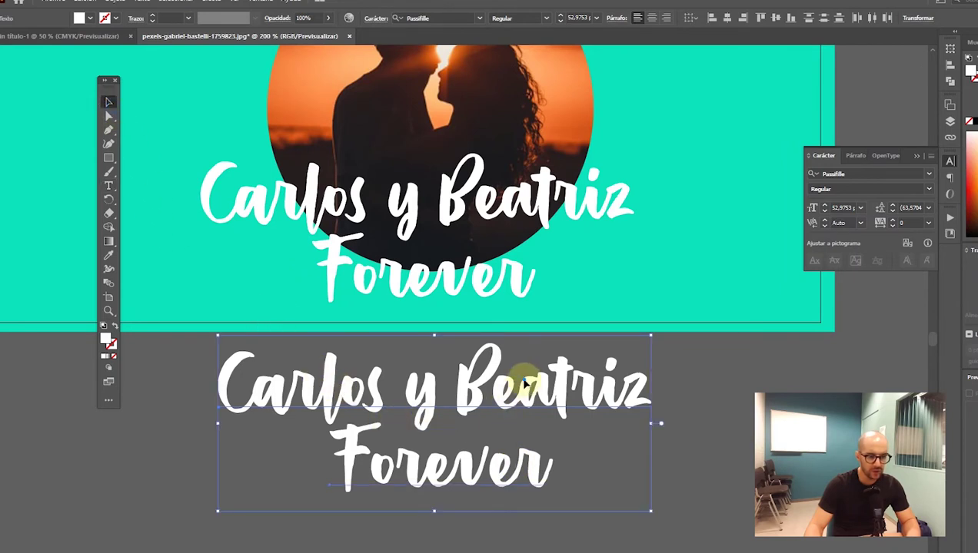
pyautogui.moveTo(524, 382); pyautogui.dragTo(506, 384)
pyautogui.rightClick(498, 395)
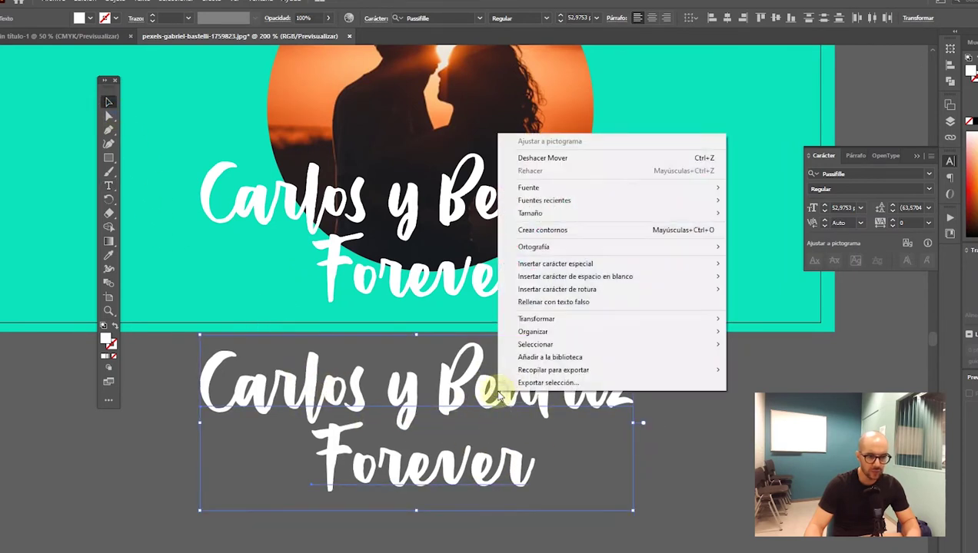
pyautogui.click(609, 232)
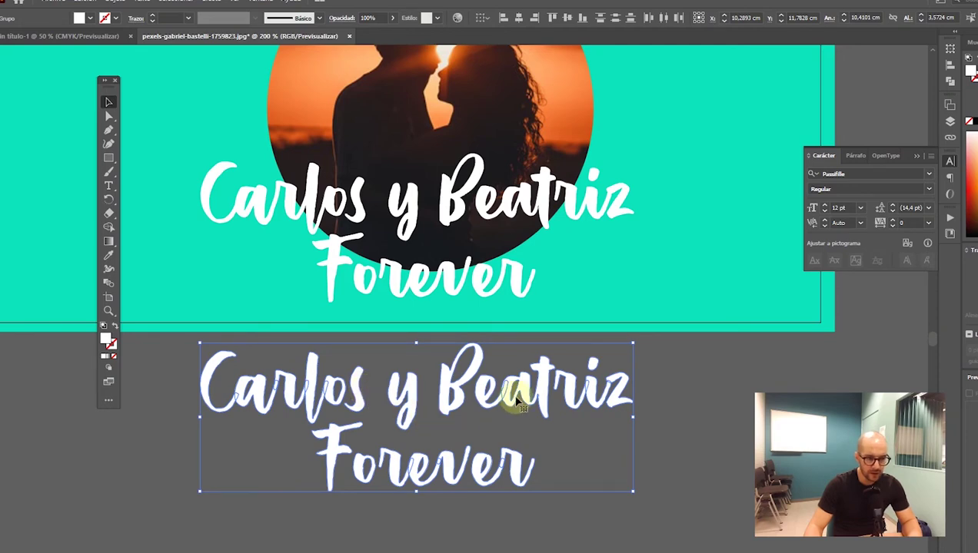
pyautogui.hotkey('ctrl', '+')
pyautogui.hotkey('ctrl', '+')
pyautogui.hotkey('ctrl', '+')
pyautogui.moveTo(528, 388); pyautogui.dragTo(382, 434)
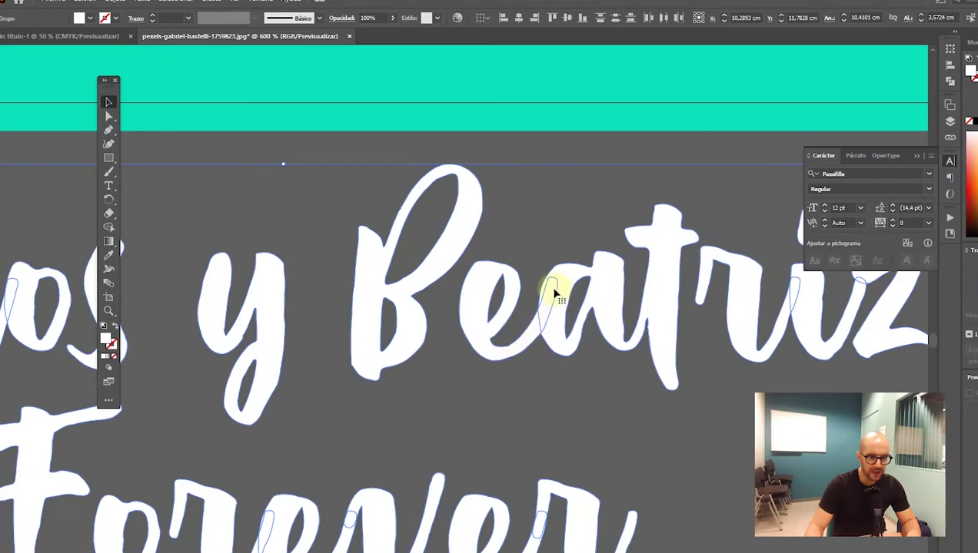
pyautogui.hotkey('ctrl', '-')
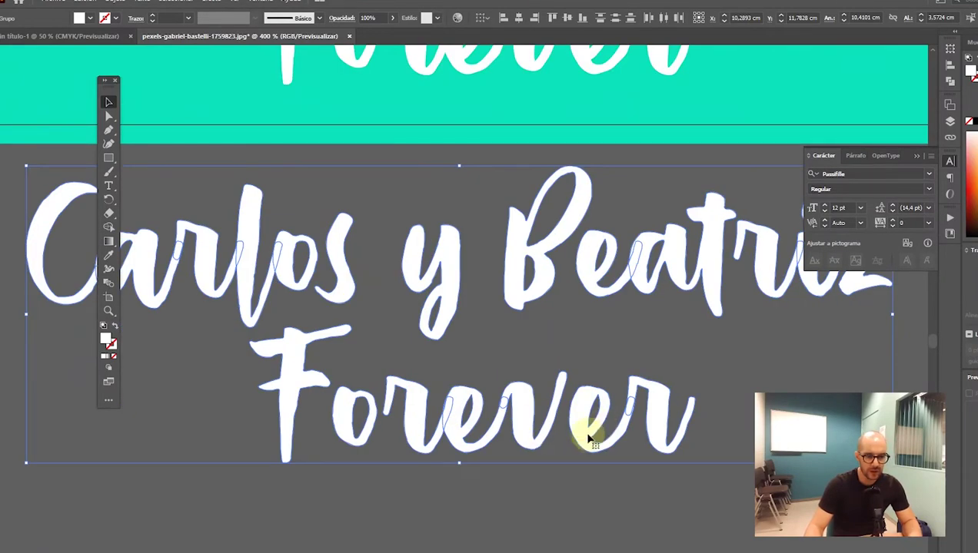
pyautogui.press('a')
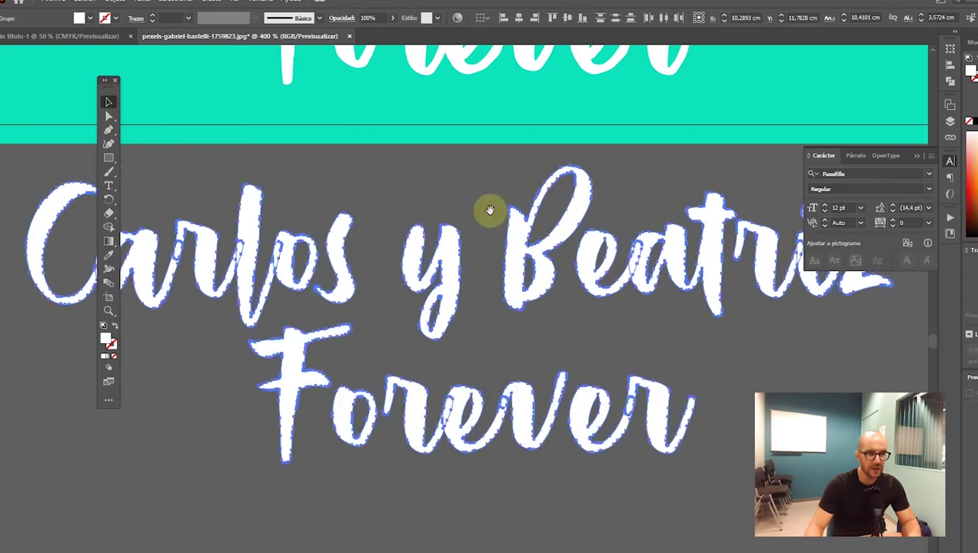
pyautogui.scroll(3, 488, 211)
pyautogui.press('v')
pyautogui.scroll(-4, 531, 331)
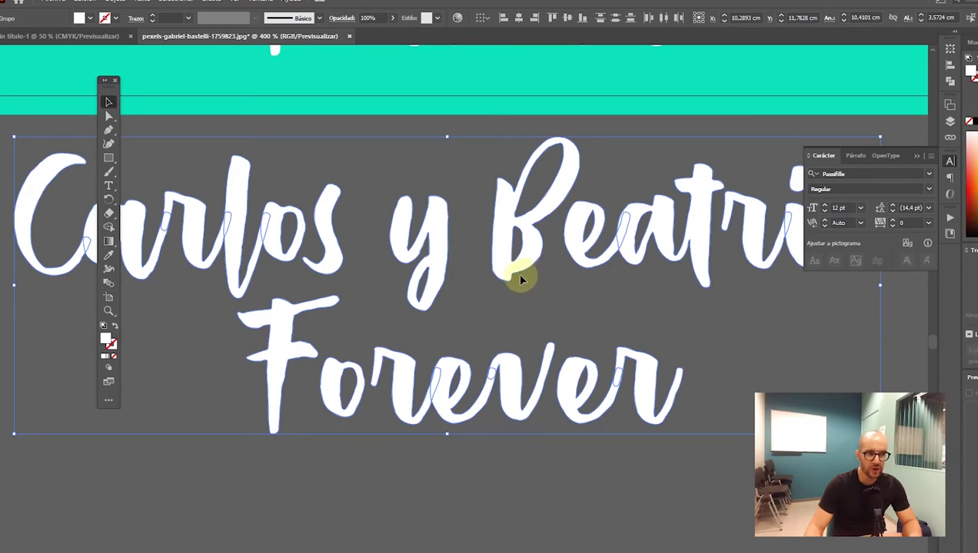
pyautogui.hotkey('ctrl', '-')
pyautogui.hotkey('ctrl', '-')
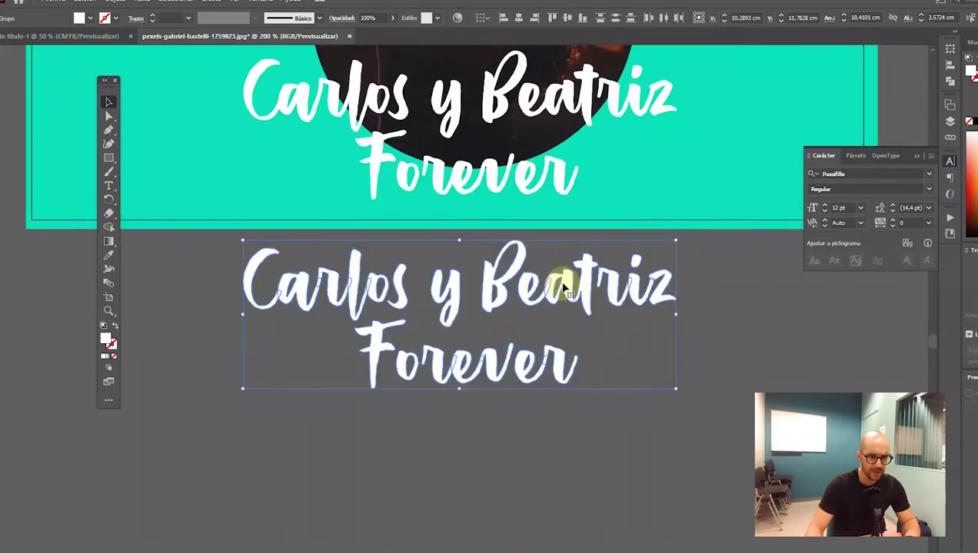
pyautogui.click(263, 2)
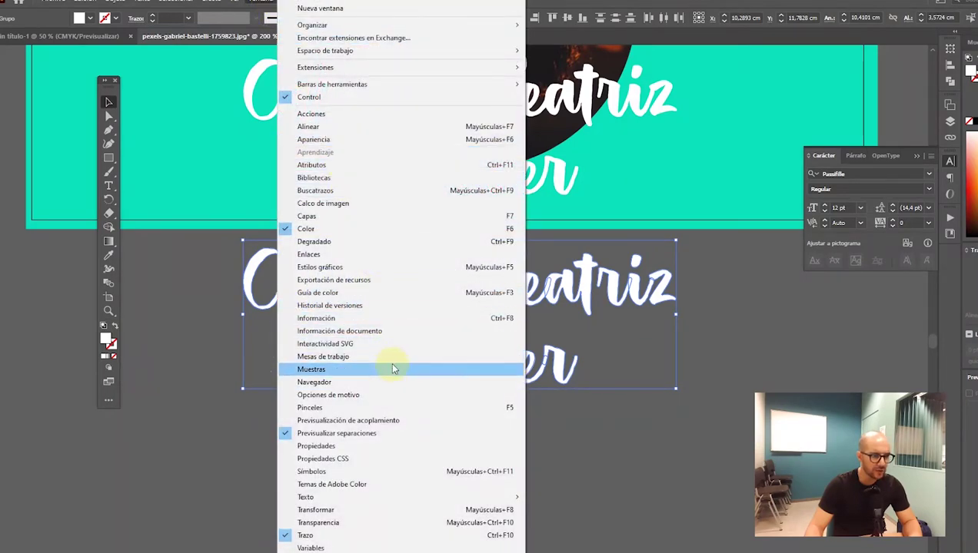
# - Unite the outlined lettering into one shape using the Pathfinder panel
pyautogui.click(368, 190)
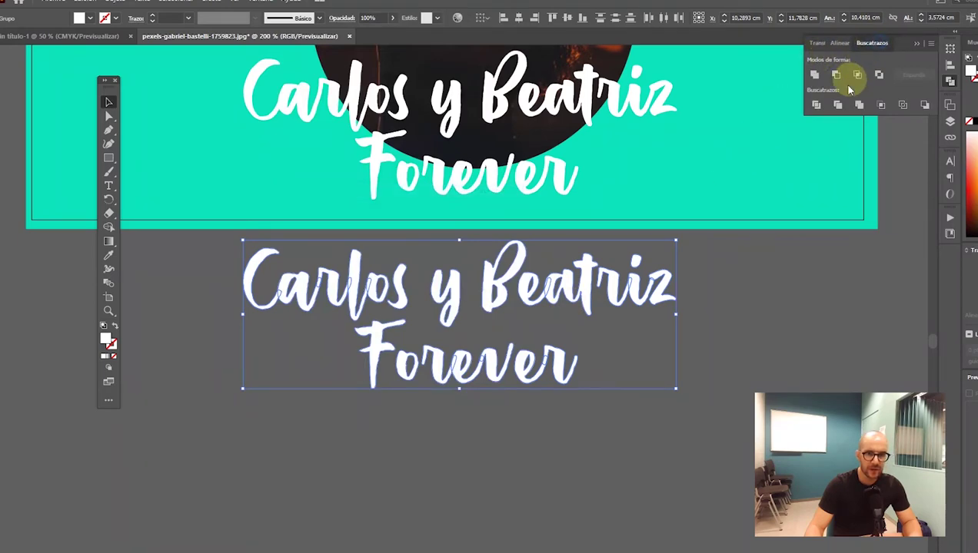
pyautogui.moveTo(877, 43); pyautogui.dragTo(781, 230)
pyautogui.moveTo(791, 196); pyautogui.dragTo(744, 284)
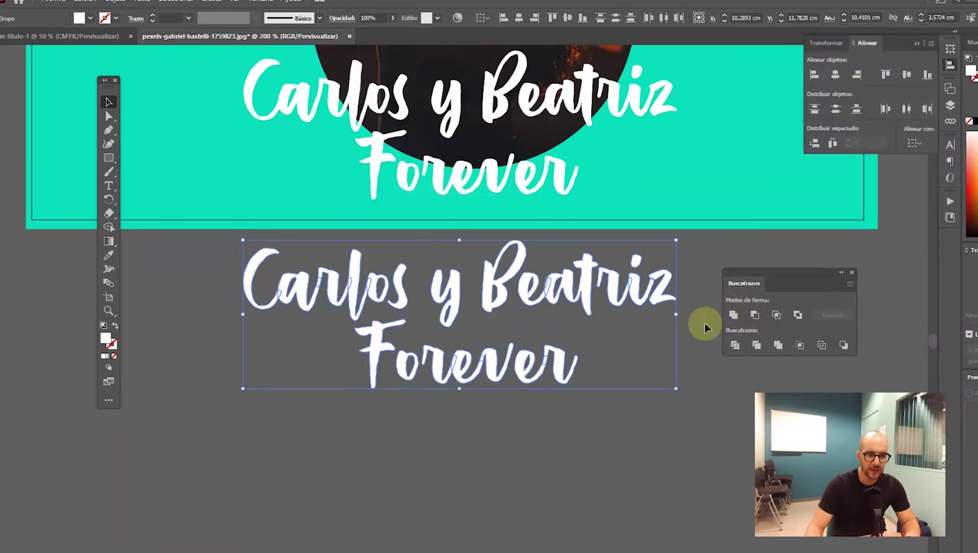
pyautogui.hotkey('ctrl', '+')
pyautogui.hotkey('ctrl', '+')
pyautogui.hscroll(1, 611, 317)
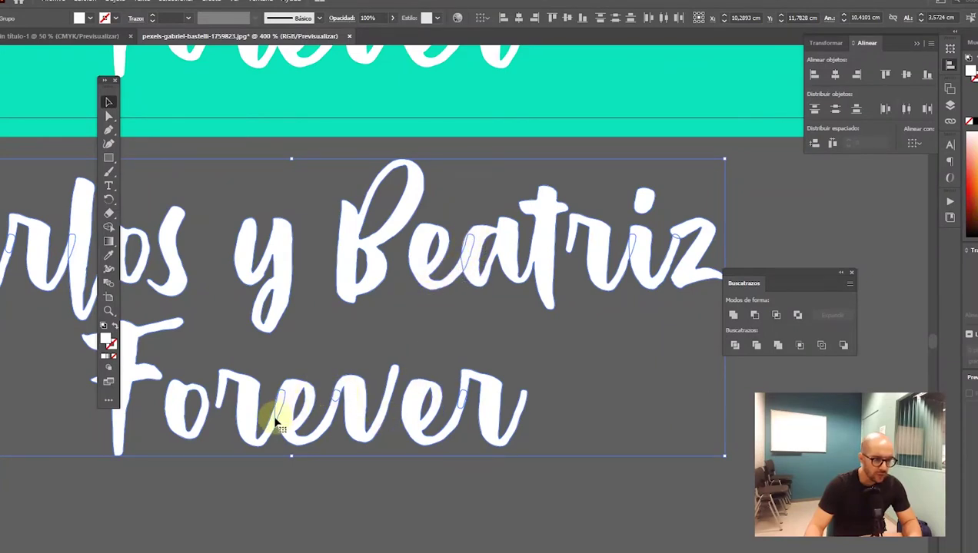
pyautogui.click(734, 315)
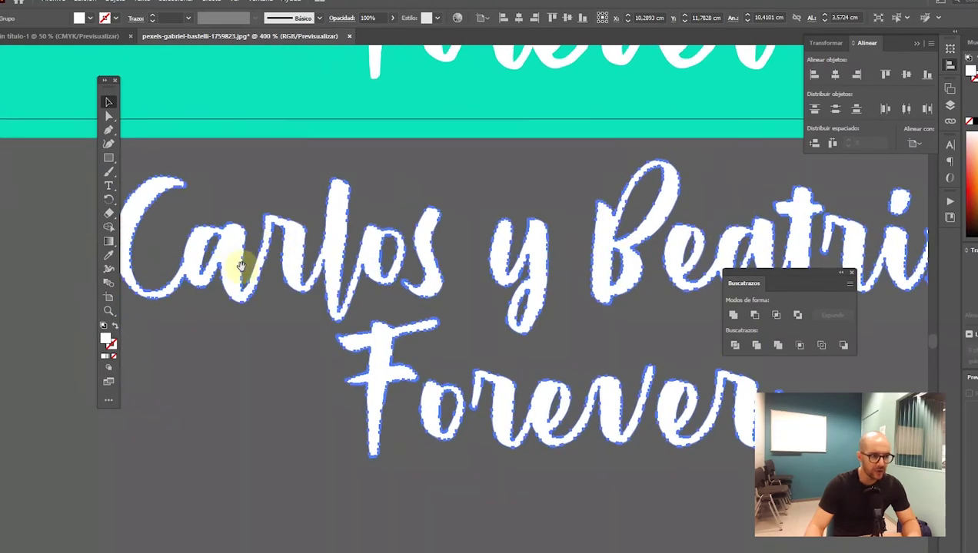
pyautogui.click(630, 438)
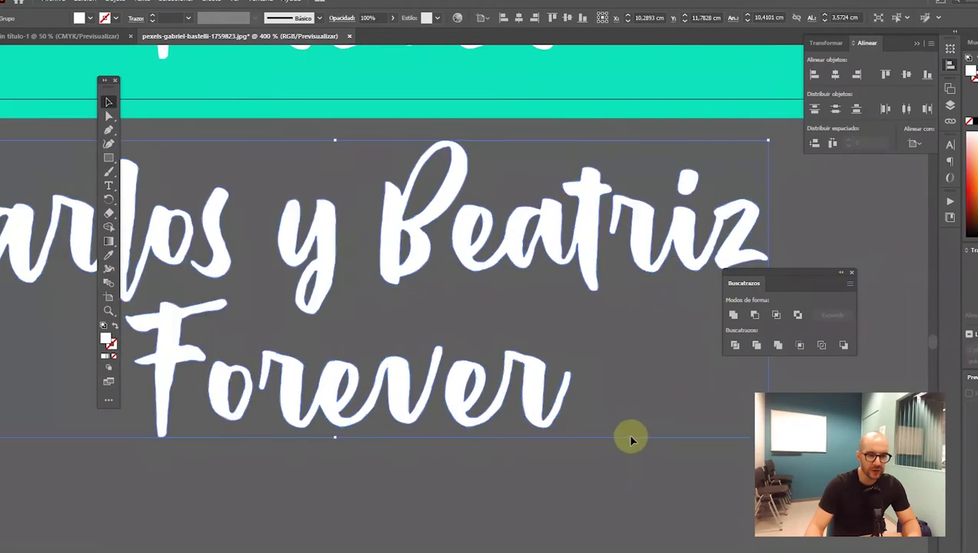
pyautogui.click(840, 275)
pyautogui.moveTo(734, 283); pyautogui.dragTo(910, 263)
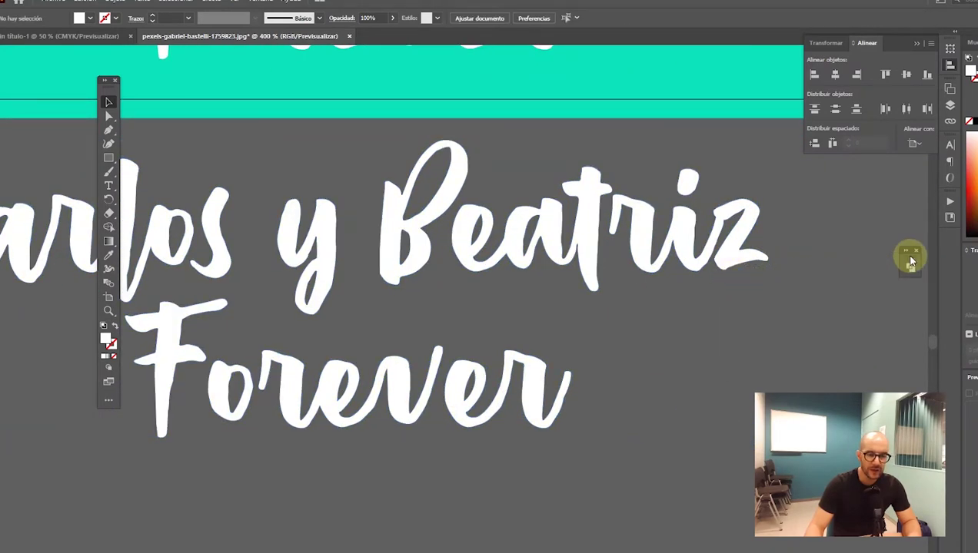
# - Duplicate the merged lettering further below
pyautogui.hotkey('ctrl', '-')
pyautogui.hotkey('ctrl', '-')
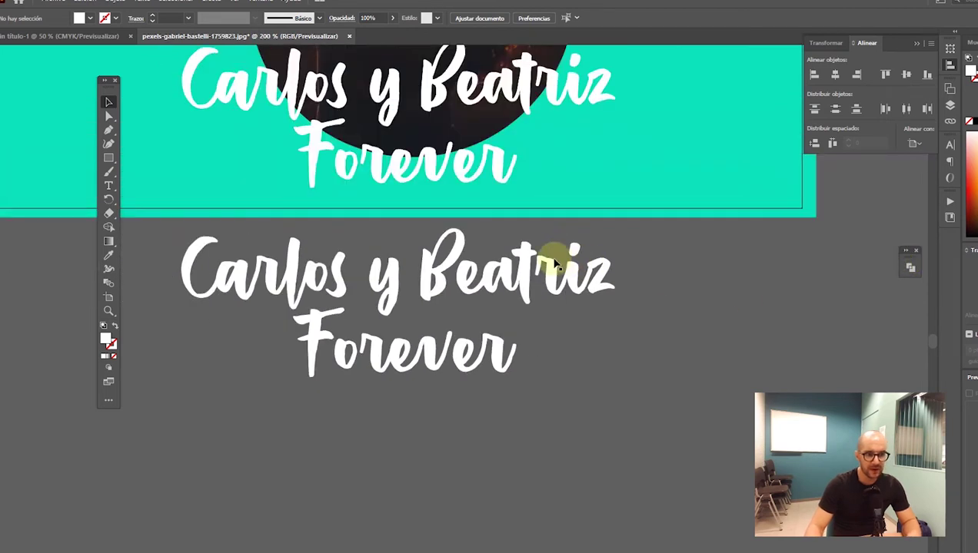
pyautogui.moveTo(448, 293); pyautogui.dragTo(473, 352)
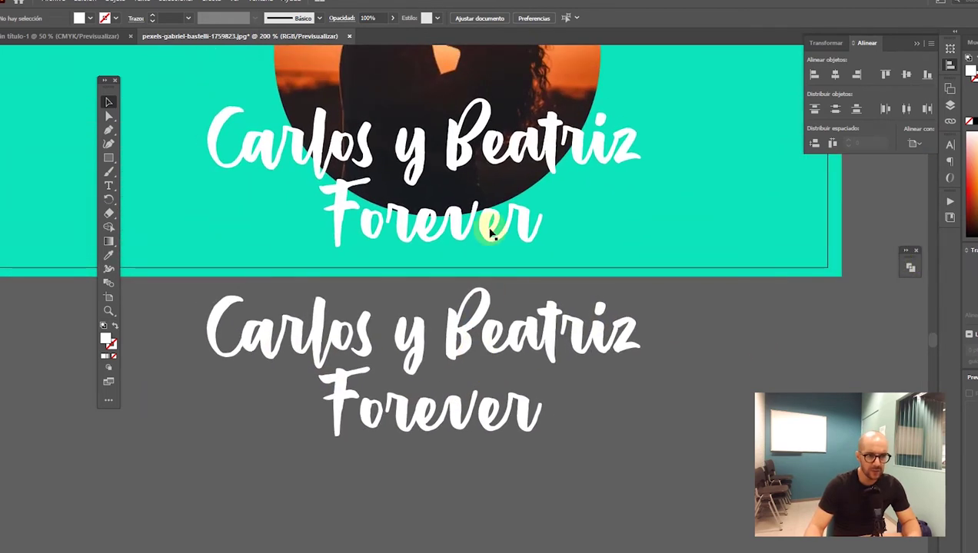
pyautogui.scroll(-5, 465, 343)
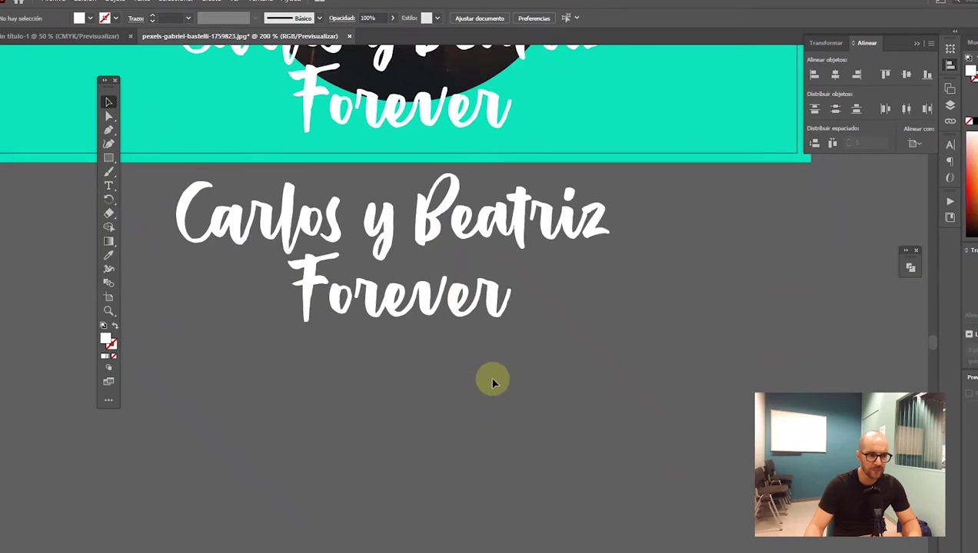
pyautogui.click(461, 297)
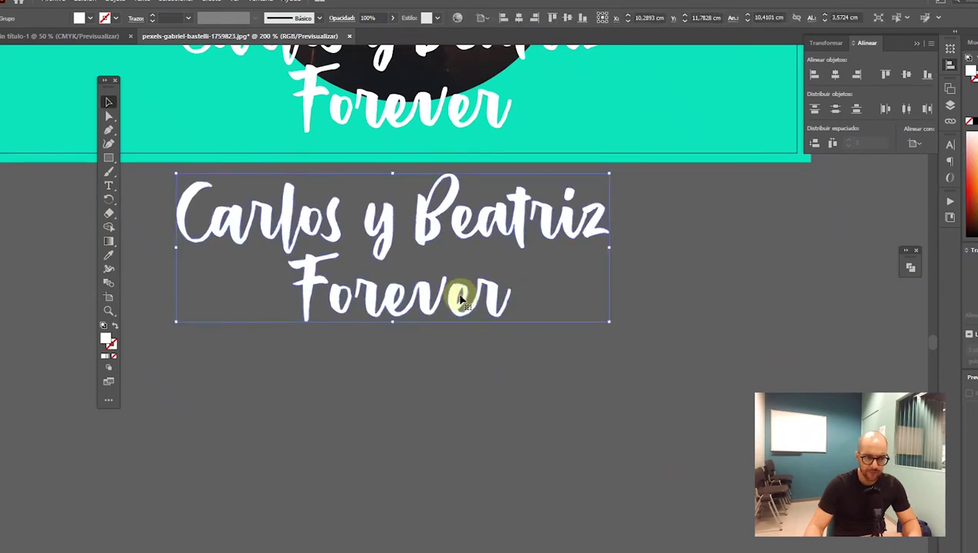
pyautogui.keyDown('alt'); pyautogui.moveTo(455, 234); pyautogui.dragTo(455, 415); pyautogui.keyUp('alt')
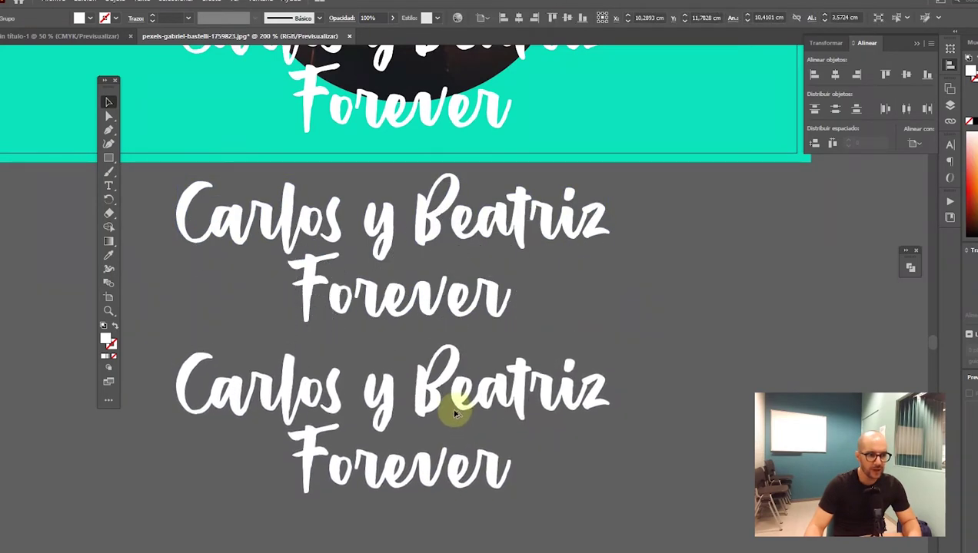
# - Apply a 0,2 cm Offset Path to the upper merged lettering copy
pyautogui.click(471, 222)
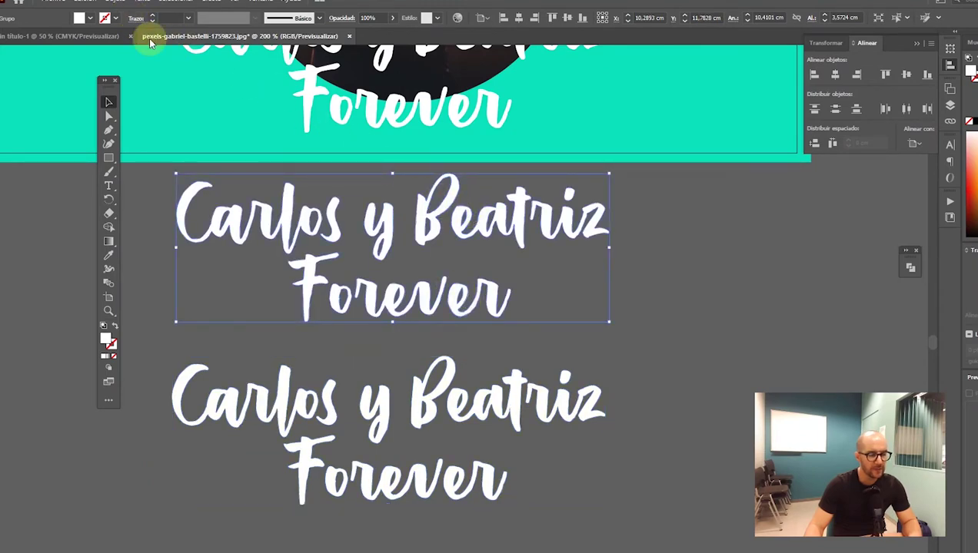
pyautogui.click(115, 2)
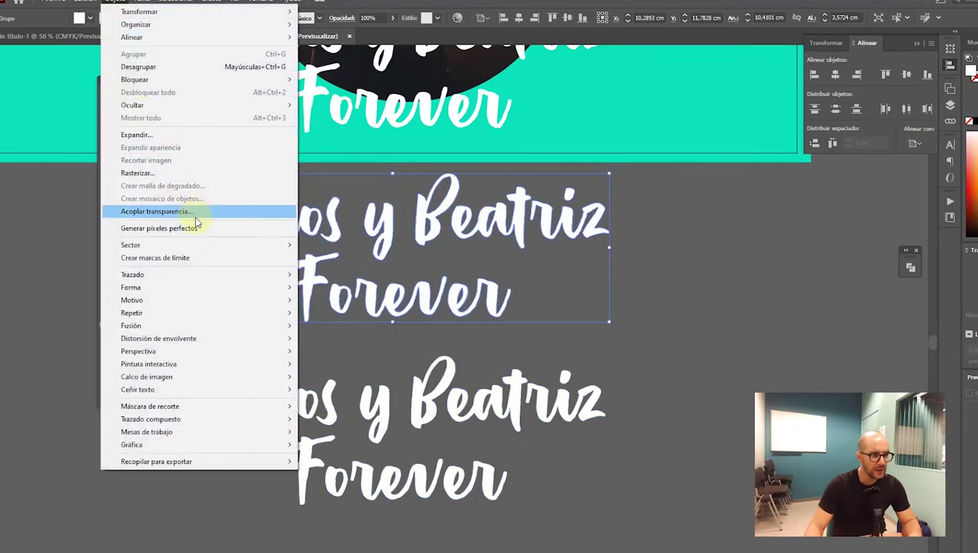
pyautogui.moveTo(132, 275)
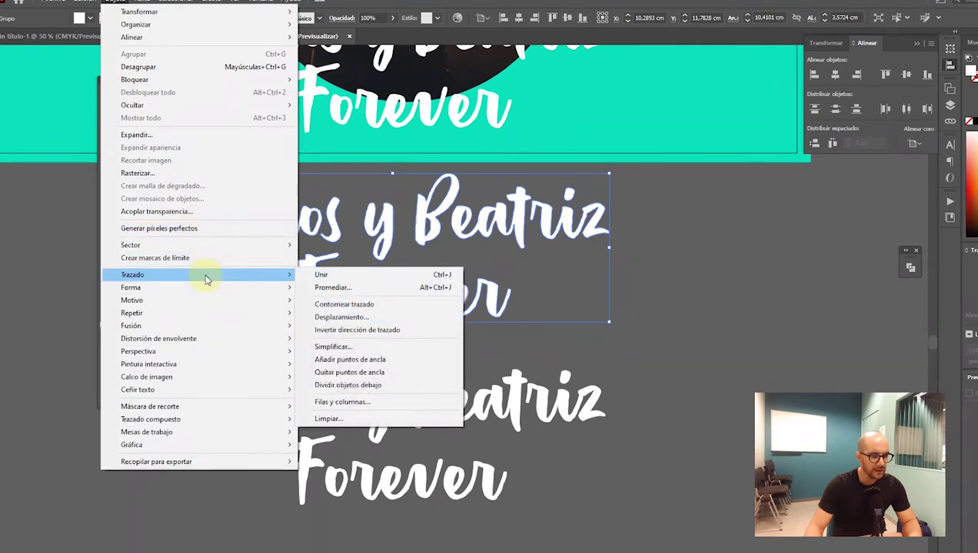
pyautogui.click(365, 317)
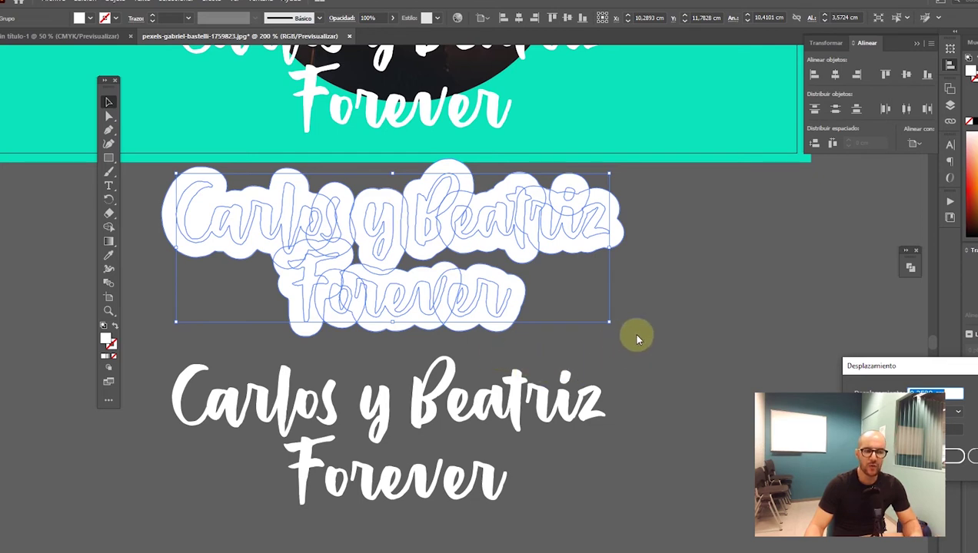
pyautogui.moveTo(867, 369)
pyautogui.mouseDown()
pyautogui.moveTo(717, 300)
pyautogui.moveTo(672, 242)
pyautogui.mouseUp()
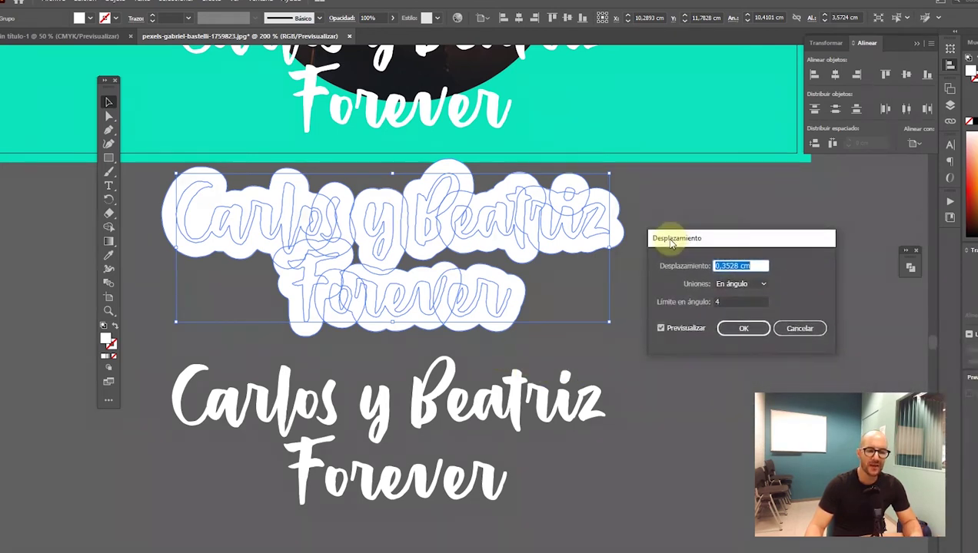
pyautogui.click(718, 265)
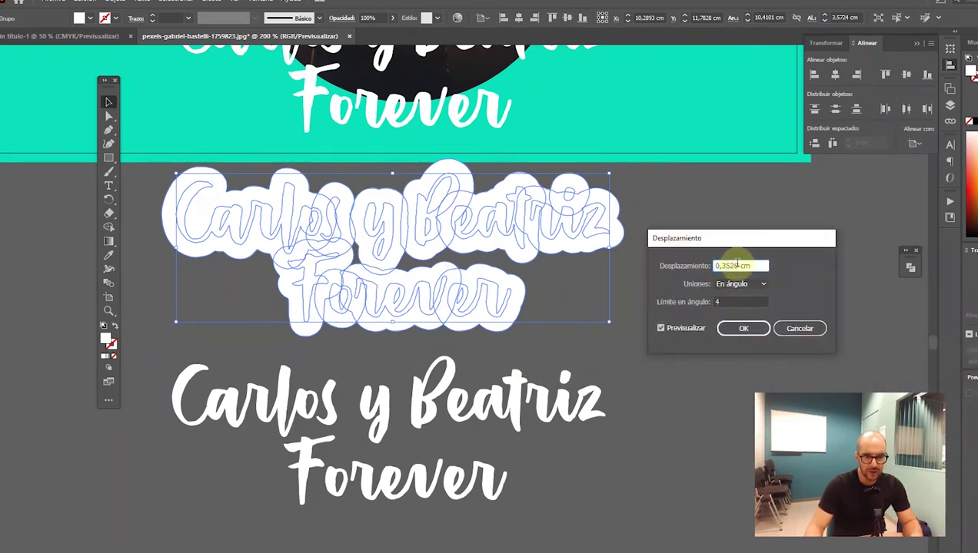
pyautogui.moveTo(723, 264); pyautogui.dragTo(696, 285)
pyautogui.write('2')
pyautogui.click(727, 302)
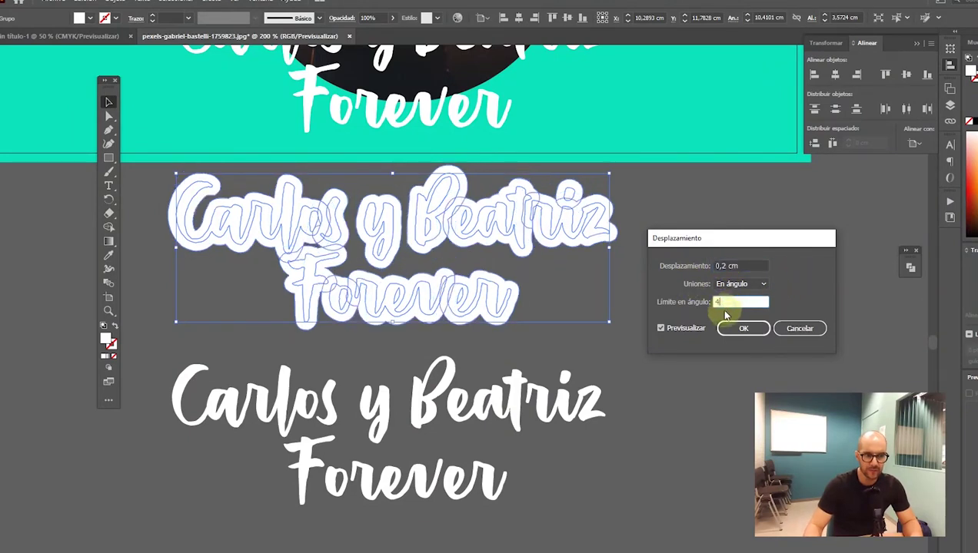
pyautogui.click(734, 329)
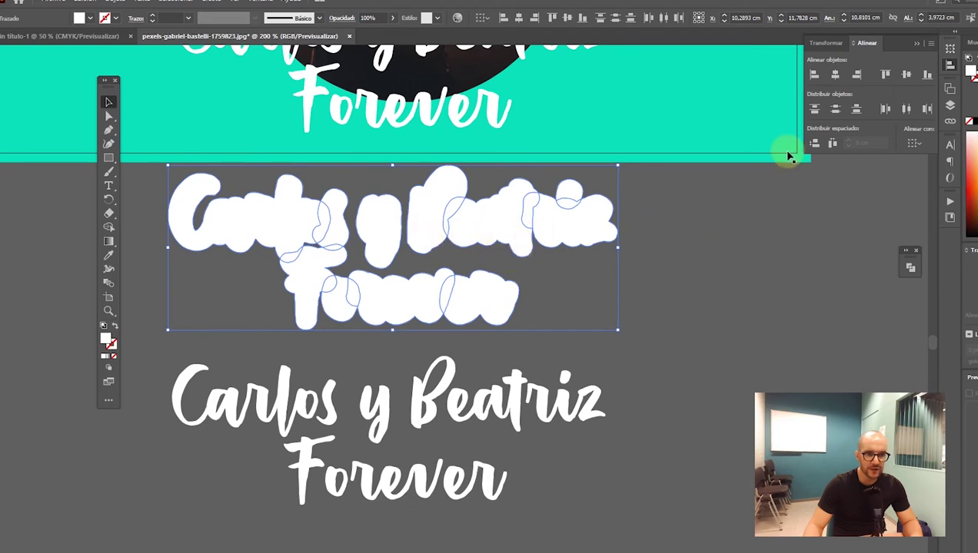
# - Unite the offset shapes and send the merged white shape behind the lettering
pyautogui.click(910, 267)
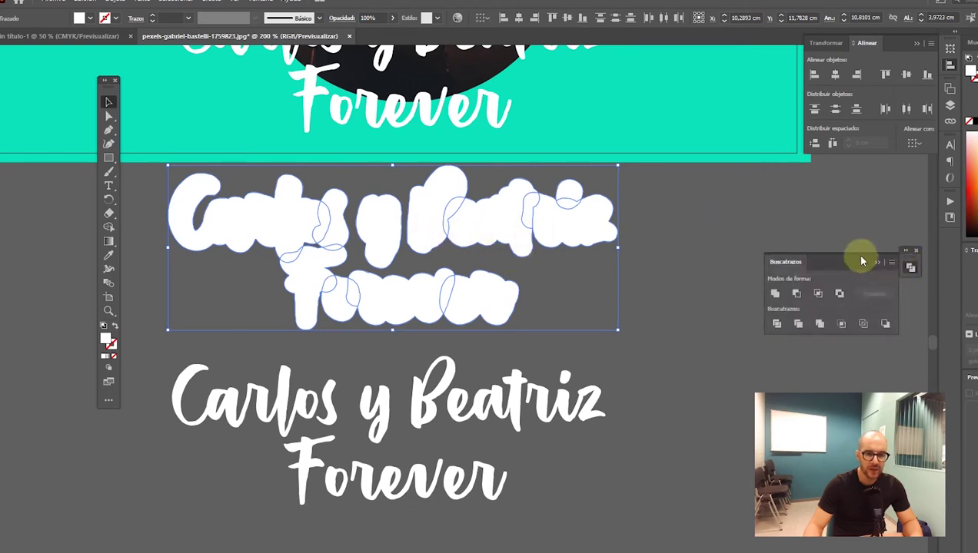
pyautogui.click(775, 295)
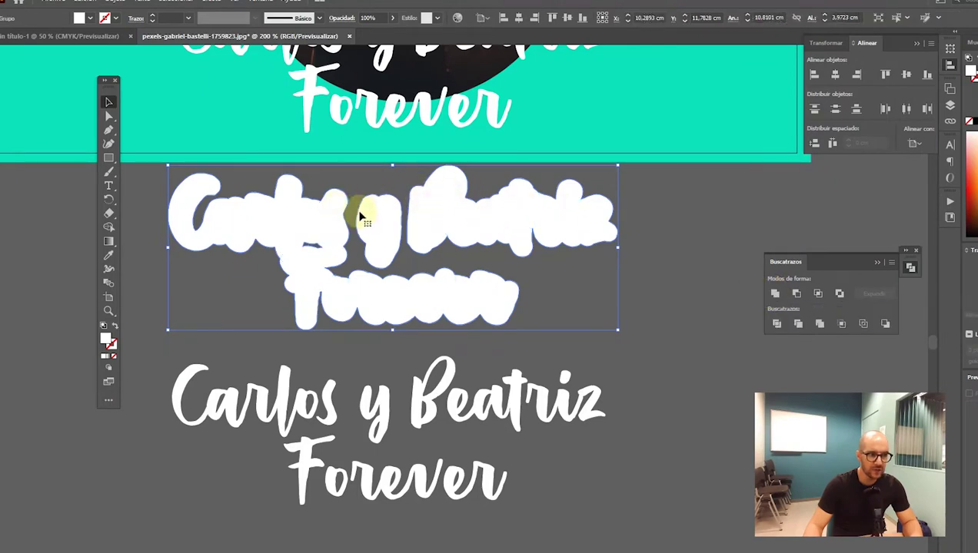
pyautogui.rightClick(482, 222)
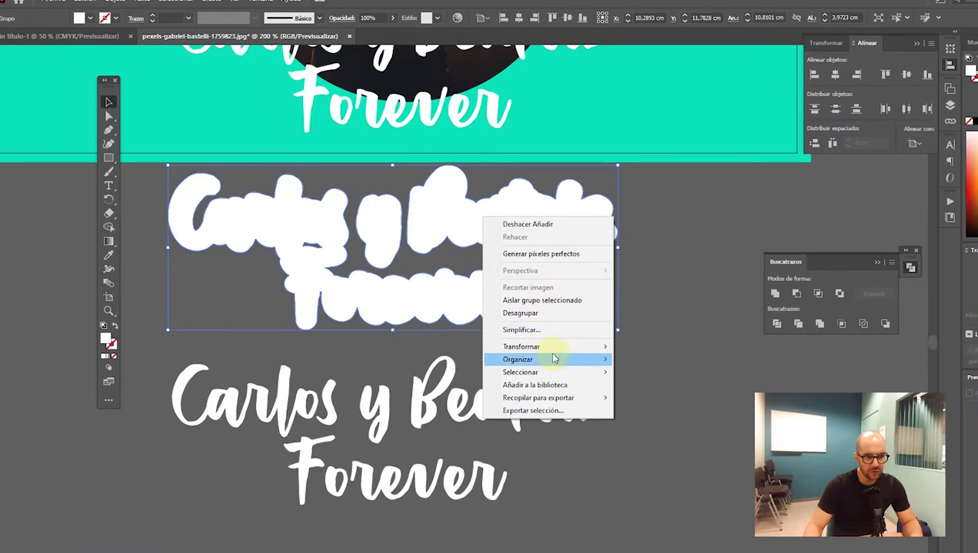
pyautogui.click(701, 398)
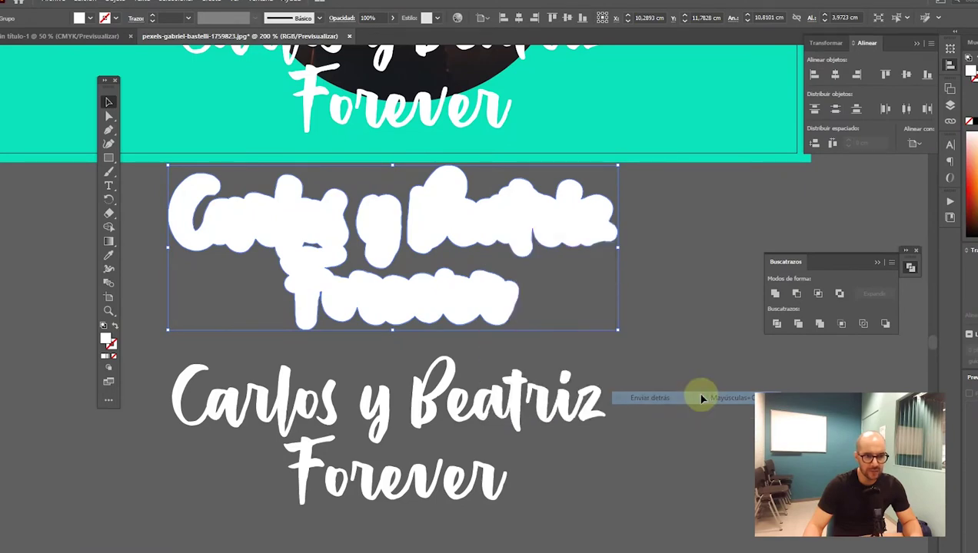
pyautogui.click(677, 290)
# - Enter the lettering group and select all the individual letters
pyautogui.click(521, 215)
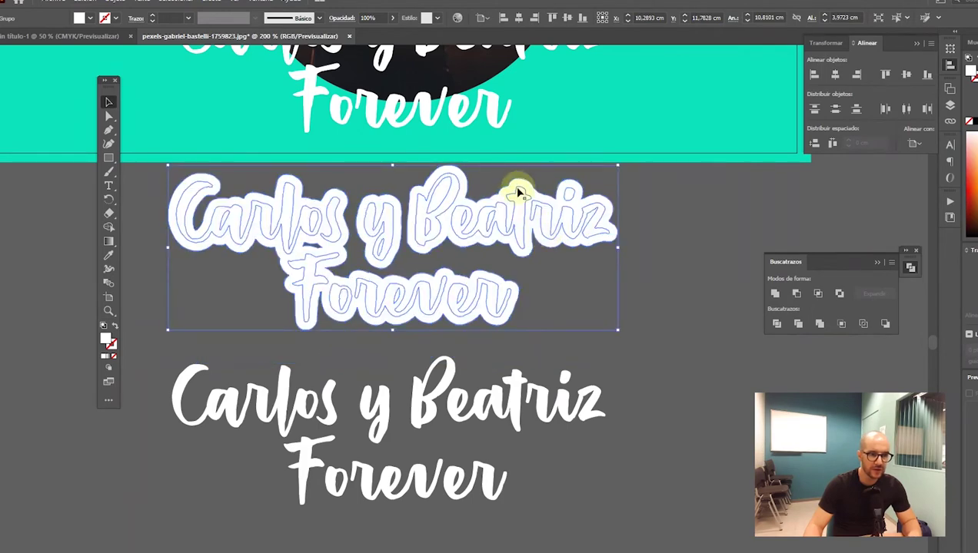
pyautogui.doubleClick(460, 213)
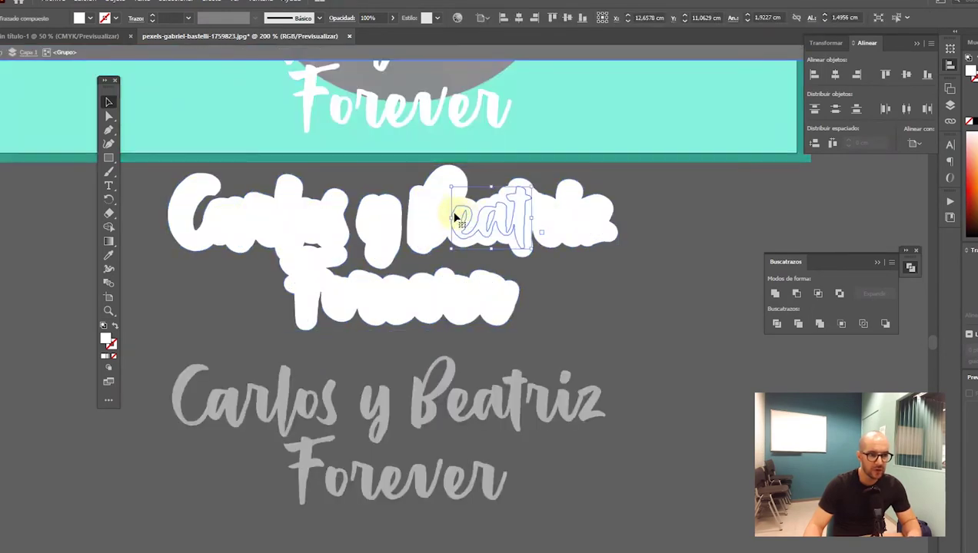
pyautogui.moveTo(443, 213); pyautogui.dragTo(408, 238)
pyautogui.keyDown('shift'); pyautogui.click(389, 232); pyautogui.keyUp('shift')
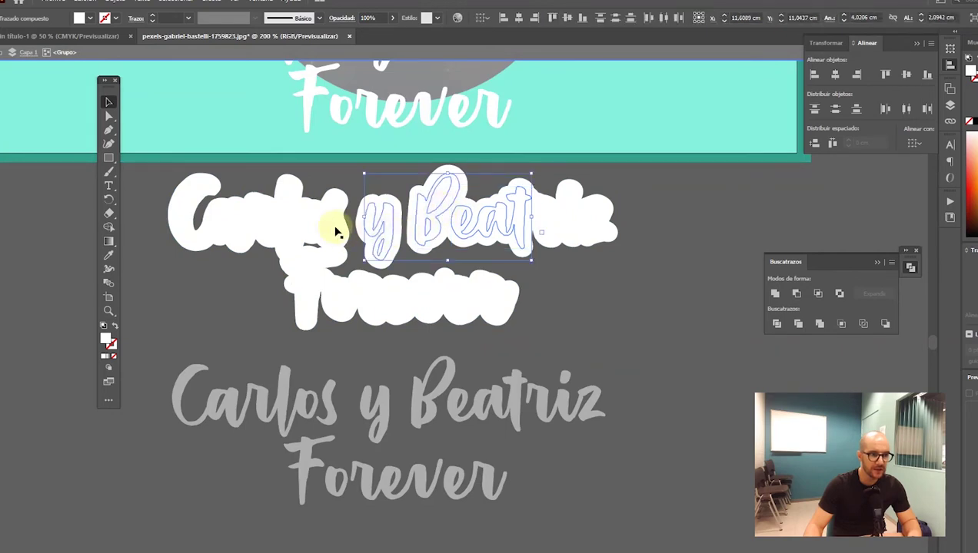
pyautogui.keyDown('shift'); pyautogui.click(307, 225); pyautogui.keyUp('shift')
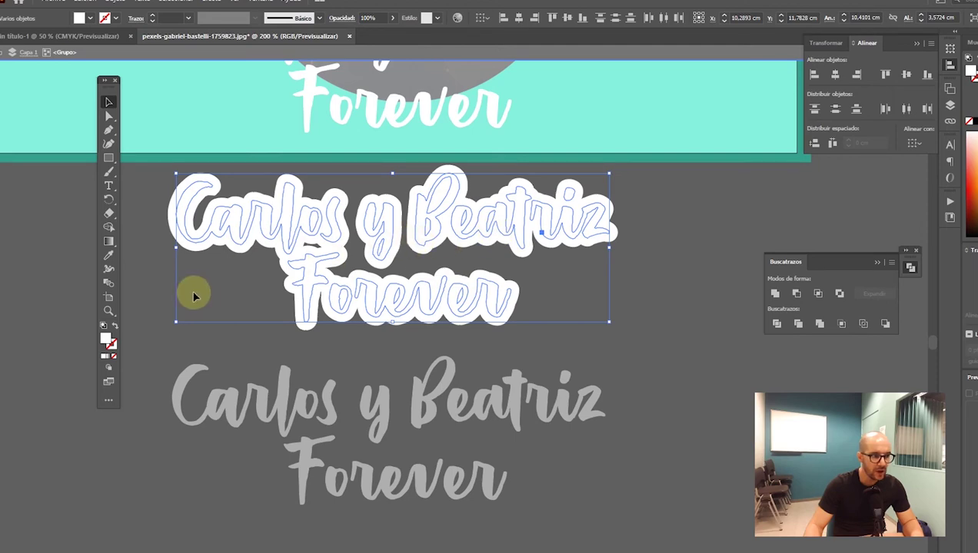
pyautogui.click(108, 254)
# - Colour the letters teal with the eyedropper and delete the white banner text
pyautogui.click(170, 135)
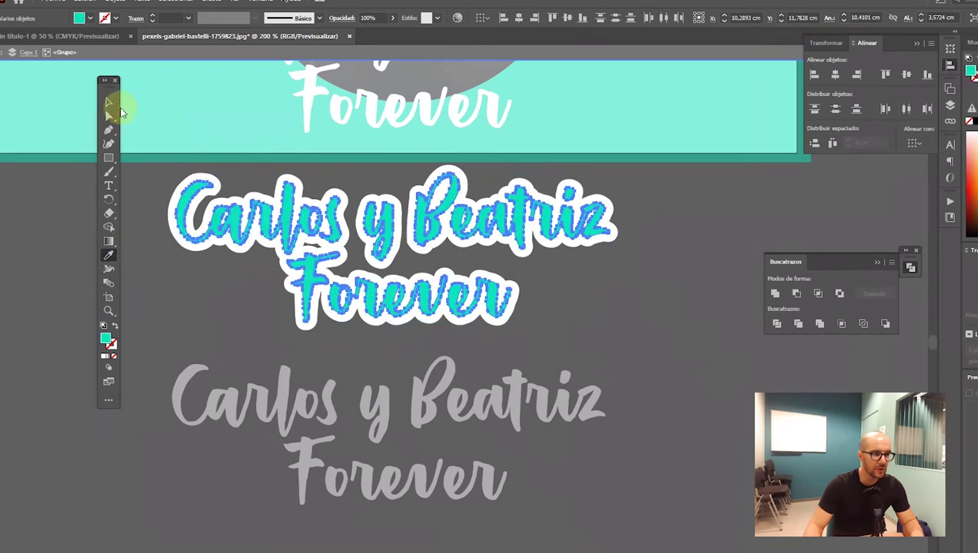
pyautogui.click(108, 101)
pyautogui.click(176, 257)
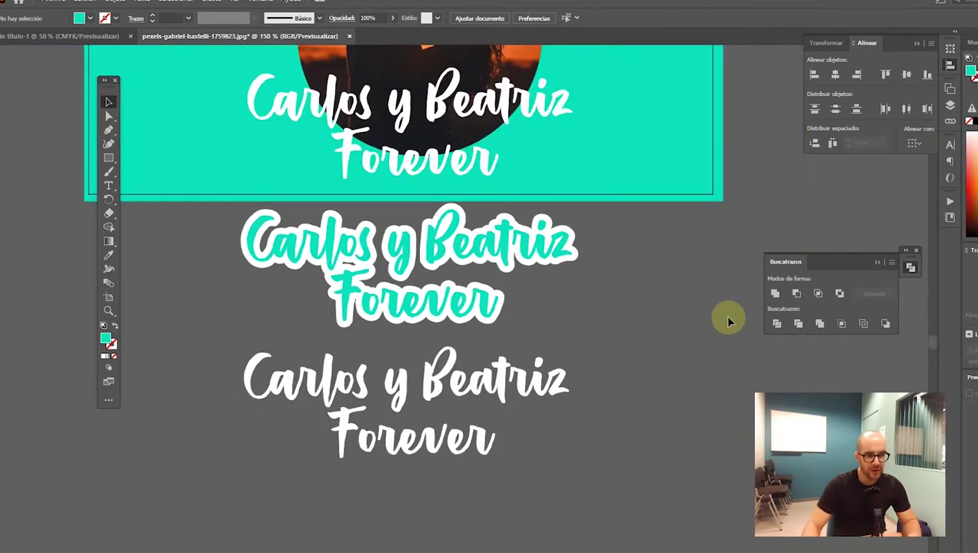
pyautogui.scroll(2, 692, 335)
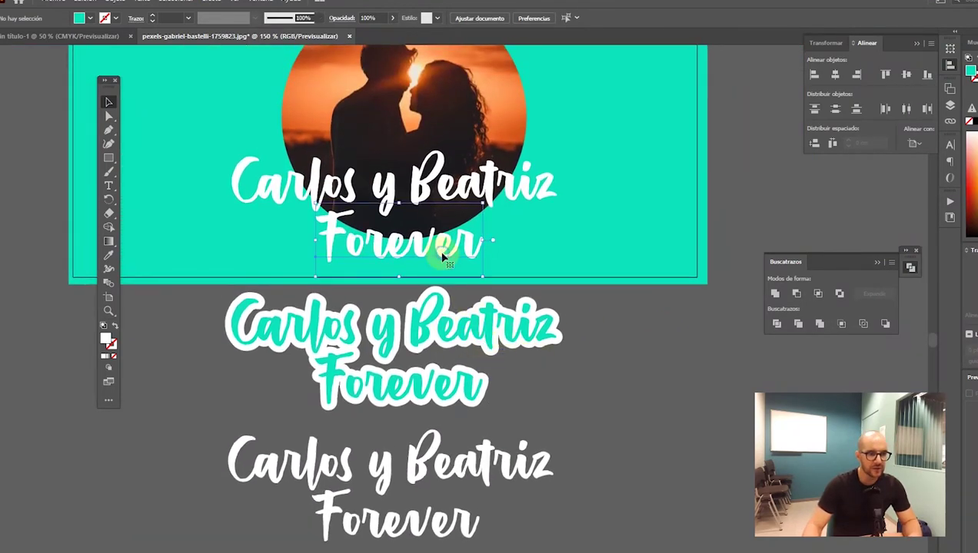
pyautogui.click(442, 247)
pyautogui.press('Delete')
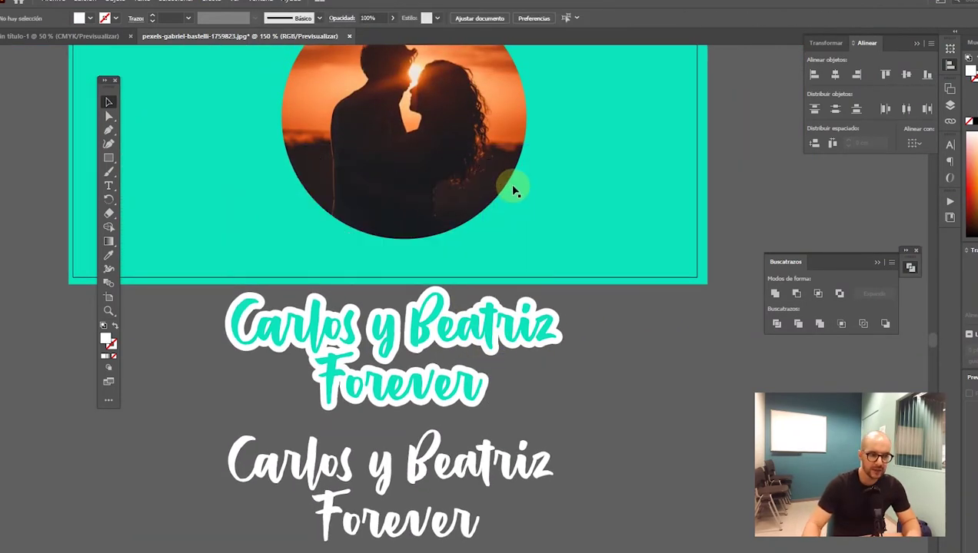
# - Move the teal bubble-outlined lettering onto the banner over the photo
pyautogui.scroll(1, 528, 240)
pyautogui.click(481, 398)
pyautogui.moveTo(481, 398); pyautogui.dragTo(501, 229)
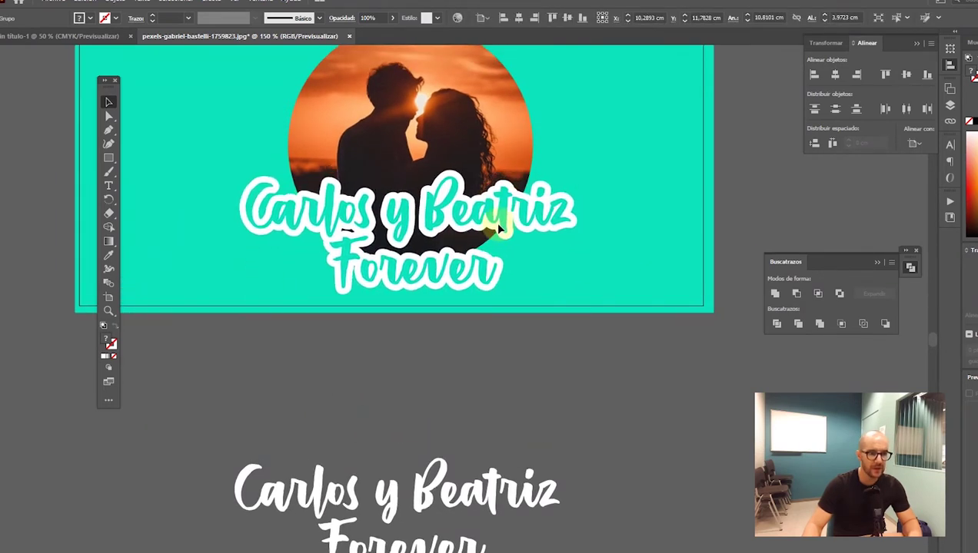
pyautogui.click(537, 366)
pyautogui.hotkey('ctrl', '-')
pyautogui.scroll(-1, 538, 367)
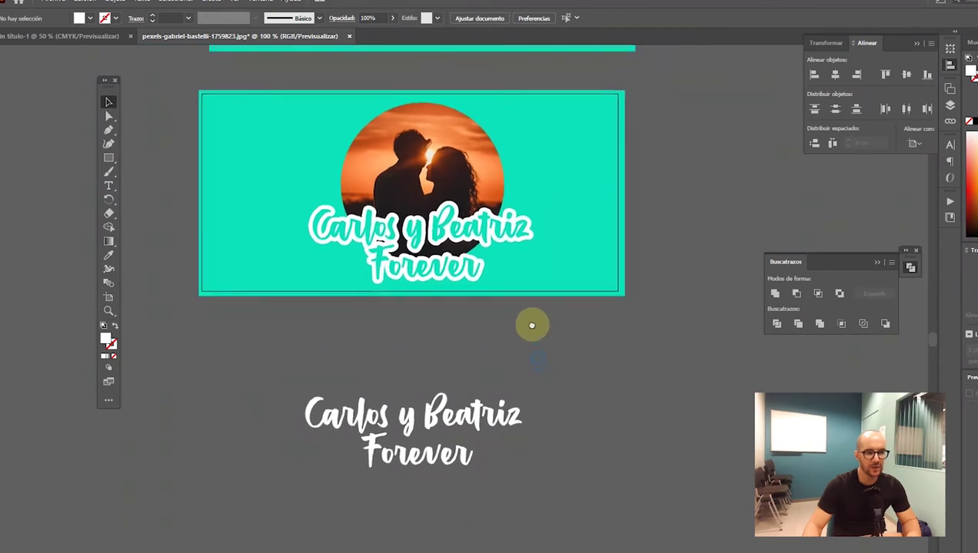
pyautogui.scroll(-1, 528, 325)
# - Delete the spare white lettering copy and duplicate the artboard below
pyautogui.click(322, 371)
pyautogui.press('Delete')
pyautogui.moveTo(374, 375)
pyautogui.mouseDown()
pyautogui.moveTo(356, 454)
pyautogui.moveTo(374, 364)
pyautogui.mouseUp()
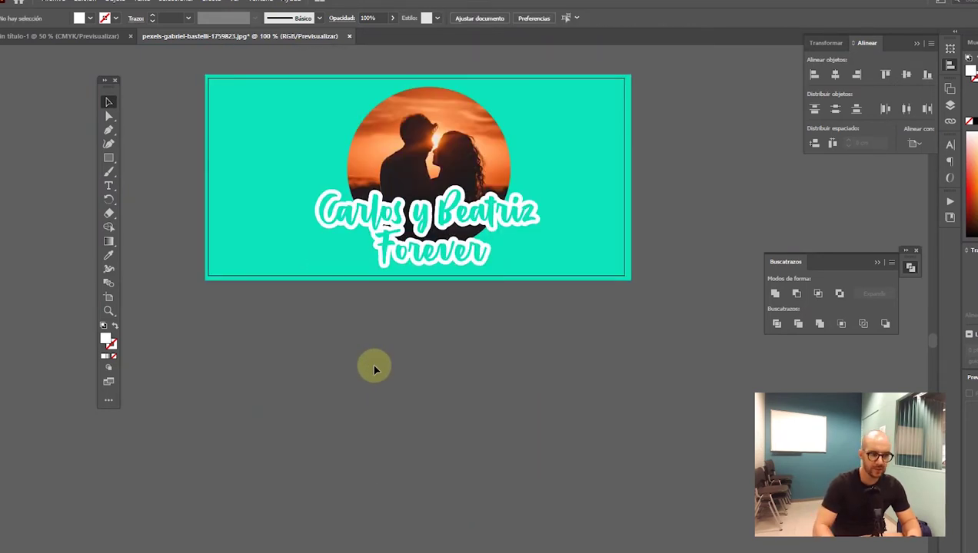
pyautogui.hotkey('shift', 'o')
pyautogui.moveTo(455, 223); pyautogui.dragTo(467, 474)
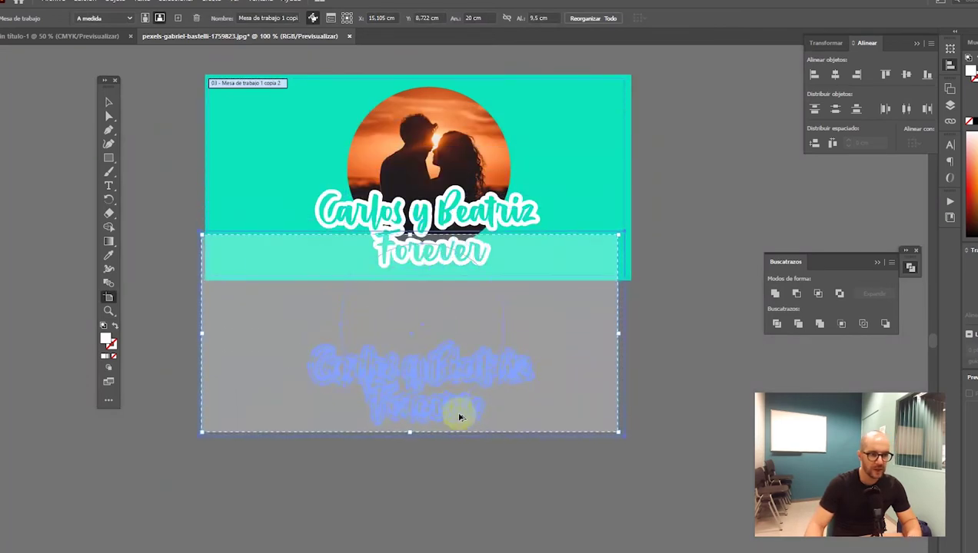
# - Place the artboard copy below the original and centre the view on it
pyautogui.click(108, 102)
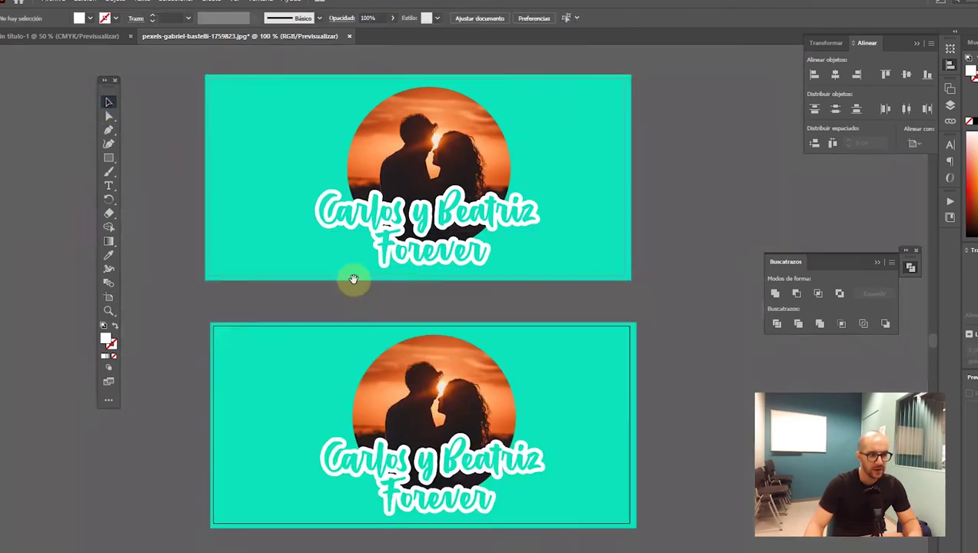
pyautogui.moveTo(309, 309); pyautogui.dragTo(326, 212)
pyautogui.hotkey('ctrl', '+')
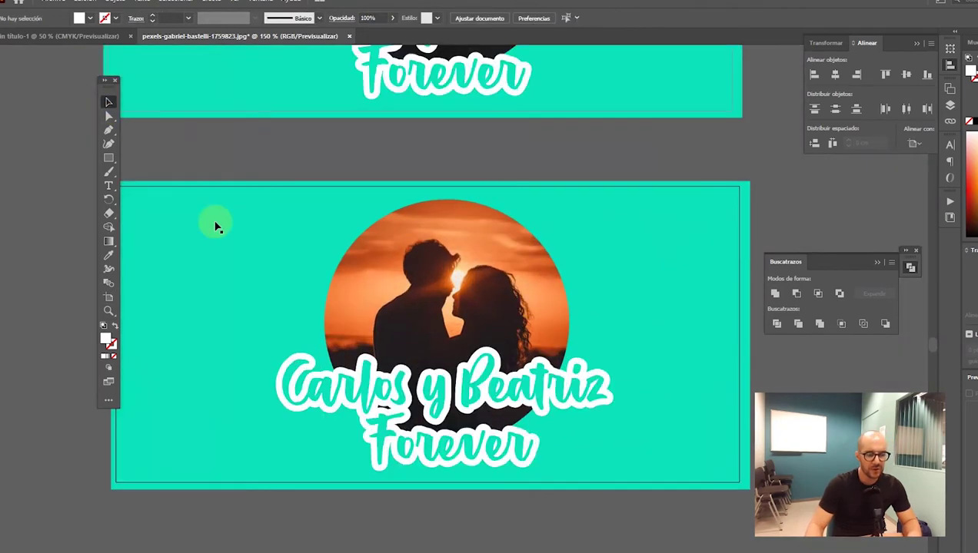
pyautogui.moveTo(213, 230); pyautogui.dragTo(287, 218)
pyautogui.moveTo(670, 340); pyautogui.dragTo(601, 311)
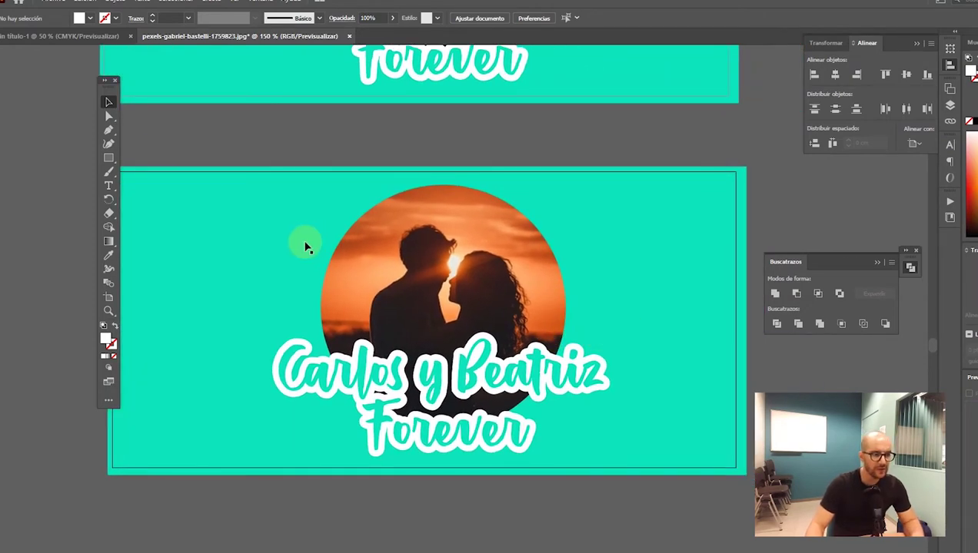
pyautogui.moveTo(304, 240); pyautogui.dragTo(386, 236)
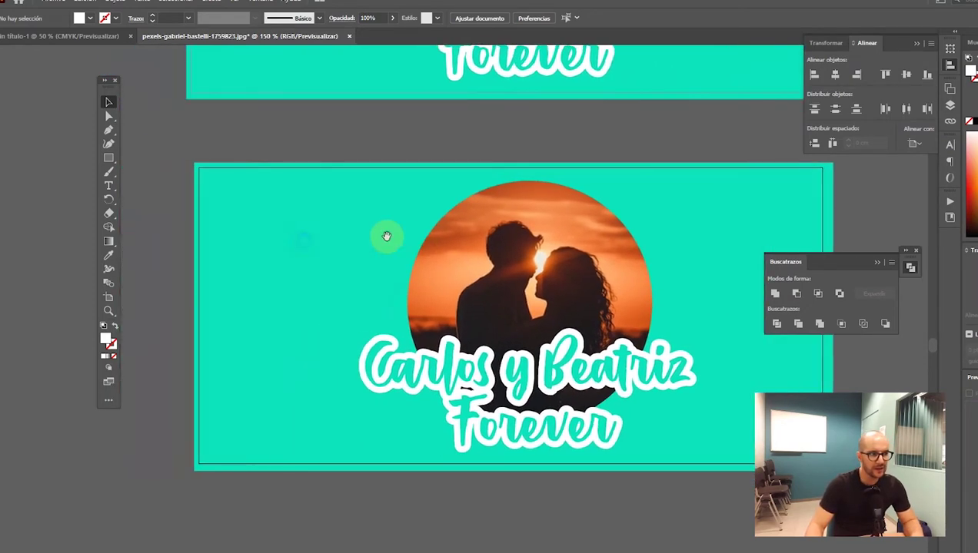
# - Add a white star, enlarge it, and duplicate copies around the photo
pyautogui.click(108, 163)
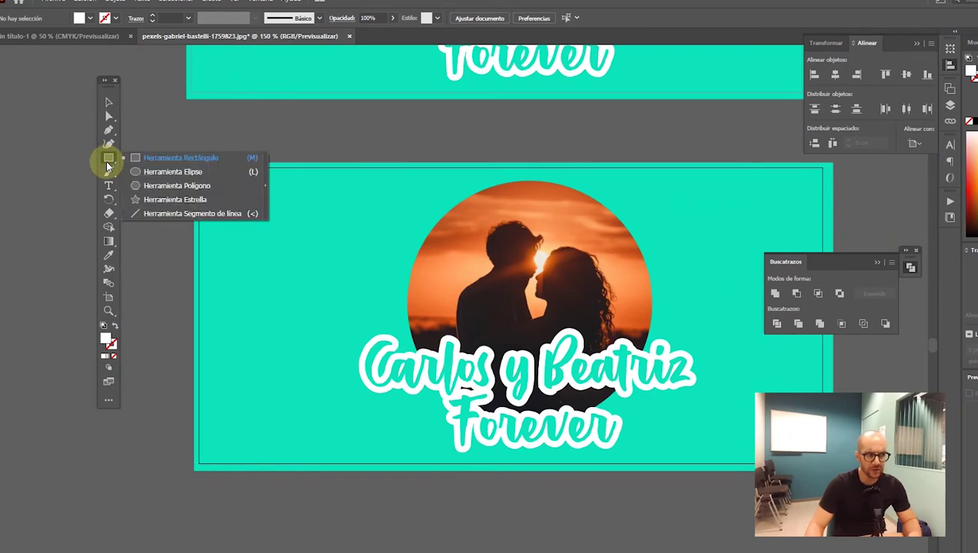
pyautogui.click(168, 199)
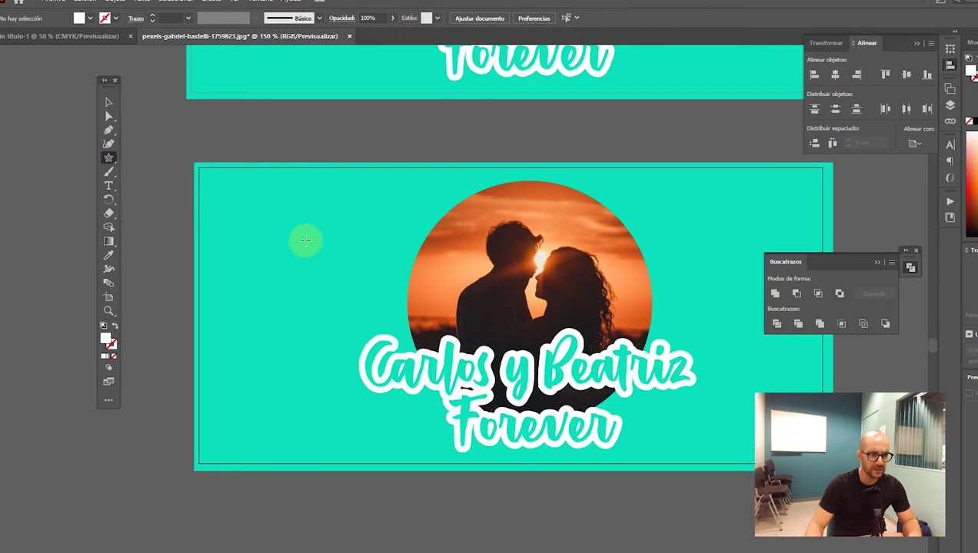
pyautogui.click(109, 101)
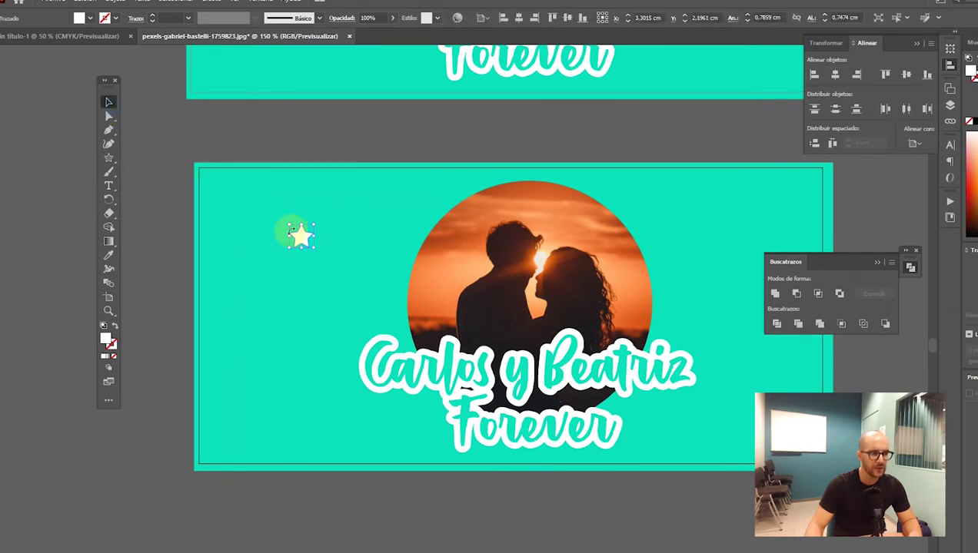
pyautogui.moveTo(320, 254)
pyautogui.mouseDown()
pyautogui.moveTo(343, 278)
pyautogui.moveTo(336, 273)
pyautogui.moveTo(389, 208)
pyautogui.moveTo(600, 258)
pyautogui.moveTo(639, 255)
pyautogui.mouseUp()
pyautogui.moveTo(561, 305); pyautogui.dragTo(401, 323)
pyautogui.moveTo(479, 272); pyautogui.dragTo(596, 286)
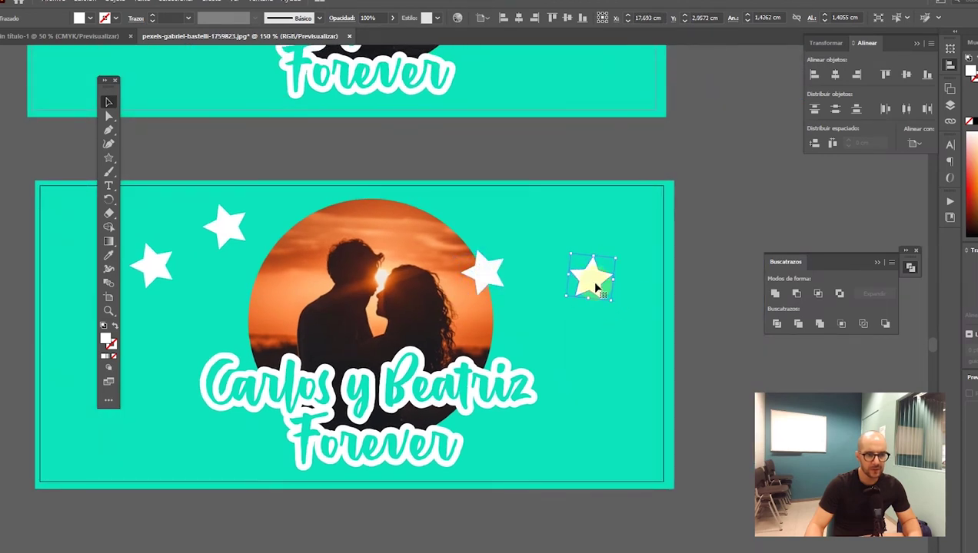
pyautogui.click(588, 327)
pyautogui.hscroll(-3, 477, 304)
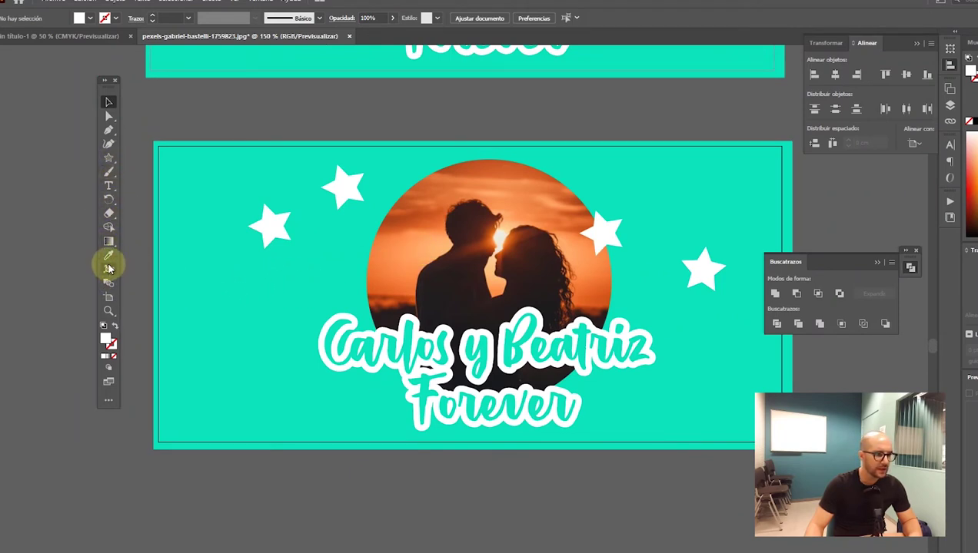
pyautogui.click(111, 160)
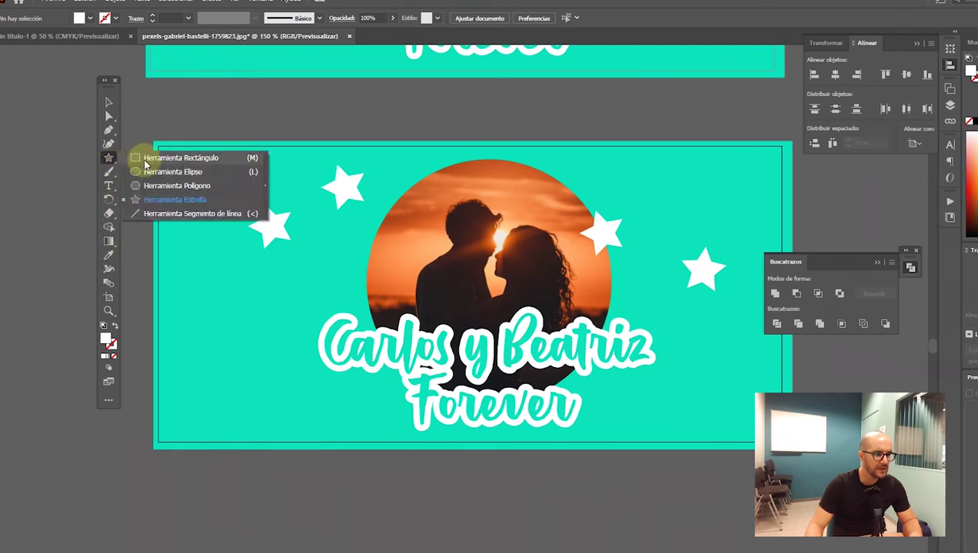
# - Draw a large circle over the sunset photo as a white outline and size it to fit
pyautogui.click(154, 171)
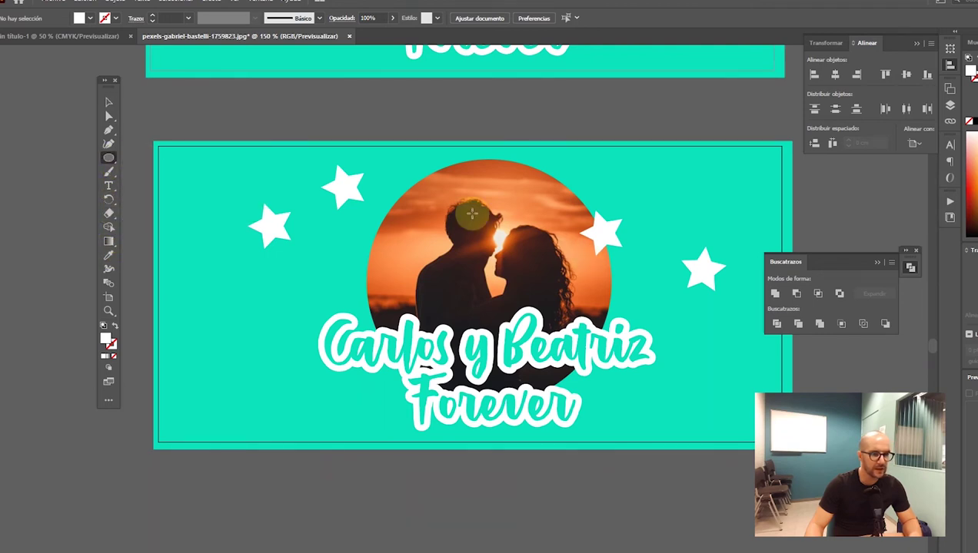
pyautogui.moveTo(383, 166); pyautogui.dragTo(673, 456)
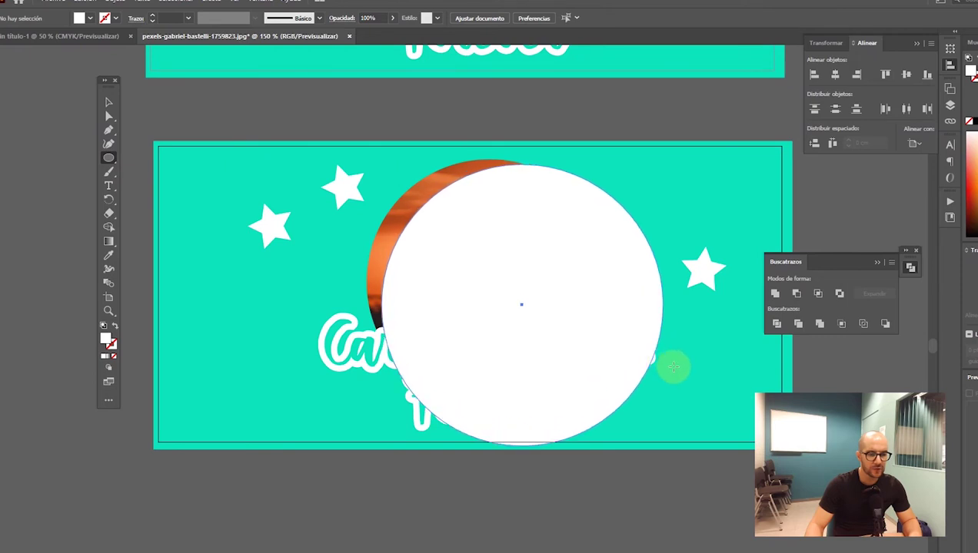
pyautogui.click(109, 101)
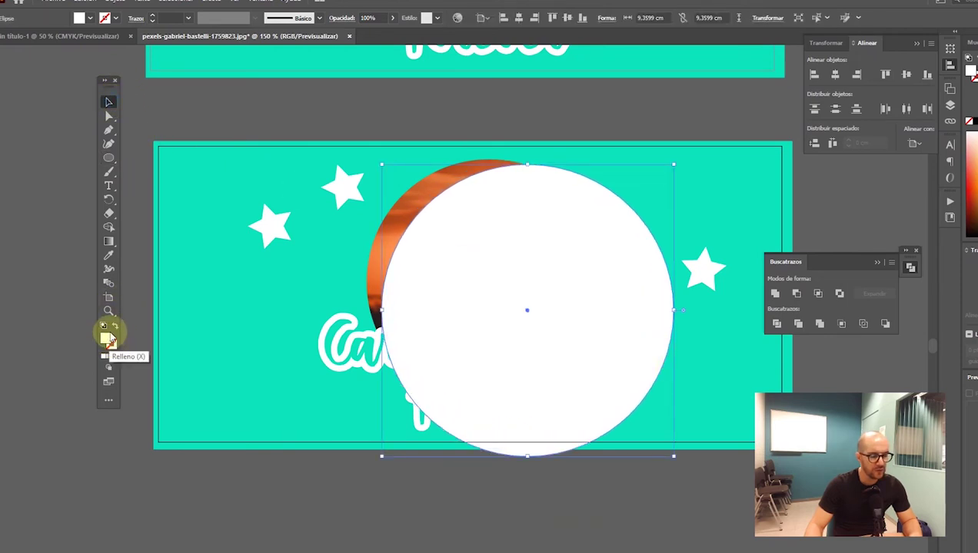
pyautogui.click(114, 328)
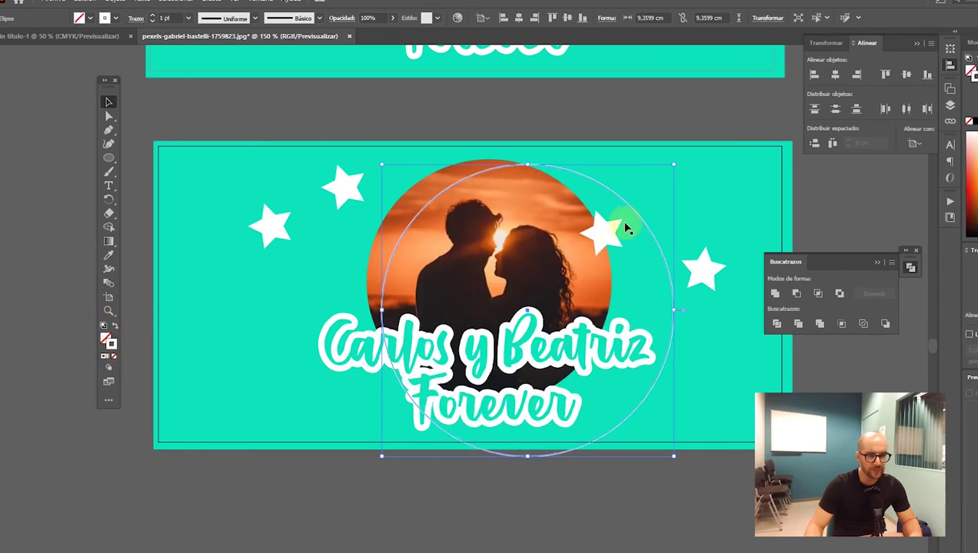
pyautogui.moveTo(630, 211); pyautogui.dragTo(590, 199)
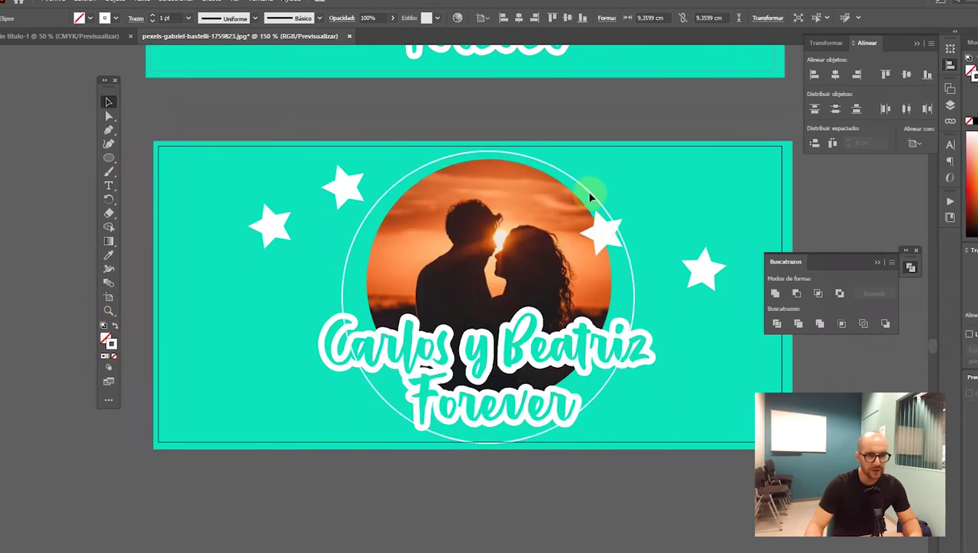
pyautogui.moveTo(631, 442); pyautogui.dragTo(609, 419)
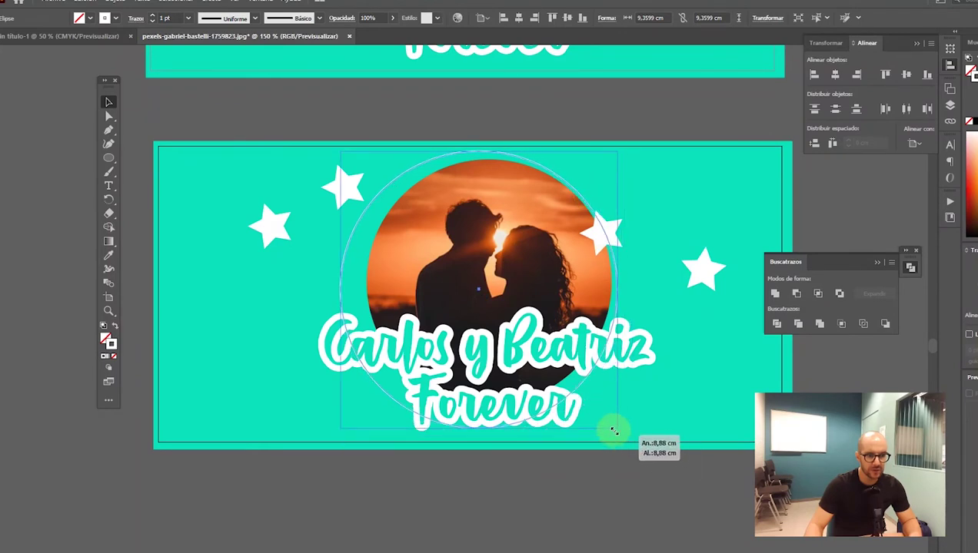
# - Centre the ring and the photo horizontally and vertically
pyautogui.keyDown('shift'); pyautogui.click(457, 199); pyautogui.keyUp('shift')
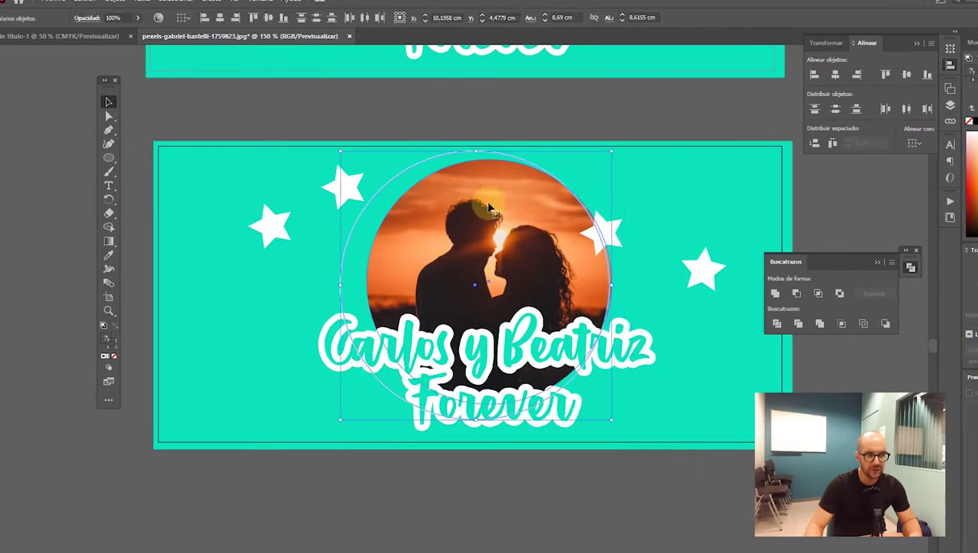
pyautogui.click(221, 20)
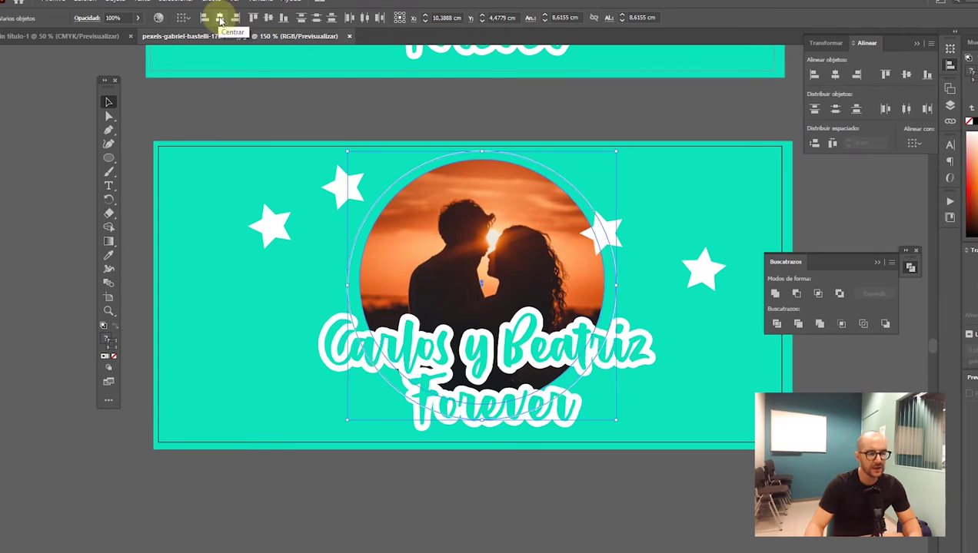
pyautogui.click(269, 18)
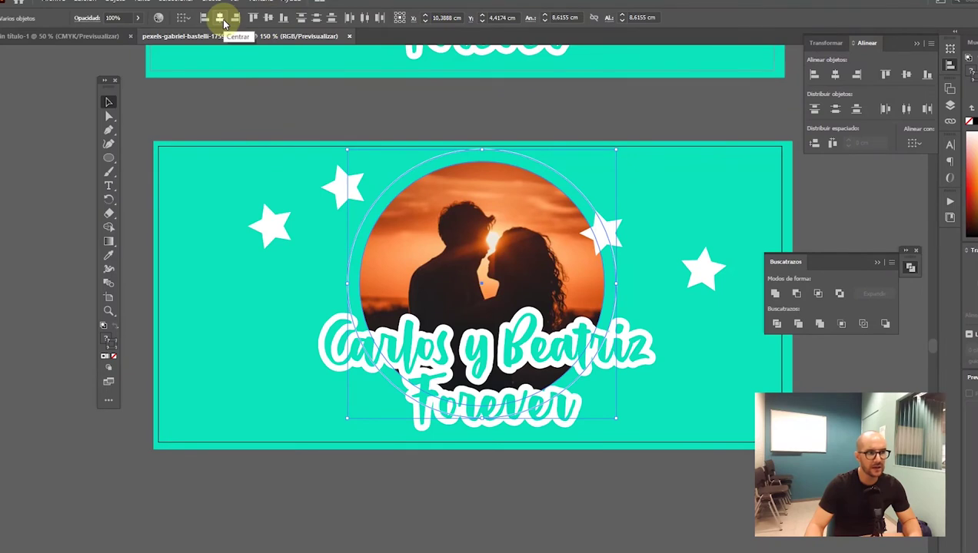
pyautogui.hotkey('ctrl', 'shift', 'a')
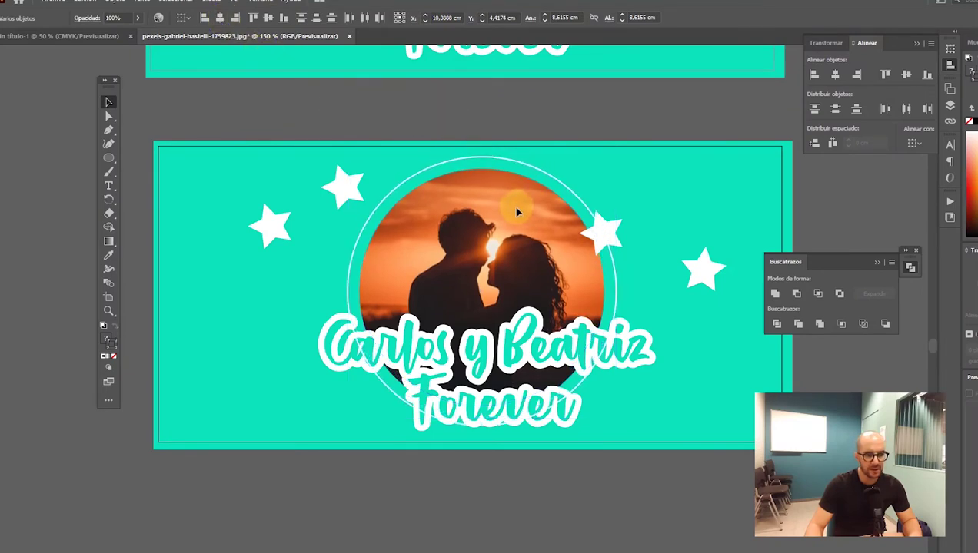
# - Give the ring a tapered width profile and a 4 pt stroke
pyautogui.click(535, 171)
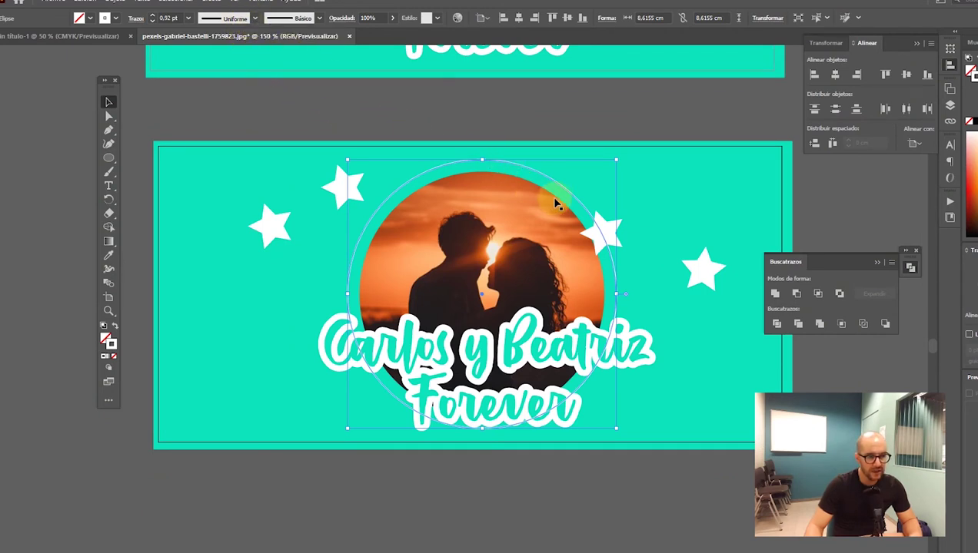
pyautogui.click(255, 18)
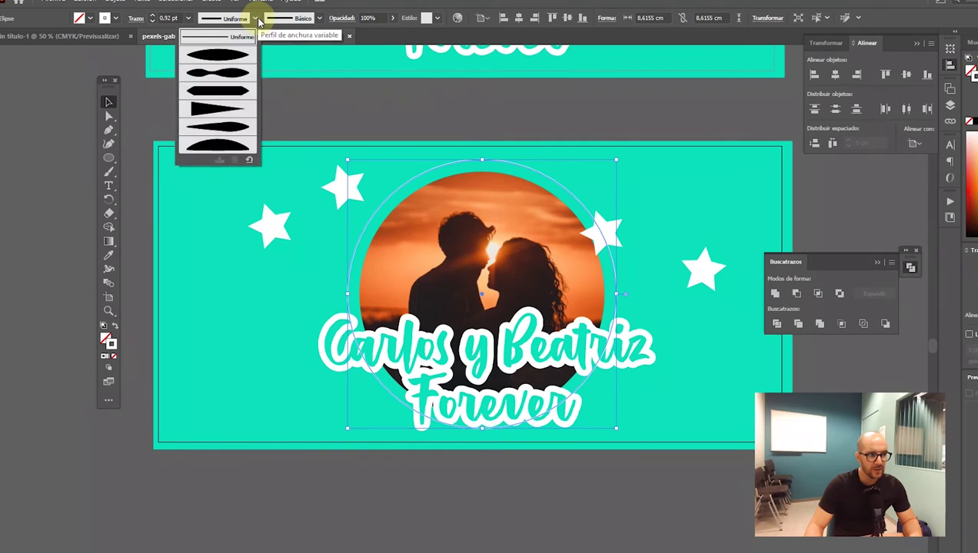
pyautogui.click(319, 30)
pyautogui.click(319, 18)
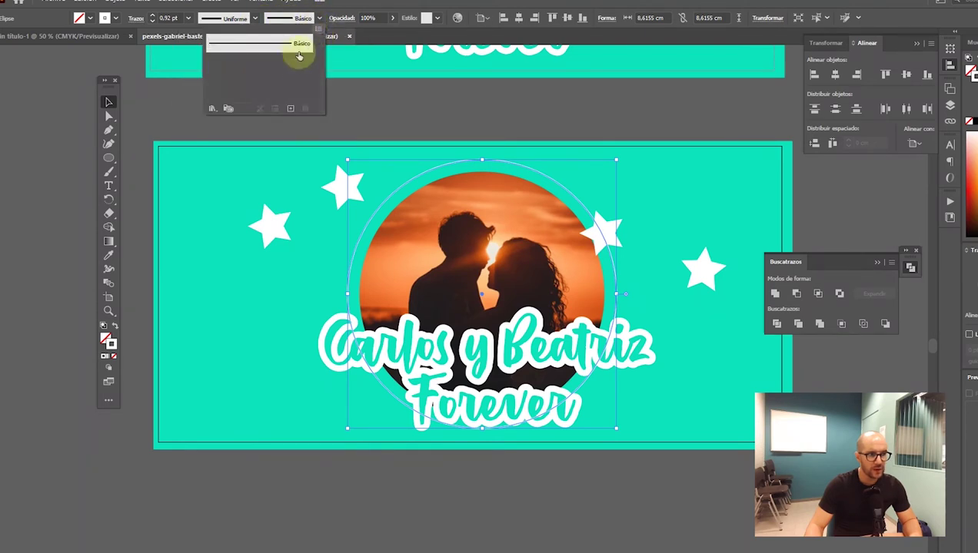
pyautogui.click(257, 20)
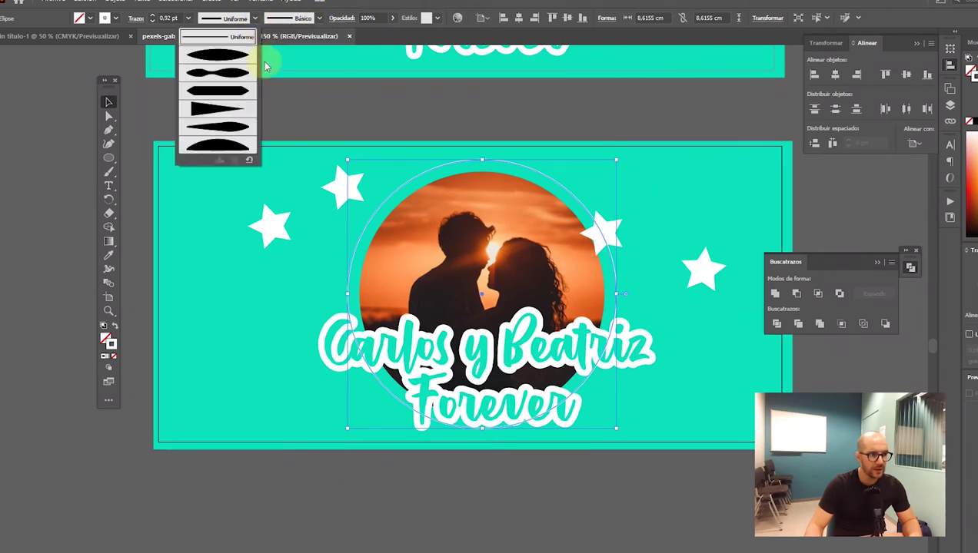
pyautogui.click(220, 128)
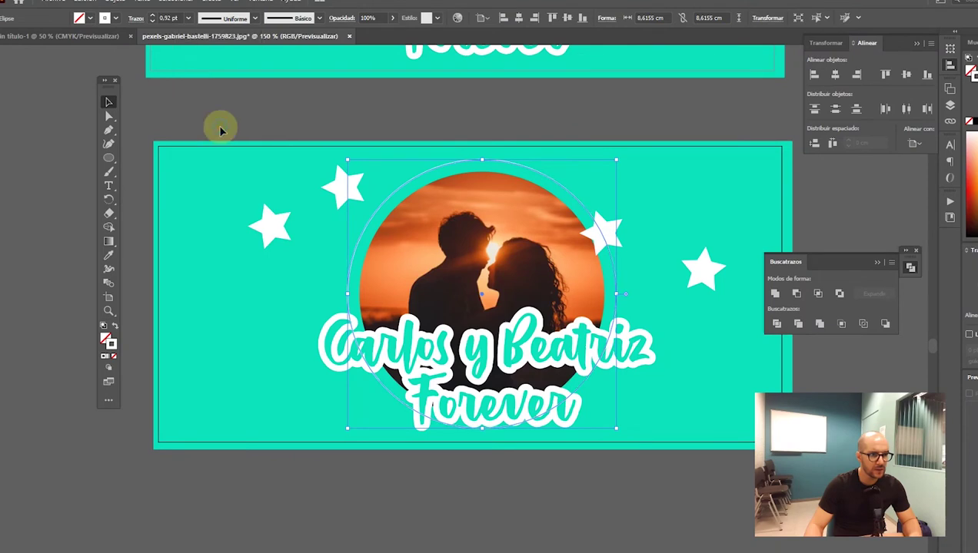
pyautogui.click(153, 16)
pyautogui.click(152, 15)
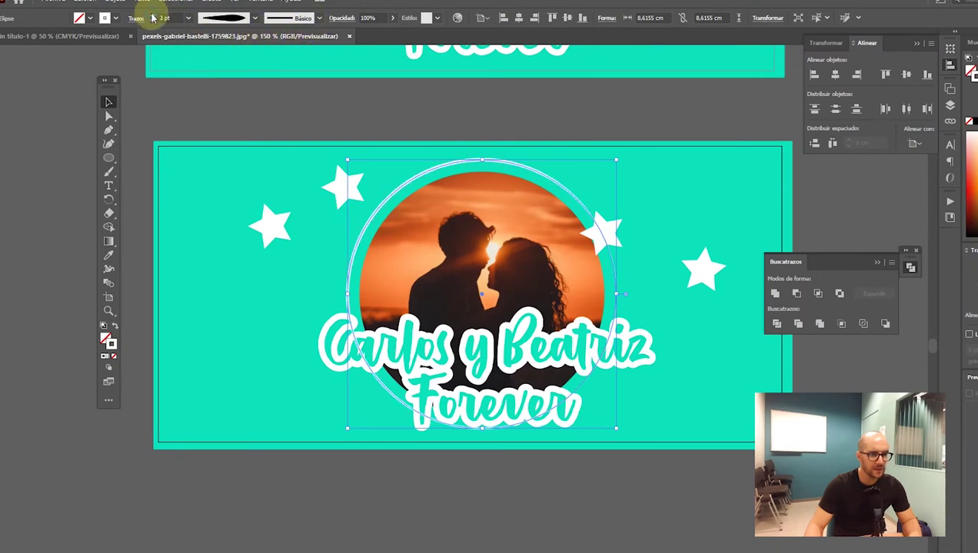
pyautogui.click(319, 17)
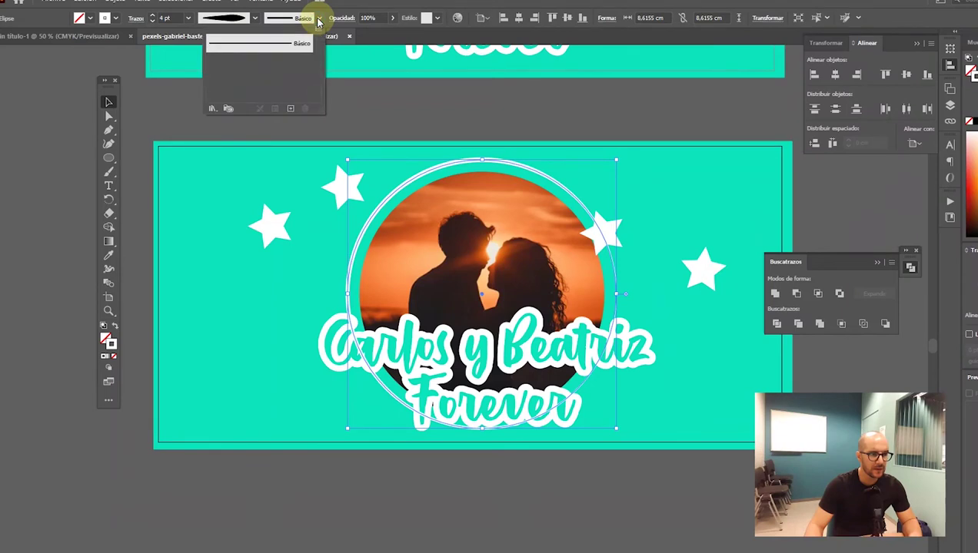
pyautogui.click(356, 115)
pyautogui.click(504, 161)
pyautogui.click(486, 158)
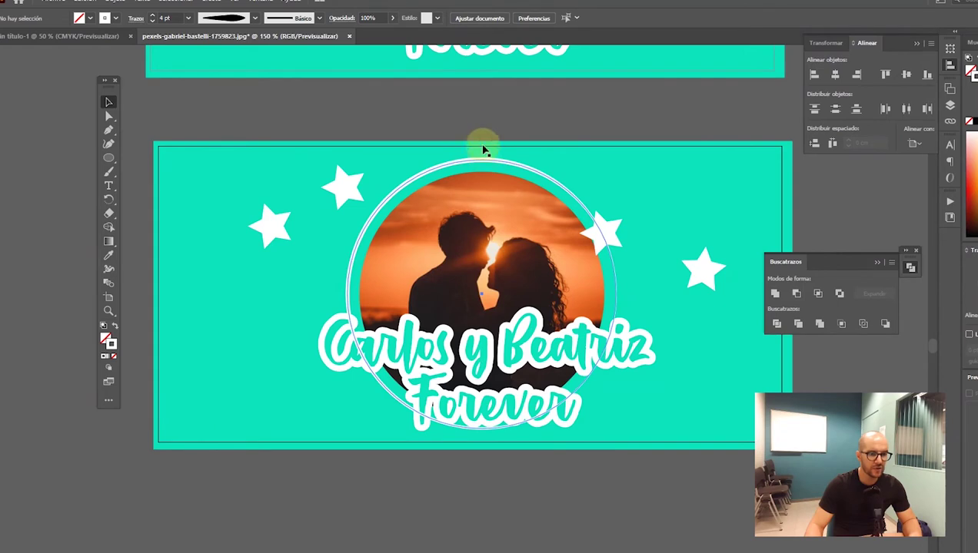
pyautogui.click(507, 332)
pyautogui.rightClick(508, 331)
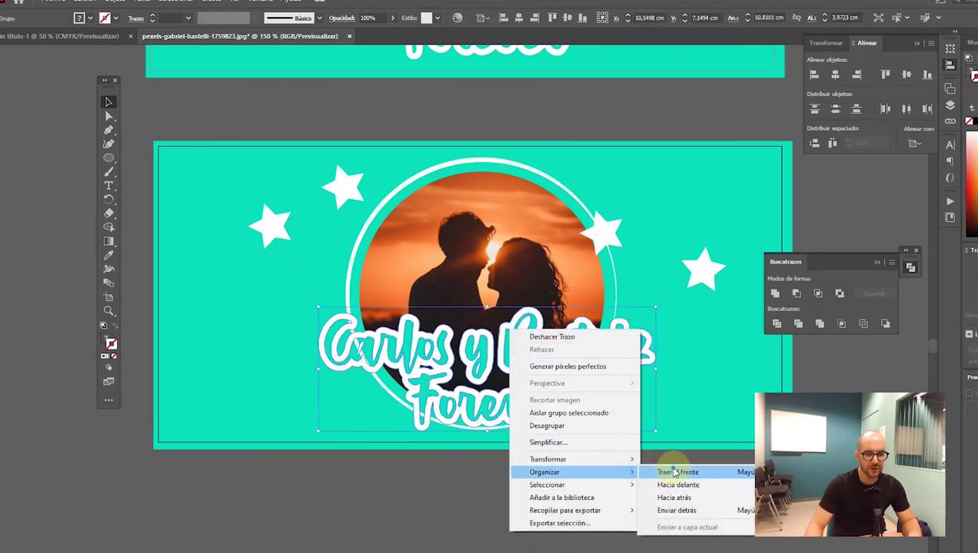
# - Bring the names text to the front and add two star copies beside the ring
pyautogui.click(674, 472)
pyautogui.hotkey('ctrl', '-')
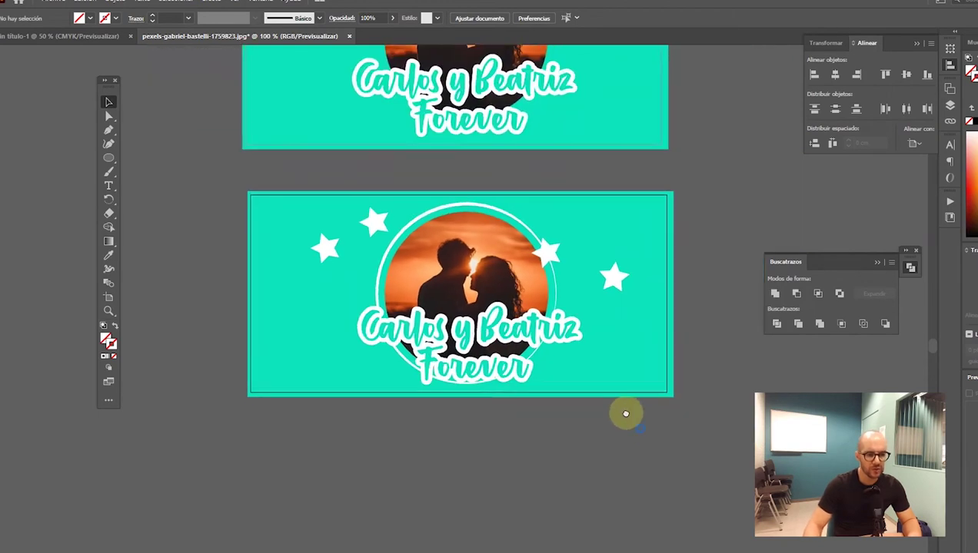
pyautogui.click(320, 241)
pyautogui.moveTo(320, 240); pyautogui.dragTo(330, 325)
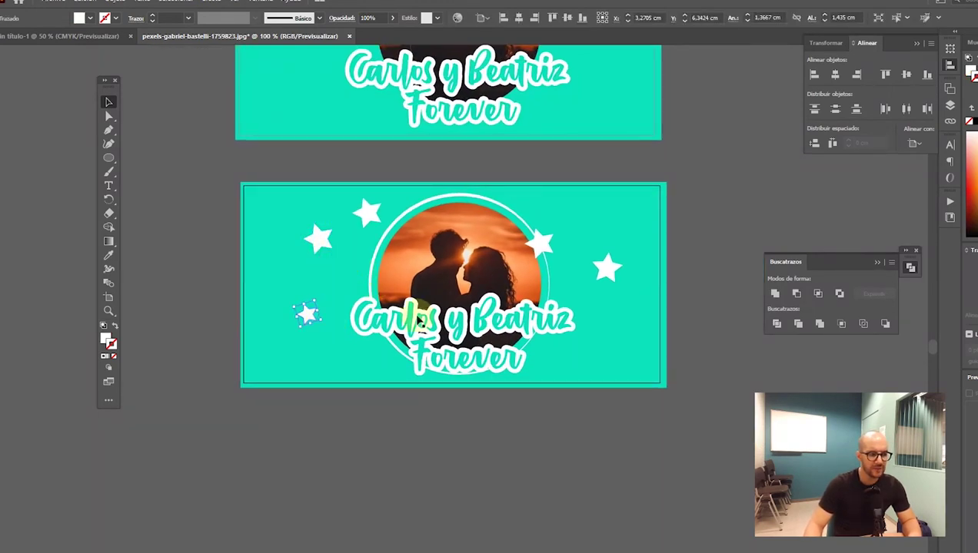
pyautogui.moveTo(542, 245); pyautogui.dragTo(582, 238)
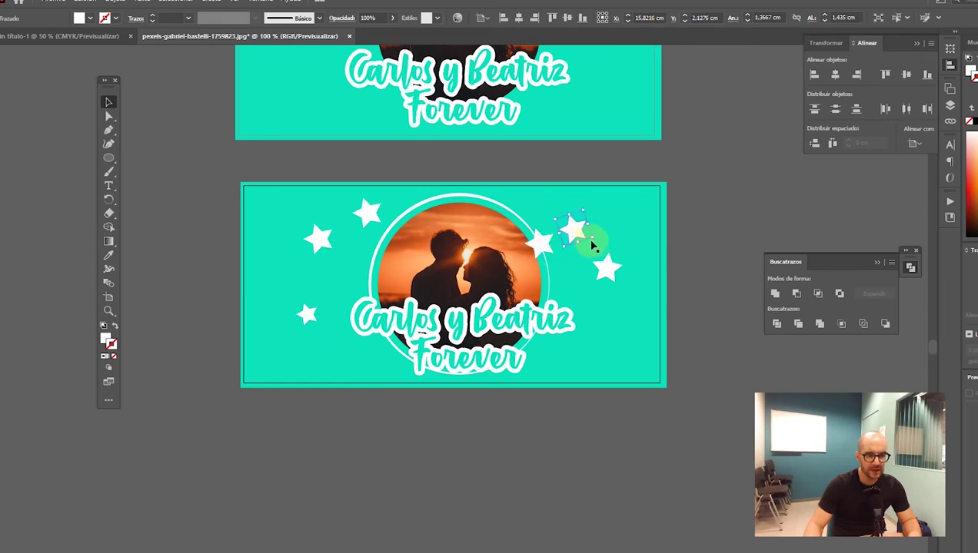
pyautogui.moveTo(586, 236); pyautogui.dragTo(575, 283)
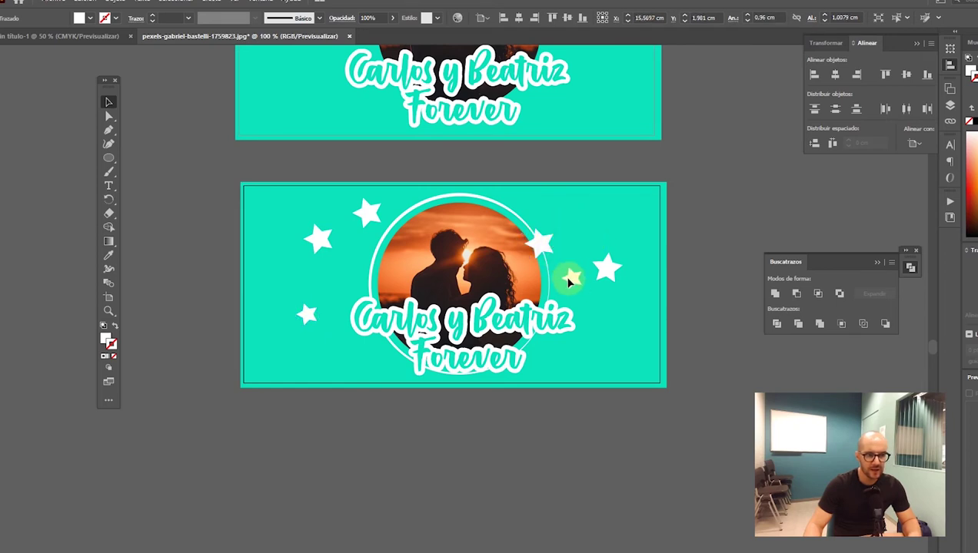
pyautogui.click(573, 428)
# - Zoom out and reposition the lower artboard with the Artboard tool
pyautogui.hotkey('ctrl', '-')
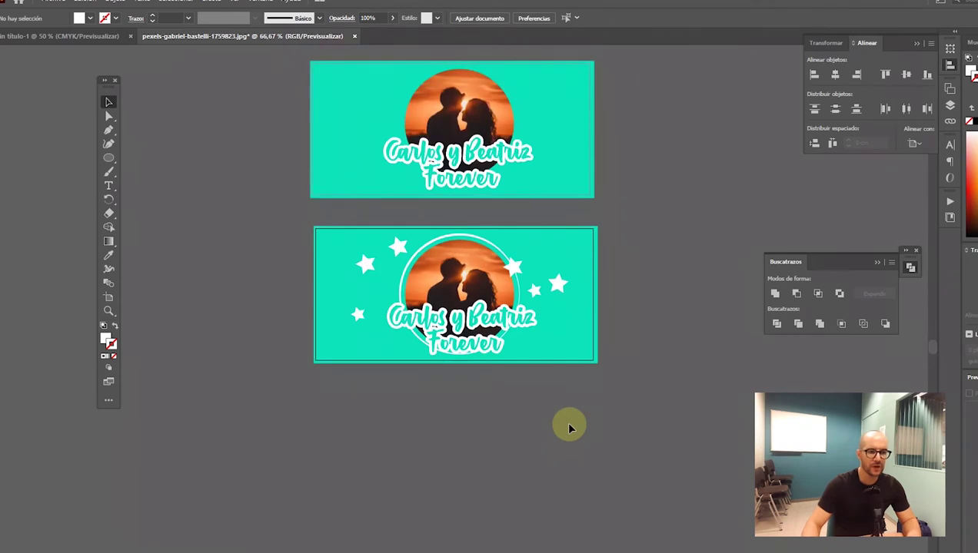
pyautogui.scroll(-2, 549, 355)
pyautogui.hotkey('shift', 'o')
pyautogui.moveTo(517, 234); pyautogui.dragTo(524, 388)
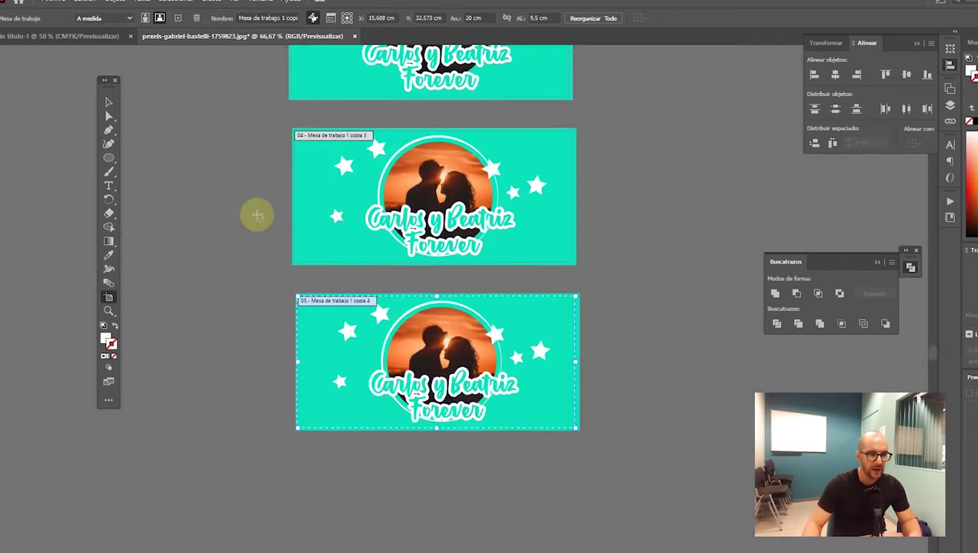
pyautogui.click(109, 104)
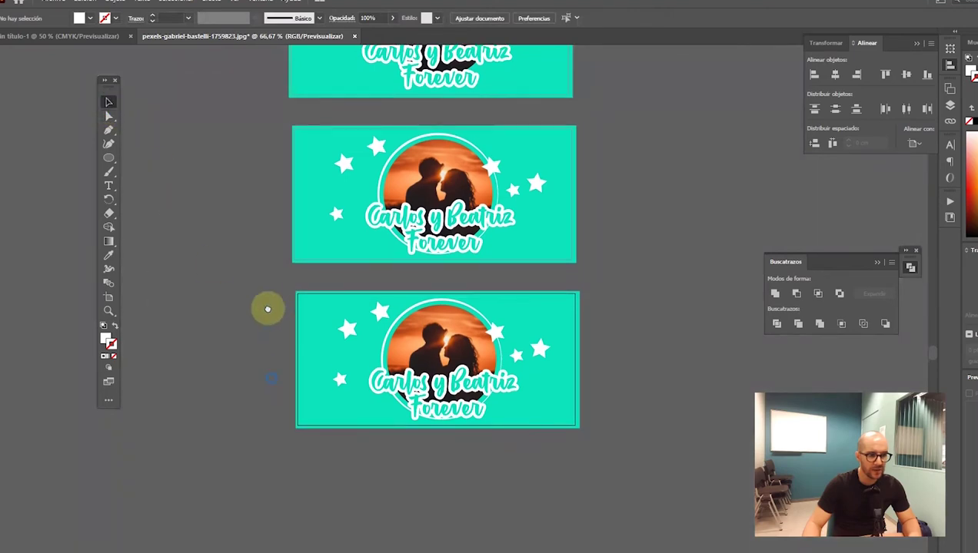
pyautogui.scroll(-2, 269, 327)
pyautogui.scroll(1, 323, 363)
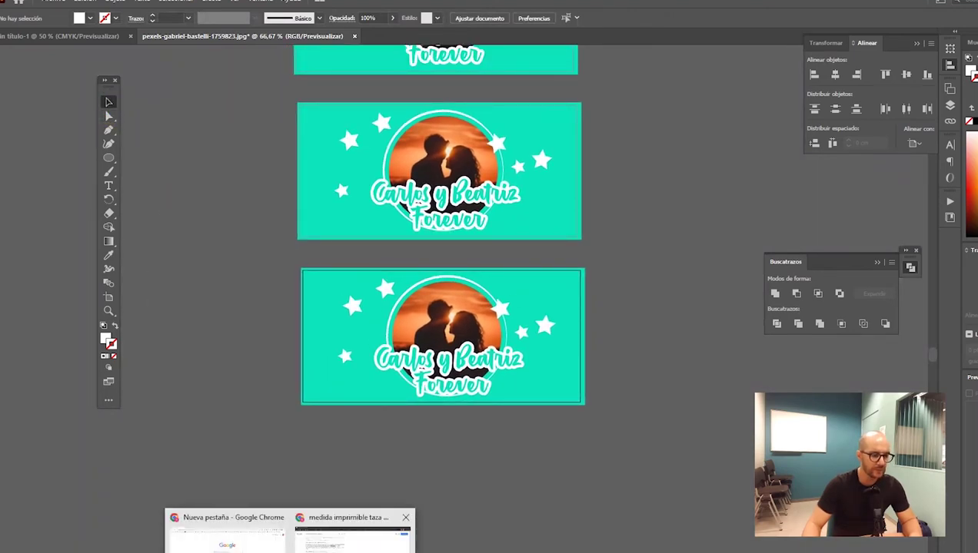
pyautogui.click(352, 538)
# - Search Google for 'freepick' and open the freepik.es site
pyautogui.tripleClick(286, 67)
pyautogui.write('fr')
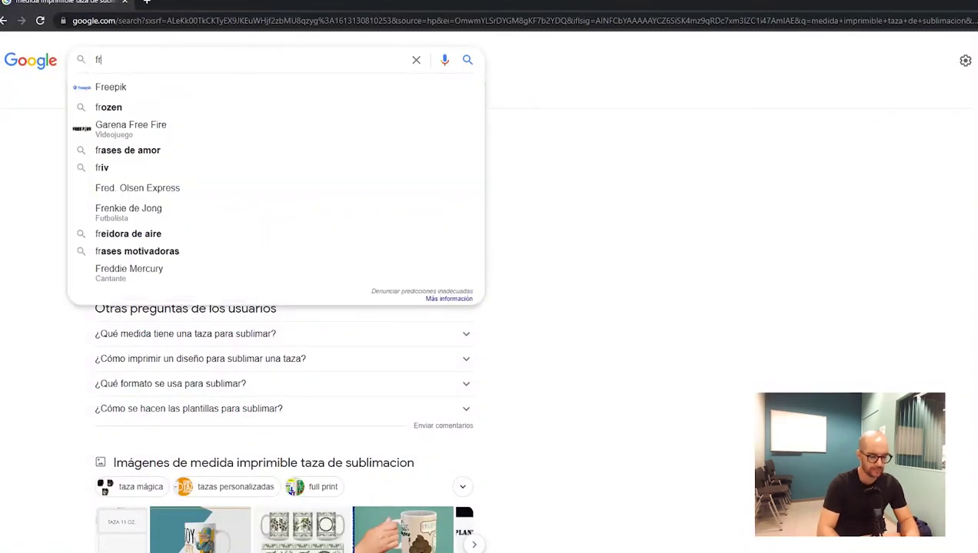
pyautogui.write('eepick')
pyautogui.press('Return')
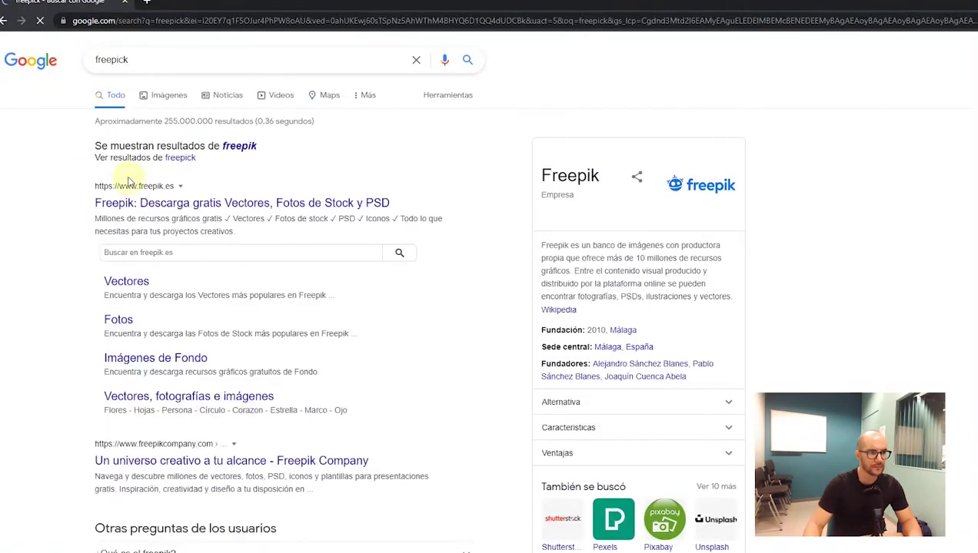
pyautogui.click(176, 217)
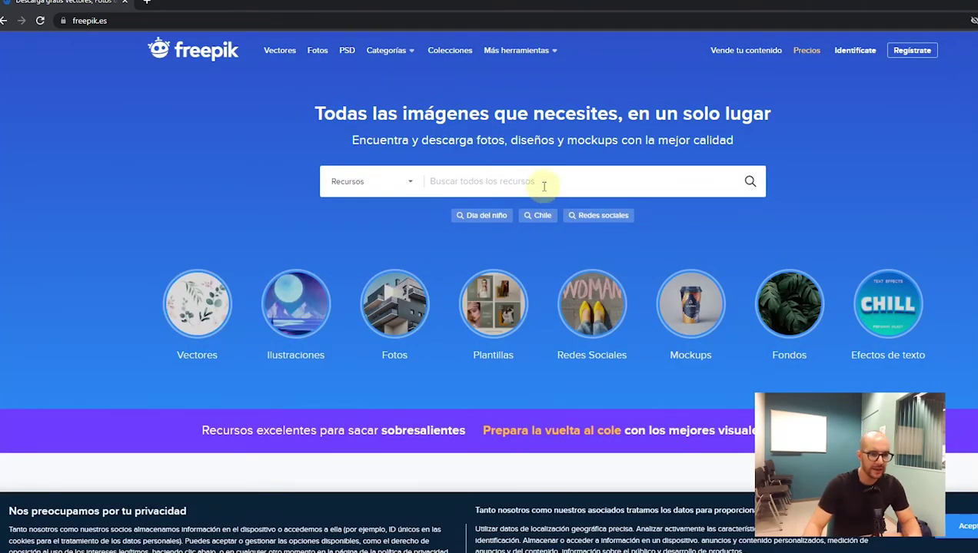
# - Search all Freepik resources for 'van'
pyautogui.click(543, 186)
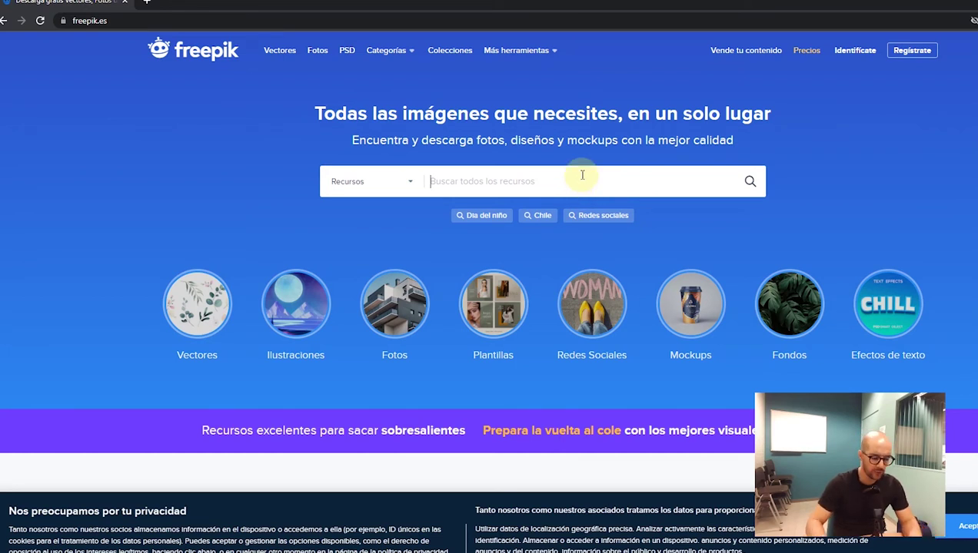
pyautogui.write('van')
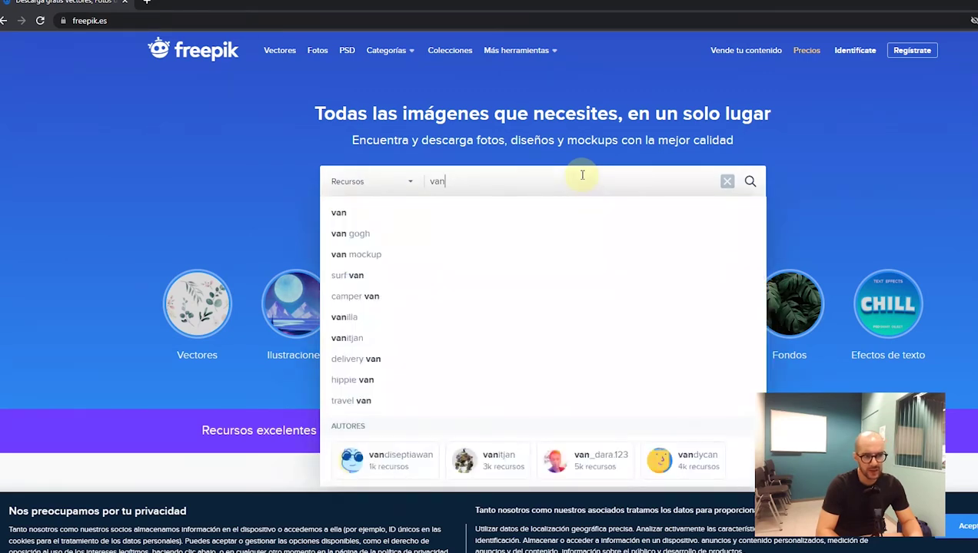
pyautogui.press('Return')
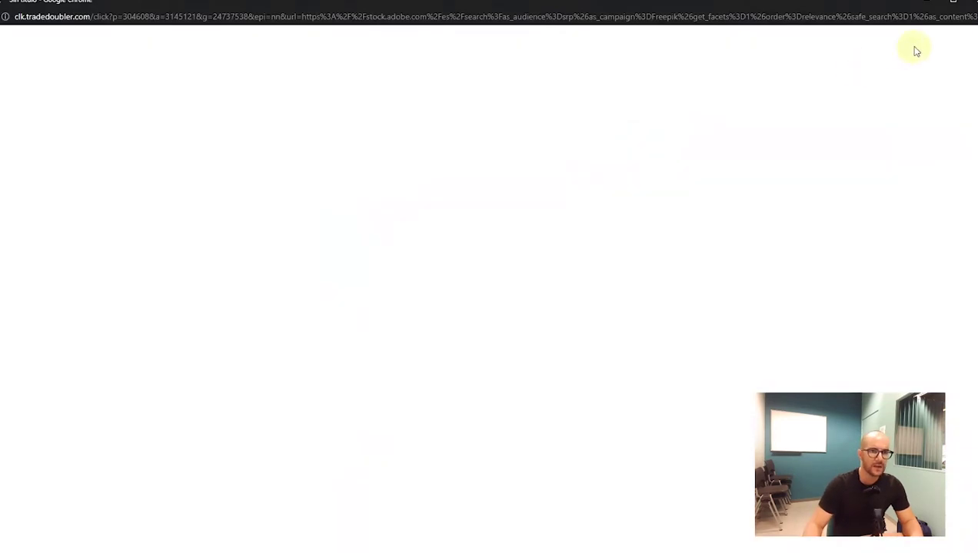
# - Close the tradedoubler ad window and browse down through the van results
pyautogui.click(972, 6)
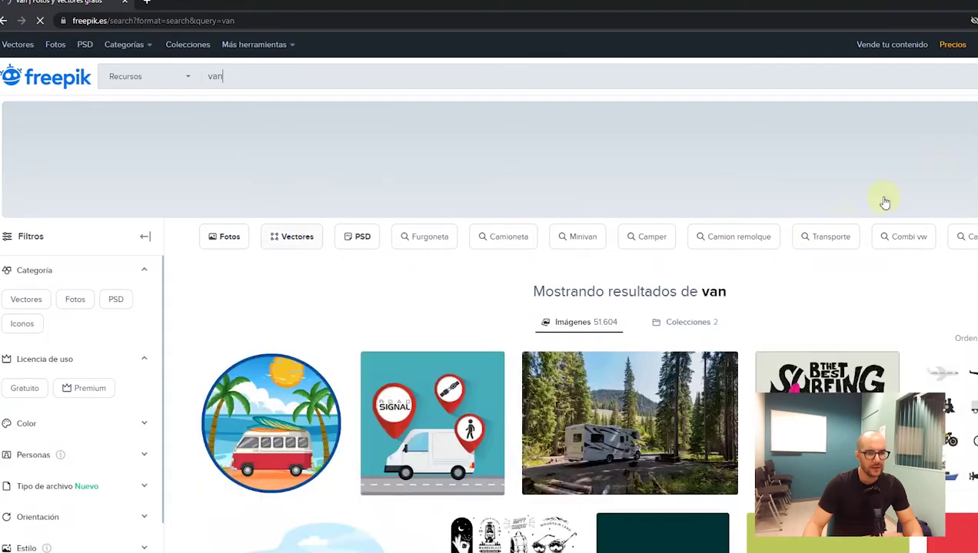
pyautogui.scroll(-2, 492, 308)
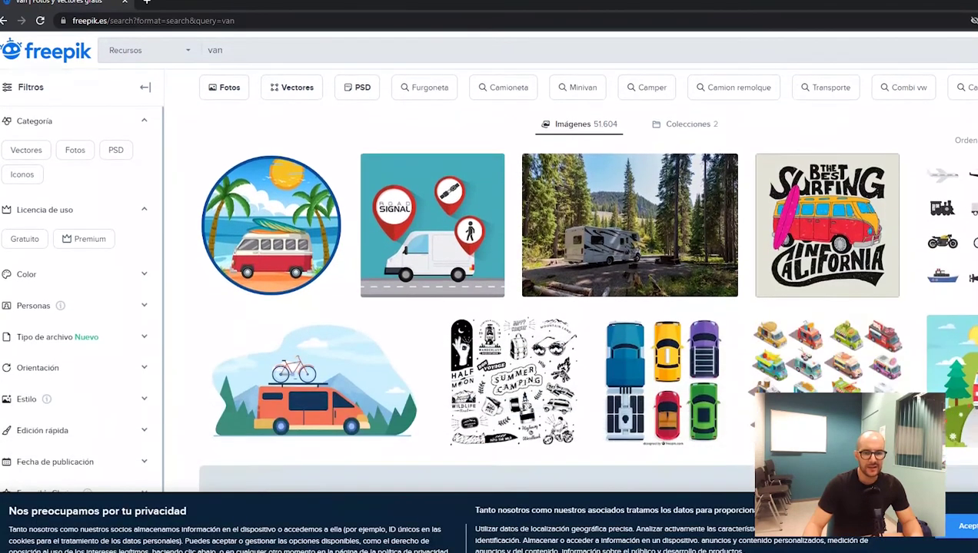
pyautogui.scroll(-1, 492, 307)
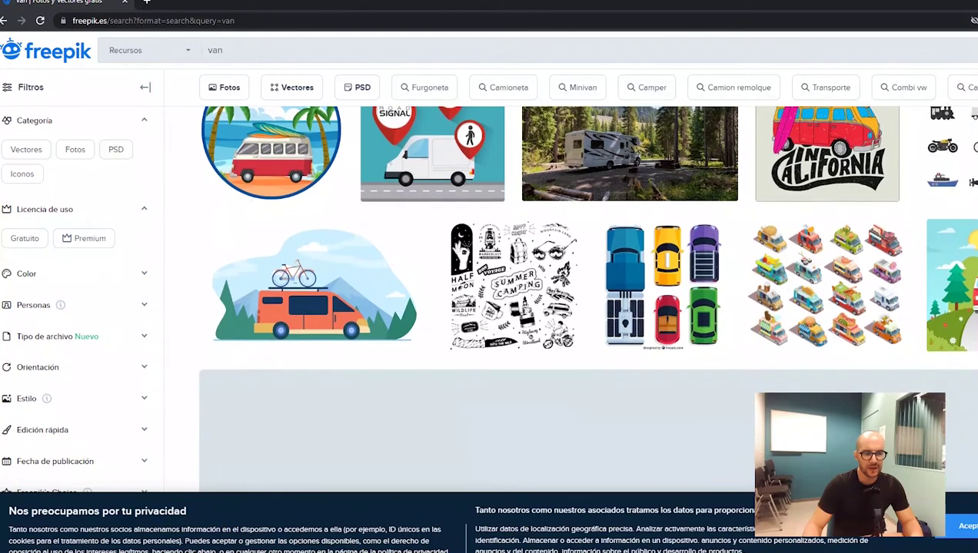
pyautogui.scroll(-1, 584, 299)
pyautogui.scroll(-1, 584, 300)
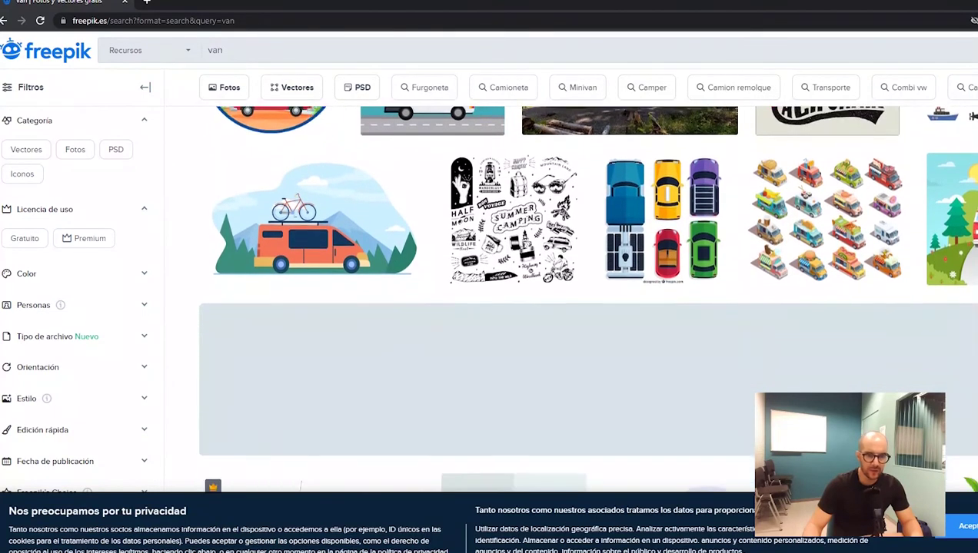
pyautogui.scroll(-2, 584, 300)
pyautogui.scroll(-2, 584, 300)
pyautogui.scroll(-2, 585, 300)
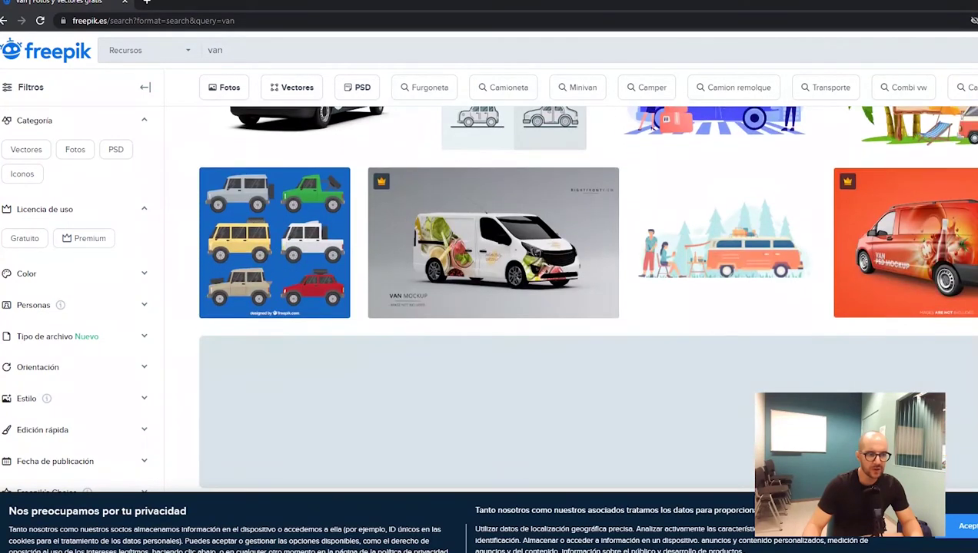
pyautogui.scroll(-2, 584, 300)
pyautogui.scroll(-1, 584, 300)
pyautogui.scroll(-1, 584, 299)
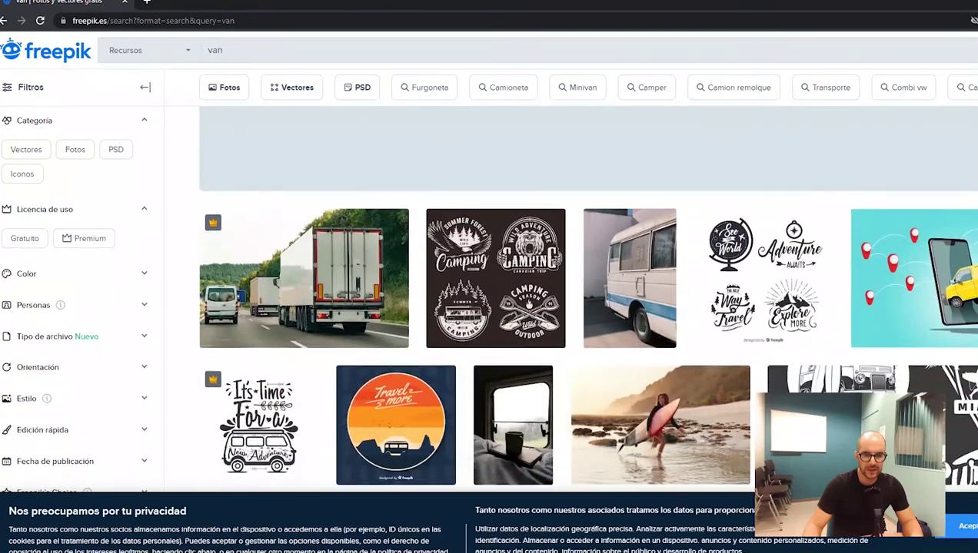
pyautogui.scroll(-1, 584, 300)
pyautogui.scroll(-1, 584, 300)
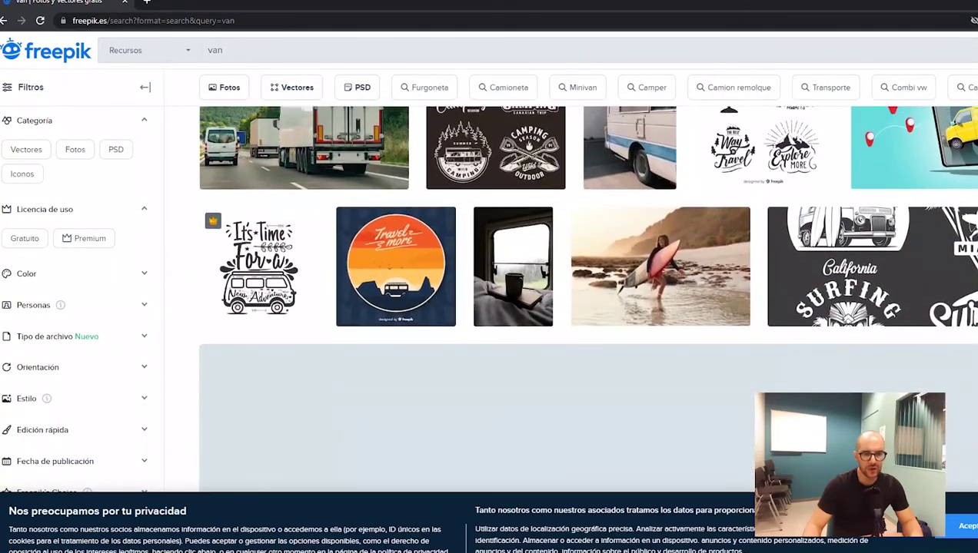
pyautogui.scroll(-1, 584, 300)
pyautogui.scroll(-2, 584, 300)
pyautogui.scroll(-3, 584, 300)
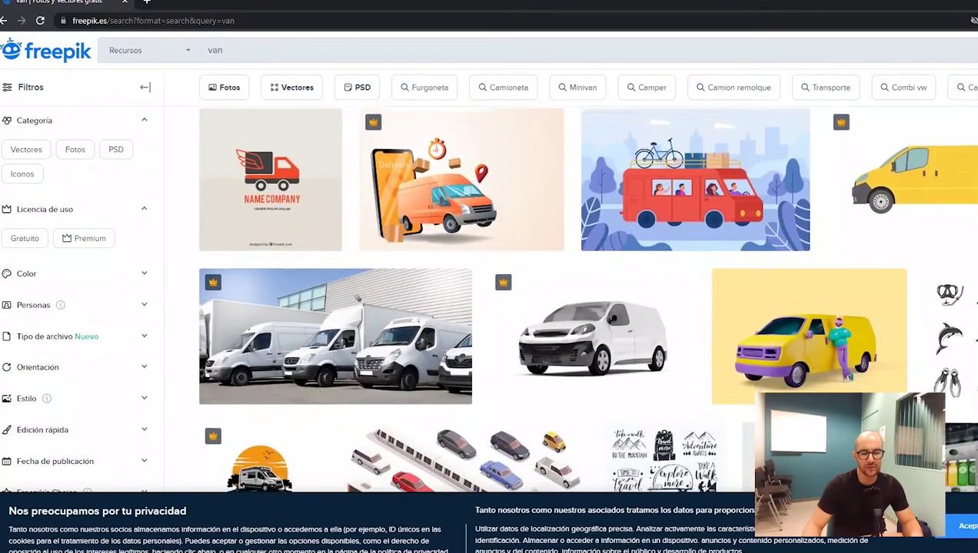
# - Scroll back up and open the black-and-white 'Pegatinas de camping' vector
pyautogui.scroll(2, 584, 300)
pyautogui.scroll(3, 584, 300)
pyautogui.scroll(-3, 584, 299)
pyautogui.scroll(3, 584, 299)
pyautogui.scroll(-7, 584, 300)
pyautogui.scroll(2, 584, 300)
pyautogui.scroll(2, 584, 300)
pyautogui.scroll(4, 585, 299)
pyautogui.scroll(2, 584, 299)
pyautogui.scroll(1, 584, 300)
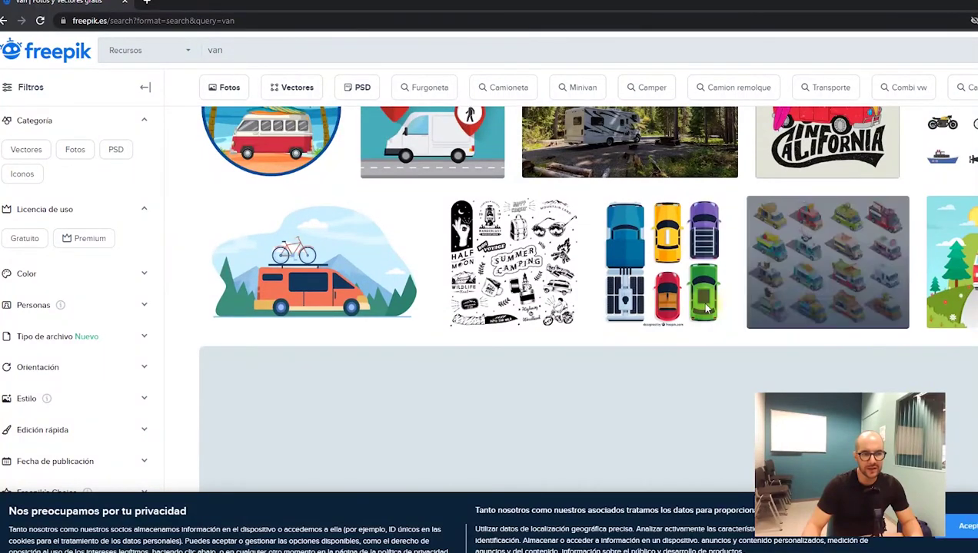
pyautogui.moveTo(512, 263)
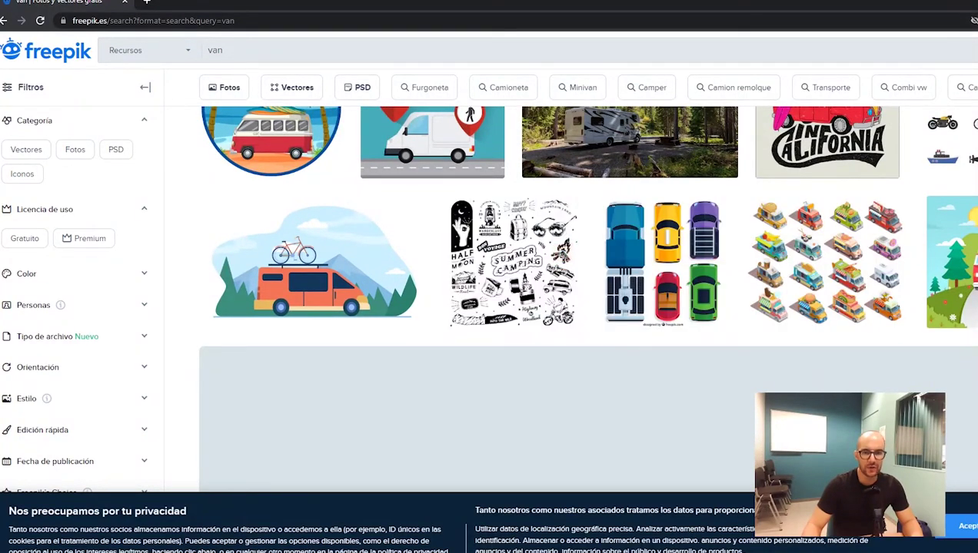
pyautogui.scroll(1, 569, 269)
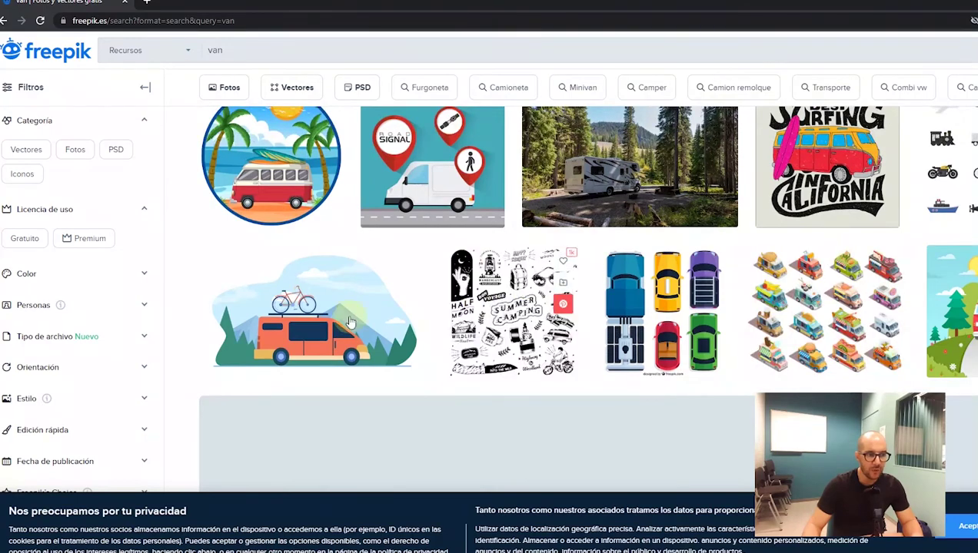
pyautogui.moveTo(826, 142)
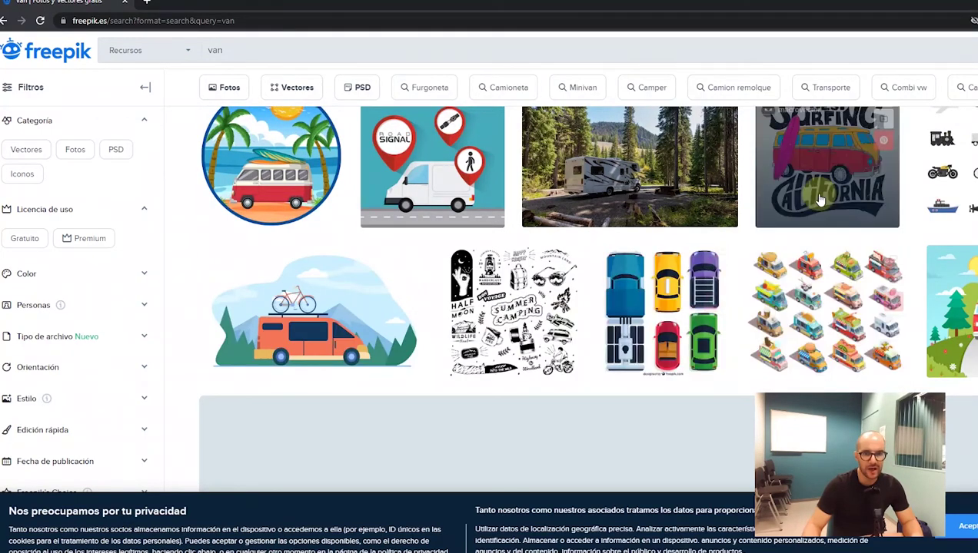
pyautogui.scroll(-3, 585, 300)
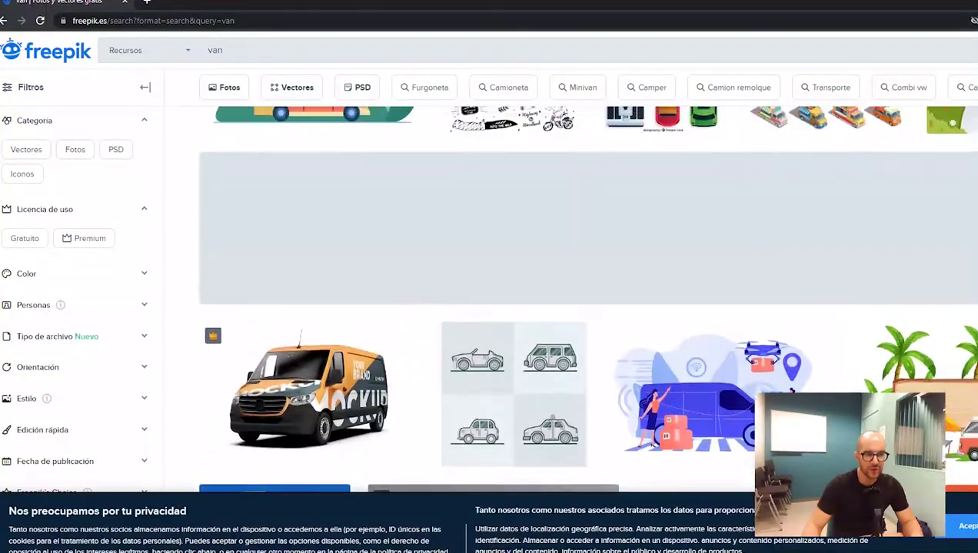
pyautogui.scroll(2, 516, 275)
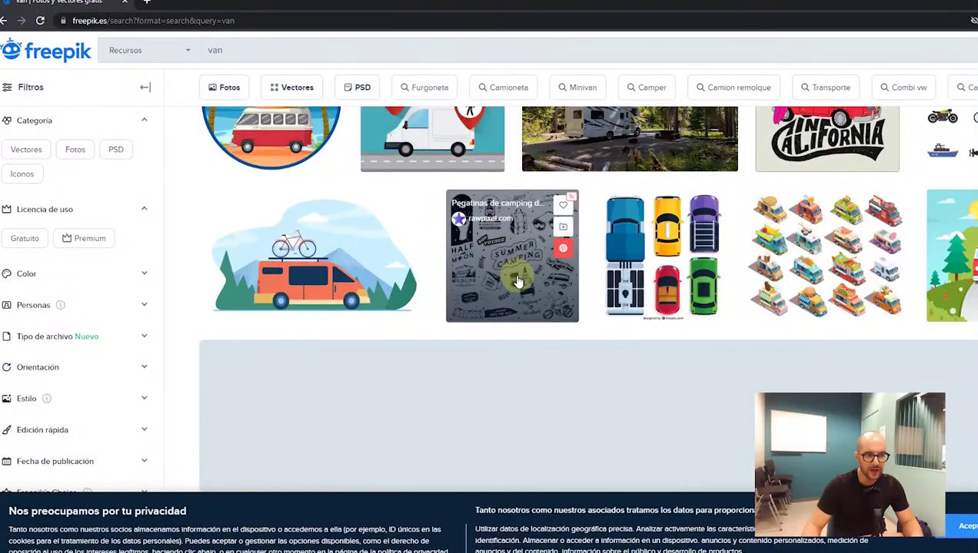
pyautogui.click(492, 274)
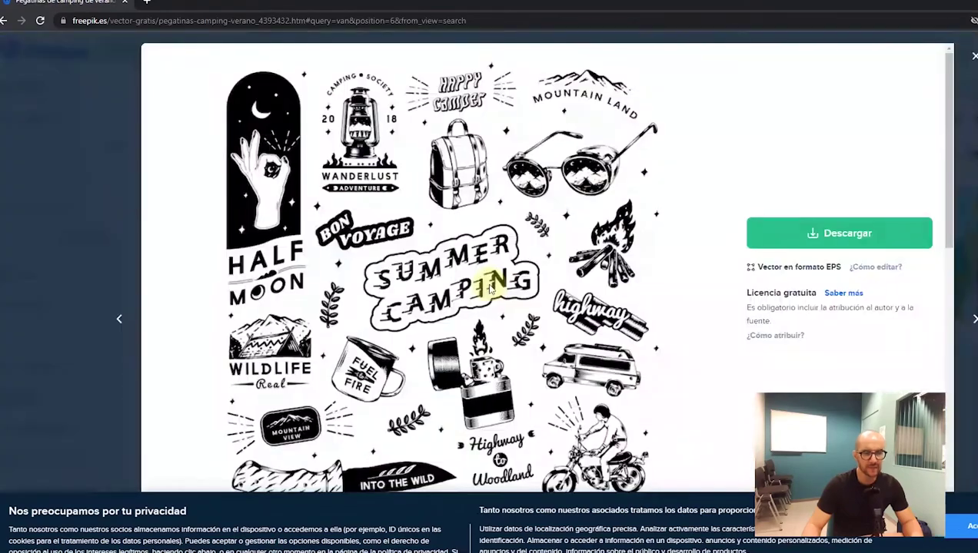
# - Download the camping stickers free with attribution and reveal the zip via 'Mostrar en carpeta'
pyautogui.click(813, 235)
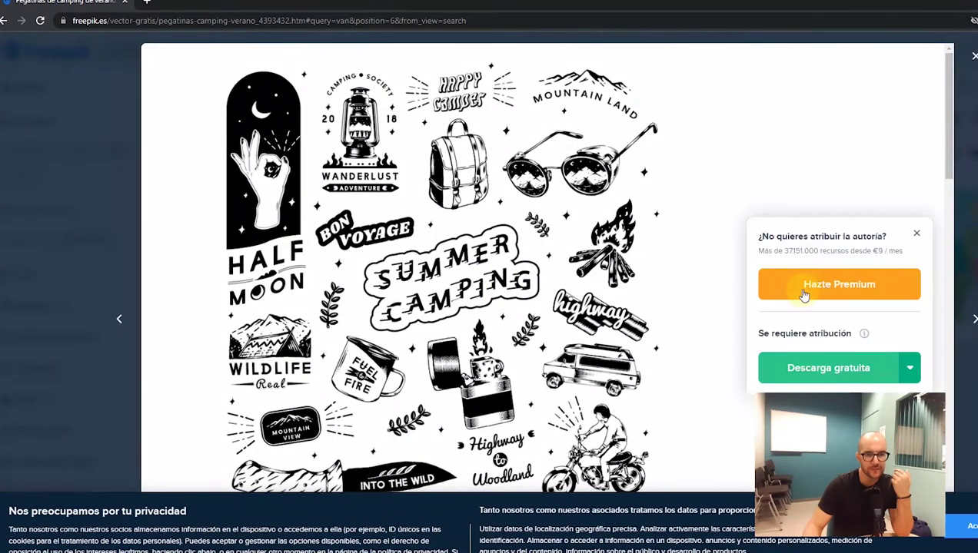
pyautogui.click(880, 373)
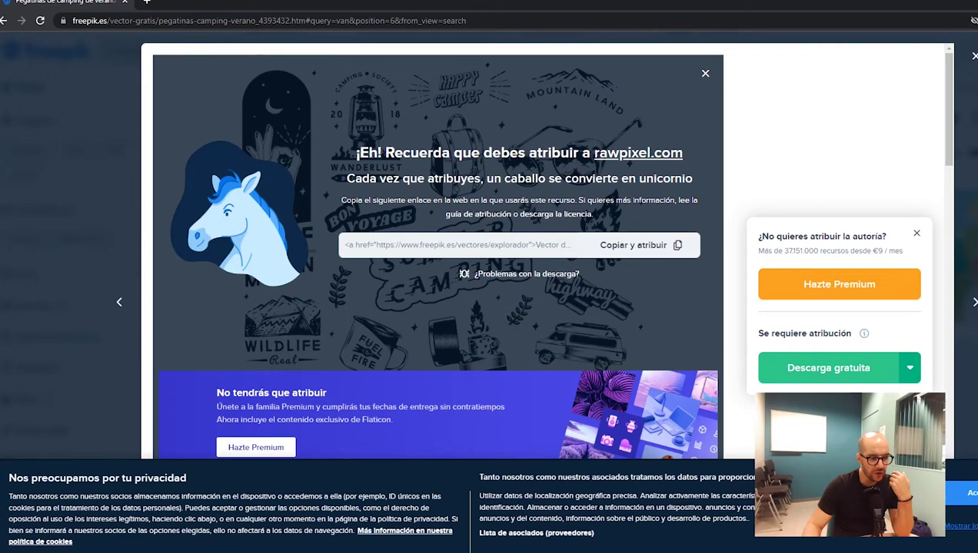
pyautogui.rightClick(105, 549)
pyautogui.click(181, 540)
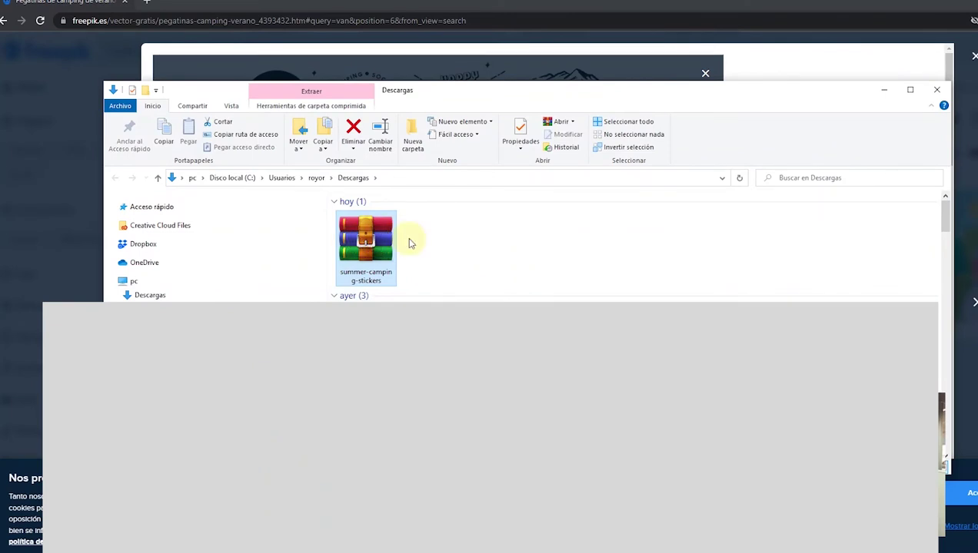
# - Open summer-camping-stickers.zip in WinRAR, enlarge the window, and select 91566.eps and 91566.jpg
pyautogui.doubleClick(366, 244)
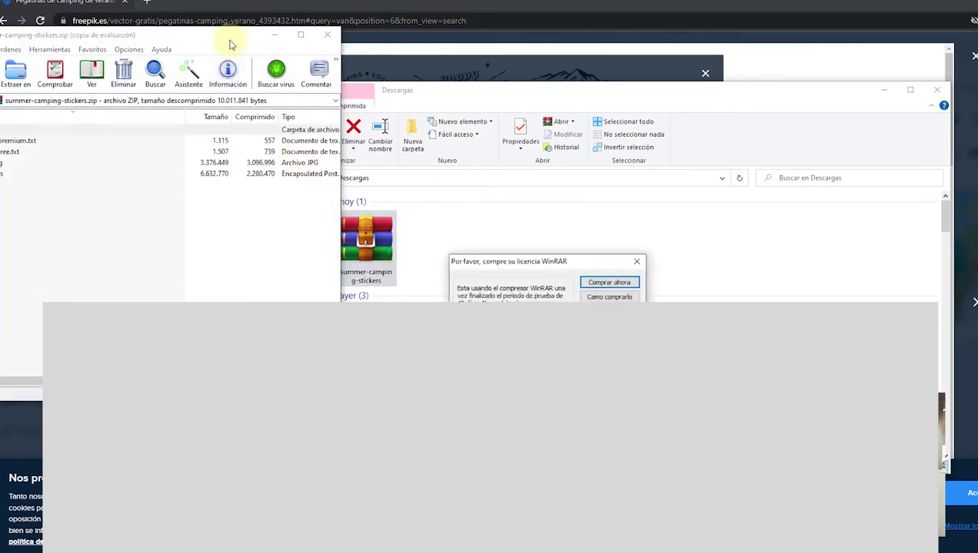
pyautogui.click(615, 296)
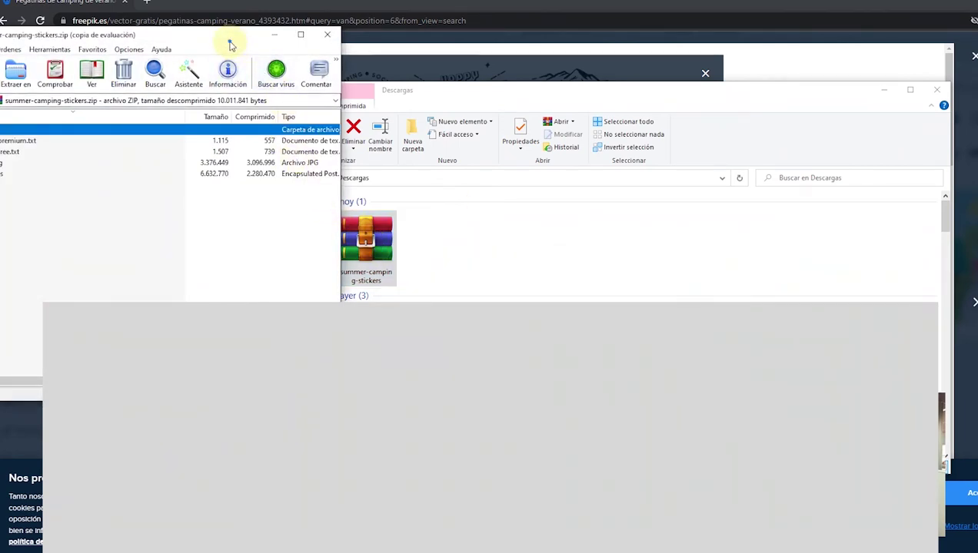
pyautogui.moveTo(231, 45); pyautogui.dragTo(541, 102)
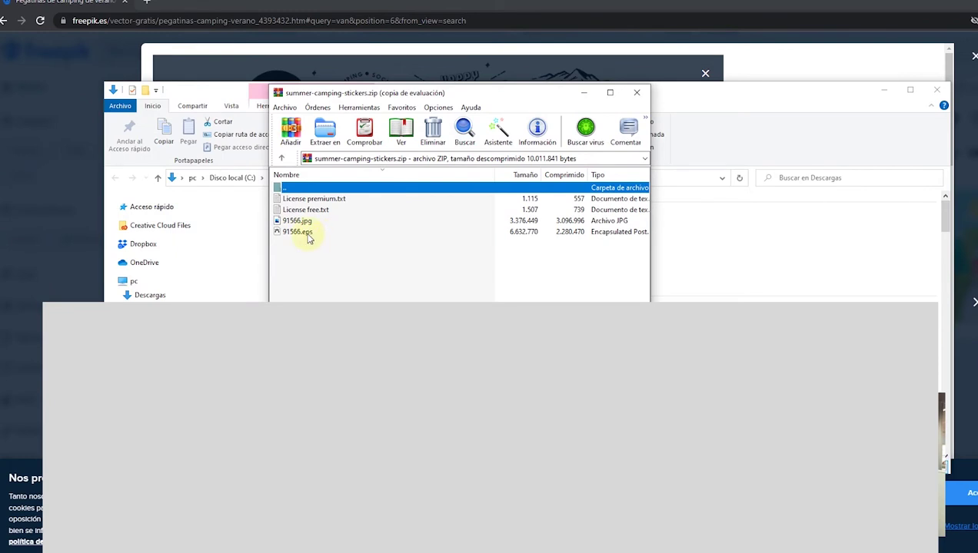
pyautogui.moveTo(651, 240); pyautogui.dragTo(913, 223)
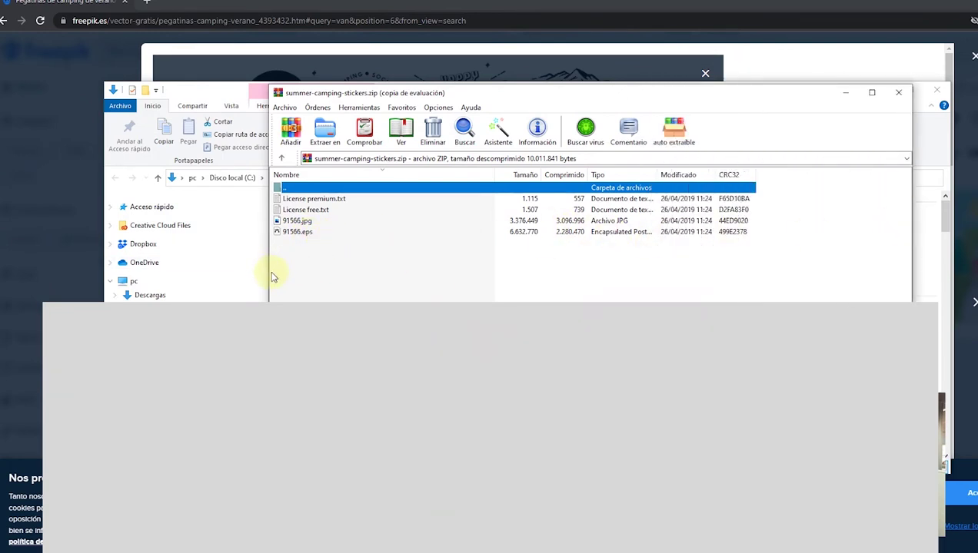
pyautogui.moveTo(265, 270); pyautogui.dragTo(96, 266)
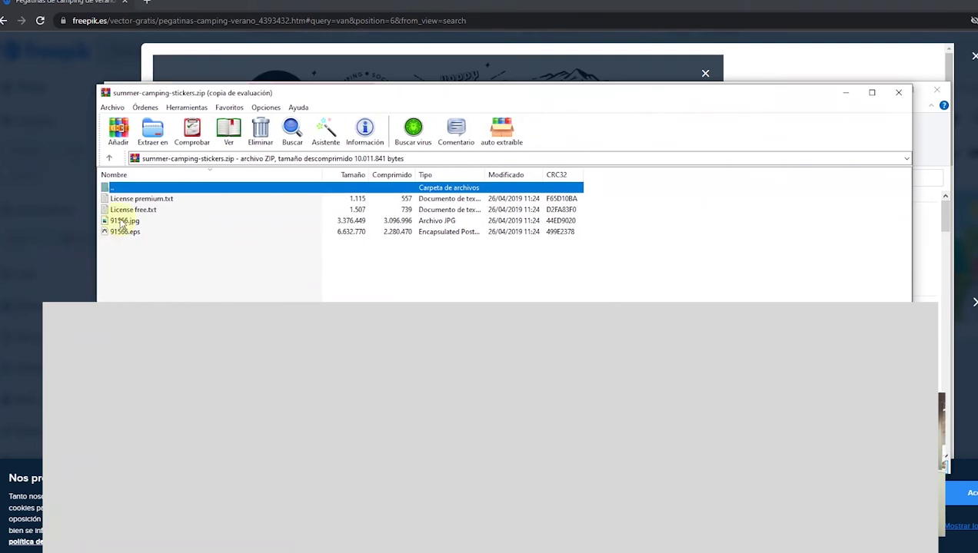
pyautogui.click(127, 233)
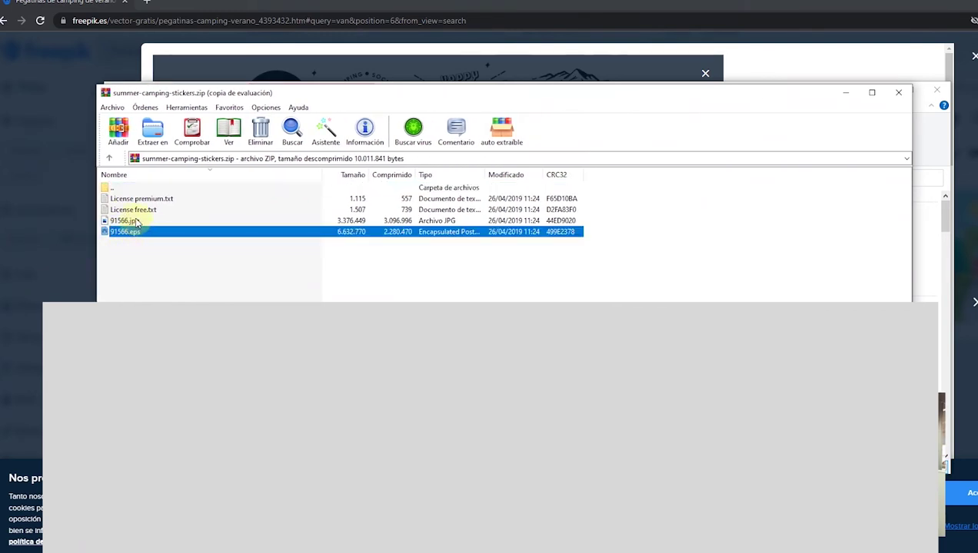
pyautogui.click(137, 222)
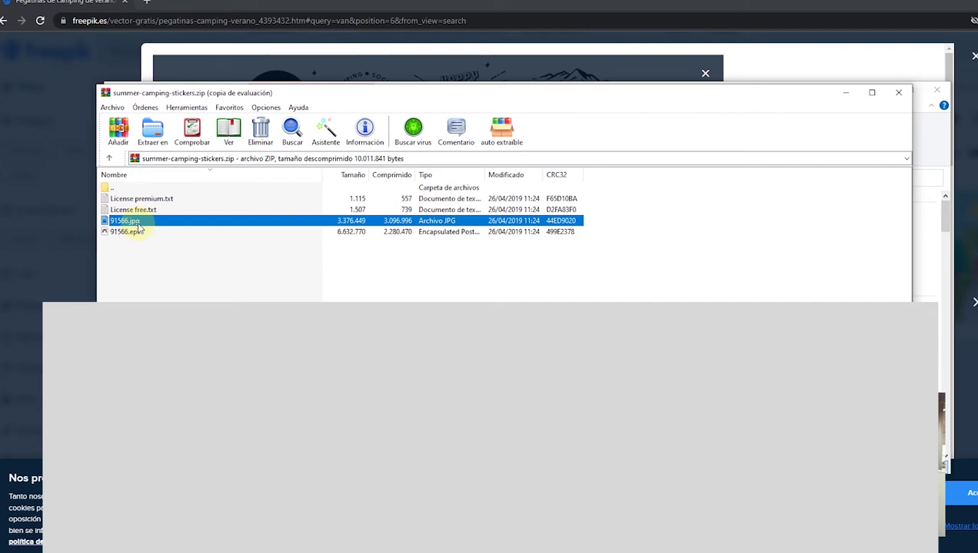
# - Open 91566.eps from the summer-camping-stickers.zip archive in Illustrator
pyautogui.click(135, 233)
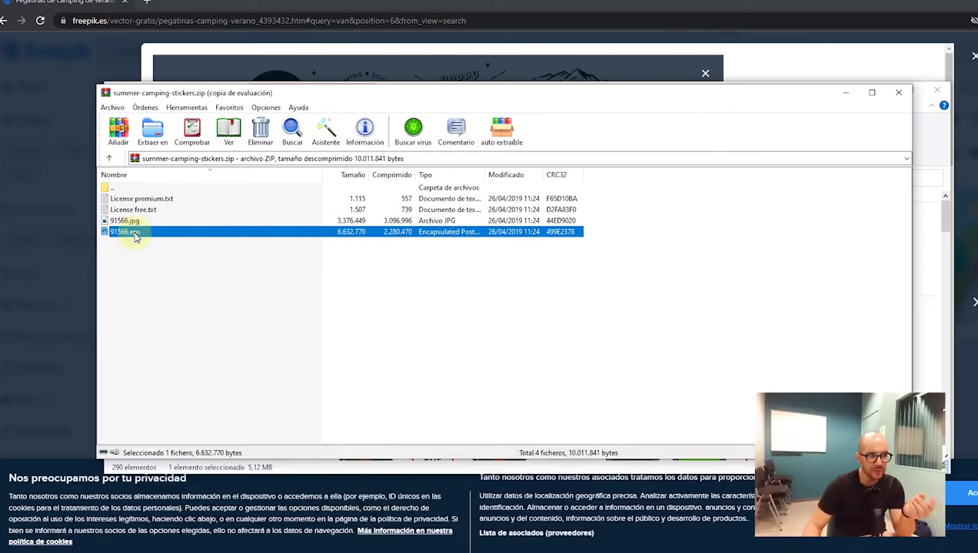
pyautogui.doubleClick(136, 233)
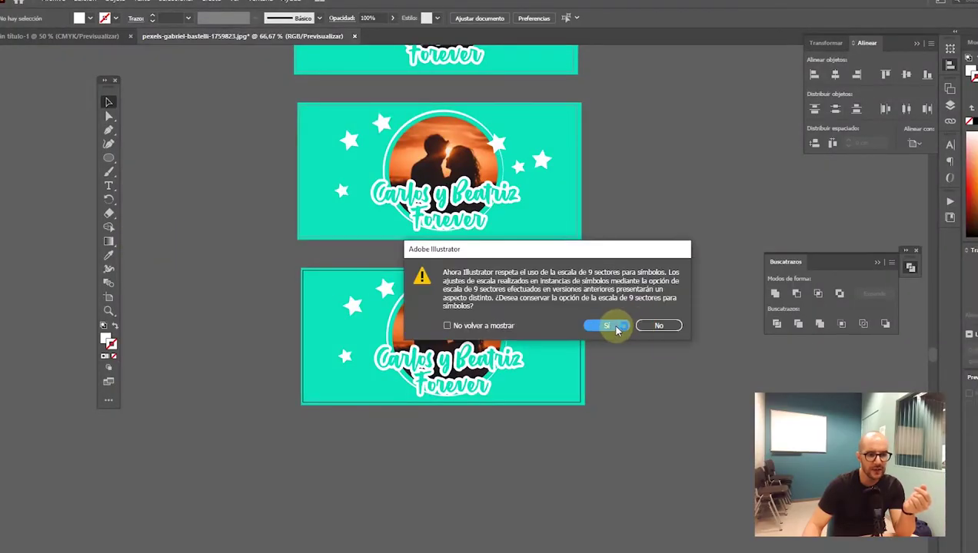
# - Keep 9-slice symbol scaling, select the sticker artwork and zoom in on the campfire
pyautogui.click(617, 327)
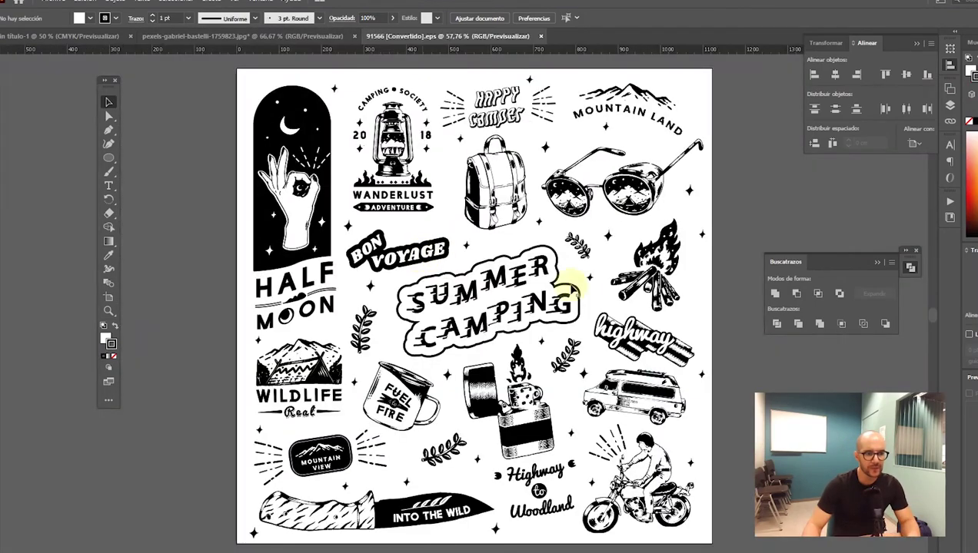
pyautogui.click(622, 286)
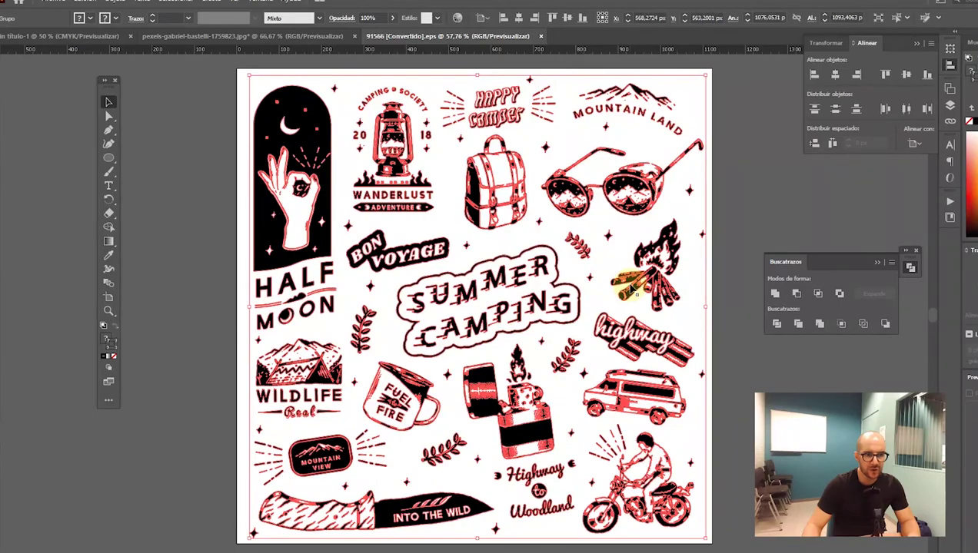
pyautogui.doubleClick(626, 285)
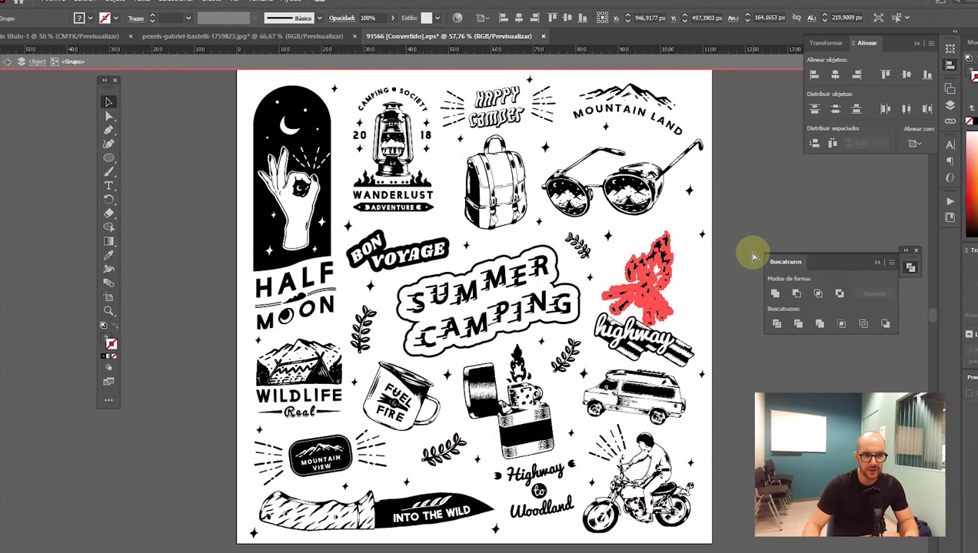
pyautogui.hotkey('ctrl', '+')
pyautogui.hotkey('ctrl', '+')
pyautogui.hotkey('ctrl', '+')
pyautogui.hotkey('ctrl', '+')
pyautogui.hotkey('ctrl', '+')
pyautogui.click(584, 394)
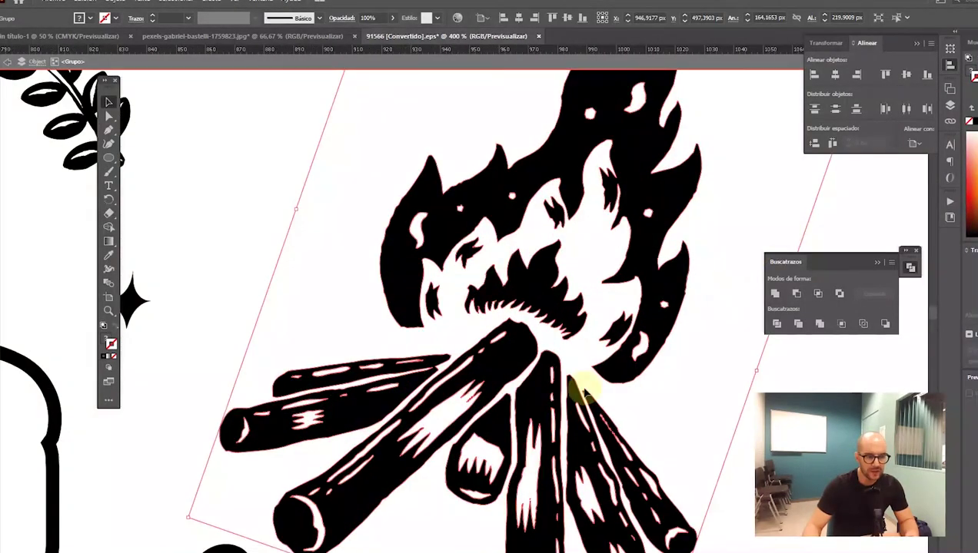
pyautogui.hotkey('ctrl', '-')
# - Zoom out to the whole sheet and drag the campervan off the artboard to the right
pyautogui.hotkey('ctrl', '-')
pyautogui.hotkey('ctrl', '-')
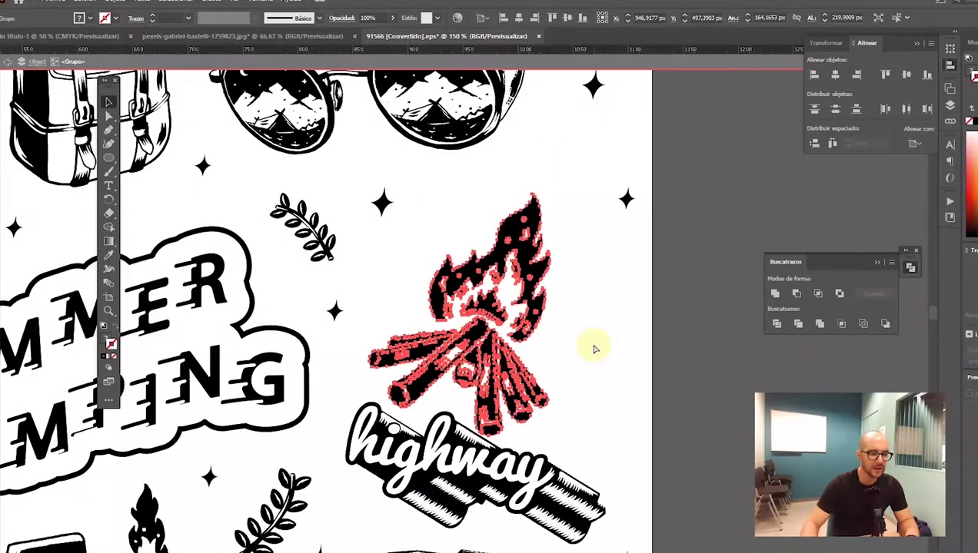
pyautogui.click(593, 349)
pyautogui.hotkey('ctrl', '-')
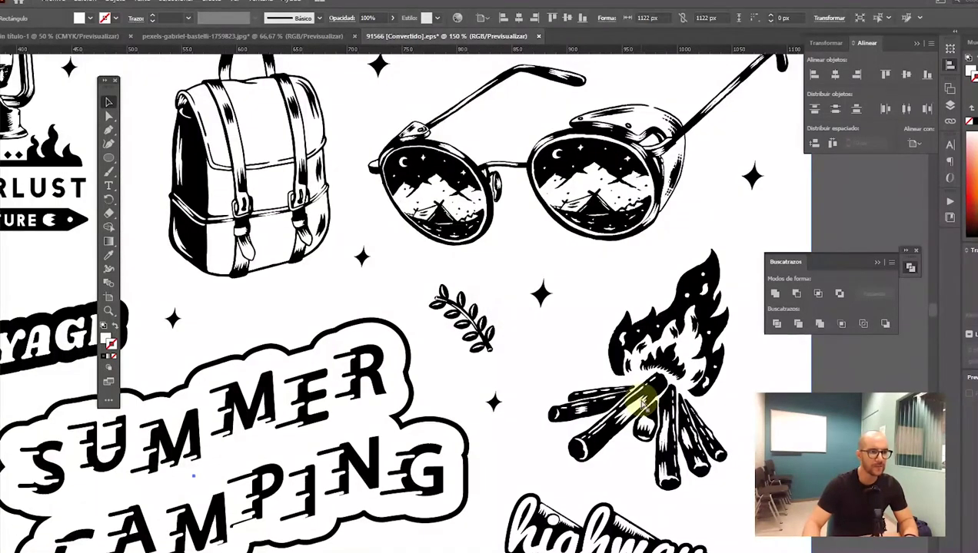
pyautogui.hotkey('ctrl', '-')
pyautogui.hotkey('ctrl', '-')
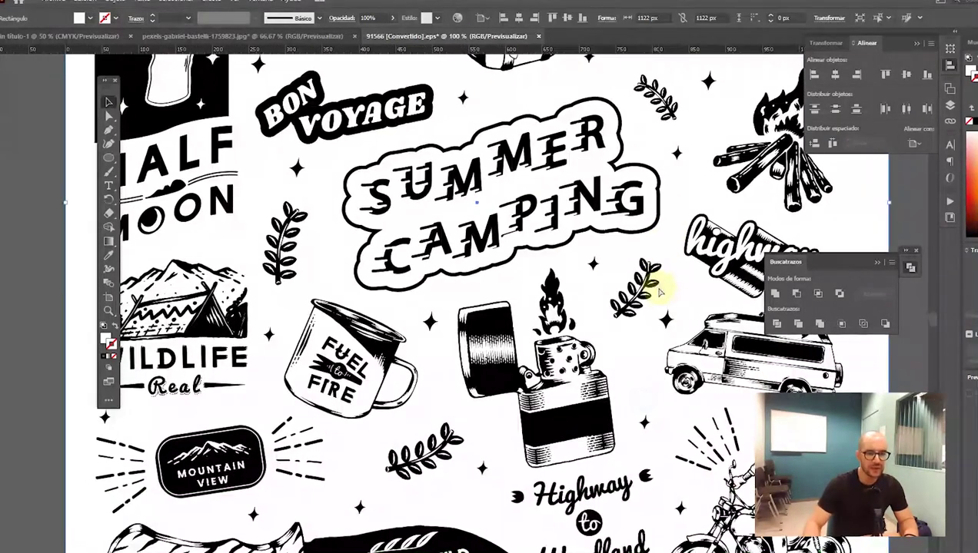
pyautogui.scroll(1, 527, 304)
pyautogui.hscroll(2, 511, 335)
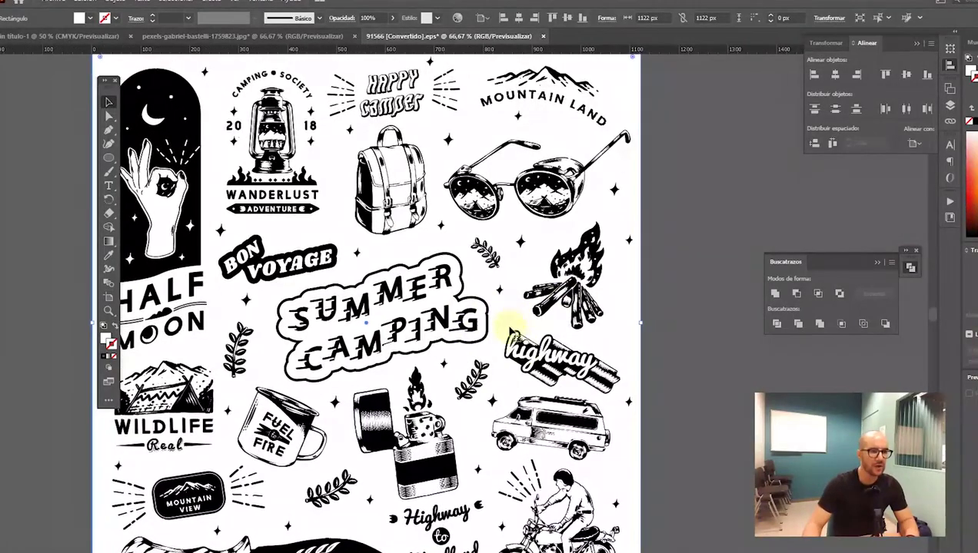
pyautogui.doubleClick(598, 400)
pyautogui.moveTo(598, 400)
pyautogui.mouseDown()
pyautogui.moveTo(701, 422)
pyautogui.moveTo(739, 406)
pyautogui.mouseUp()
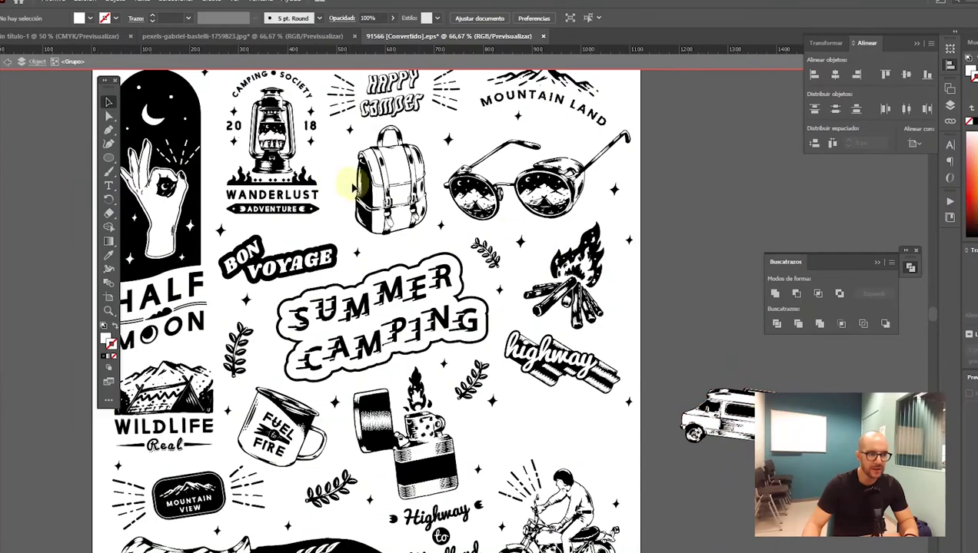
# - Move the Wanderlust lantern badge, Happy Camper backpack and campfire stickers off the sheet
pyautogui.click(299, 163)
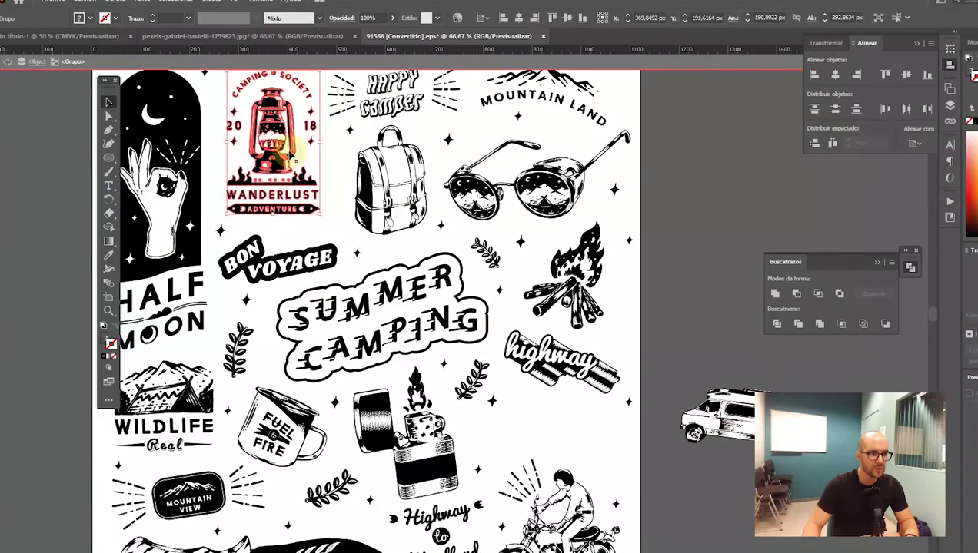
pyautogui.moveTo(290, 155); pyautogui.dragTo(753, 292)
pyautogui.moveTo(412, 196); pyautogui.dragTo(876, 381)
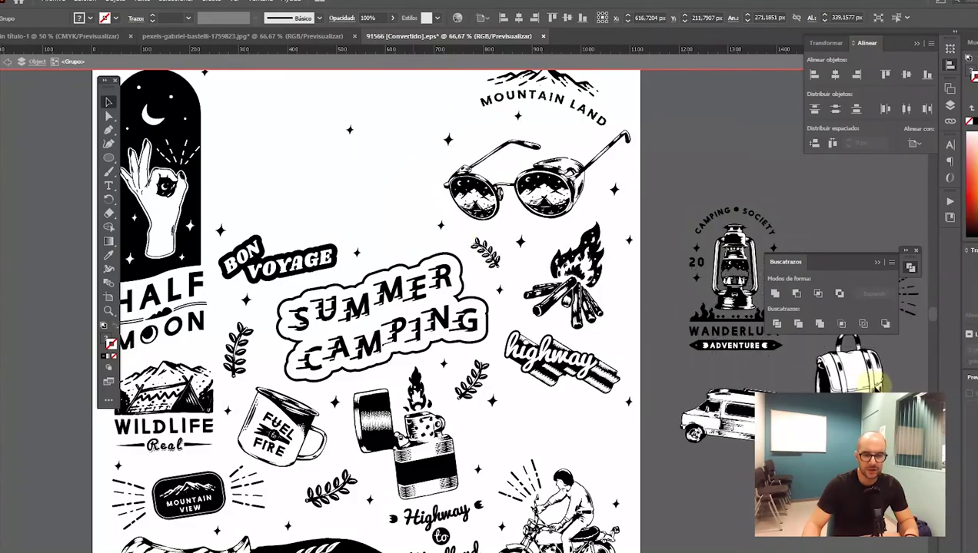
pyautogui.moveTo(723, 448)
pyautogui.mouseDown()
pyautogui.moveTo(609, 352)
pyautogui.moveTo(573, 394)
pyautogui.mouseUp()
pyautogui.moveTo(496, 347); pyautogui.dragTo(608, 386)
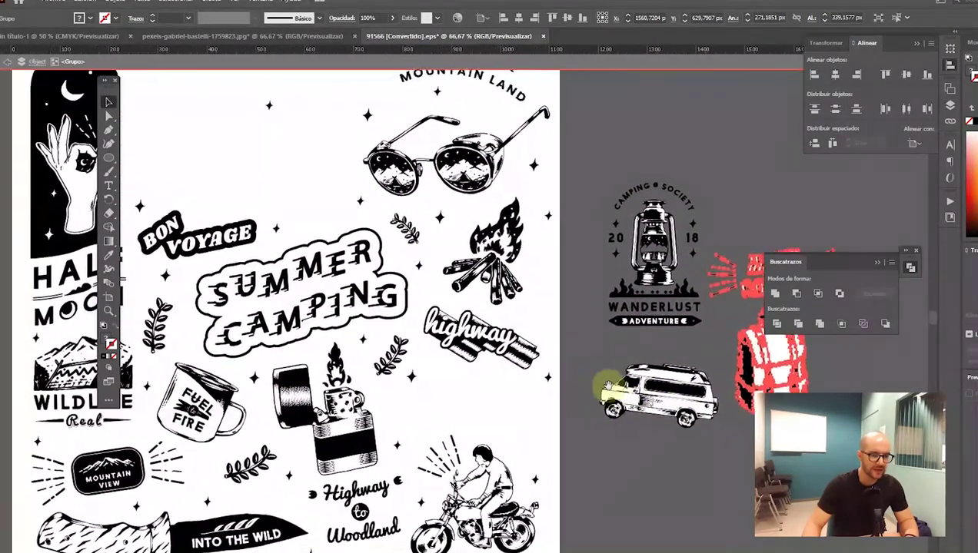
pyautogui.click(496, 257)
pyautogui.moveTo(492, 257)
pyautogui.mouseDown()
pyautogui.moveTo(614, 245)
pyautogui.moveTo(774, 207)
pyautogui.mouseUp()
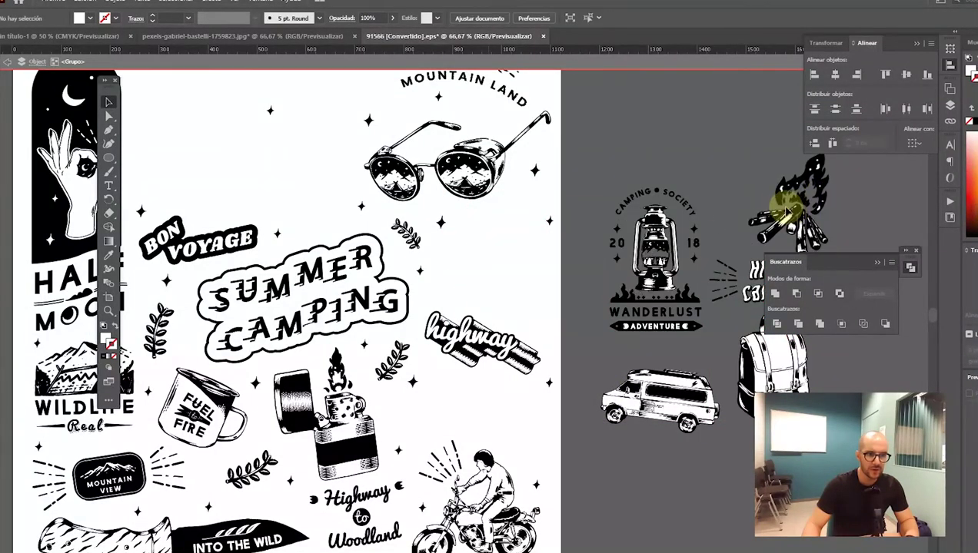
pyautogui.moveTo(490, 287); pyautogui.dragTo(632, 218)
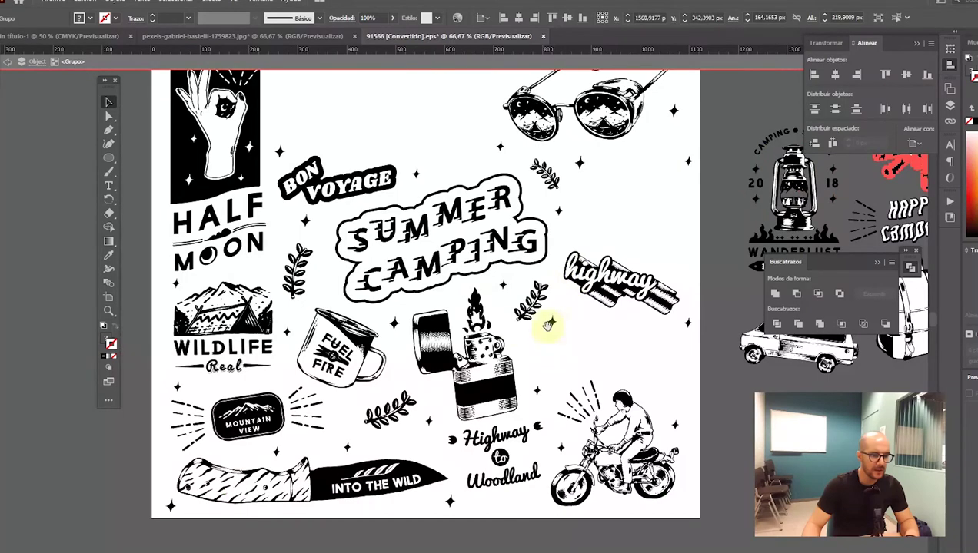
# - Move the lighter and motorcycle rider stickers off the sheet beside the van
pyautogui.moveTo(548, 326); pyautogui.dragTo(432, 285)
pyautogui.click(365, 347)
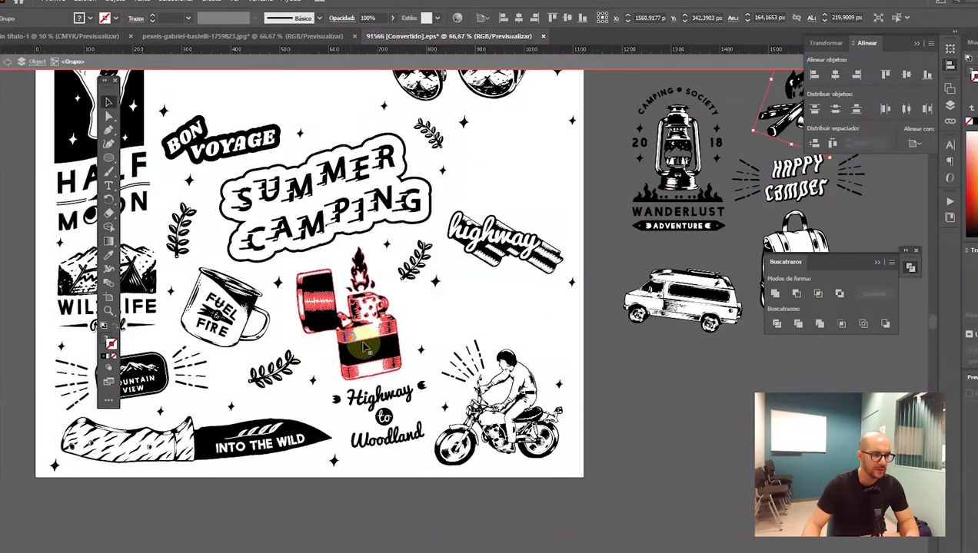
pyautogui.moveTo(366, 347); pyautogui.dragTo(819, 436)
pyautogui.click(479, 418)
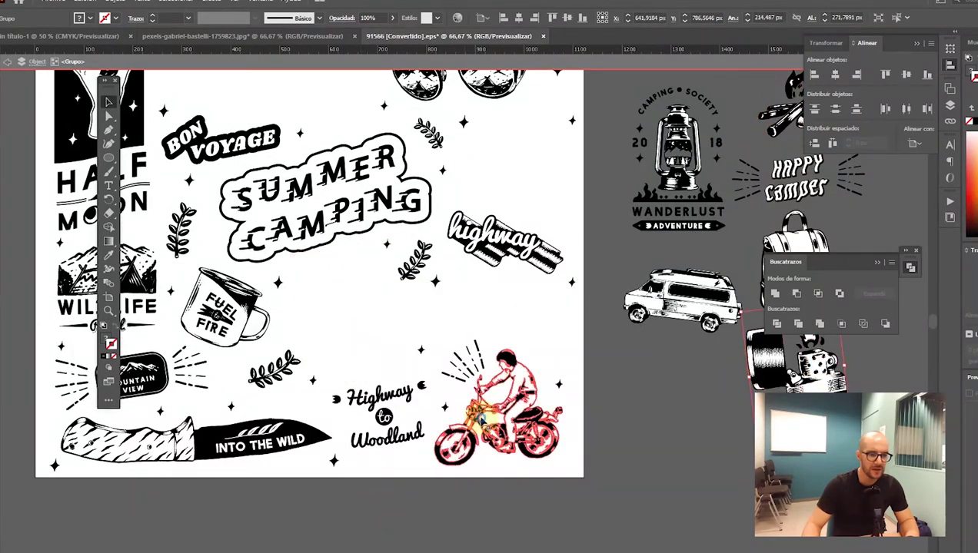
pyautogui.moveTo(479, 419); pyautogui.dragTo(676, 413)
# - Select all the gathered stickers and remove them from the file
pyautogui.moveTo(879, 480); pyautogui.dragTo(698, 496)
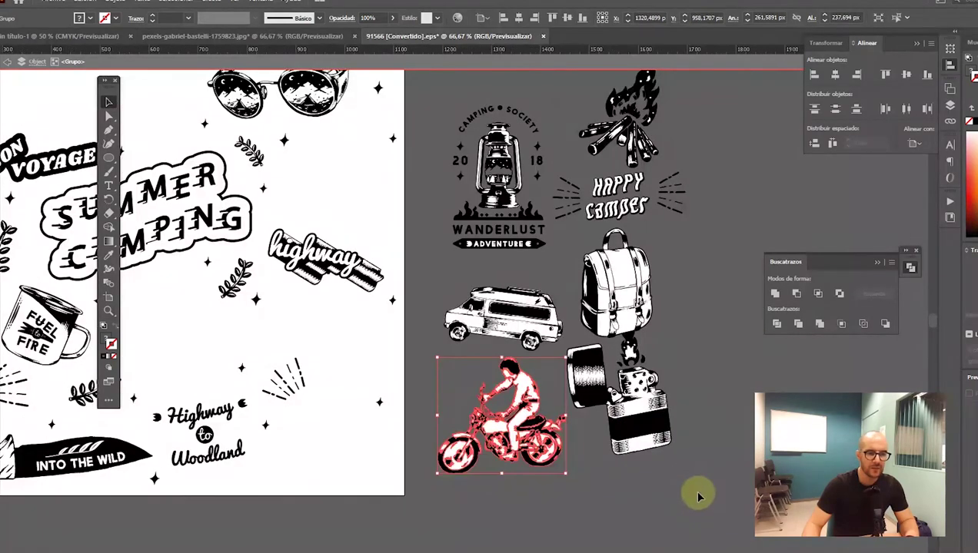
pyautogui.hotkey('ctrl', 'a')
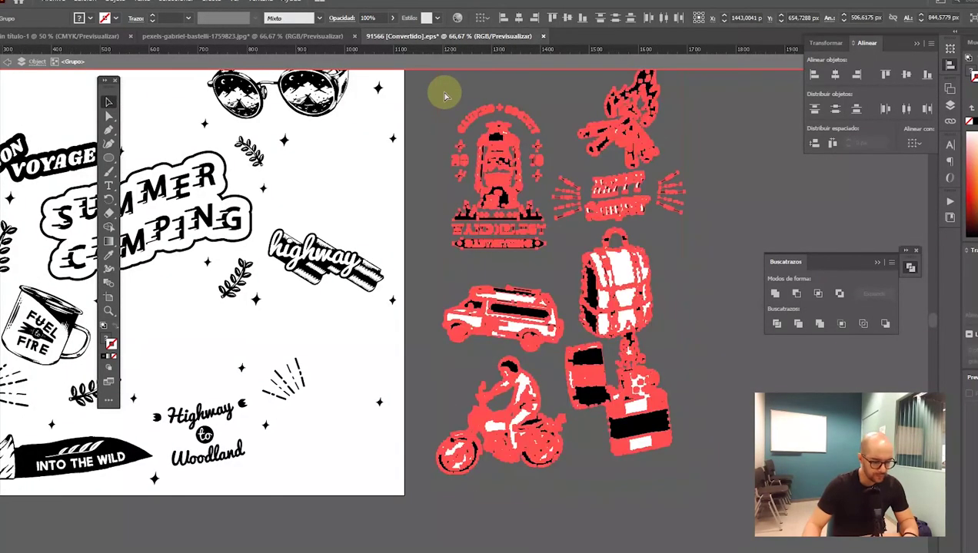
pyautogui.press('Delete')
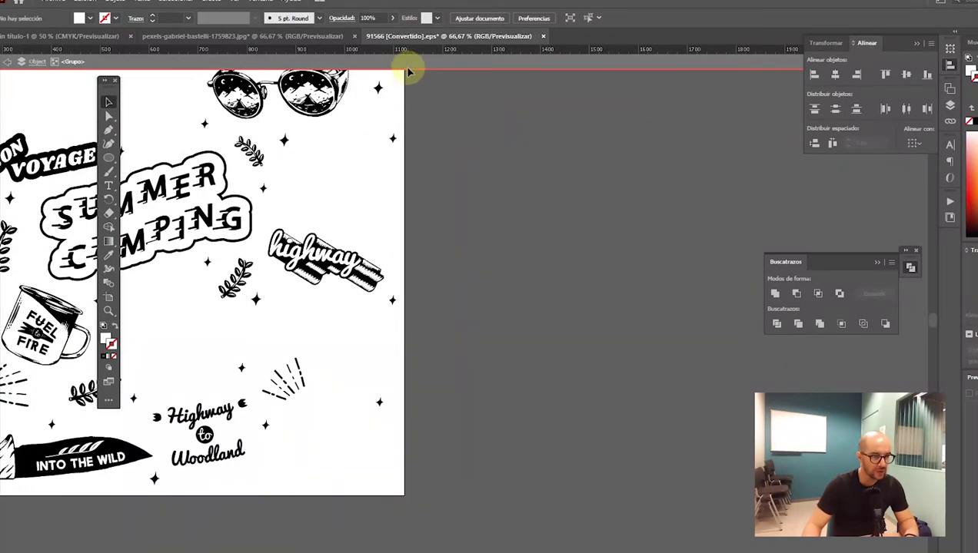
pyautogui.click(89, 37)
# - Paste the camping stickers beside the three banners in the turquoise mug document
pyautogui.click(200, 38)
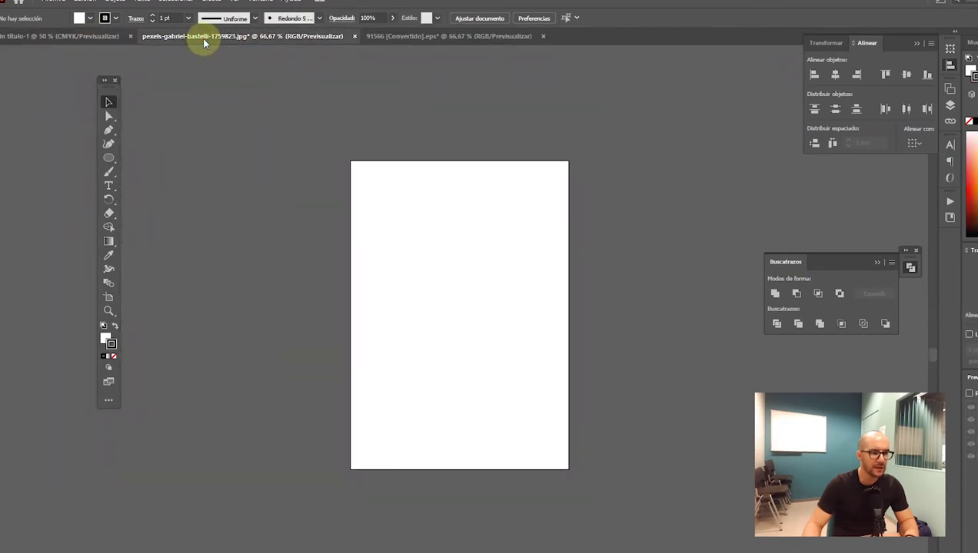
pyautogui.scroll(-5, 464, 315)
pyautogui.scroll(-3, 441, 135)
pyautogui.scroll(-3, 465, 203)
pyautogui.moveTo(538, 253); pyautogui.dragTo(416, 343)
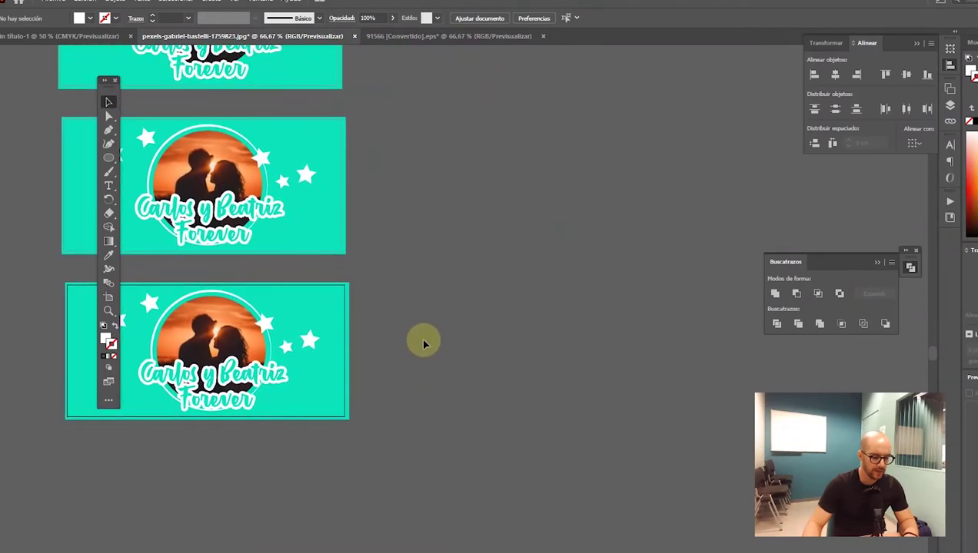
pyautogui.hotkey('ctrl', 'v')
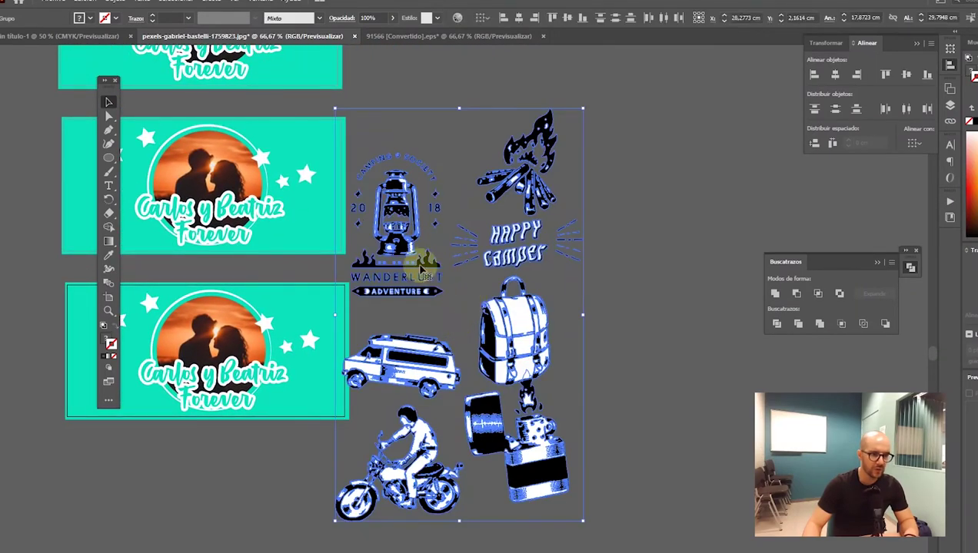
pyautogui.moveTo(422, 265); pyautogui.dragTo(454, 244)
pyautogui.click(317, 458)
pyautogui.moveTo(317, 458); pyautogui.dragTo(452, 439)
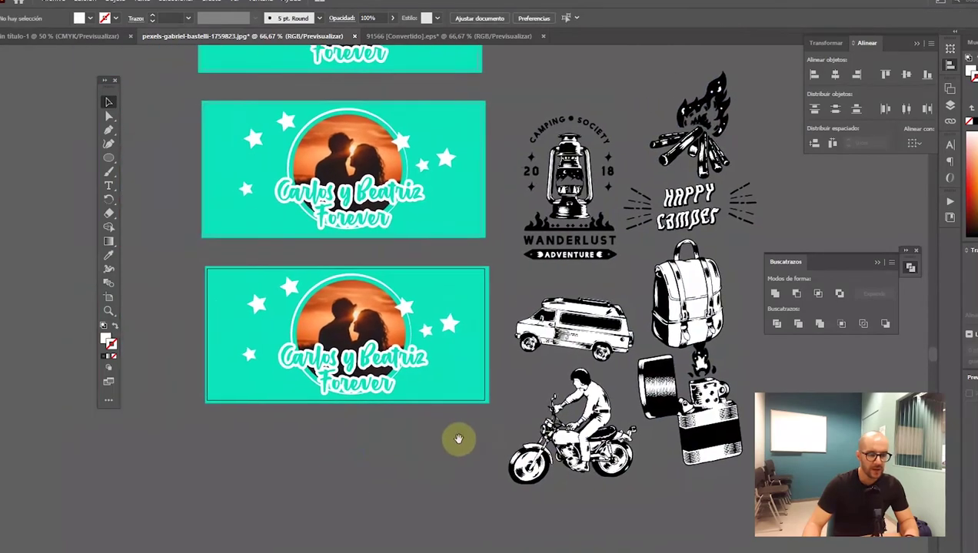
# - Move and shrink the motorcycle, van and Happy Camper backpack onto the lower banner
pyautogui.click(568, 446)
pyautogui.moveTo(568, 446); pyautogui.dragTo(473, 419)
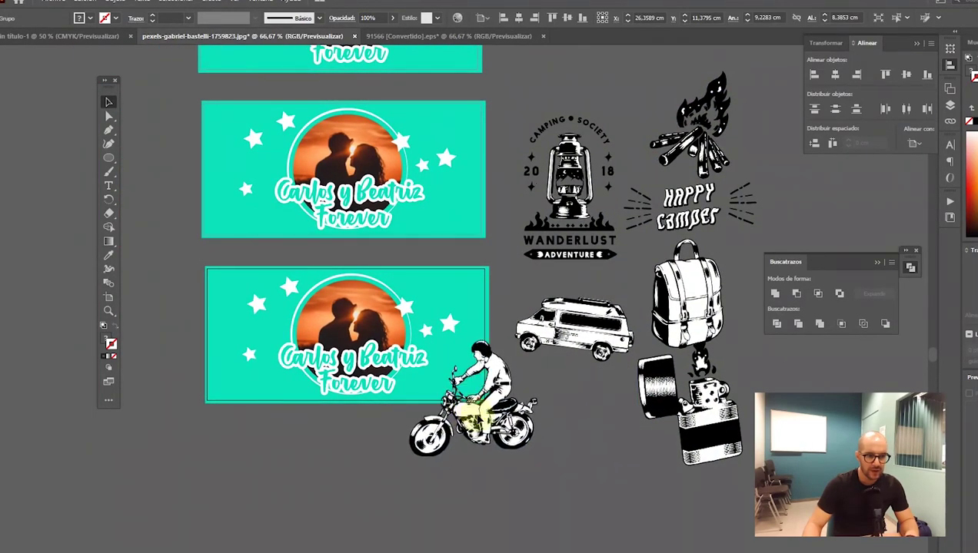
pyautogui.moveTo(536, 456); pyautogui.dragTo(454, 388)
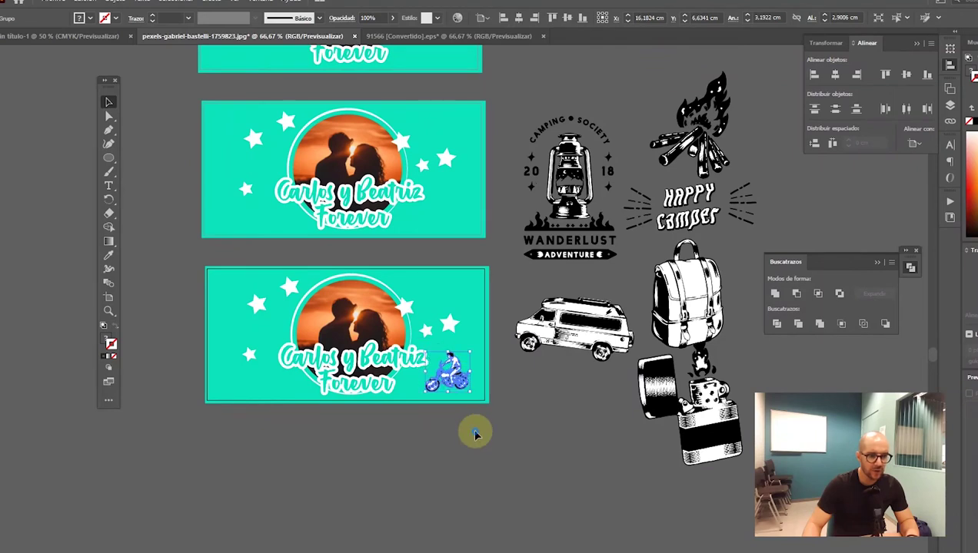
pyautogui.moveTo(577, 342)
pyautogui.mouseDown()
pyautogui.moveTo(363, 321)
pyautogui.moveTo(286, 330)
pyautogui.moveTo(279, 317)
pyautogui.moveTo(448, 299)
pyautogui.mouseUp()
pyautogui.click(286, 330)
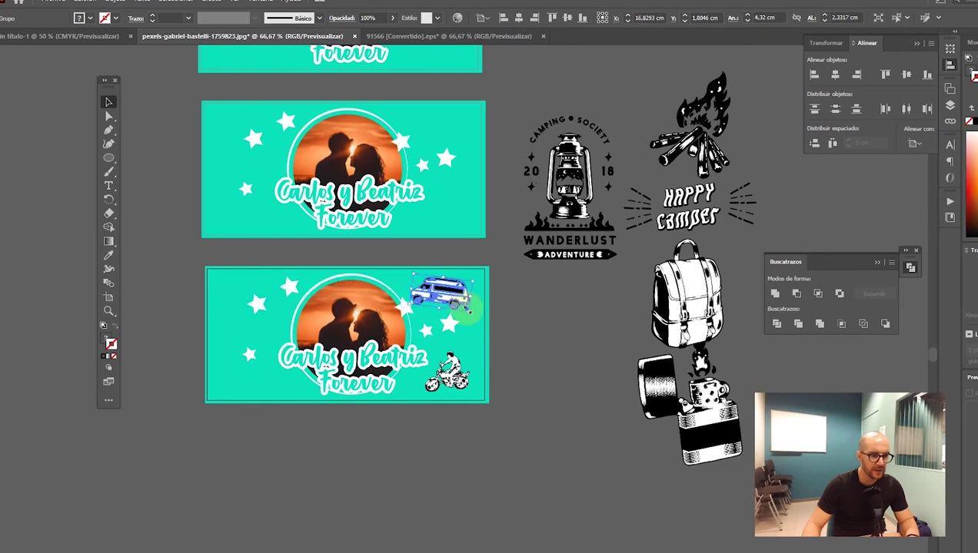
pyautogui.moveTo(558, 336)
pyautogui.mouseDown()
pyautogui.moveTo(757, 192)
pyautogui.moveTo(453, 198)
pyautogui.moveTo(308, 231)
pyautogui.moveTo(337, 249)
pyautogui.moveTo(275, 318)
pyautogui.mouseUp()
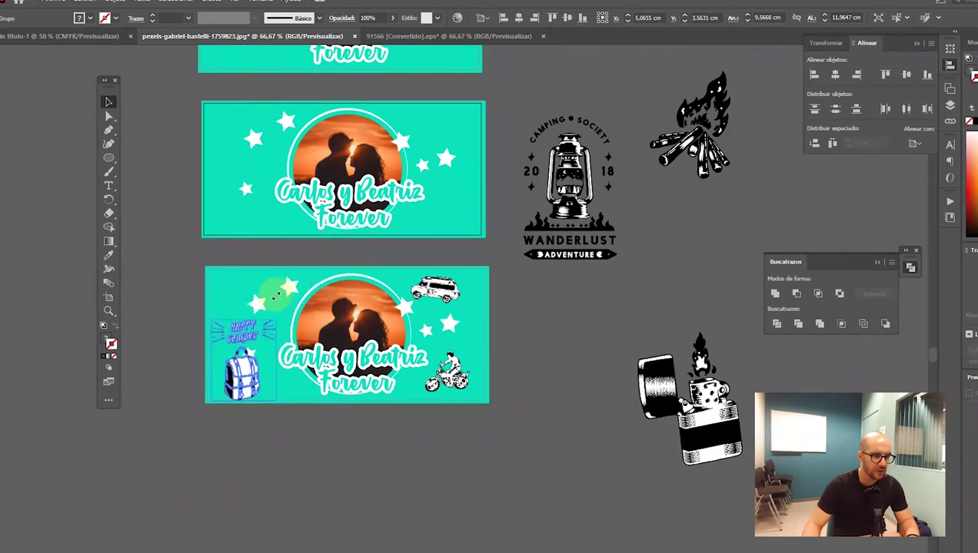
pyautogui.click(299, 436)
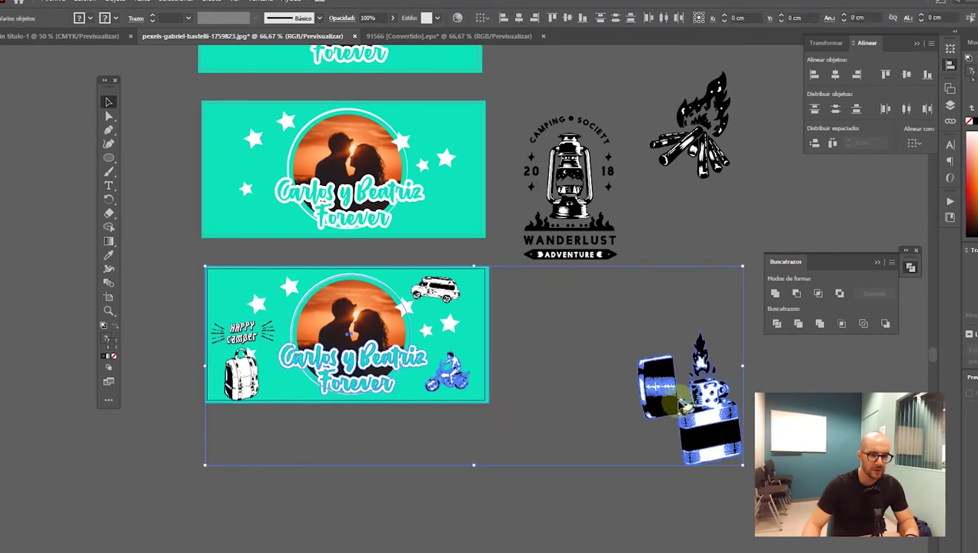
# - Place the lighter at the lower banner's lower-left and the campfire at its lower-right
pyautogui.moveTo(699, 409)
pyautogui.mouseDown()
pyautogui.moveTo(534, 413)
pyautogui.moveTo(352, 439)
pyautogui.moveTo(219, 422)
pyautogui.mouseUp()
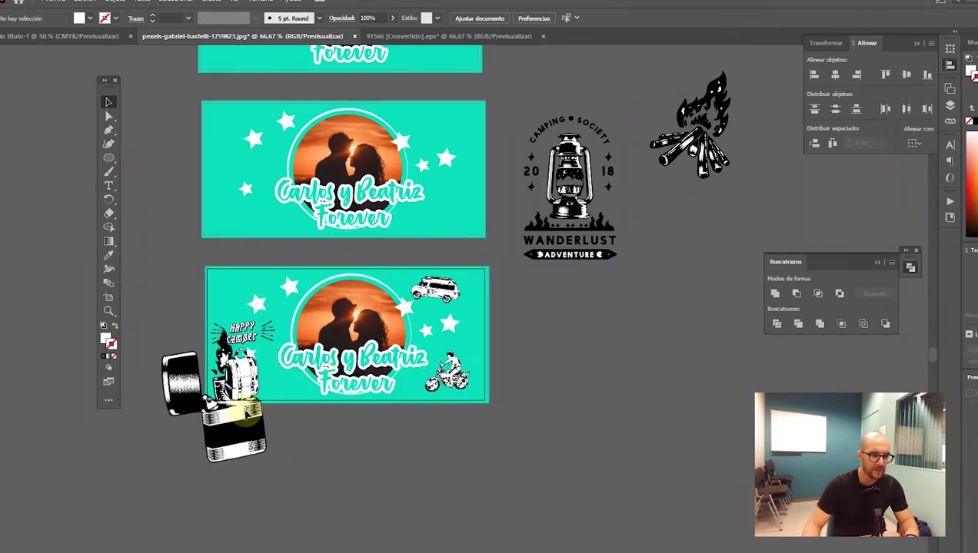
pyautogui.moveTo(564, 192)
pyautogui.mouseDown()
pyautogui.moveTo(547, 265)
pyautogui.moveTo(399, 436)
pyautogui.moveTo(330, 465)
pyautogui.mouseUp()
pyautogui.moveTo(695, 134); pyautogui.dragTo(456, 388)
pyautogui.click(508, 444)
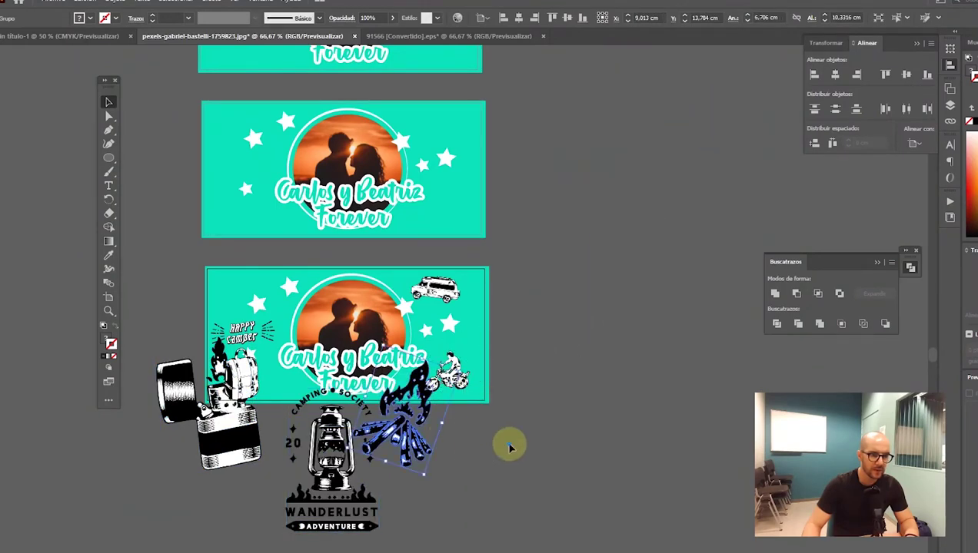
pyautogui.scroll(3, 508, 444)
# - Shrink the Happy Camper backpack group and move it to the banner's upper-left
pyautogui.hscroll(-3, 629, 318)
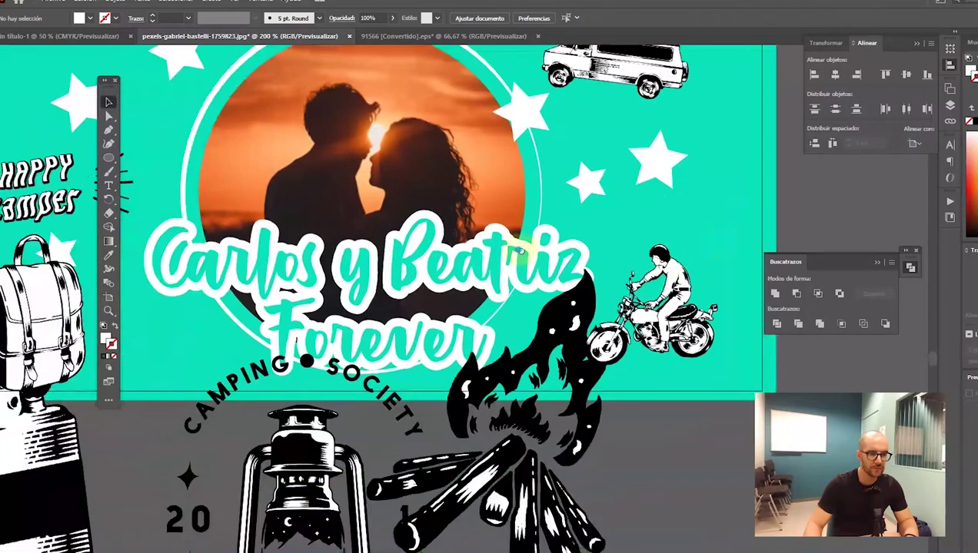
pyautogui.hscroll(-3, 663, 315)
pyautogui.click(235, 372)
pyautogui.scroll(2, 235, 371)
pyautogui.hscroll(-3, 234, 371)
pyautogui.moveTo(293, 428); pyautogui.dragTo(294, 259)
pyautogui.hotkey('ctrl', 'z')
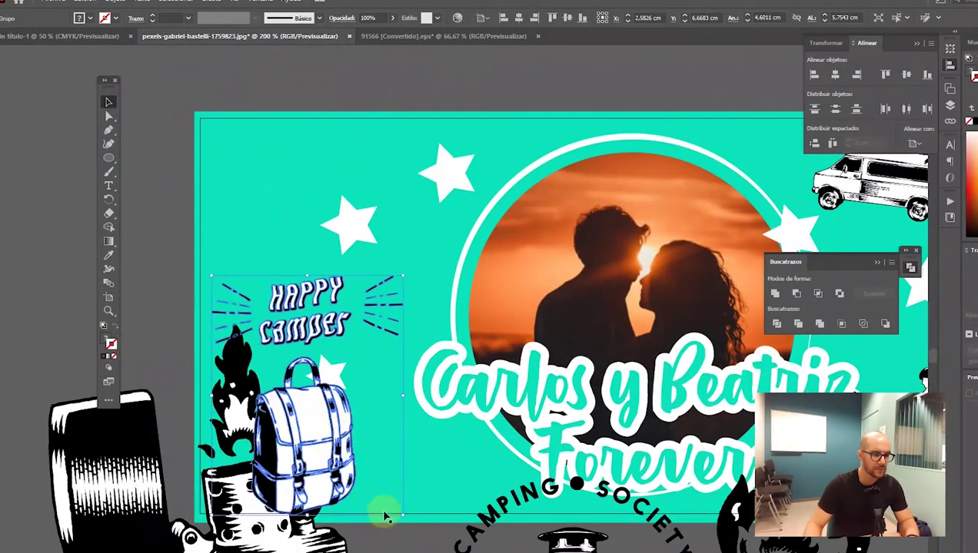
pyautogui.moveTo(401, 513); pyautogui.dragTo(311, 446)
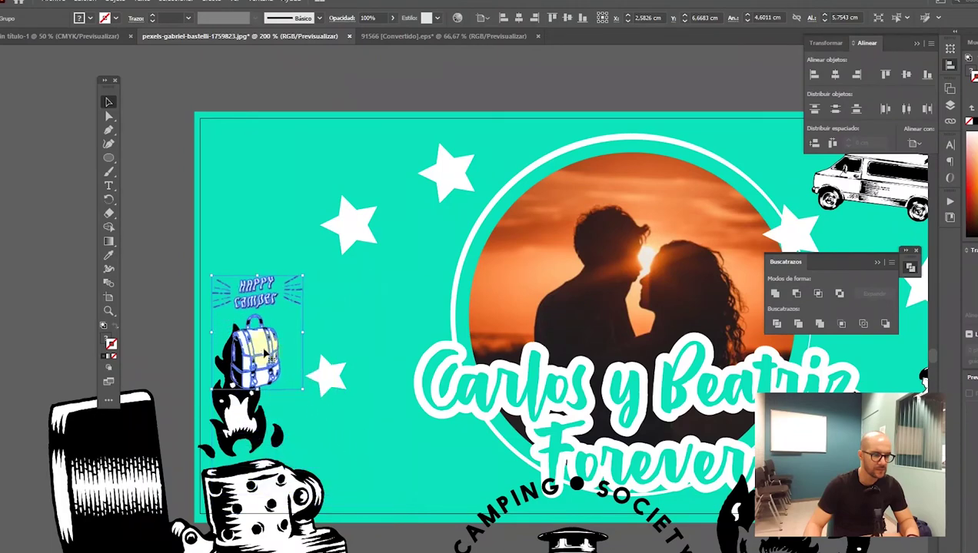
pyautogui.moveTo(281, 351); pyautogui.dragTo(278, 225)
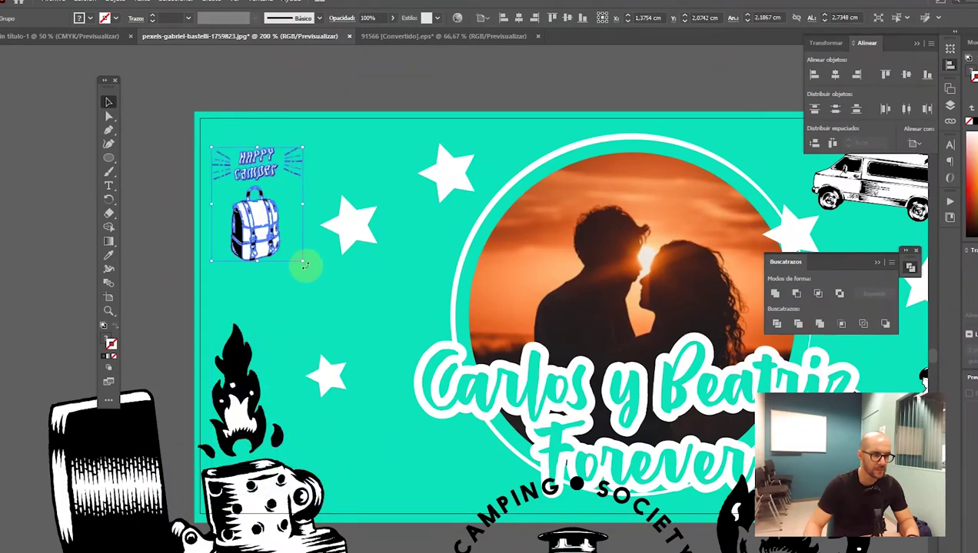
pyautogui.click(304, 265)
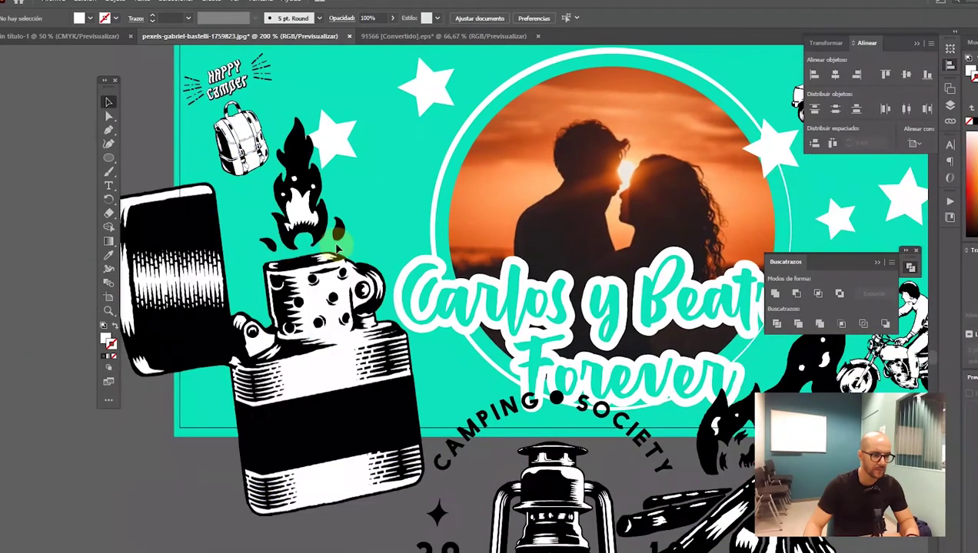
# - Shrink the lighter-and-flame illustration and place it in the banner's lower-left area
pyautogui.click(337, 247)
pyautogui.moveTo(376, 45); pyautogui.dragTo(214, 273)
pyautogui.moveTo(218, 384); pyautogui.dragTo(273, 354)
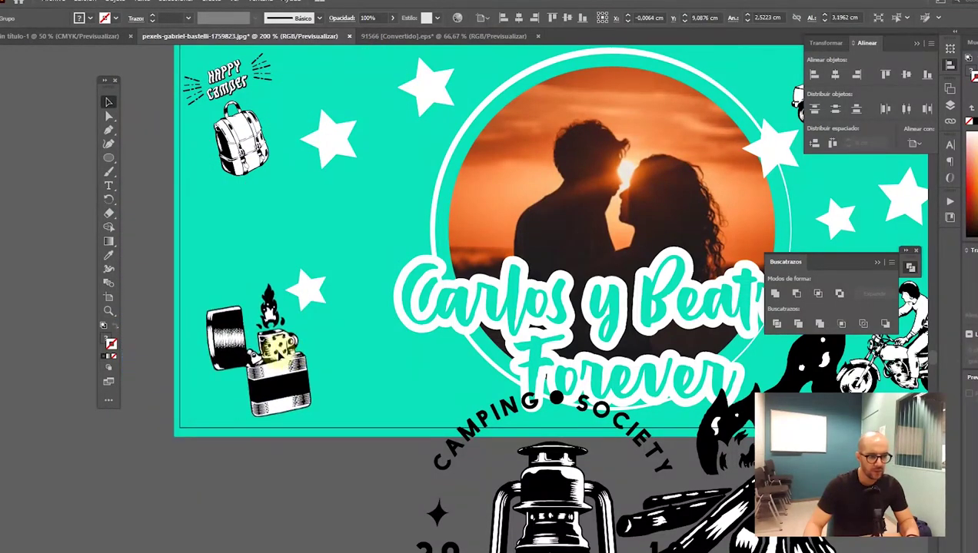
pyautogui.moveTo(258, 350); pyautogui.dragTo(214, 299)
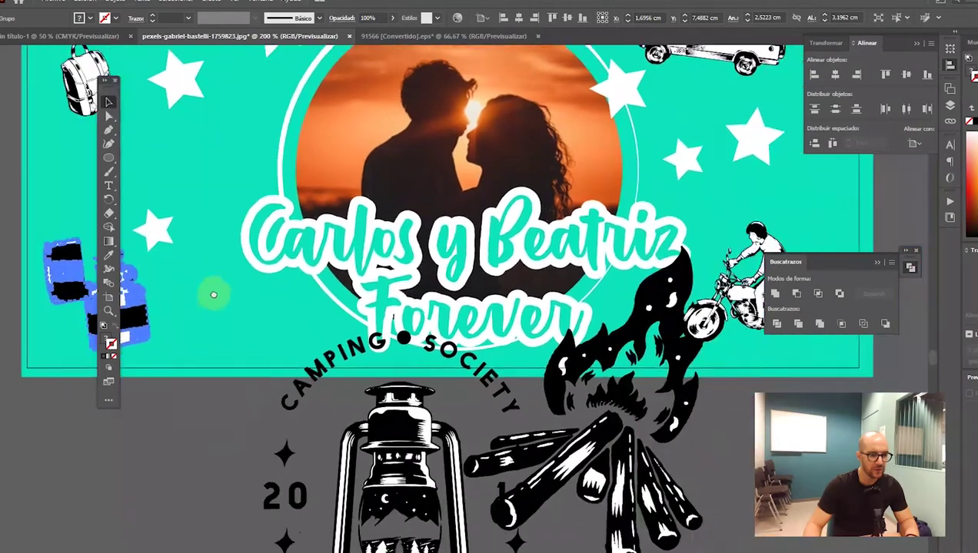
pyautogui.scroll(-1, 214, 299)
# - Move the Wanderlust lantern badge onto the banner's left side and resize it
pyautogui.moveTo(349, 397); pyautogui.dragTo(236, 198)
pyautogui.moveTo(418, 528); pyautogui.dragTo(206, 193)
pyautogui.moveTo(265, 170)
pyautogui.mouseDown()
pyautogui.moveTo(480, 369)
pyautogui.moveTo(431, 309)
pyautogui.mouseUp()
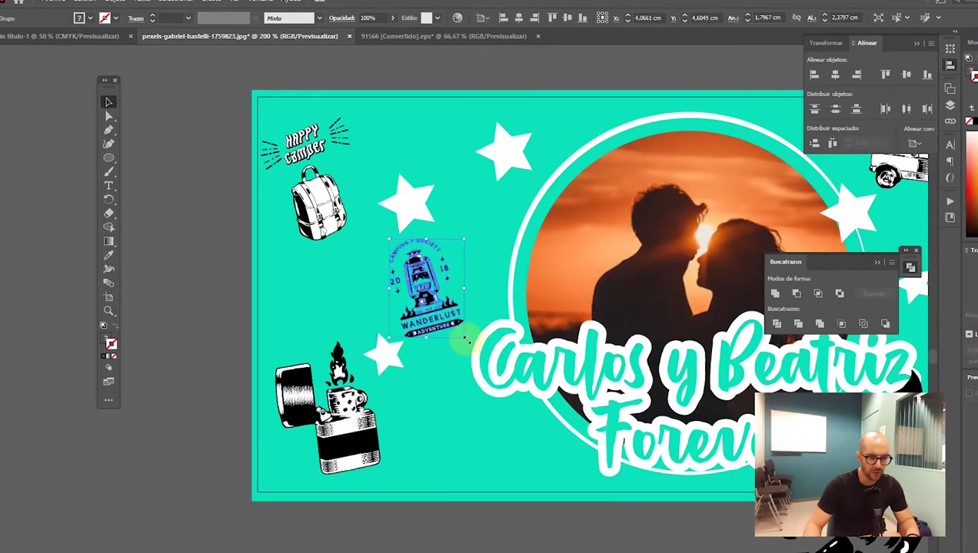
pyautogui.moveTo(465, 338); pyautogui.dragTo(489, 364)
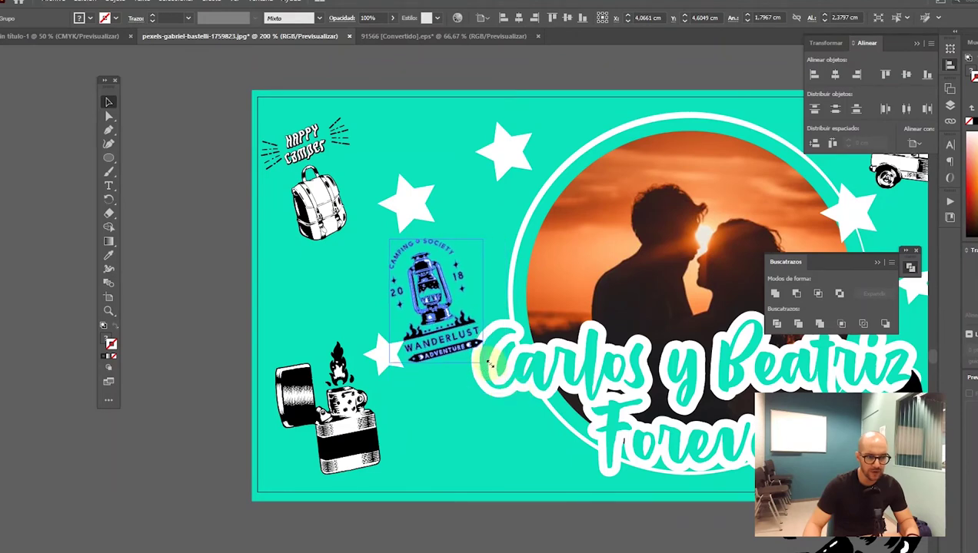
pyautogui.click(492, 534)
# - Shrink the campfire and place it between the van and the motorcyclist
pyautogui.moveTo(511, 515); pyautogui.dragTo(428, 462)
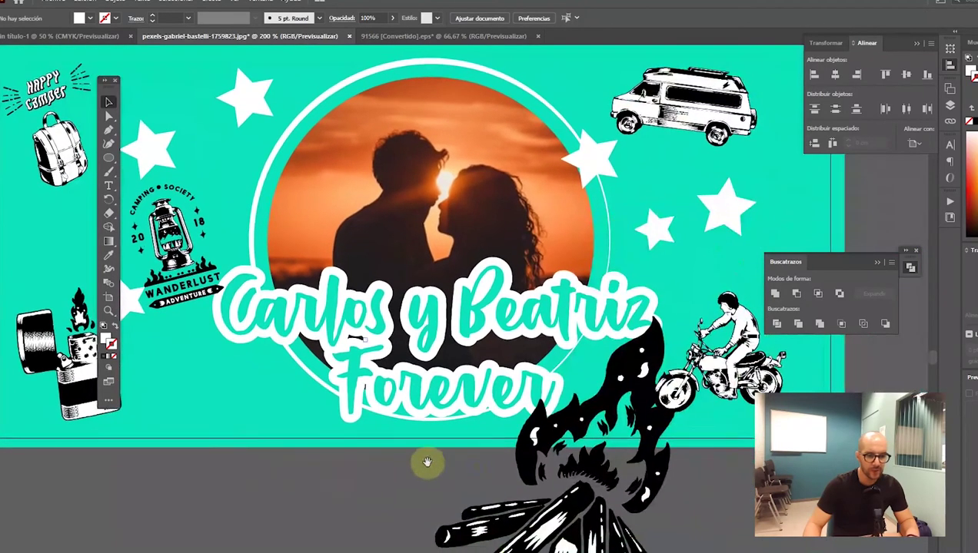
pyautogui.moveTo(550, 525); pyautogui.dragTo(316, 348)
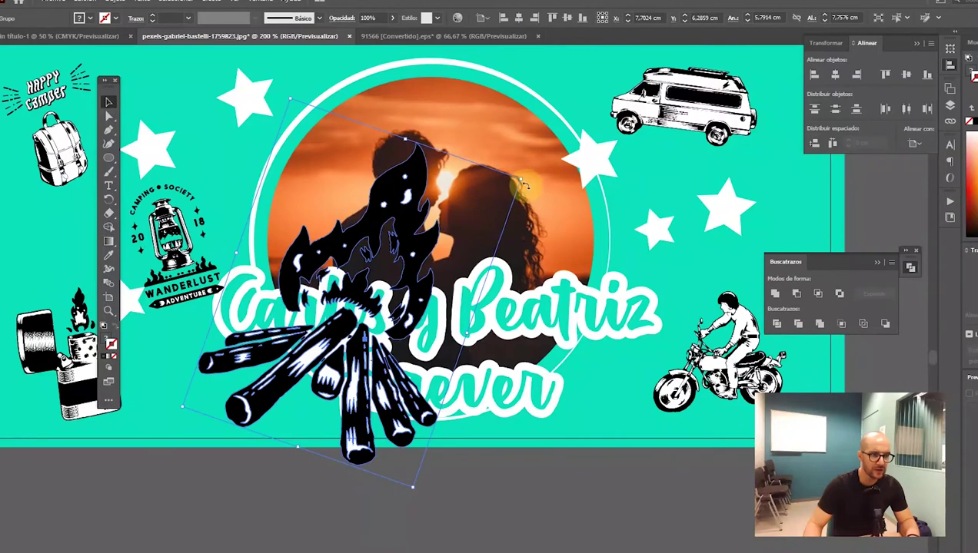
pyautogui.moveTo(520, 179); pyautogui.dragTo(374, 252)
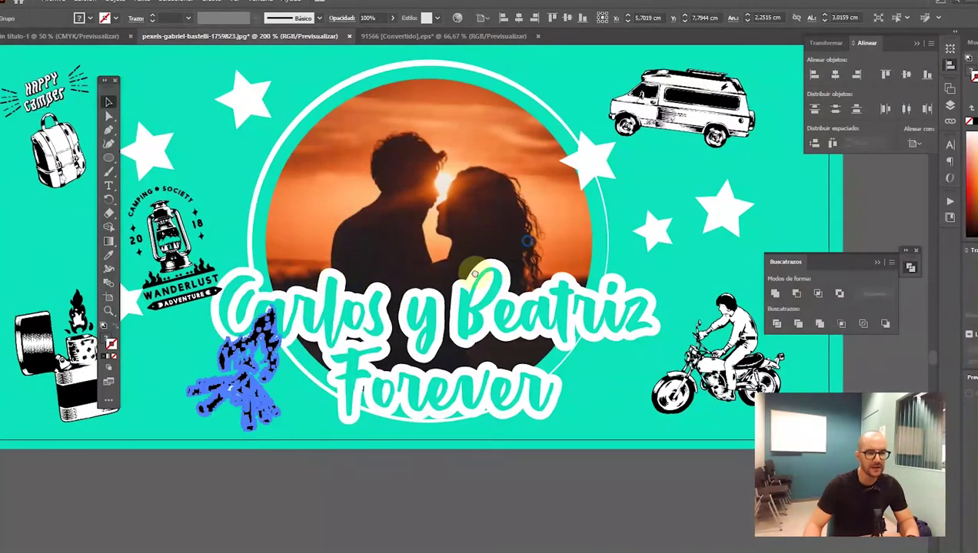
pyautogui.scroll(1, 277, 422)
pyautogui.hscroll(2, 277, 422)
pyautogui.moveTo(195, 422); pyautogui.dragTo(615, 260)
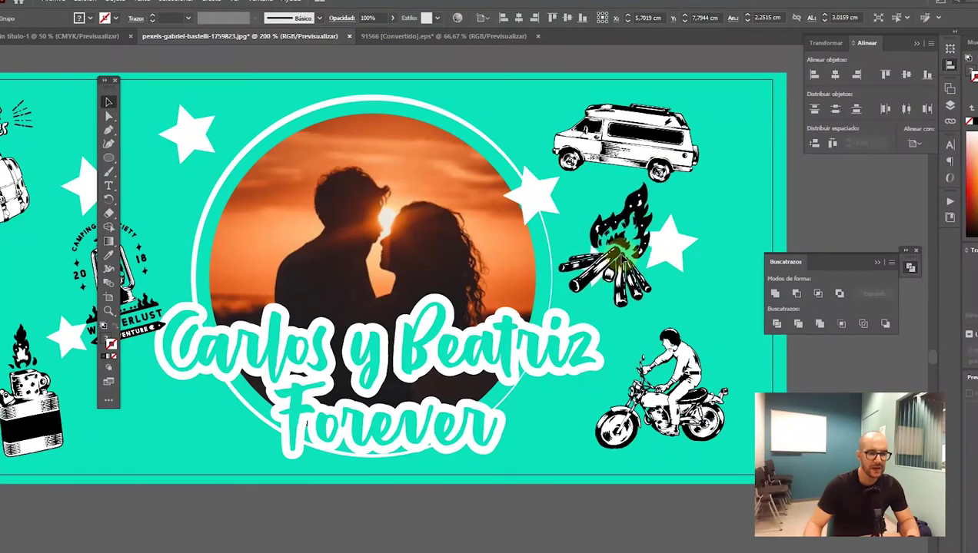
pyautogui.moveTo(615, 260); pyautogui.dragTo(690, 246)
# - Shrink the star beside the campfire and move it to the campfire's right
pyautogui.click(703, 236)
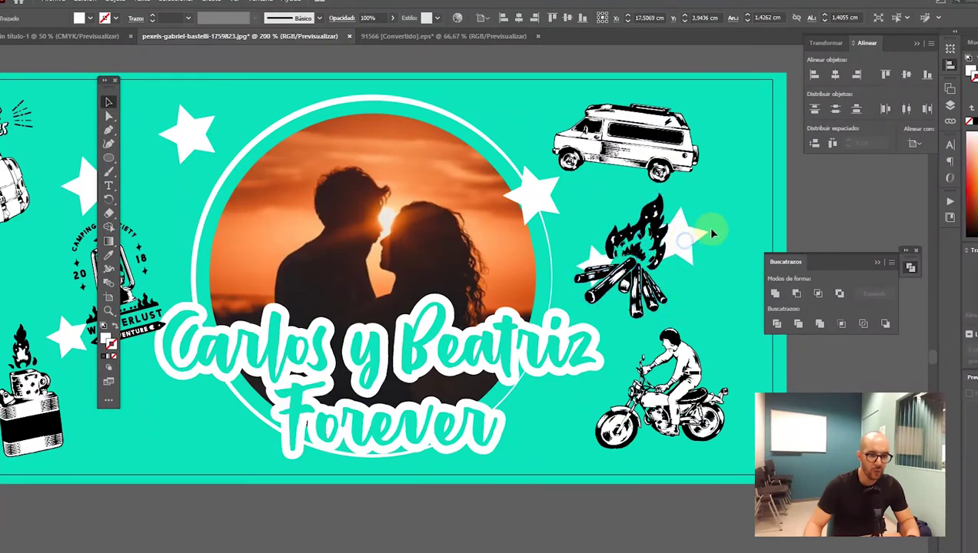
pyautogui.moveTo(761, 216); pyautogui.dragTo(743, 222)
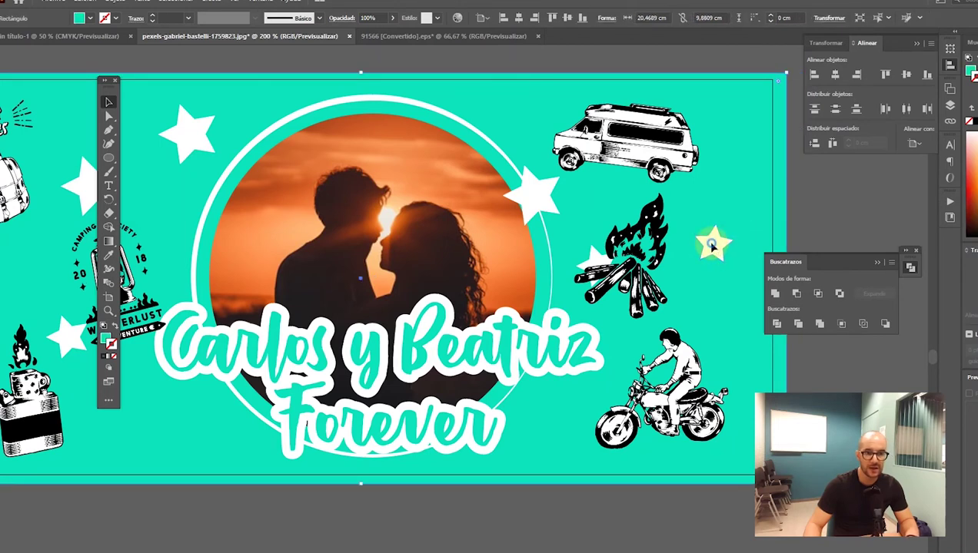
pyautogui.click(721, 244)
pyautogui.moveTo(594, 254)
pyautogui.mouseDown()
pyautogui.moveTo(573, 236)
pyautogui.moveTo(565, 243)
pyautogui.mouseUp()
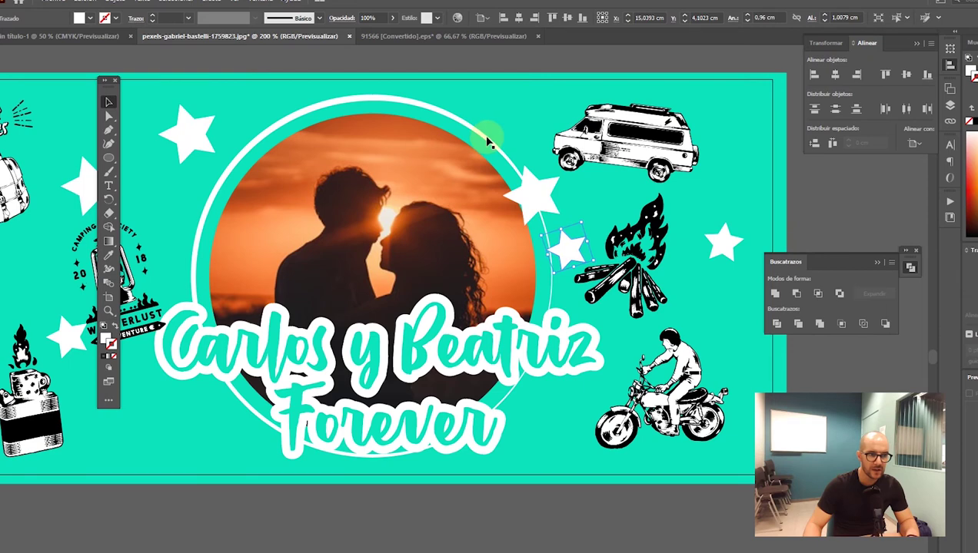
# - Delete the white ring circling the couple photo
pyautogui.click(486, 139)
pyautogui.press('Delete')
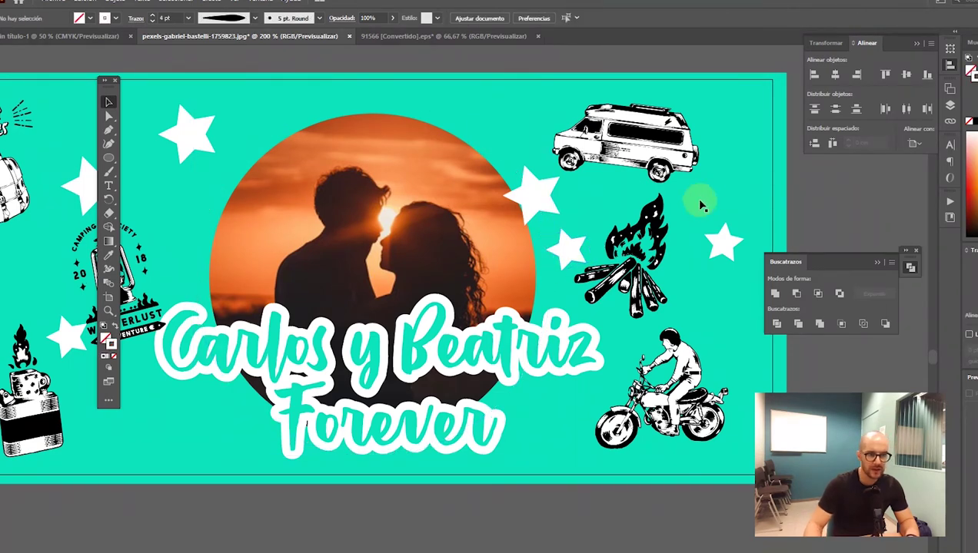
pyautogui.scroll(2, 611, 265)
# - Shrink a white star onto the photo's upper-left edge and nudge the van left
pyautogui.click(565, 246)
pyautogui.moveTo(587, 263); pyautogui.dragTo(572, 258)
pyautogui.moveTo(234, 209); pyautogui.dragTo(298, 242)
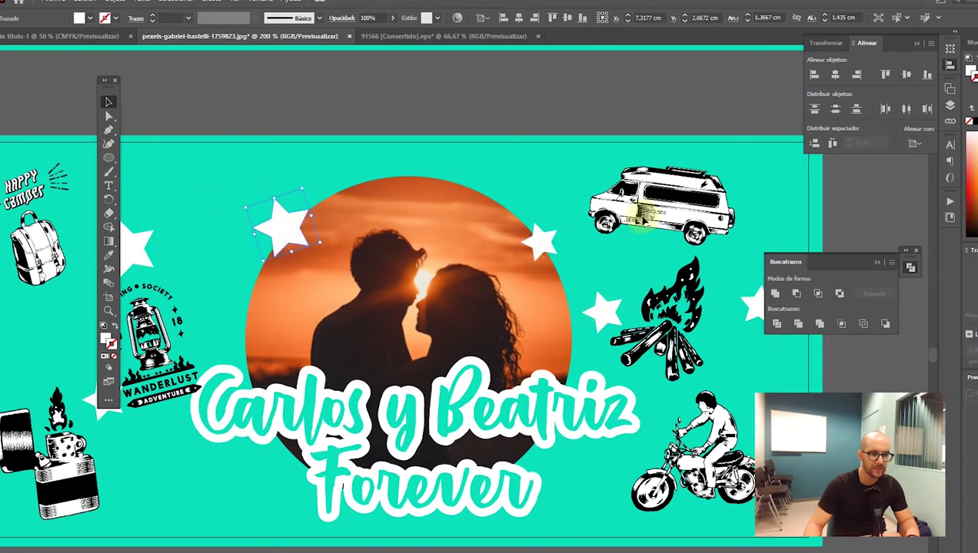
pyautogui.moveTo(644, 217); pyautogui.dragTo(615, 212)
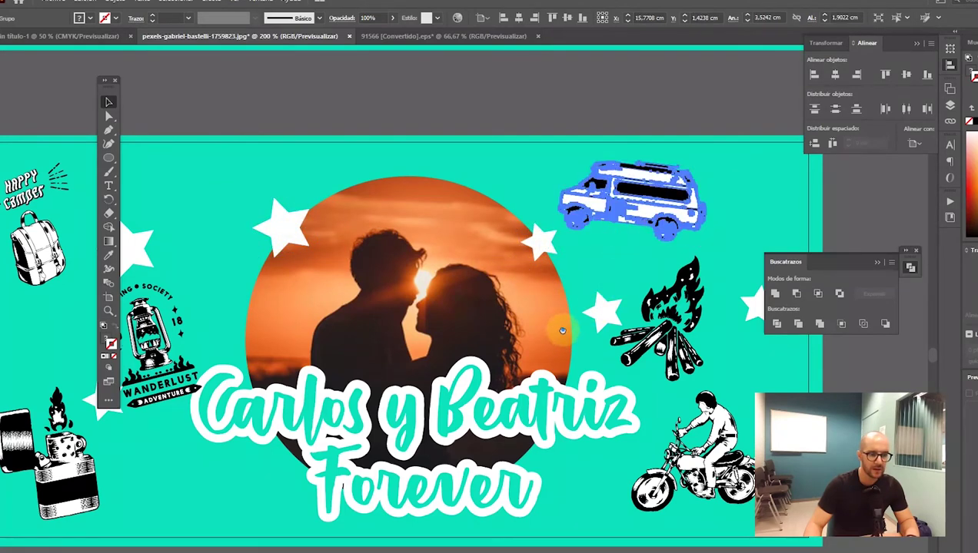
pyautogui.scroll(-2, 562, 331)
pyautogui.scroll(3, 602, 305)
pyautogui.scroll(-2, 485, 272)
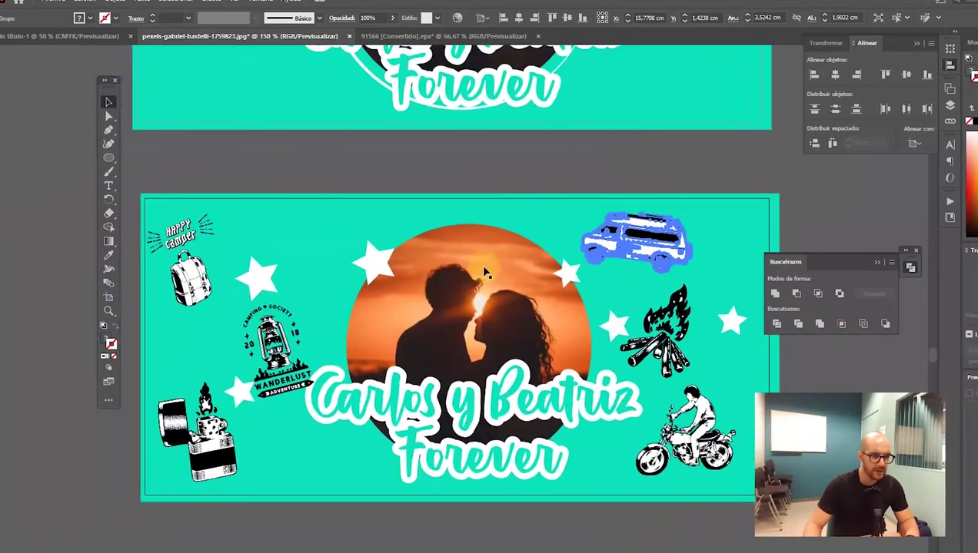
# - Nudge the motorcyclist slightly right and down and move the small star up and right
pyautogui.click(249, 269)
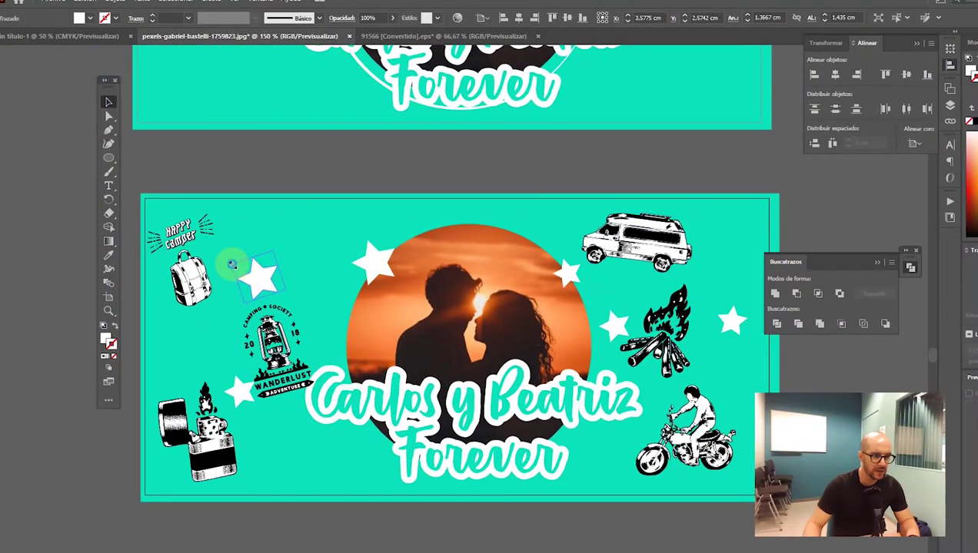
pyautogui.click(408, 501)
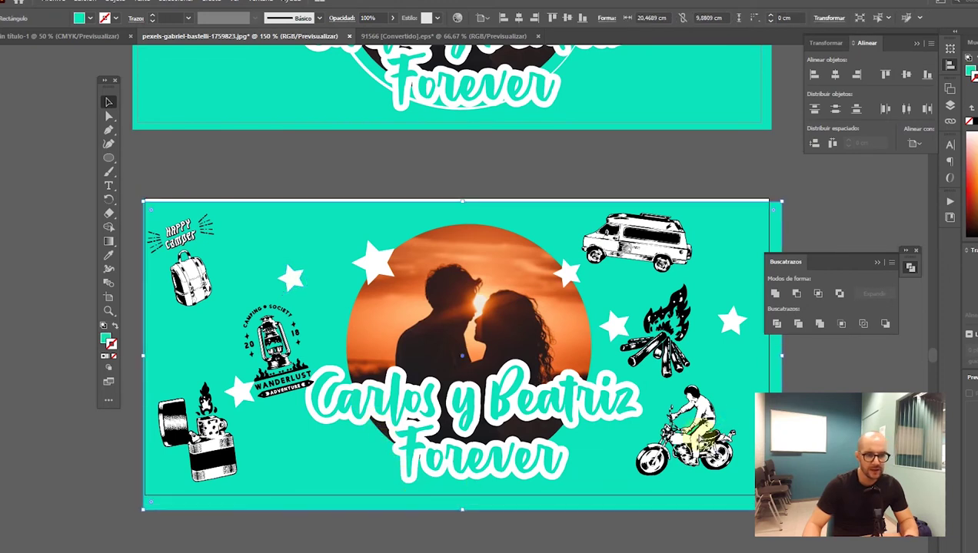
pyautogui.moveTo(685, 442); pyautogui.dragTo(694, 447)
pyautogui.click(275, 346)
pyautogui.moveTo(298, 278); pyautogui.dragTo(303, 268)
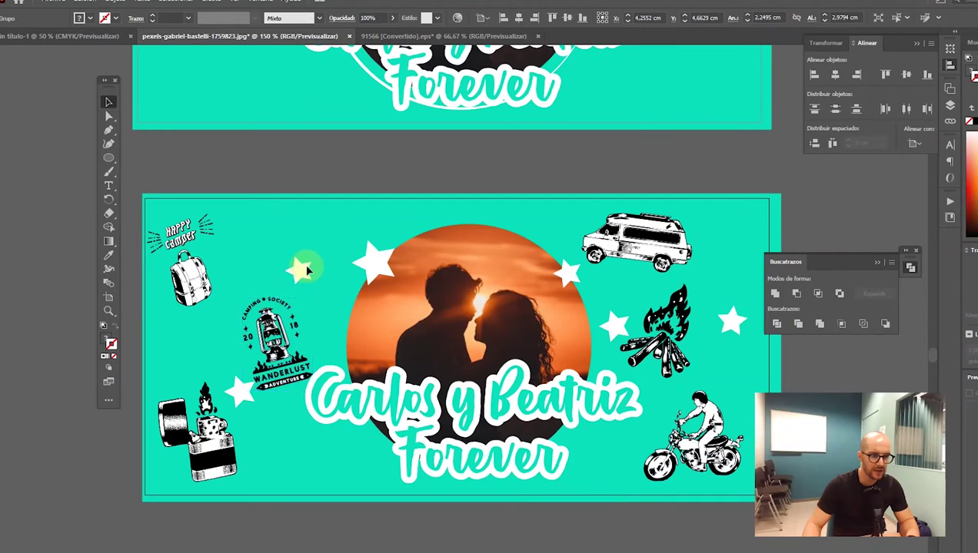
# - Shift the Happy Camper backpack group slightly to the right
pyautogui.click(365, 258)
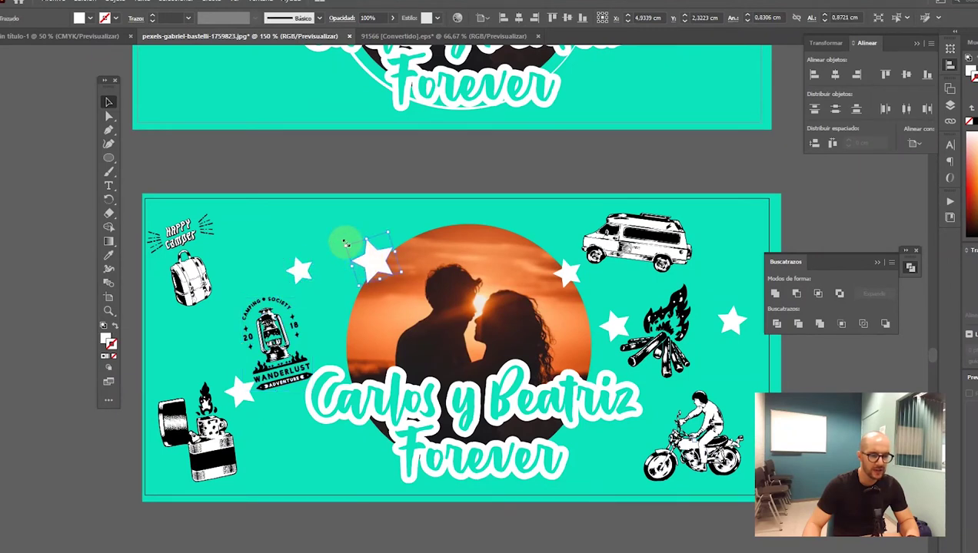
pyautogui.click(343, 189)
pyautogui.moveTo(214, 286); pyautogui.dragTo(225, 288)
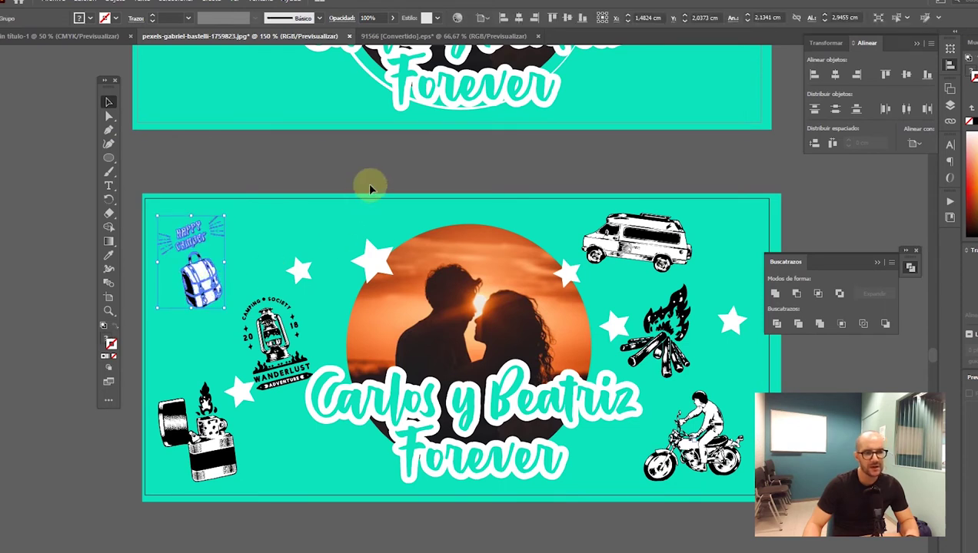
pyautogui.click(341, 294)
# - Rotate the tilted Wanderlust lantern badge upright and zoom out to the whole banner
pyautogui.click(286, 349)
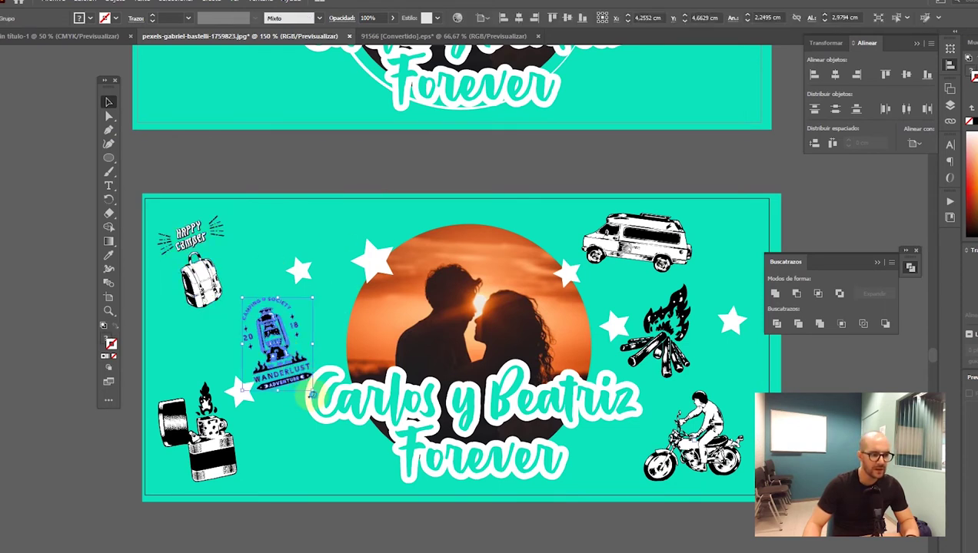
pyautogui.moveTo(311, 393); pyautogui.dragTo(312, 349)
pyautogui.click(357, 173)
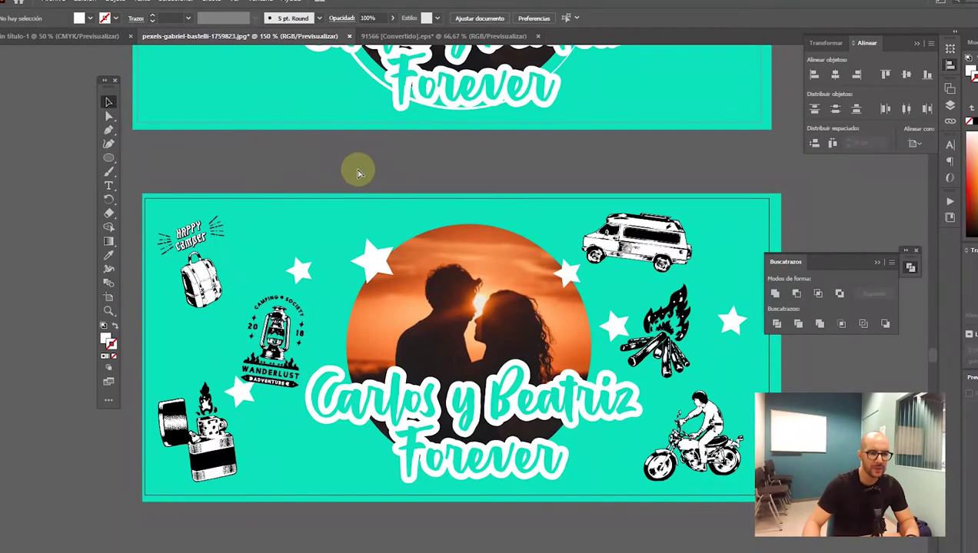
pyautogui.hotkey('ctrl', '-')
pyautogui.scroll(-3, 380, 217)
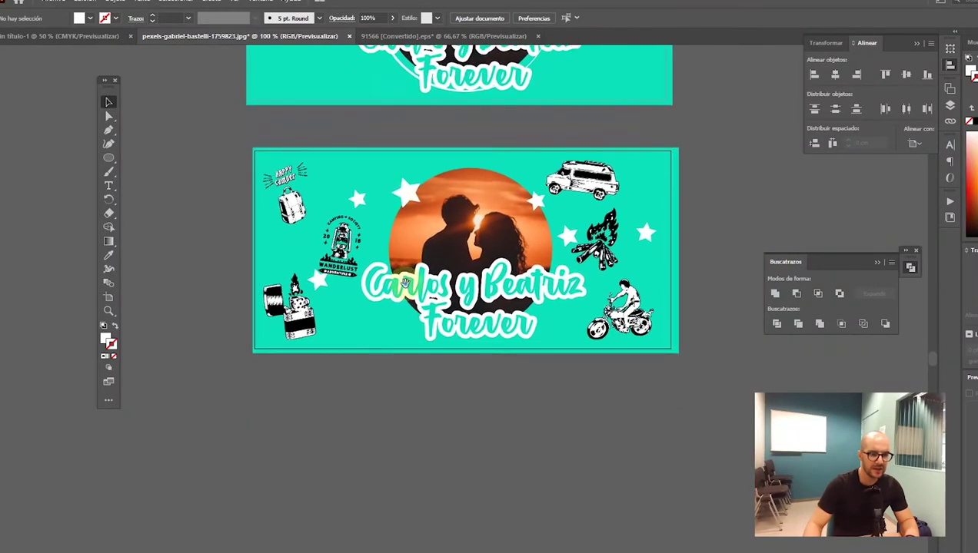
# - Alt-drag the lower banner's artboard downward to create the copy 'Mesa de trabajo 1 copia 5'
pyautogui.scroll(-3, 392, 204)
pyautogui.hotkey('shift', 'o')
pyautogui.click(408, 188)
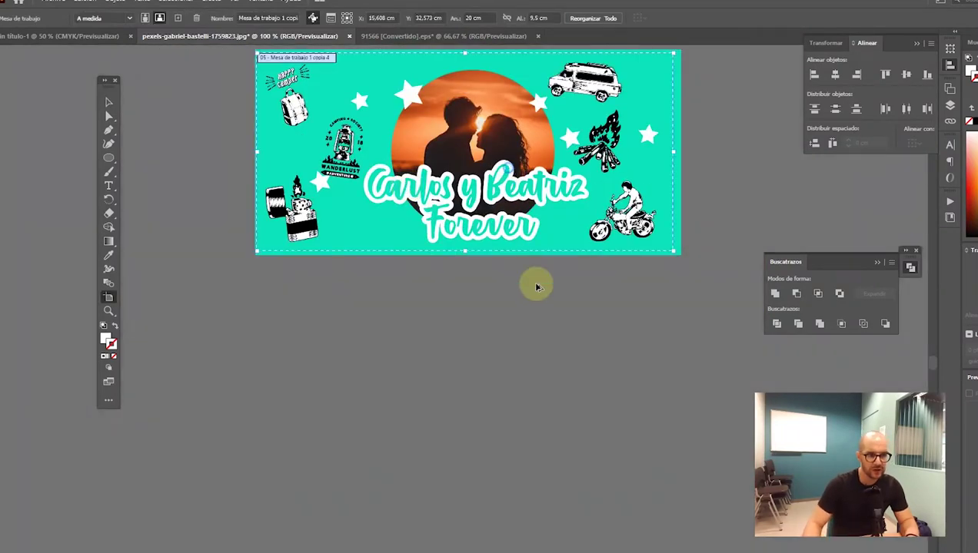
pyautogui.moveTo(507, 163); pyautogui.dragTo(524, 411)
pyautogui.click(107, 105)
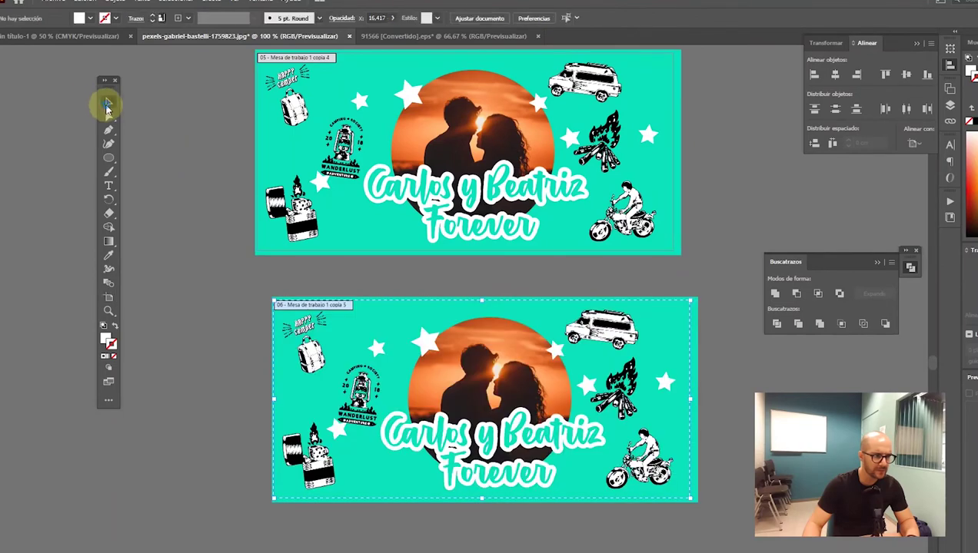
pyautogui.click(294, 451)
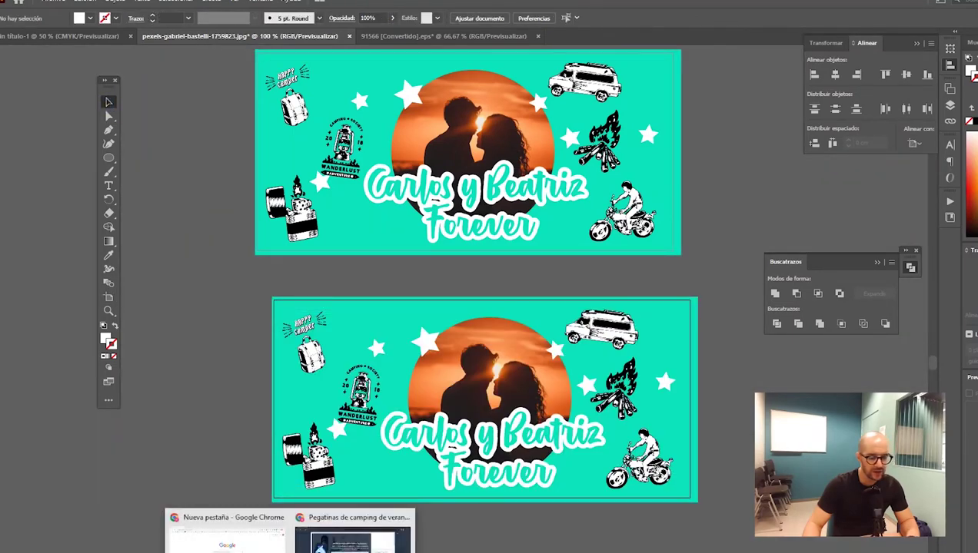
# - Back in Freepik, dismiss the attribution notice and start a new 'background' search
pyautogui.click(352, 538)
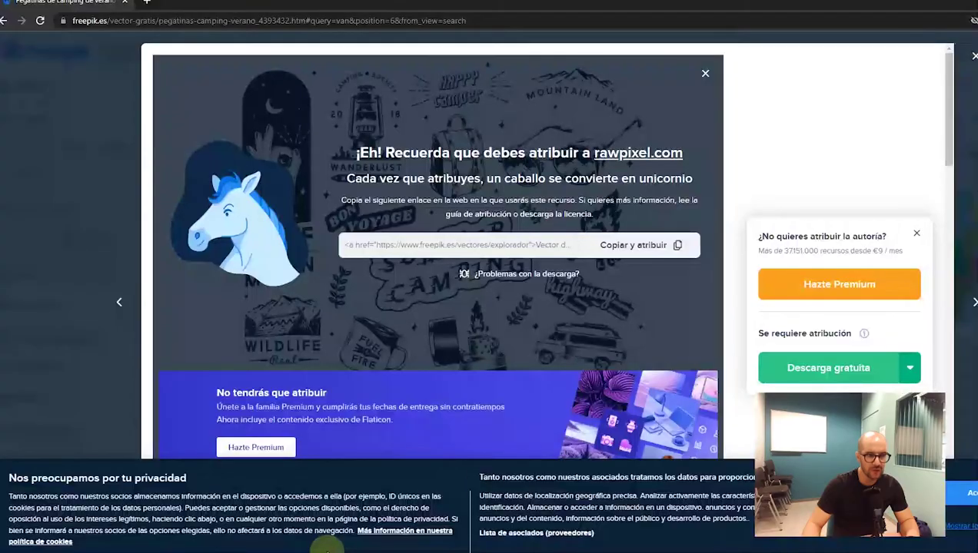
pyautogui.click(973, 56)
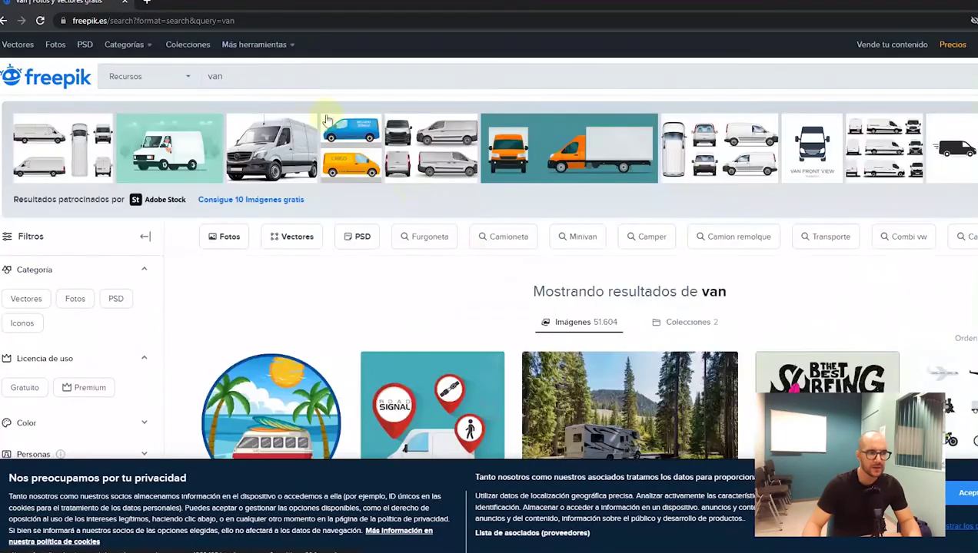
pyautogui.click(218, 80)
pyautogui.write('background')
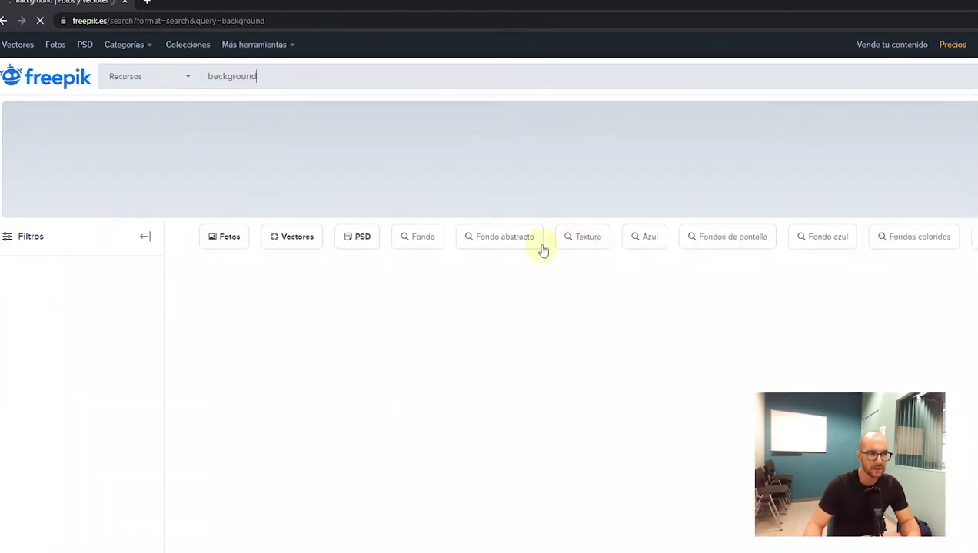
# - Scroll through the 'background beach' image results
pyautogui.scroll(-3, 489, 308)
pyautogui.scroll(-1, 489, 307)
pyautogui.scroll(-2, 489, 308)
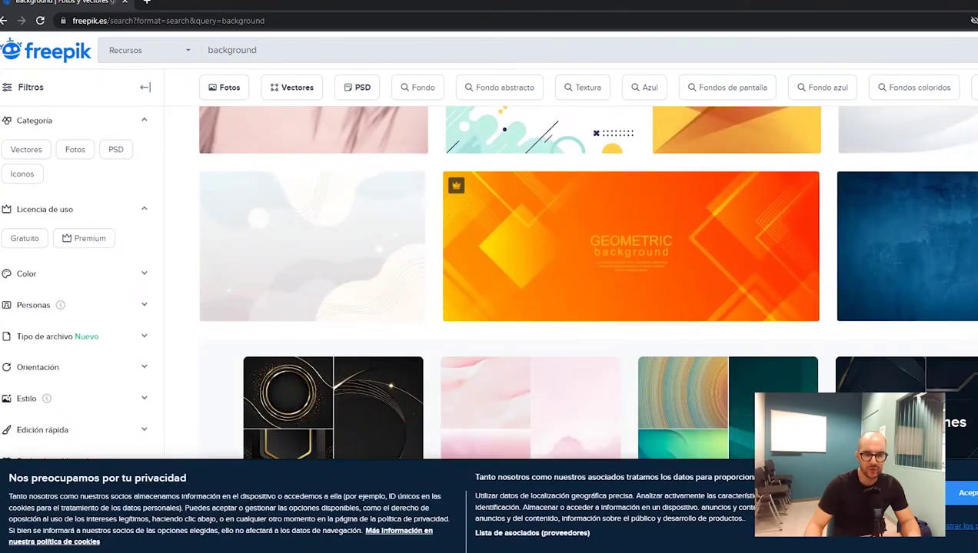
pyautogui.scroll(-1, 489, 307)
pyautogui.scroll(-4, 489, 307)
pyautogui.scroll(-1, 488, 307)
pyautogui.scroll(-1, 489, 307)
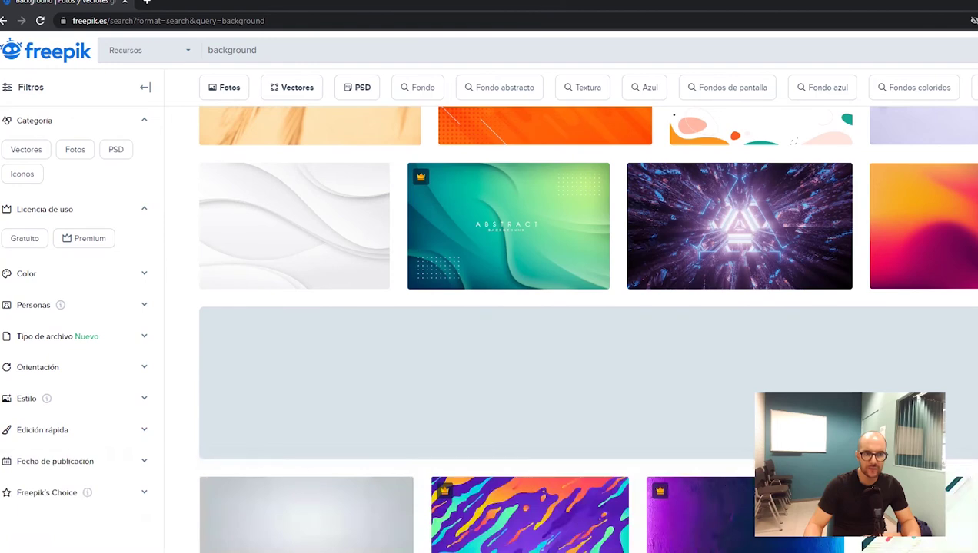
pyautogui.scroll(-1, 489, 308)
pyautogui.scroll(-2, 488, 307)
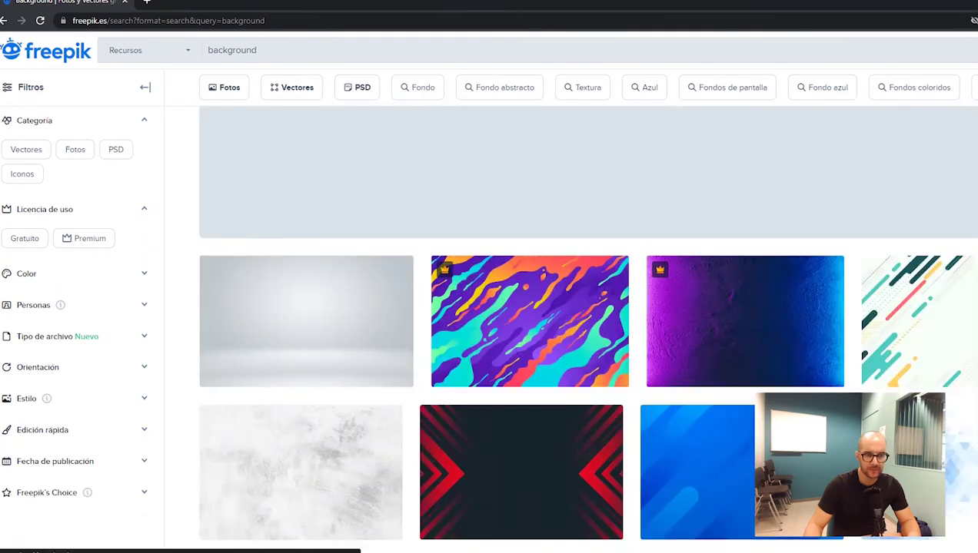
pyautogui.scroll(-2, 489, 307)
pyautogui.scroll(2, 489, 308)
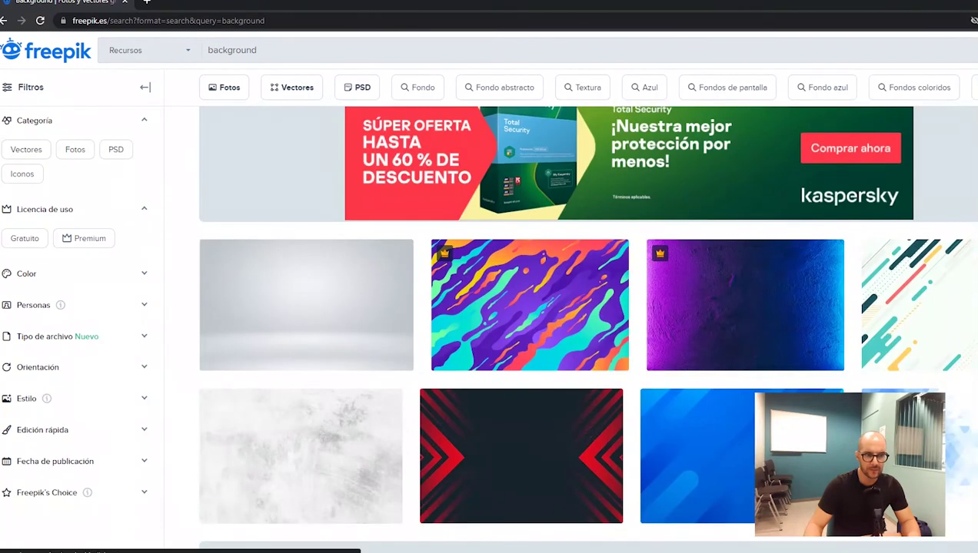
pyautogui.scroll(-3, 489, 308)
pyautogui.scroll(-2, 489, 307)
pyautogui.scroll(-1, 489, 307)
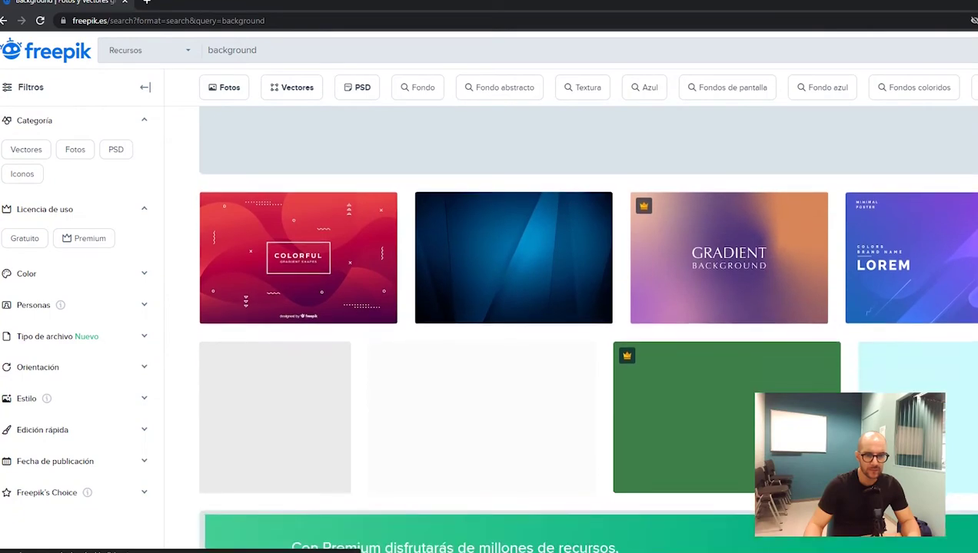
pyautogui.scroll(-1, 488, 307)
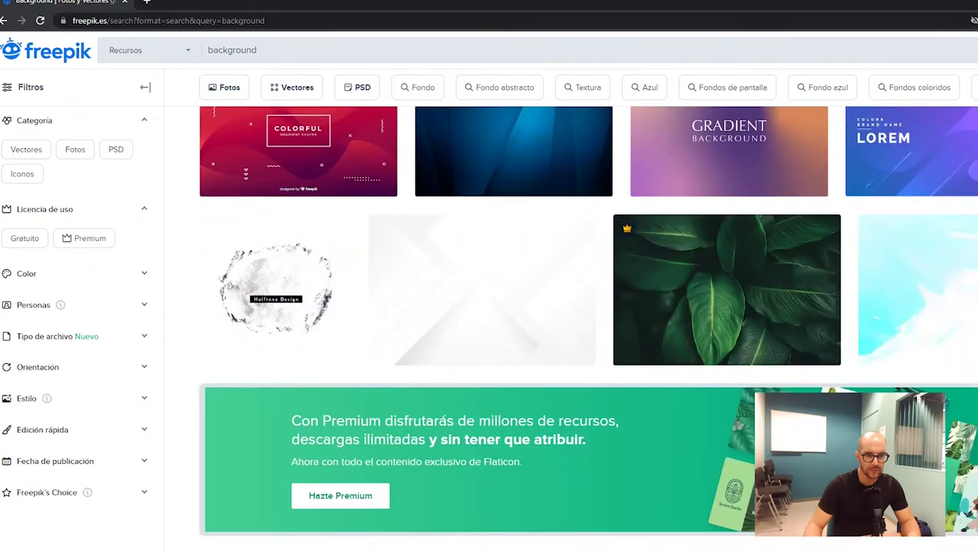
pyautogui.scroll(-2, 489, 307)
pyautogui.scroll(-2, 489, 307)
pyautogui.scroll(-3, 489, 307)
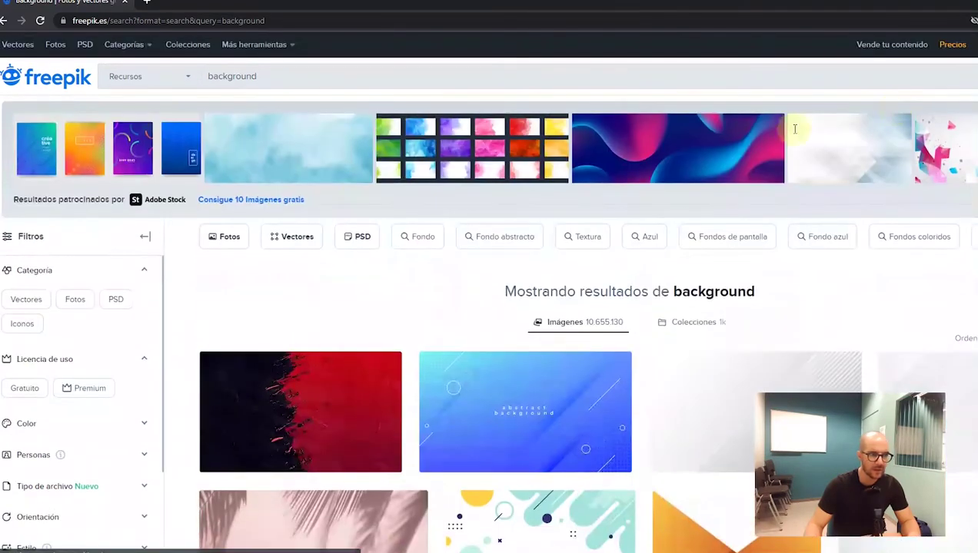
pyautogui.click(262, 76)
# - Search Freepik for 'background beach' and browse the palm and beach results
pyautogui.click(272, 75)
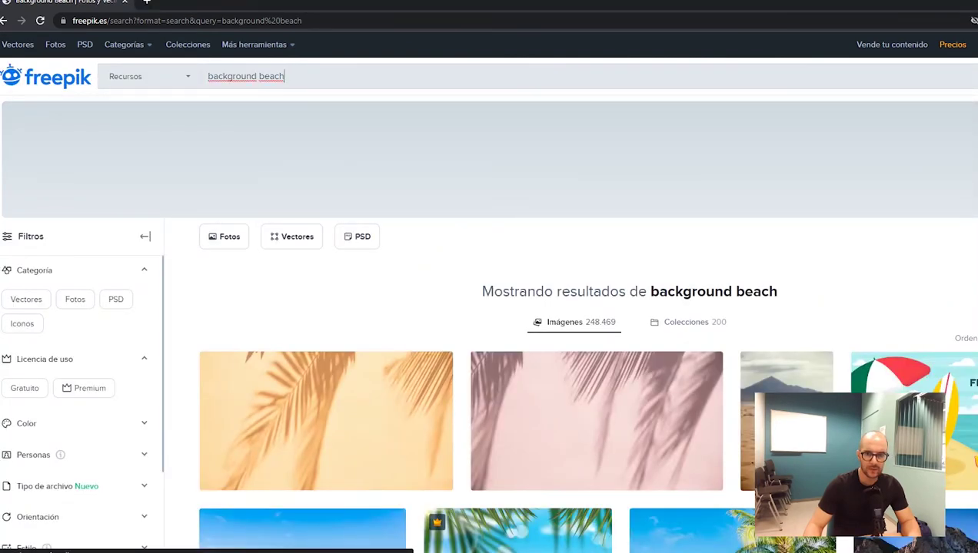
pyautogui.scroll(-3, 492, 323)
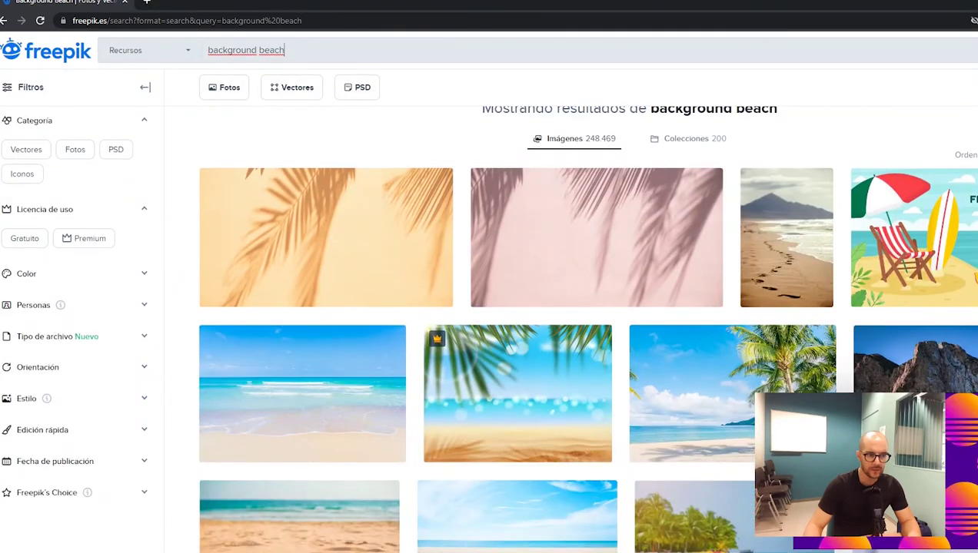
pyautogui.scroll(-3, 584, 323)
pyautogui.scroll(4, 584, 323)
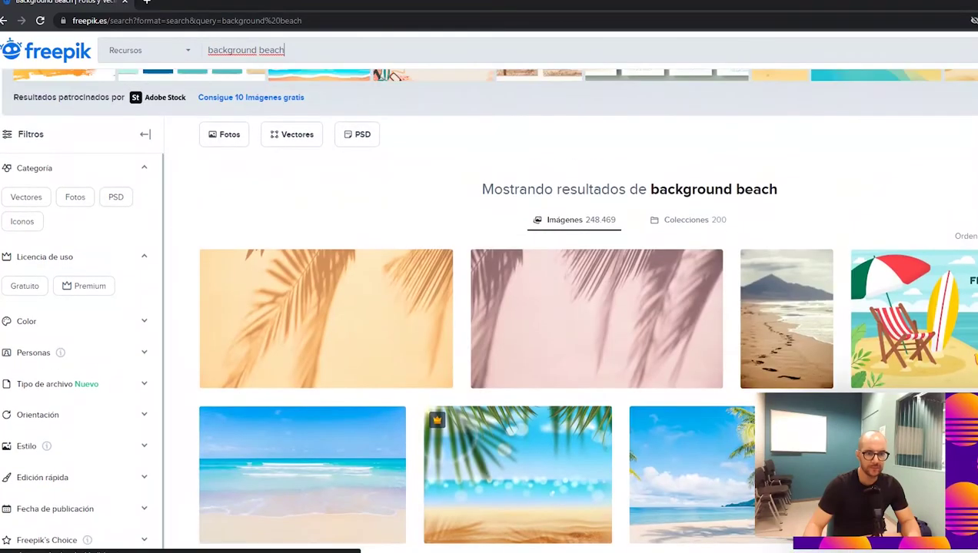
pyautogui.scroll(-5, 568, 323)
pyautogui.scroll(3, 569, 323)
pyautogui.scroll(3, 425, 316)
# - Download the free palm-leaf shadows photo and find its JPG in the Descargas folder
pyautogui.click(379, 317)
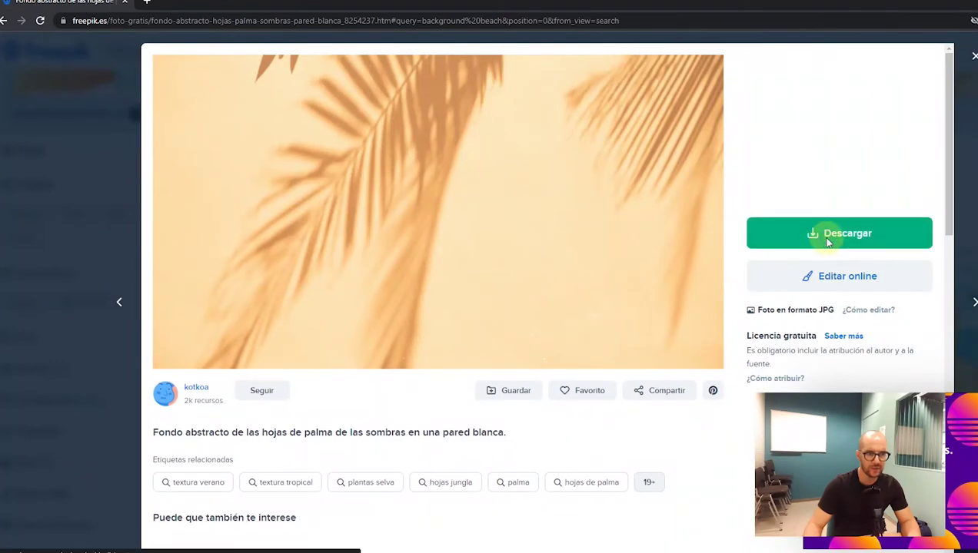
pyautogui.click(823, 233)
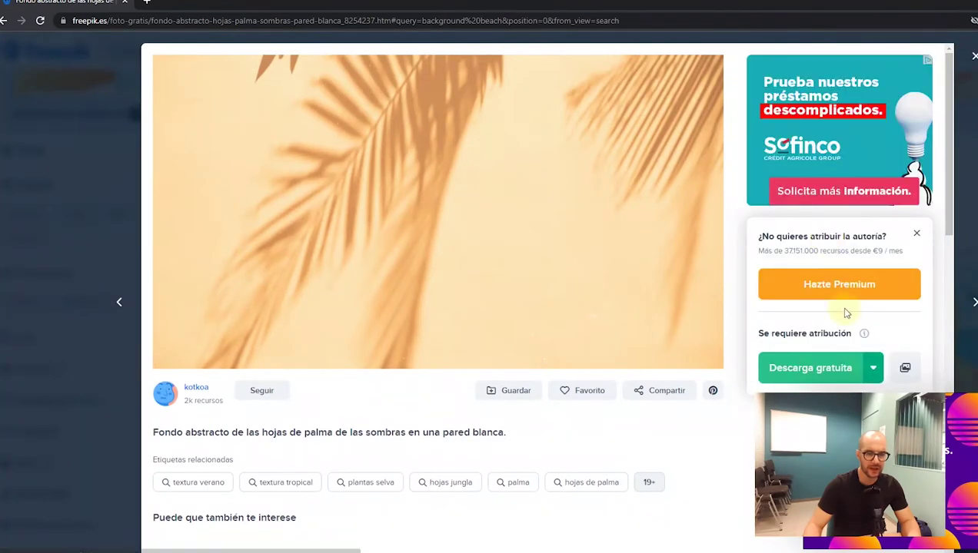
pyautogui.click(838, 368)
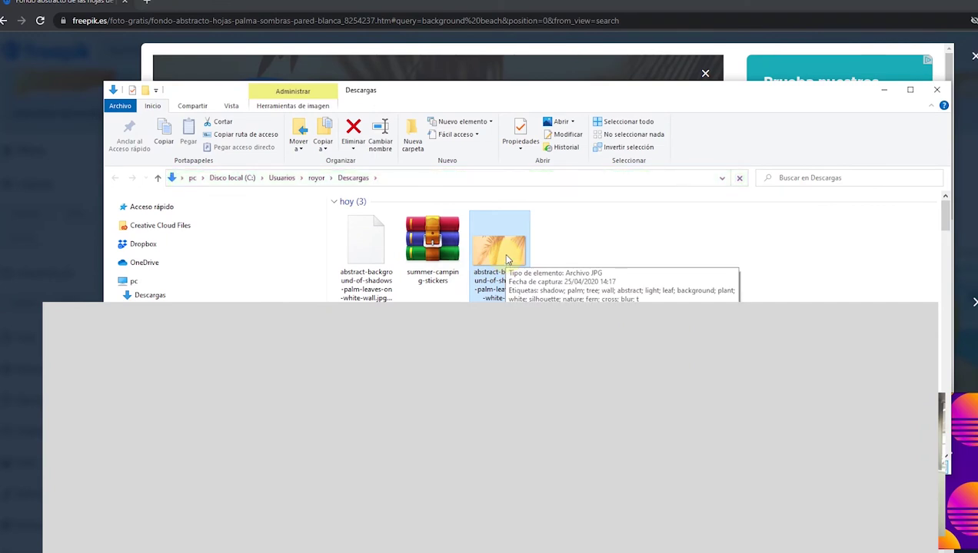
pyautogui.doubleClick(507, 259)
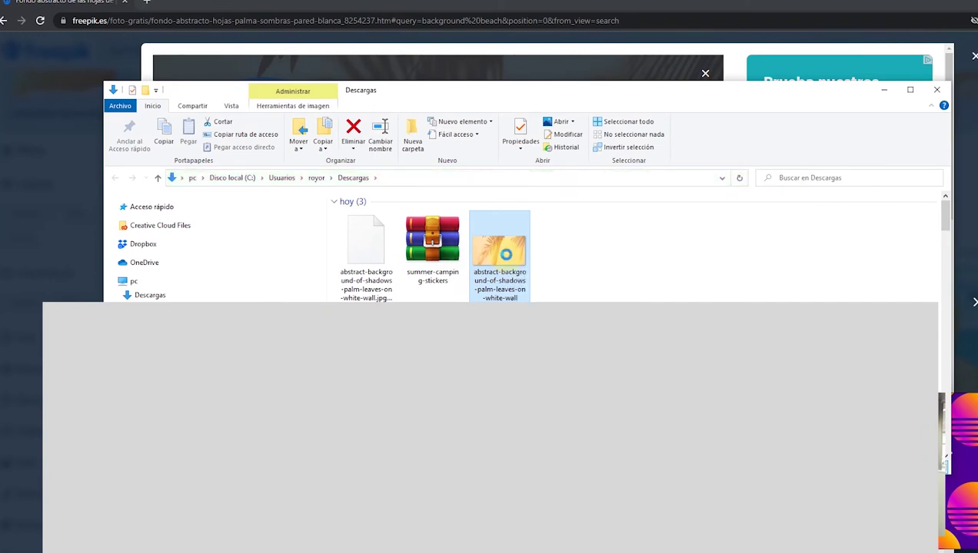
pyautogui.rightClick(506, 259)
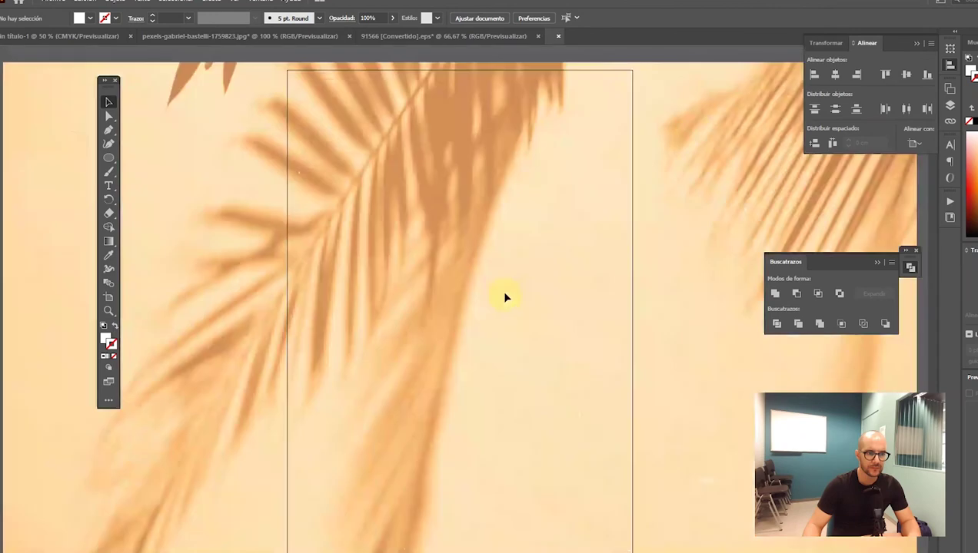
# - Move the palm-leaf photo out of its document into the Carlos y Beatriz design
pyautogui.hotkey('ctrl', '-')
pyautogui.hotkey('ctrl', '-')
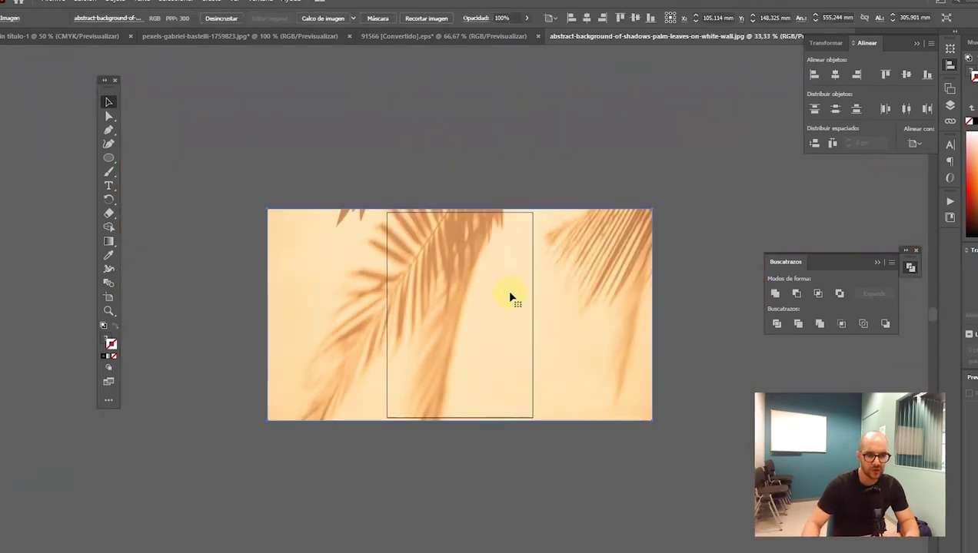
pyautogui.click(549, 310)
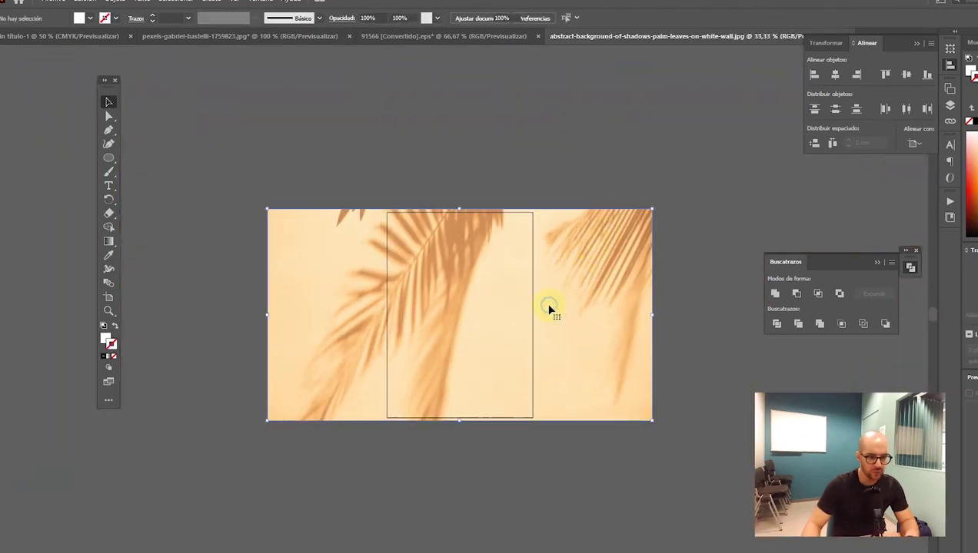
pyautogui.press('Delete')
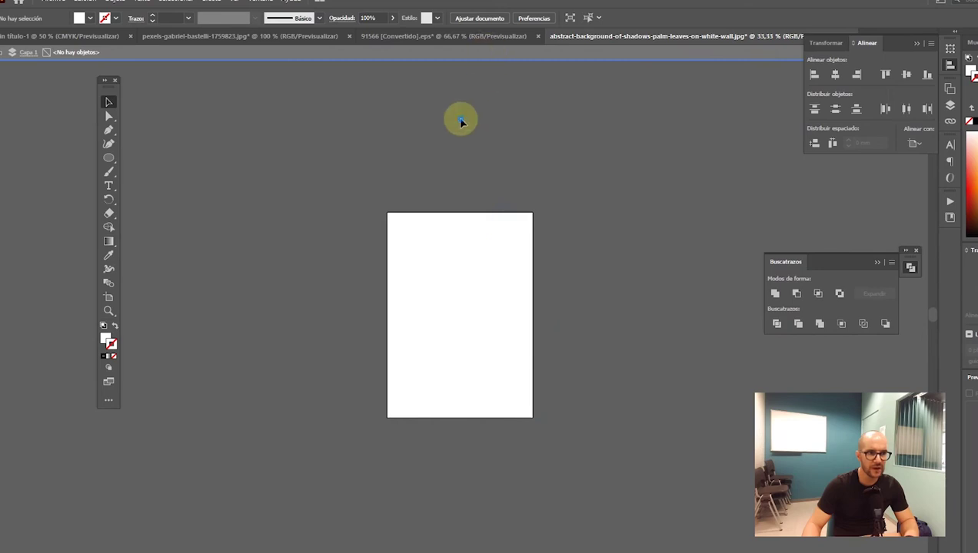
pyautogui.click(277, 39)
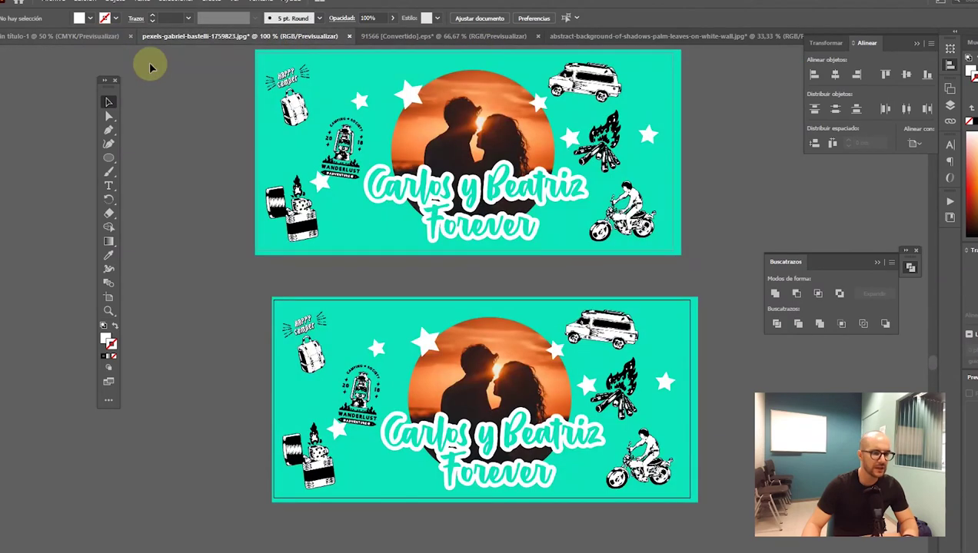
pyautogui.hotkey('ctrl', 'v')
pyautogui.hotkey('ctrl', '-')
pyautogui.hotkey('ctrl', '-')
pyautogui.hotkey('ctrl', '-')
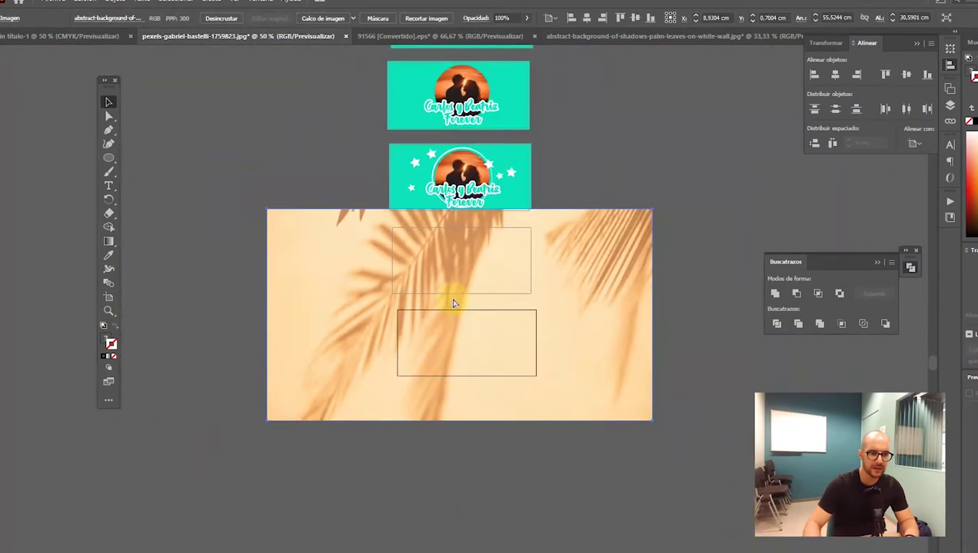
# - Shrink the palm-leaf photo and send it behind the turquoise background rectangle
pyautogui.moveTo(313, 233)
pyautogui.mouseDown()
pyautogui.moveTo(519, 348)
pyautogui.moveTo(458, 323)
pyautogui.mouseUp()
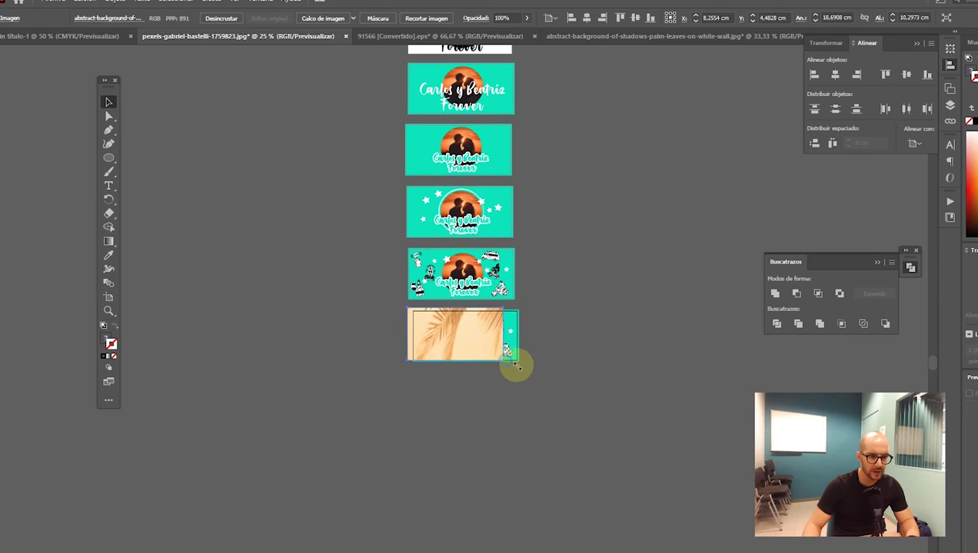
pyautogui.hotkey('ctrl', '+')
pyautogui.hotkey('ctrl', '+')
pyautogui.hotkey('ctrl', '+')
pyautogui.hotkey('ctrl', '+')
pyautogui.rightClick(534, 373)
pyautogui.moveTo(570, 466)
pyautogui.click(727, 506)
pyautogui.click(667, 401)
pyautogui.press('Delete')
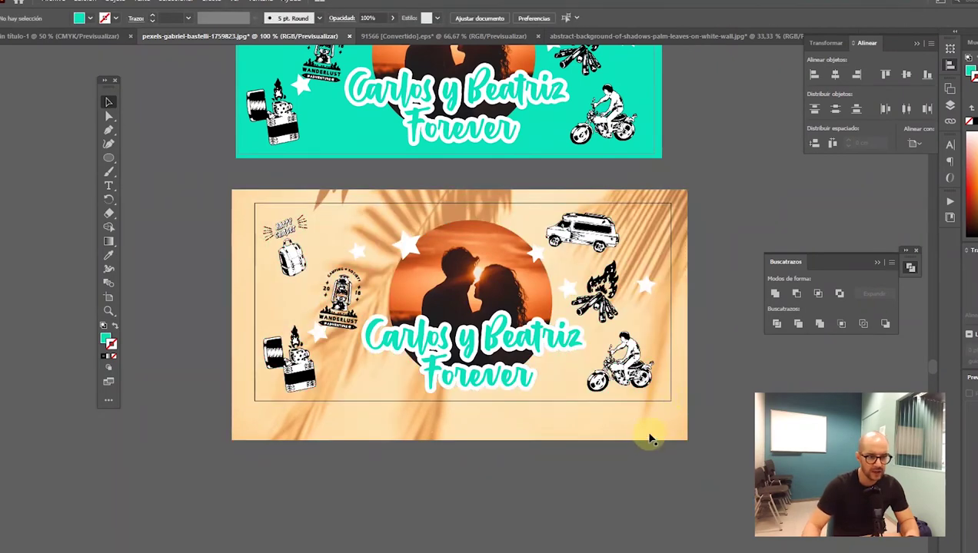
pyautogui.hotkey('ctrl', 'z')
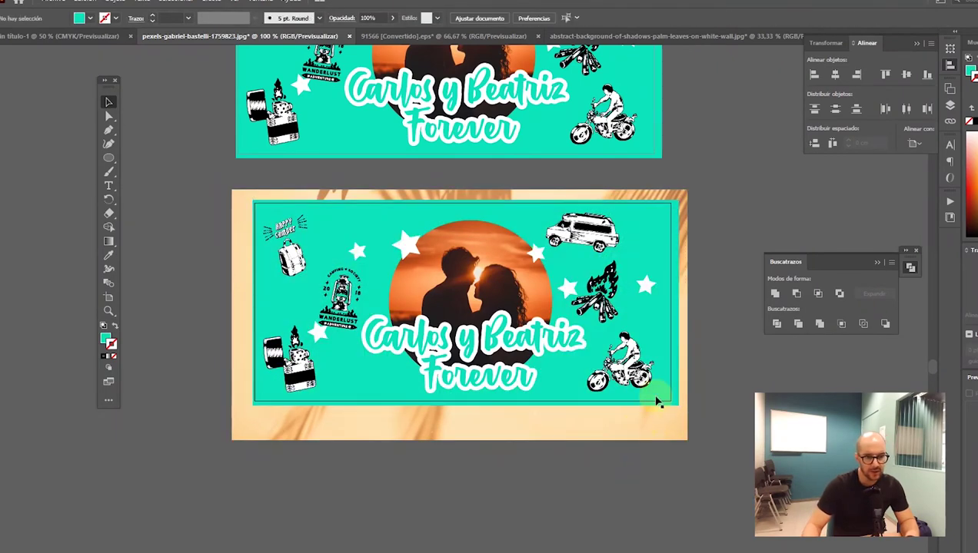
# - Set the turquoise background rectangle to 82% opacity so the palm shadows show through
pyautogui.click(392, 19)
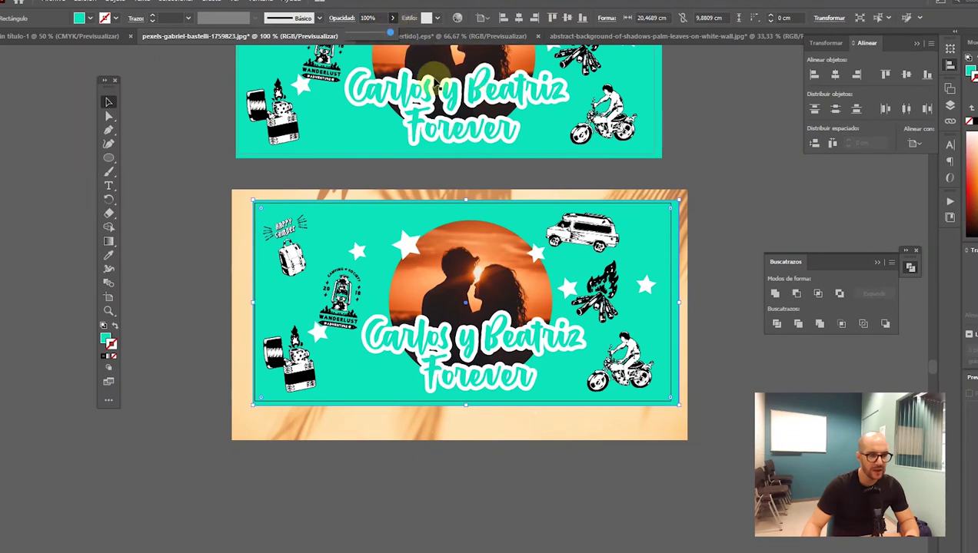
pyautogui.click(692, 273)
pyautogui.click(670, 281)
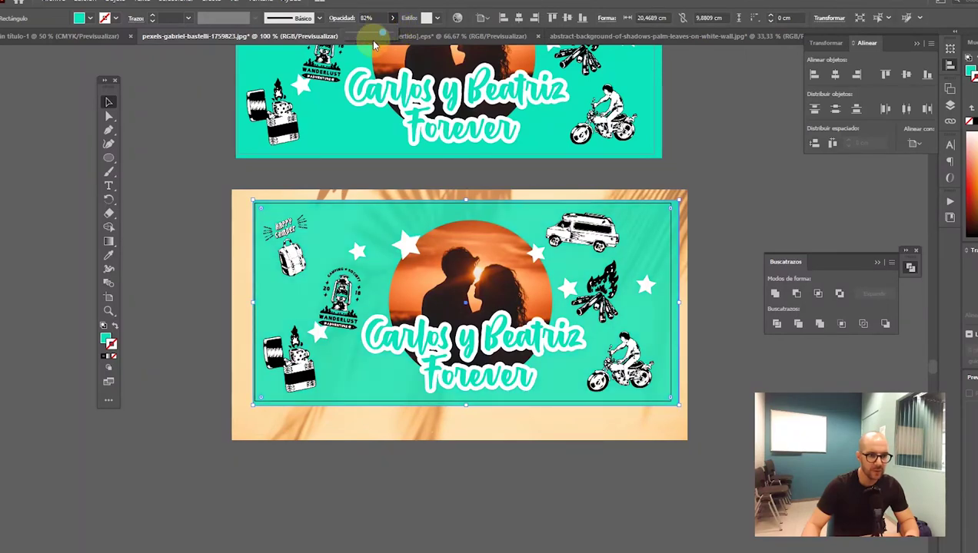
pyautogui.click(209, 224)
# - Trim the palm-leaf background photo to fit the design's edges
pyautogui.hotkey('ctrl', '+')
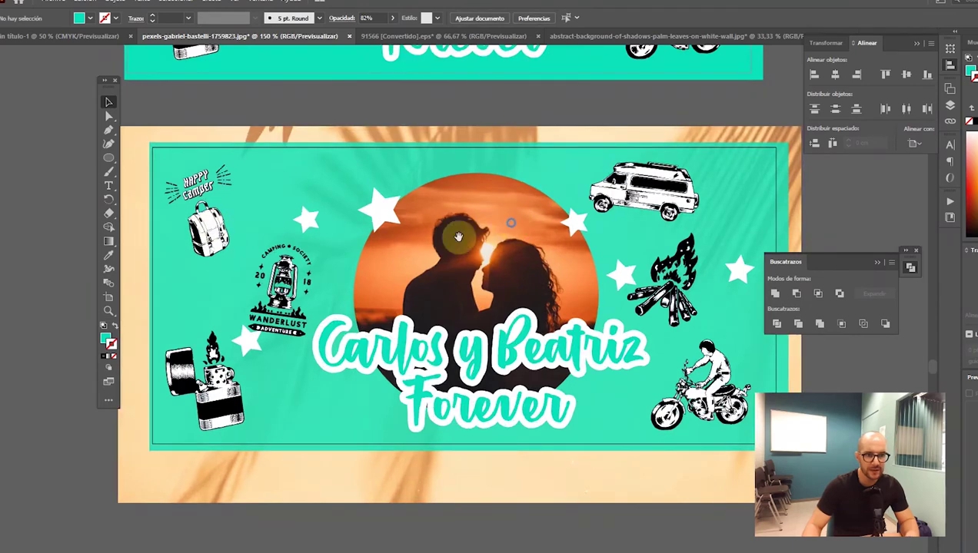
pyautogui.moveTo(458, 236); pyautogui.dragTo(378, 264)
pyautogui.moveTo(713, 191)
pyautogui.mouseDown()
pyautogui.moveTo(704, 200)
pyautogui.moveTo(730, 217)
pyautogui.mouseUp()
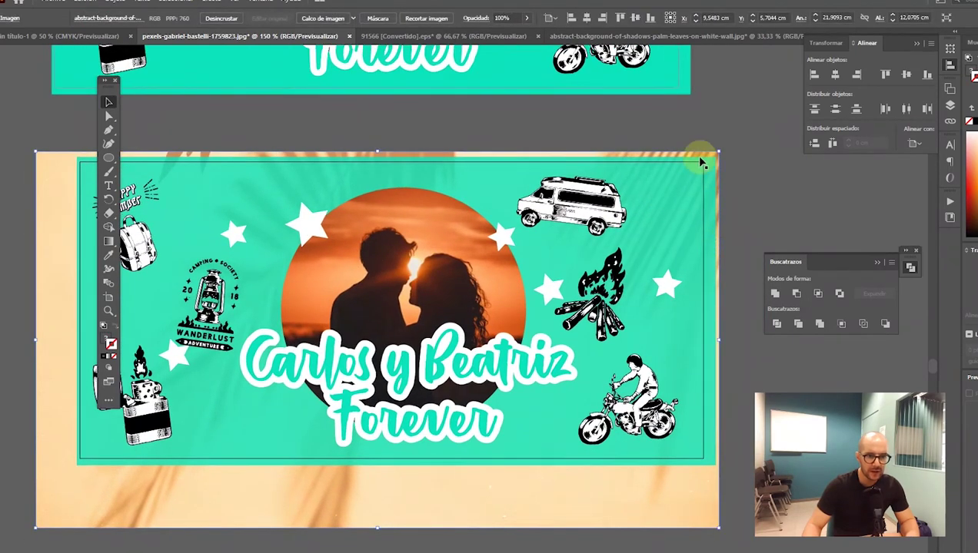
pyautogui.moveTo(371, 240); pyautogui.dragTo(496, 237)
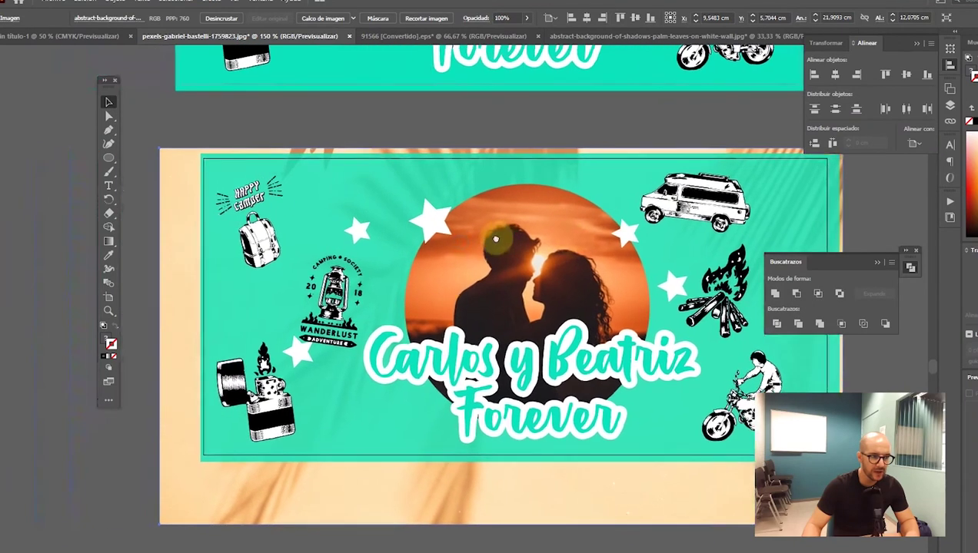
pyautogui.moveTo(160, 525); pyautogui.dragTo(133, 480)
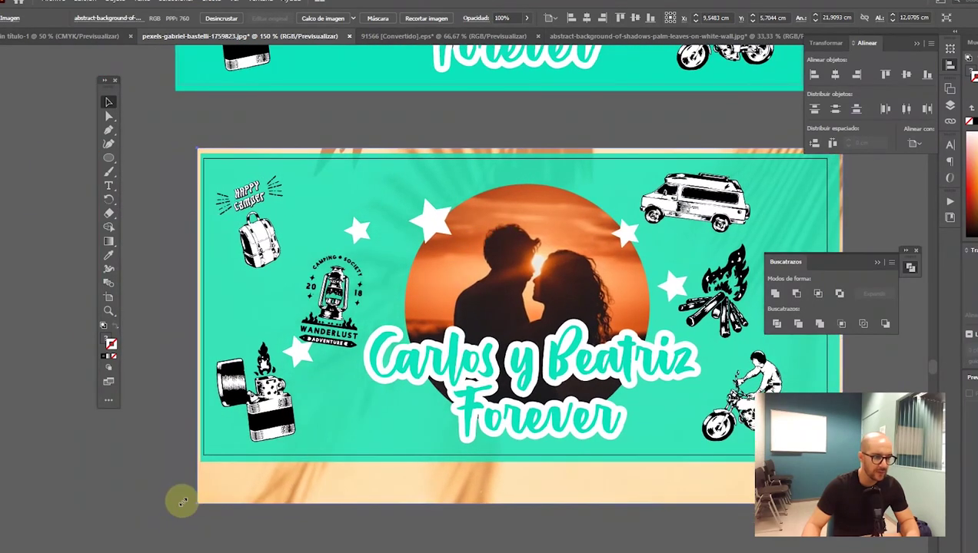
pyautogui.click(133, 481)
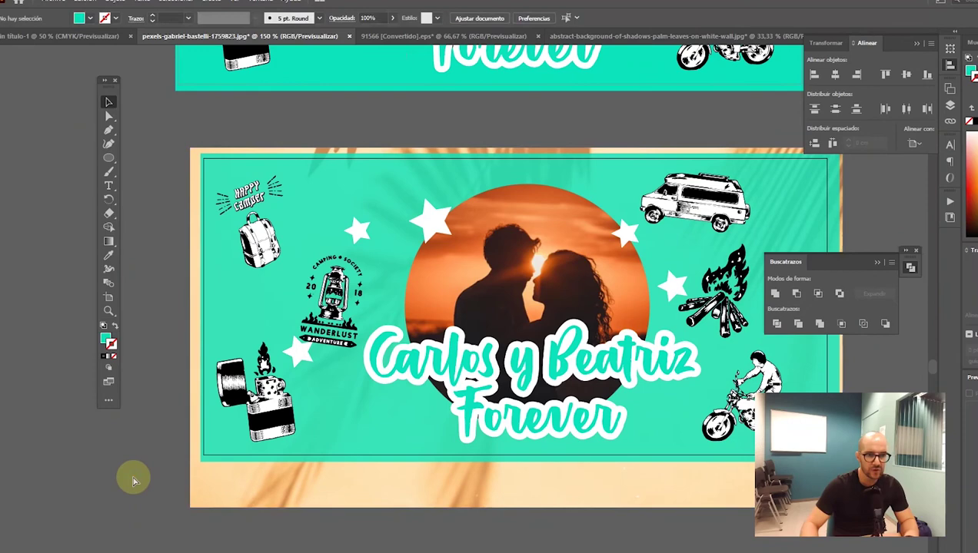
pyautogui.scroll(-2, 133, 476)
pyautogui.scroll(1, 284, 429)
pyautogui.scroll(2, 284, 440)
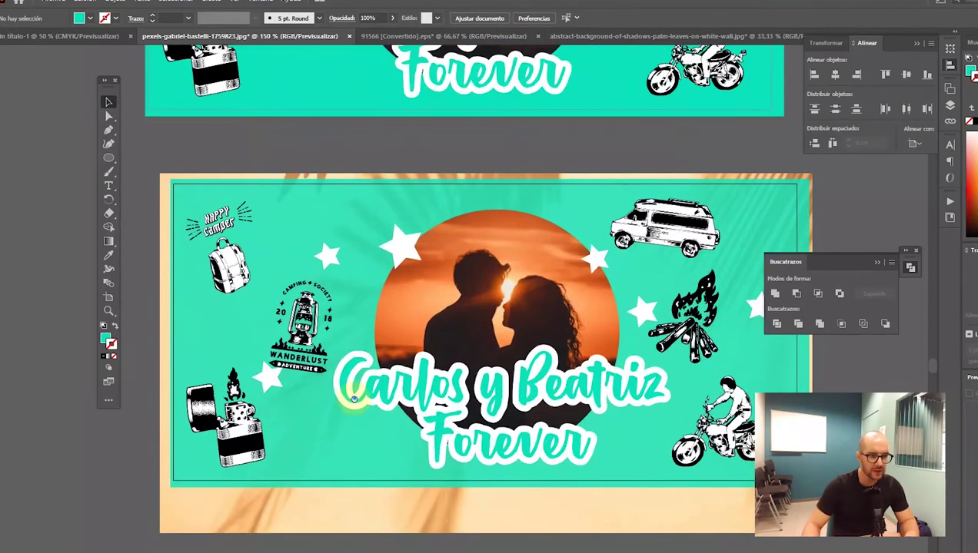
# - Select all the stars around the photo circle and delete them
pyautogui.moveTo(353, 397); pyautogui.dragTo(332, 414)
pyautogui.moveTo(256, 410); pyautogui.dragTo(279, 429)
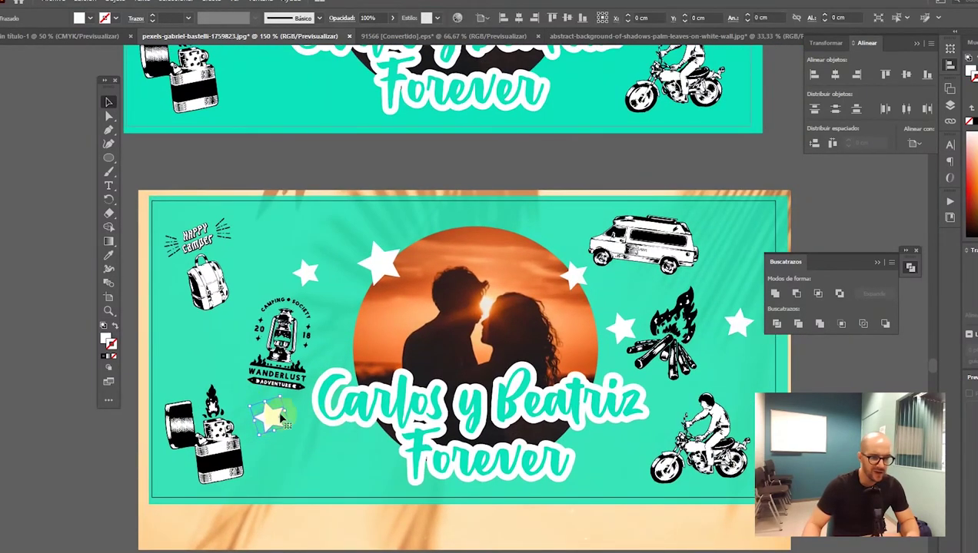
pyautogui.keyDown('shift'); pyautogui.click(385, 264); pyautogui.keyUp('shift')
pyautogui.keyDown('shift'); pyautogui.click(269, 416); pyautogui.keyUp('shift')
pyautogui.keyDown('shift'); pyautogui.click(575, 275); pyautogui.keyUp('shift')
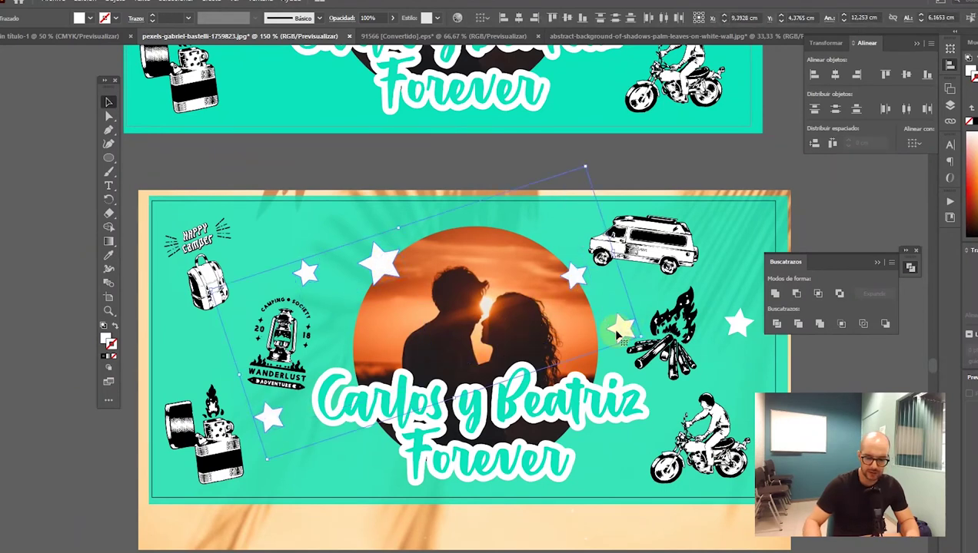
pyautogui.press('Delete')
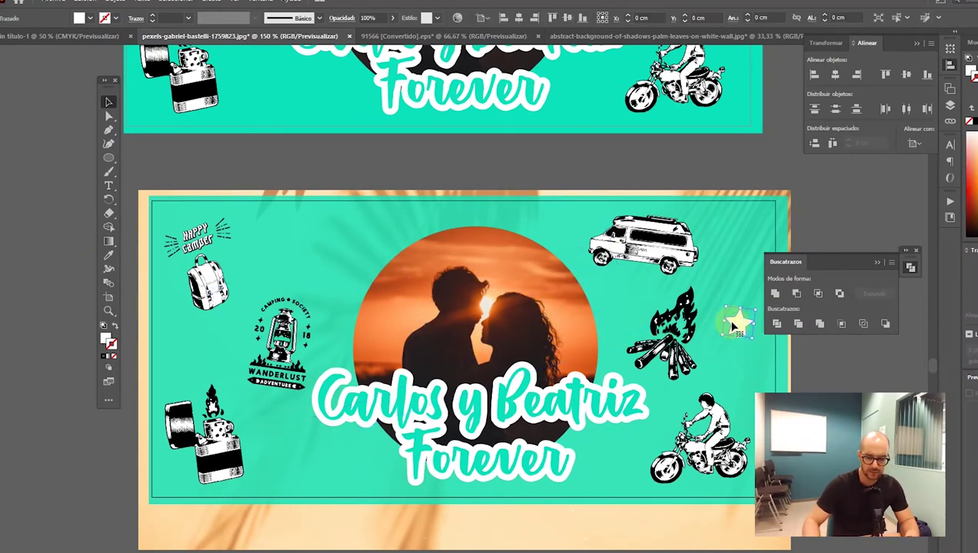
# - Enlarge and tilt the van so it overhangs the banner's right edge
pyautogui.moveTo(679, 273); pyautogui.dragTo(476, 288)
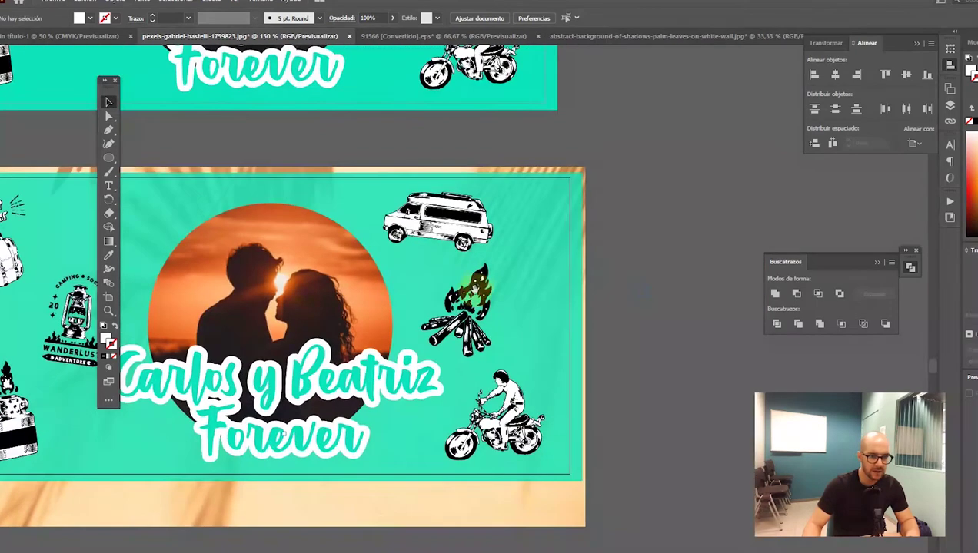
pyautogui.moveTo(483, 211); pyautogui.dragTo(564, 219)
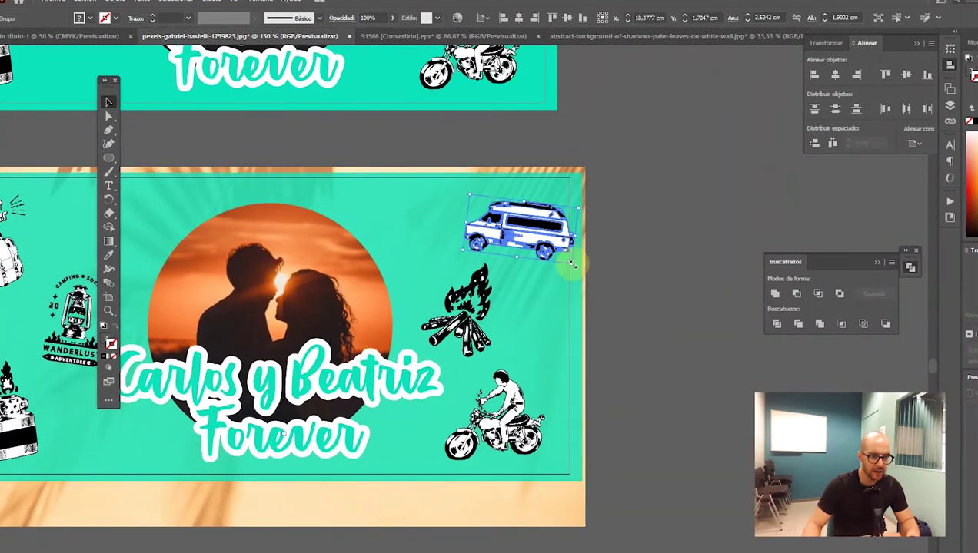
pyautogui.moveTo(572, 261); pyautogui.dragTo(636, 311)
pyautogui.hotkey('ctrl', 'z')
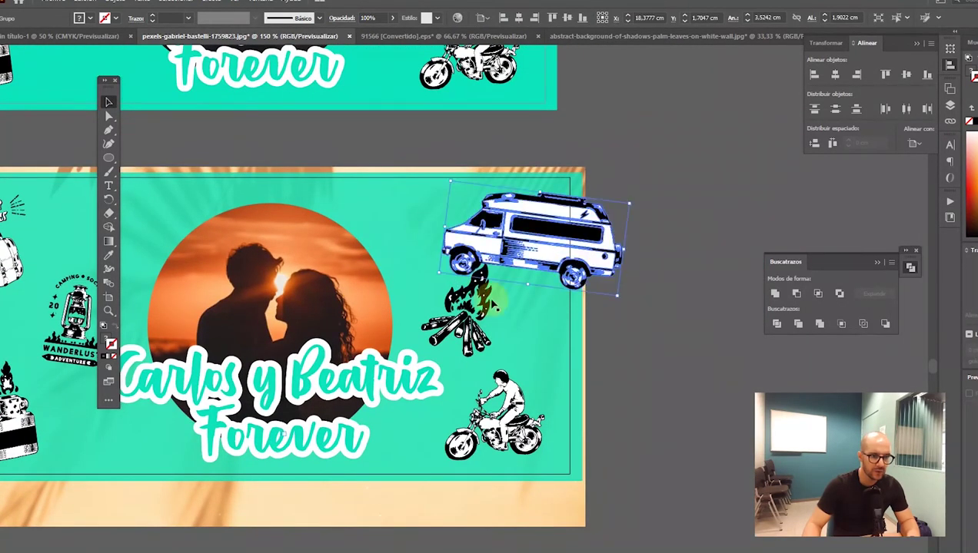
pyautogui.click(530, 242)
pyautogui.moveTo(622, 289)
pyautogui.mouseDown()
pyautogui.moveTo(603, 286)
pyautogui.moveTo(546, 349)
pyautogui.moveTo(432, 269)
pyautogui.moveTo(615, 338)
pyautogui.mouseUp()
pyautogui.scroll(1, 546, 349)
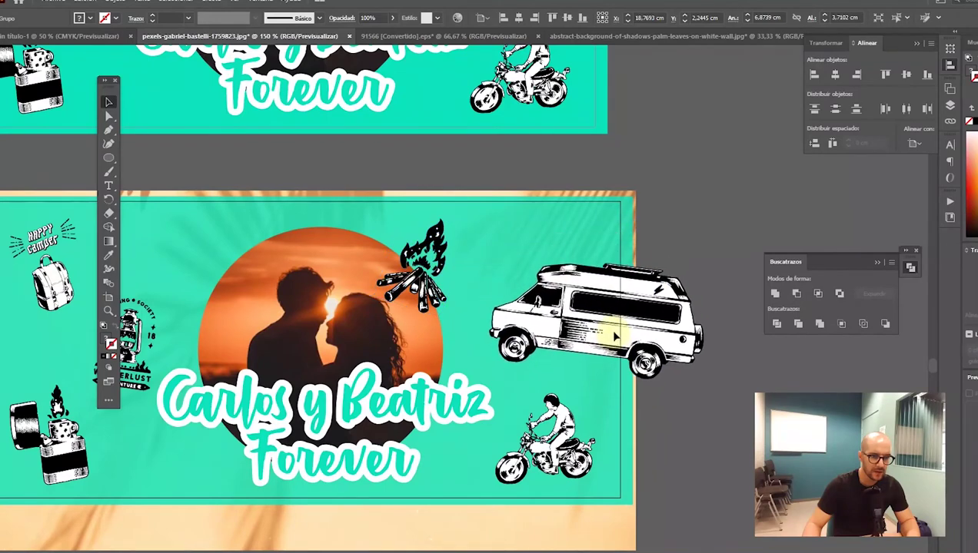
# - Move the campfire beside the photo circle's upper right, keeping it upright
pyautogui.moveTo(418, 277); pyautogui.dragTo(442, 271)
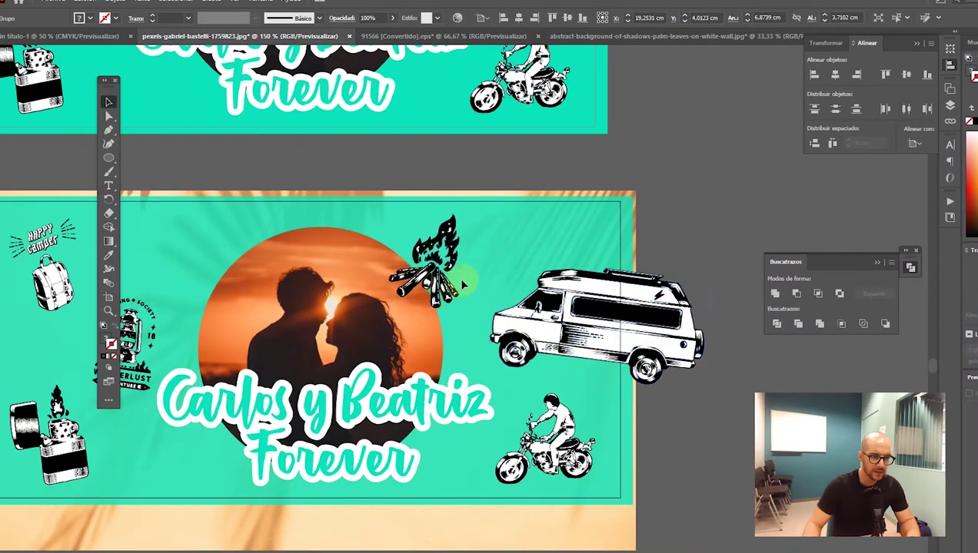
pyautogui.moveTo(461, 311); pyautogui.dragTo(475, 305)
pyautogui.moveTo(459, 297); pyautogui.dragTo(492, 283)
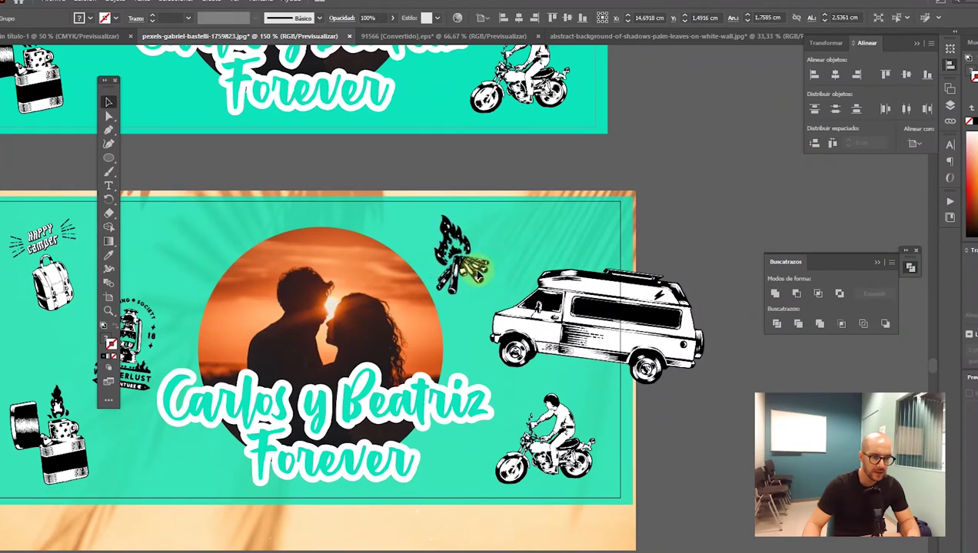
pyautogui.moveTo(492, 283); pyautogui.dragTo(493, 290)
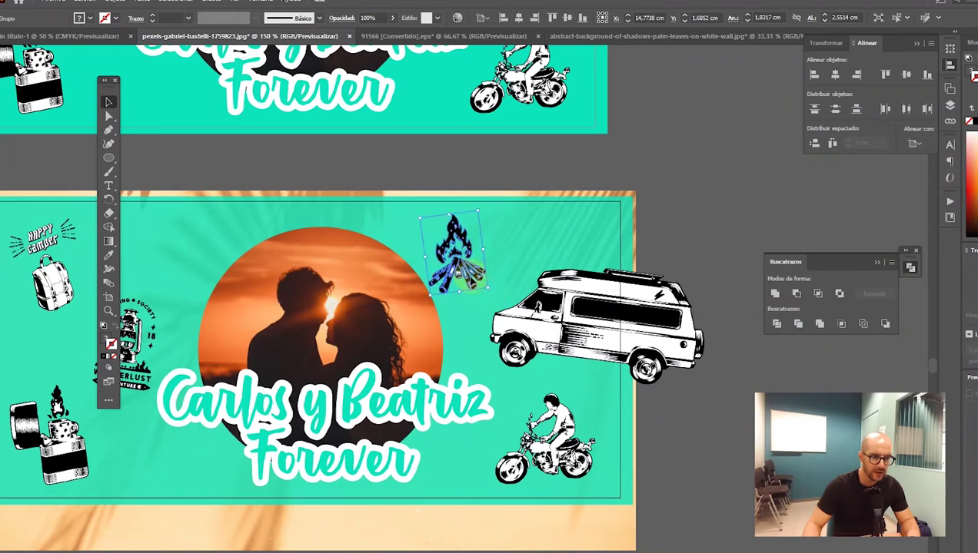
pyautogui.click(617, 253)
pyautogui.hotkey('ctrl', '+')
pyautogui.hotkey('ctrl', '+')
pyautogui.scroll(3, 558, 94)
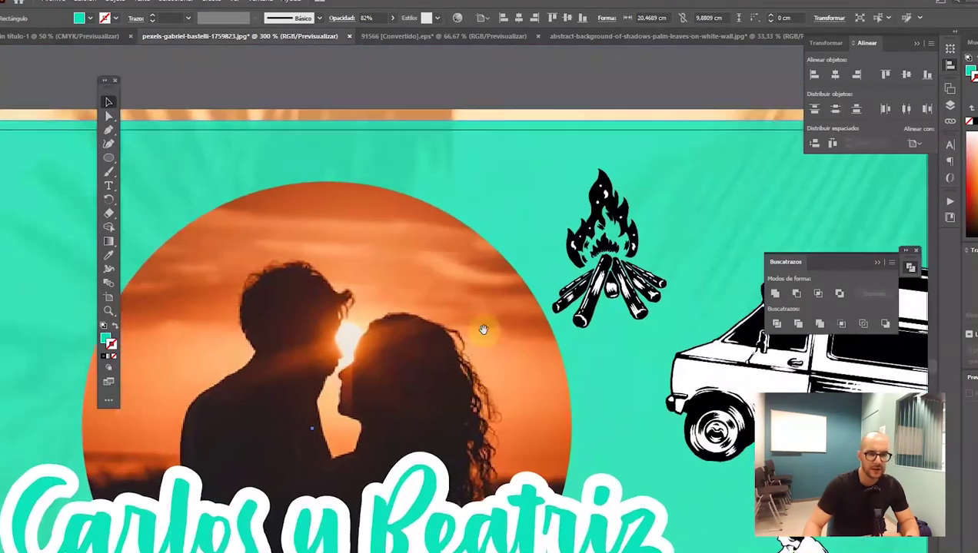
# - Inside the campfire group, select the flame and the log paths
pyautogui.doubleClick(607, 261)
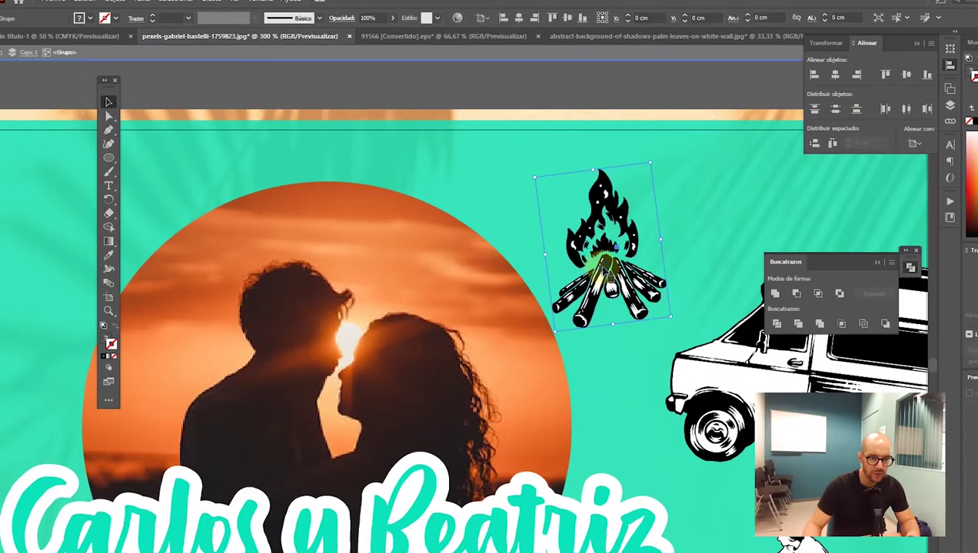
pyautogui.keyDown('shift'); pyautogui.click(593, 198); pyautogui.keyUp('shift')
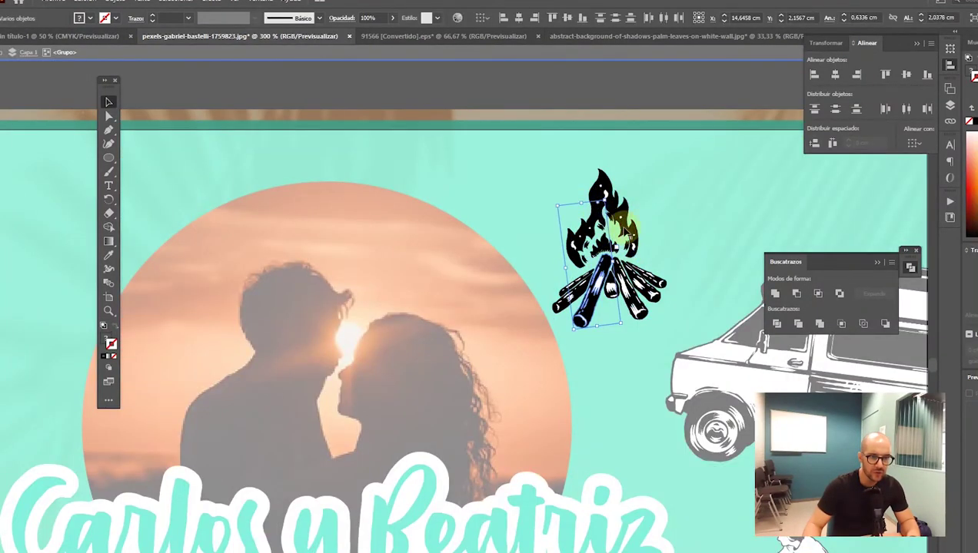
pyautogui.click(599, 189)
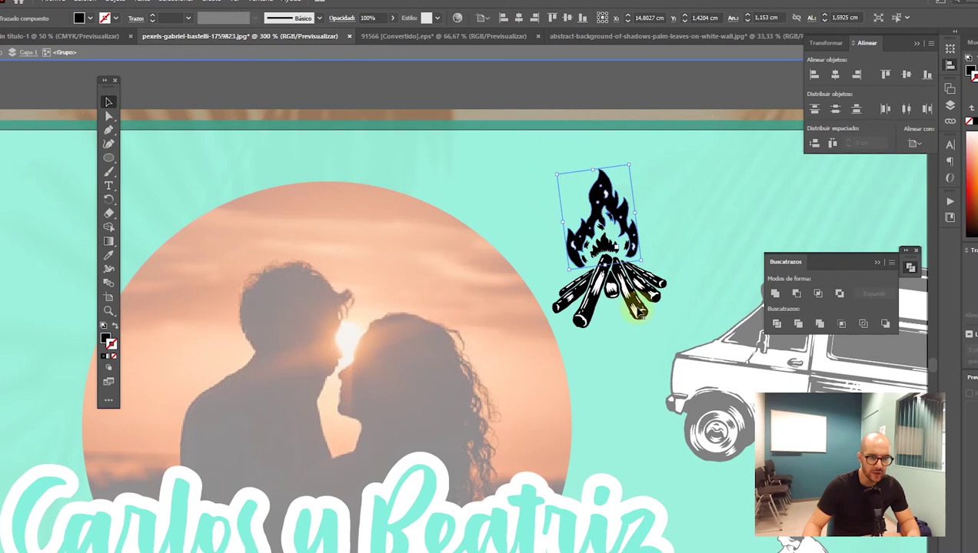
pyautogui.keyDown('shift'); pyautogui.click(639, 312); pyautogui.keyUp('shift')
pyautogui.keyDown('shift'); pyautogui.click(599, 313); pyautogui.keyUp('shift')
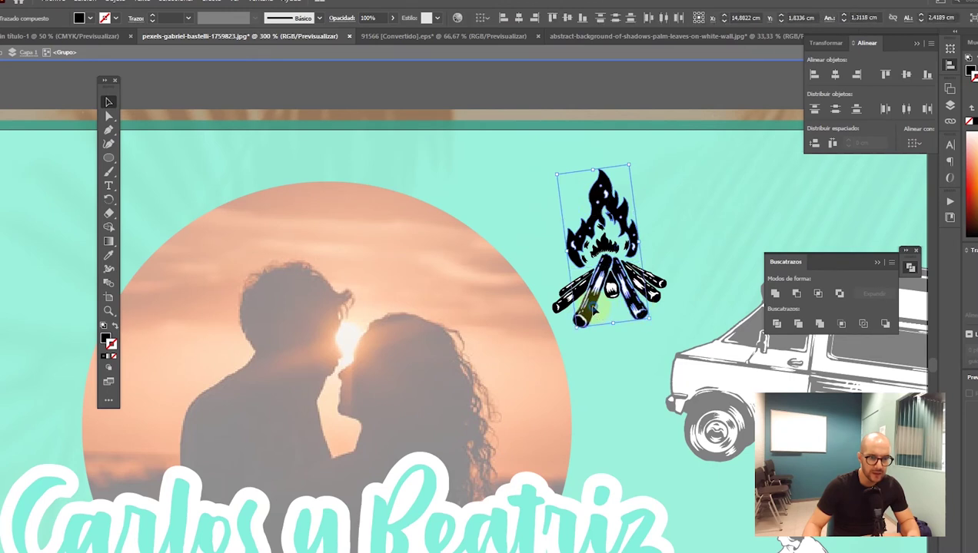
pyautogui.keyDown('shift'); pyautogui.click(565, 301); pyautogui.keyUp('shift')
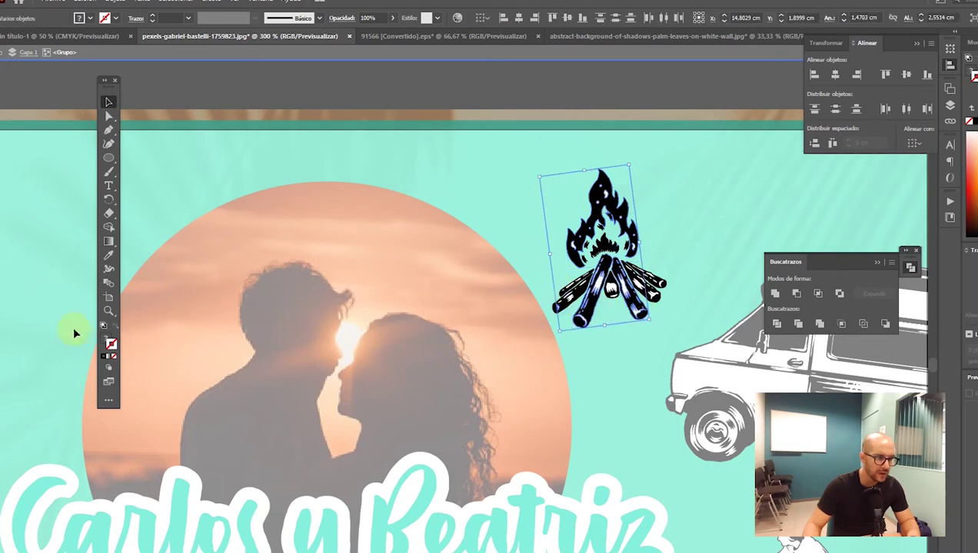
# - Fill the flames and logs with orange #f29603 and set their stroke to None
pyautogui.click(104, 326)
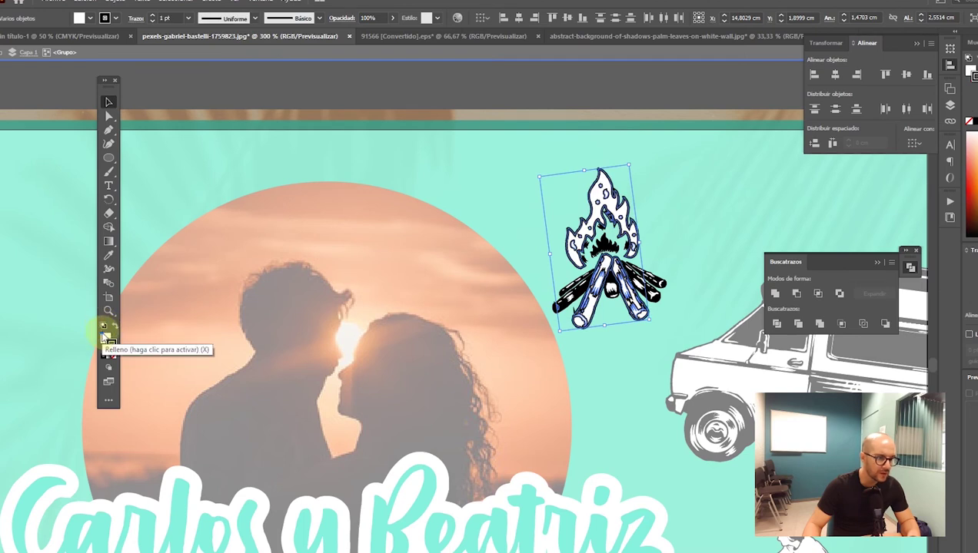
pyautogui.doubleClick(105, 338)
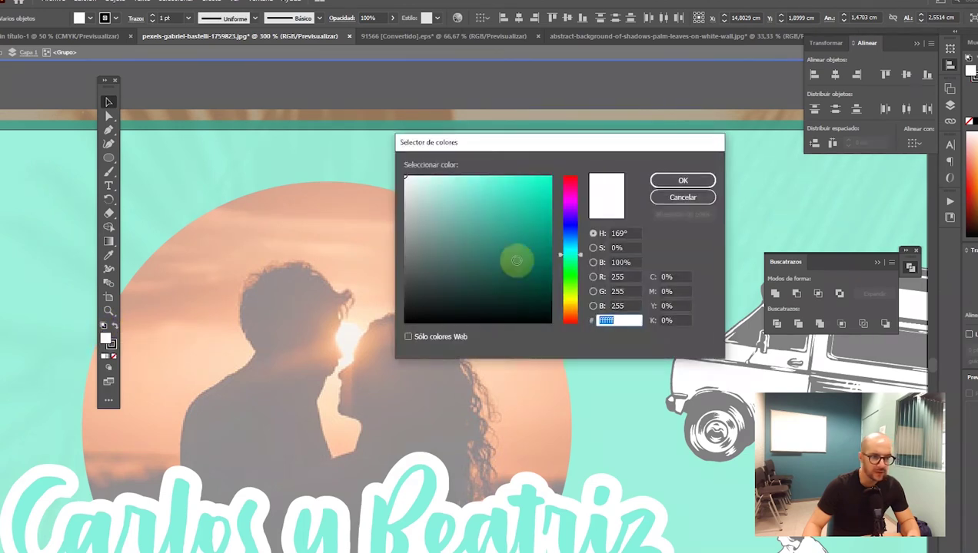
pyautogui.moveTo(571, 288); pyautogui.dragTo(572, 311)
pyautogui.moveTo(541, 190); pyautogui.dragTo(550, 182)
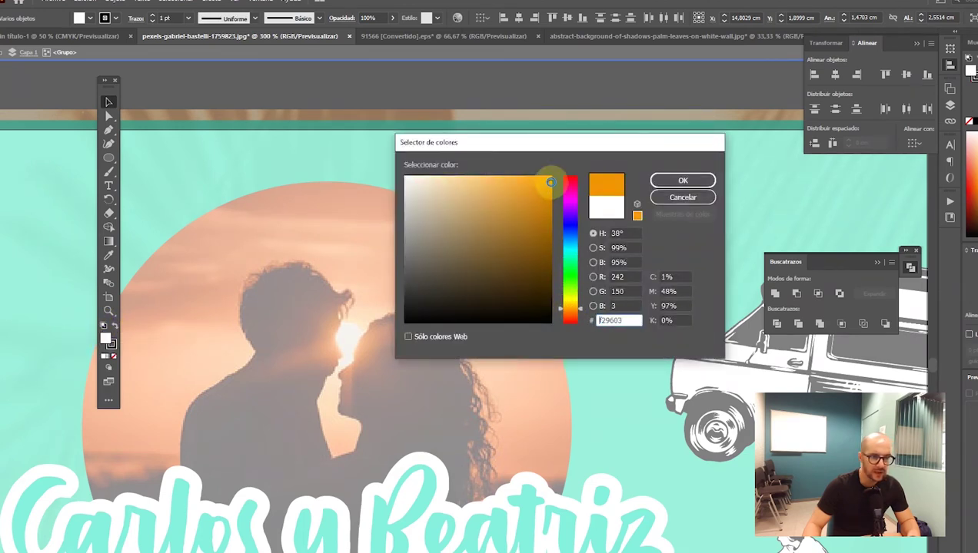
pyautogui.click(680, 182)
pyautogui.click(115, 326)
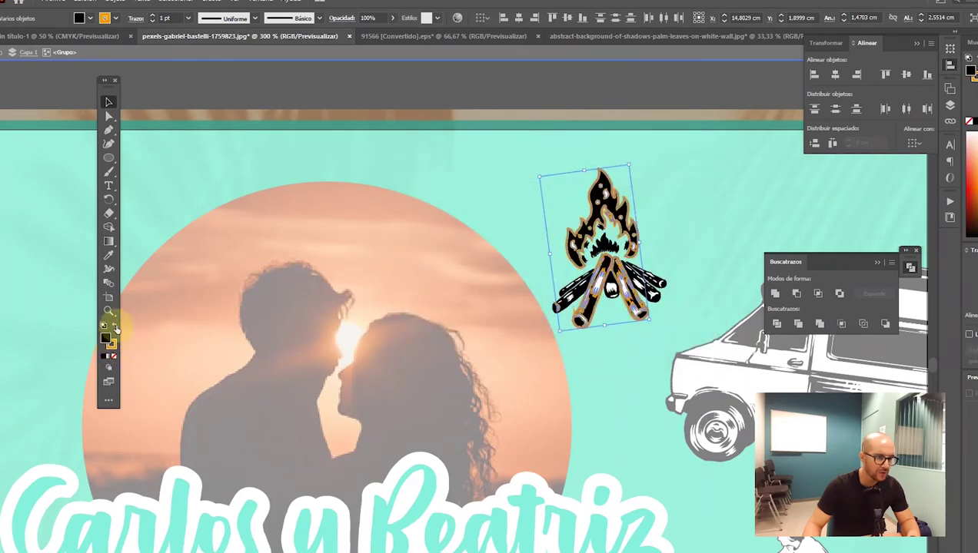
pyautogui.click(115, 327)
pyautogui.click(113, 356)
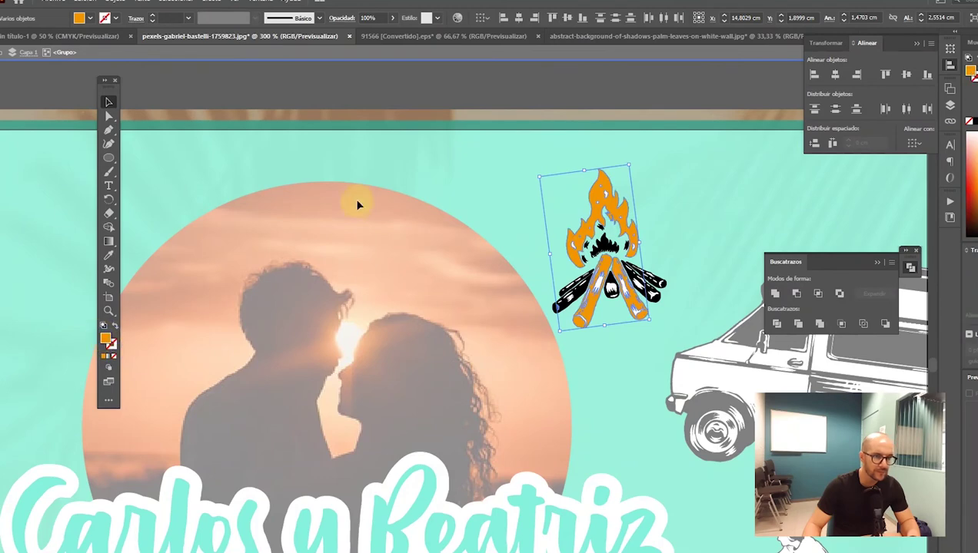
pyautogui.click(388, 104)
pyautogui.doubleClick(489, 92)
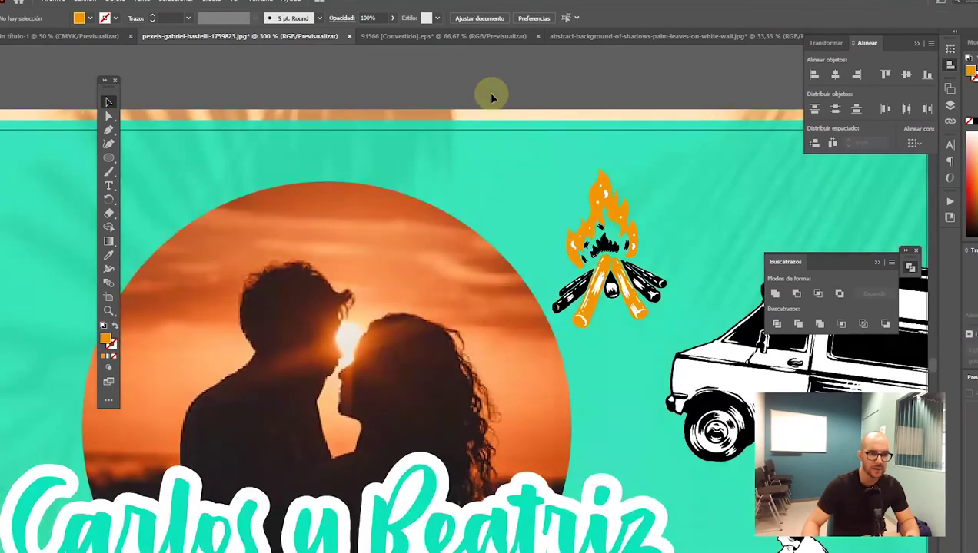
pyautogui.hotkey('ctrl', '-')
pyautogui.doubleClick(558, 162)
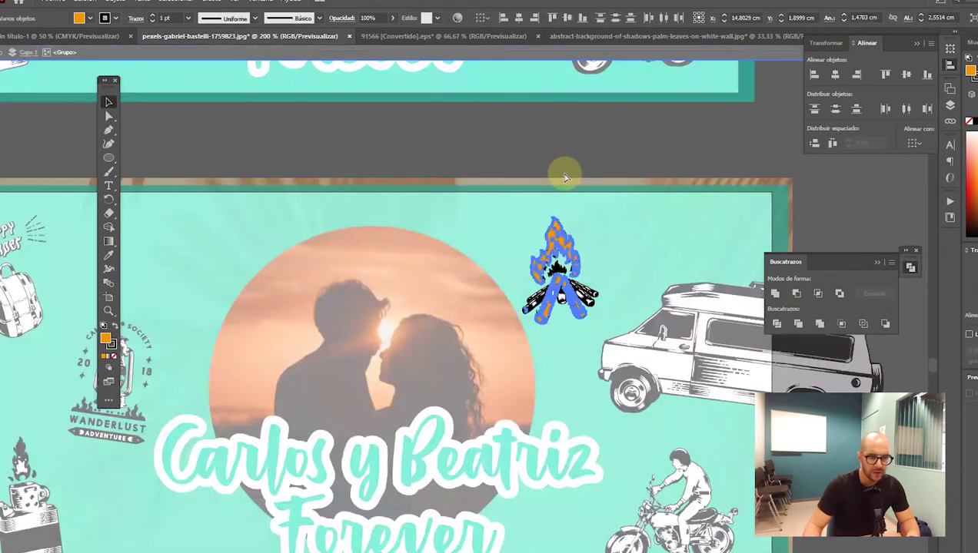
# - Undo the orange recolour back to the black campfire, then delete the campfire
pyautogui.hotkey('ctrl', 'z')
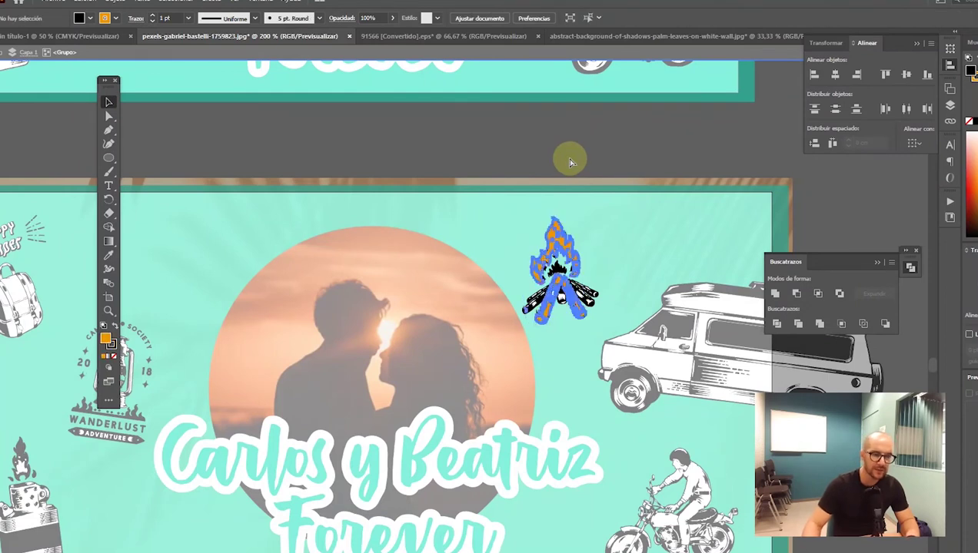
pyautogui.press('d')
pyautogui.hotkey('ctrl', 'z')
pyautogui.hotkey('ctrl', 'z')
pyautogui.hotkey('ctrl', 'z')
pyautogui.click(569, 161)
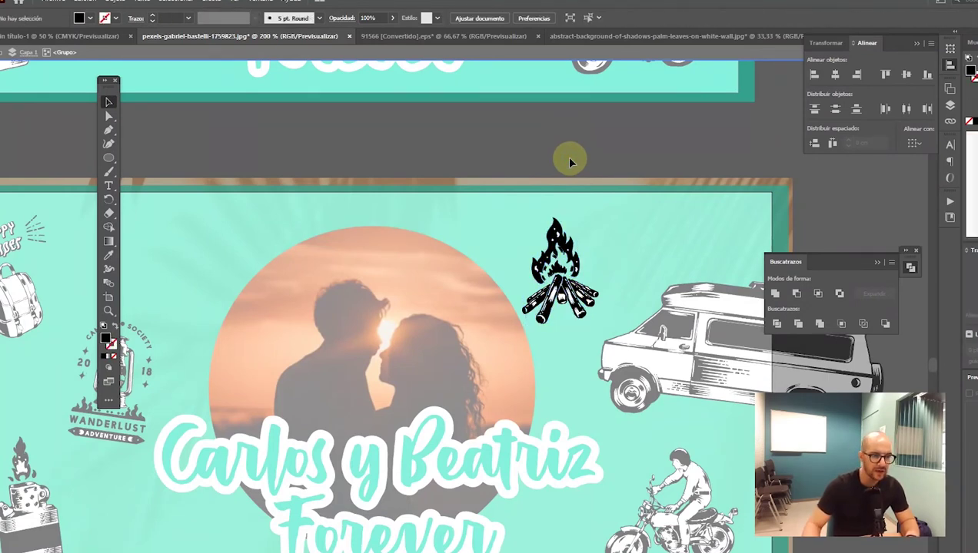
pyautogui.hotkey('ctrl', '-')
pyautogui.hotkey('ctrl', '-')
pyautogui.hotkey('ctrl', '+')
pyautogui.scroll(-3, 487, 290)
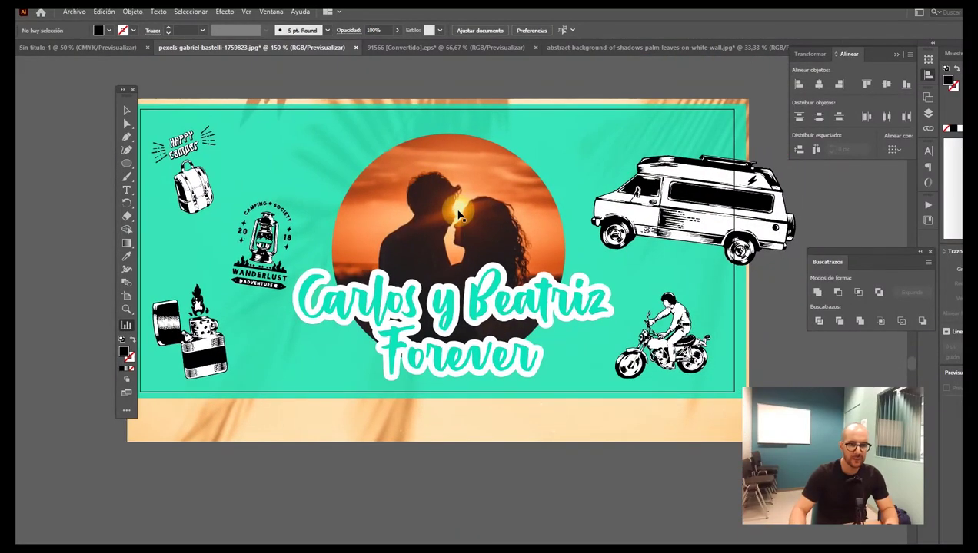
pyautogui.scroll(-1, 458, 210)
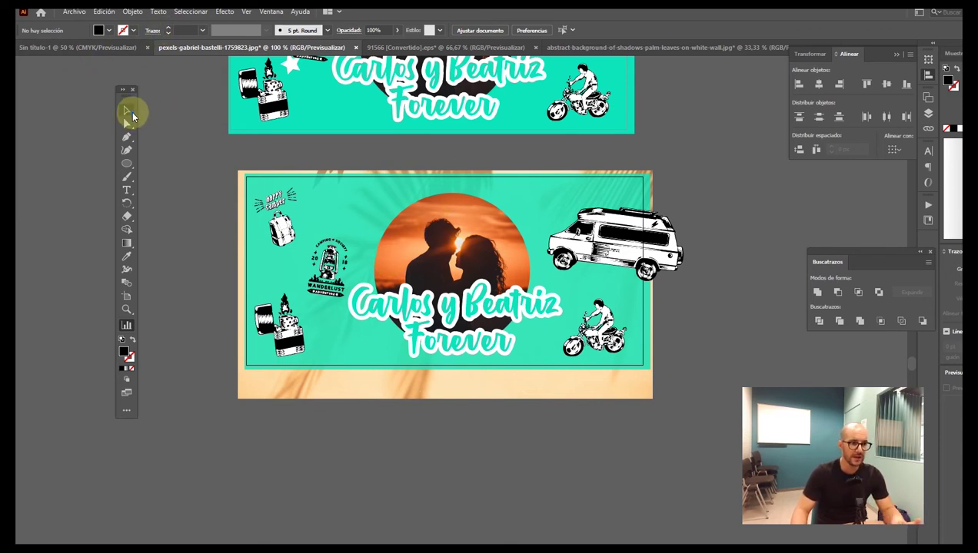
# - Tilt the oversized van slightly clockwise with the Selection tool
pyautogui.click(131, 114)
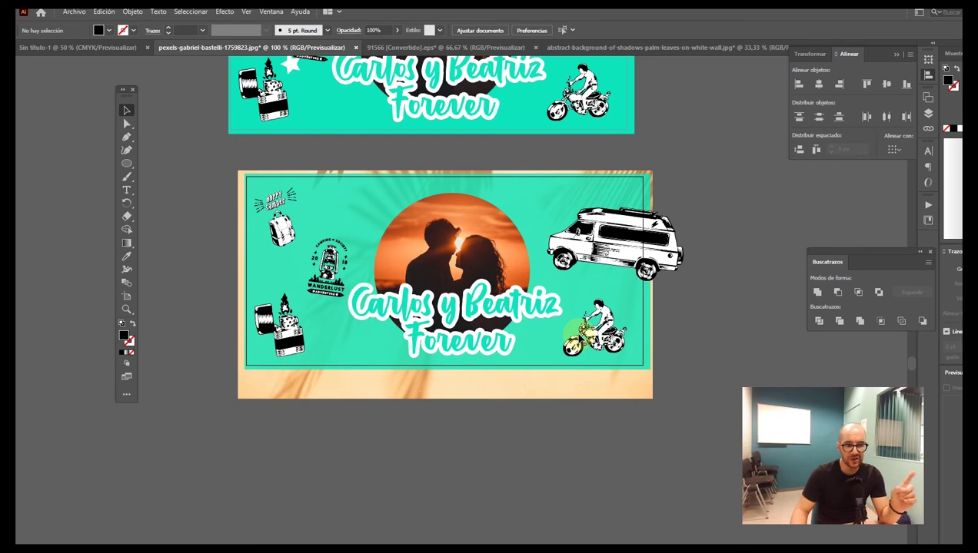
pyautogui.click(588, 265)
pyautogui.moveTo(680, 280); pyautogui.dragTo(627, 312)
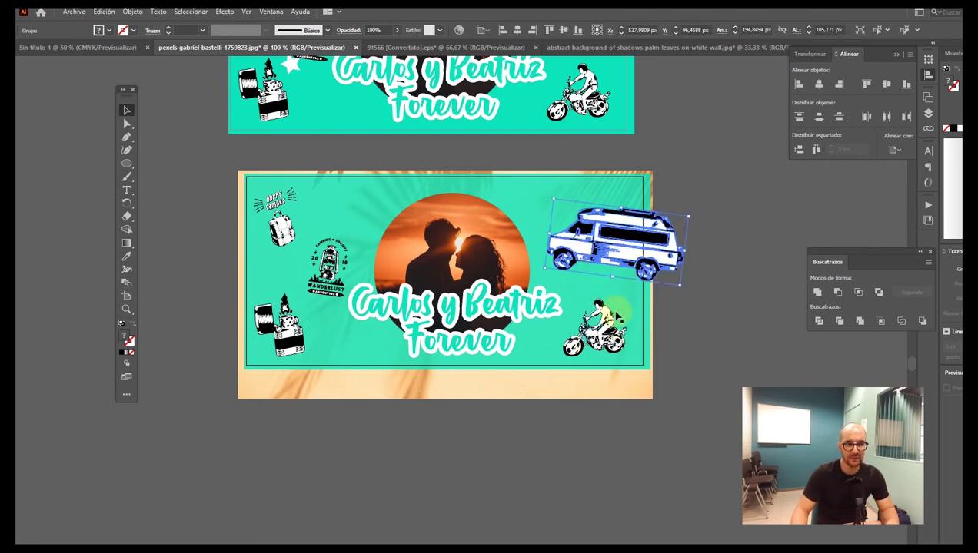
pyautogui.click(559, 451)
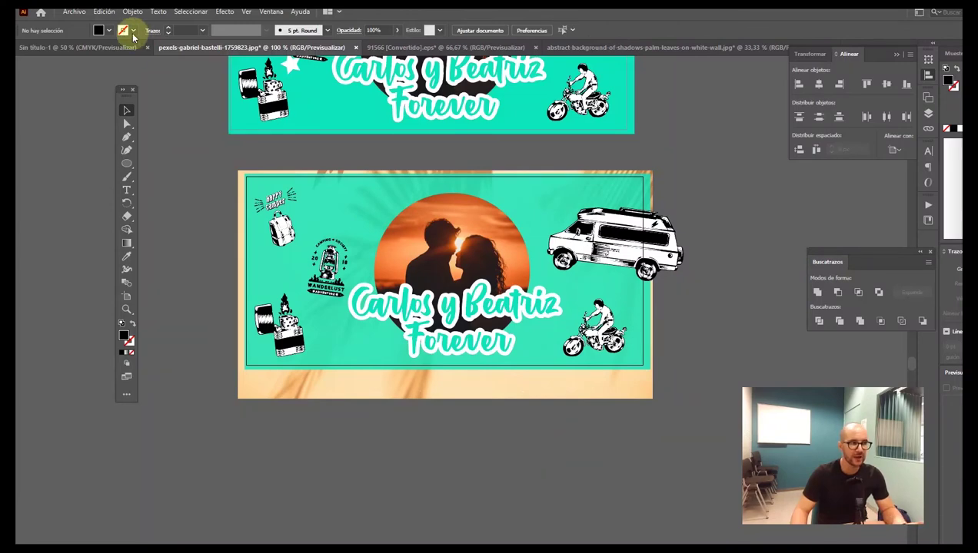
pyautogui.click(77, 12)
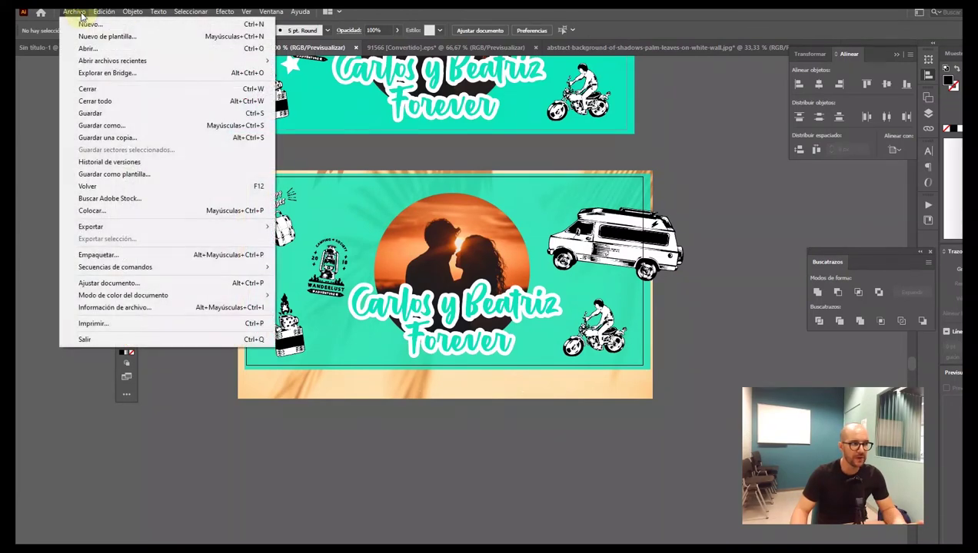
# - Save the design to Descargas as 'Diseño Taza' in Adobe Illustrator (.AI) format
pyautogui.click(112, 126)
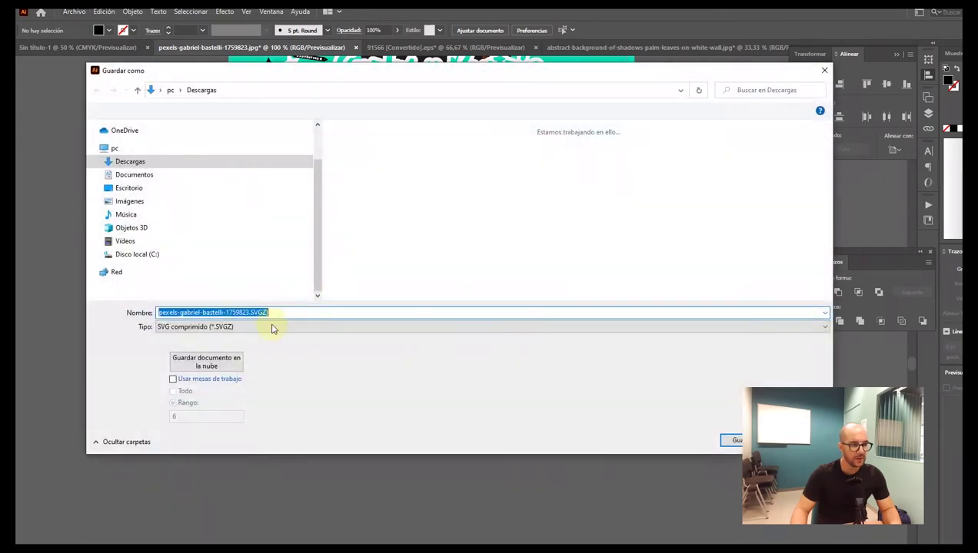
pyautogui.click(271, 328)
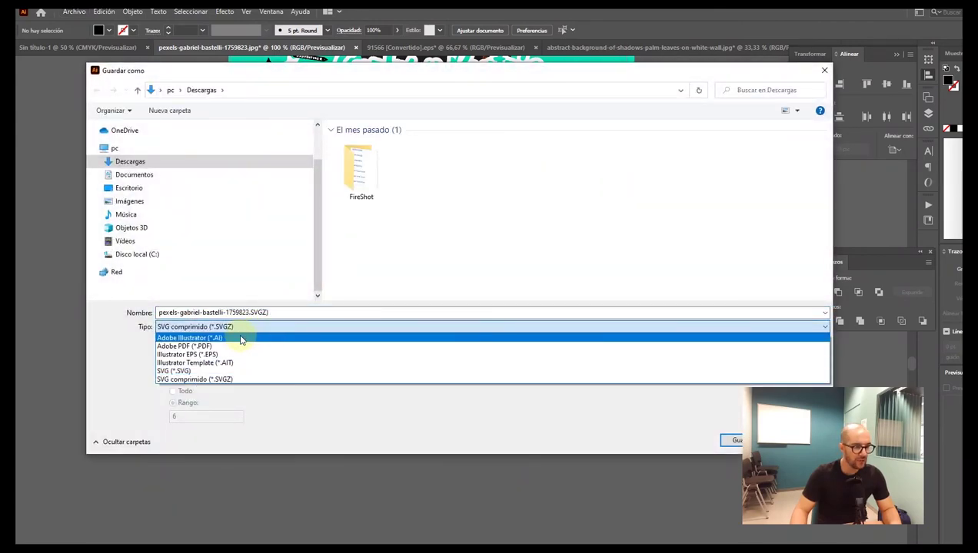
pyautogui.click(242, 338)
pyautogui.click(261, 317)
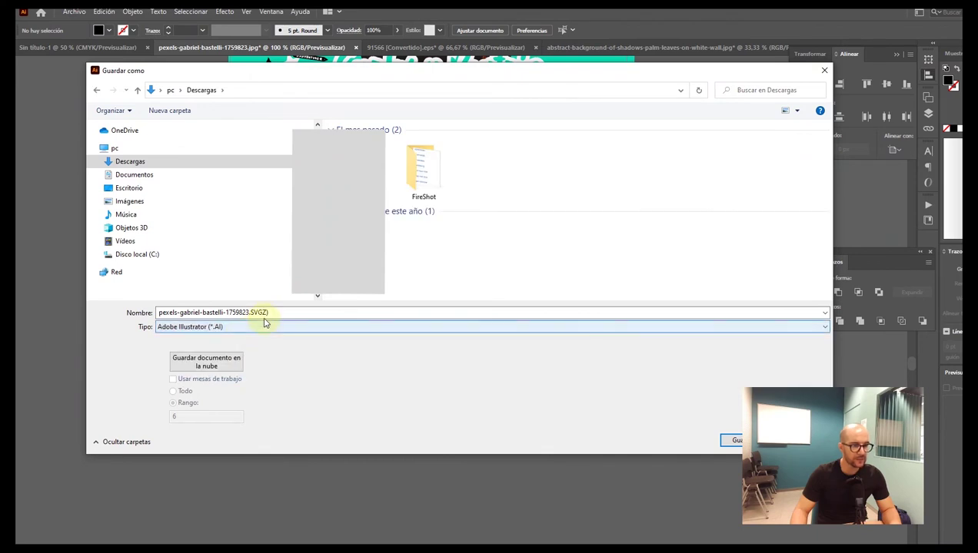
pyautogui.hotkey('ctrl', 'a')
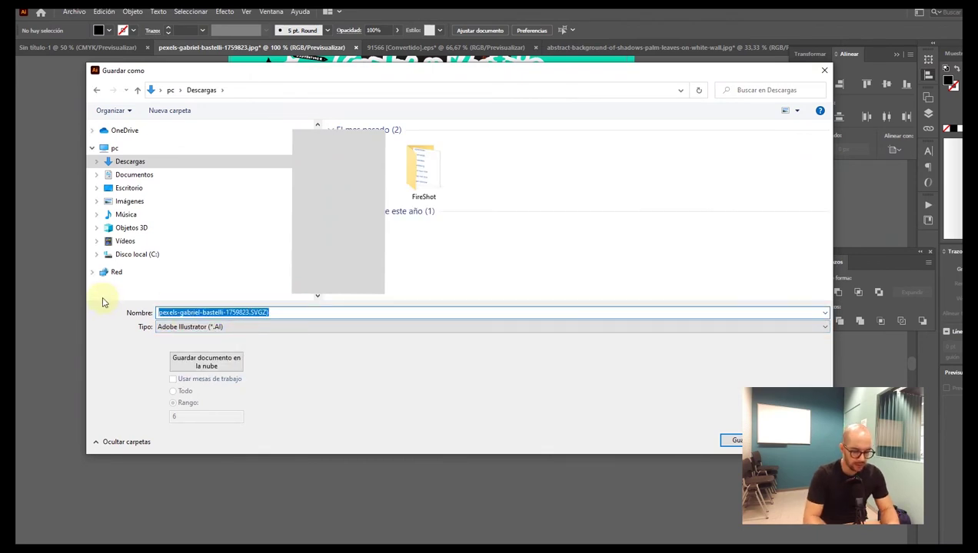
pyautogui.write('Diseño Taza')
pyautogui.moveTo(452, 73); pyautogui.dragTo(409, 71)
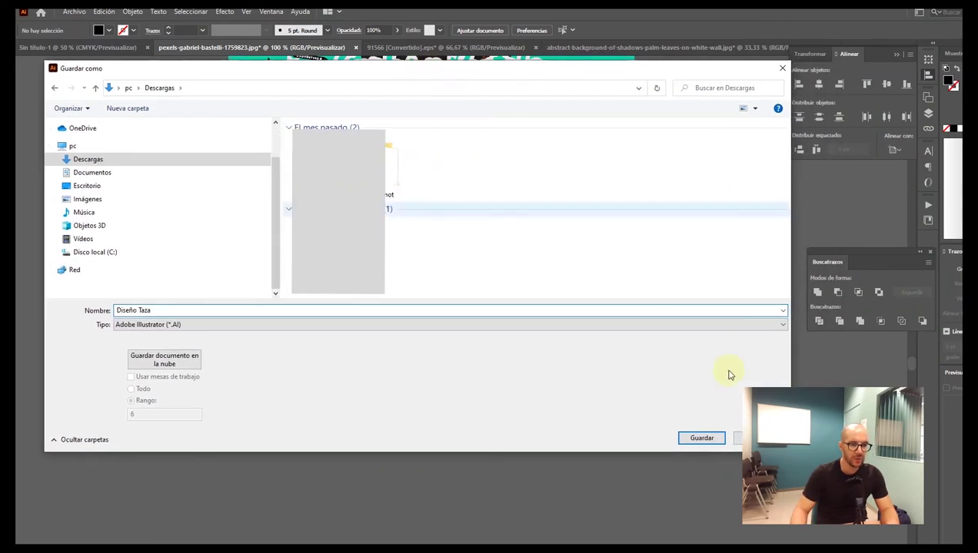
pyautogui.click(703, 439)
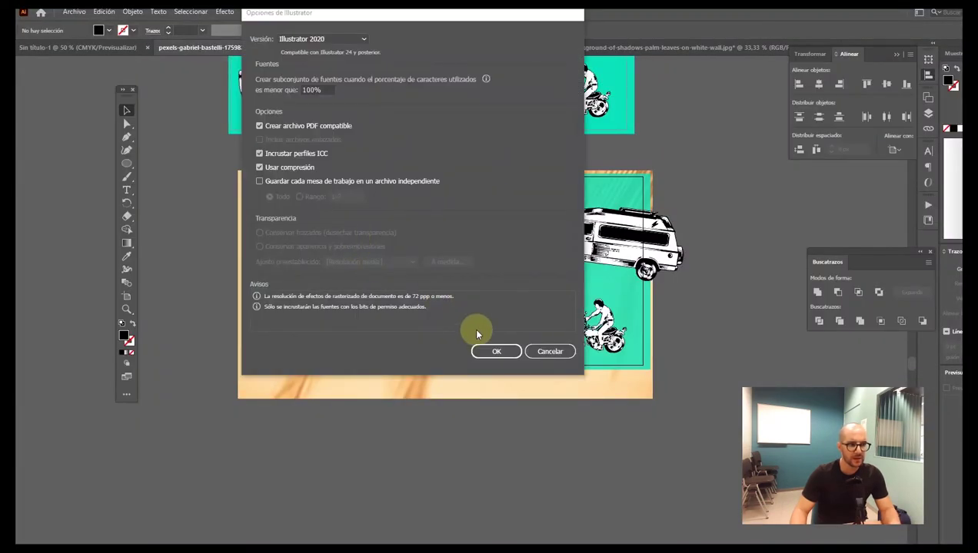
pyautogui.click(495, 350)
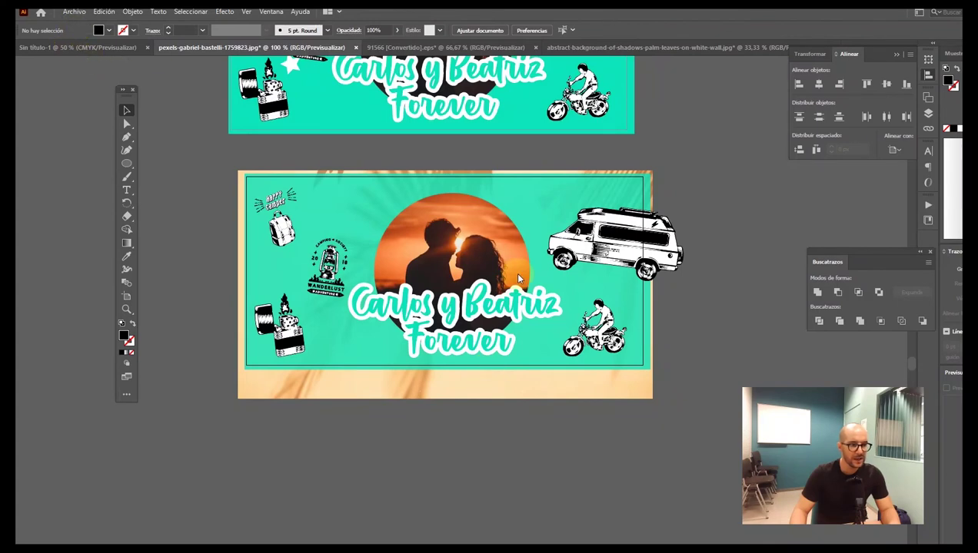
# - Export artboard 6 as JPEG named 'Diseño Taza de Sublimación', reaching the JPEG options
pyautogui.click(71, 13)
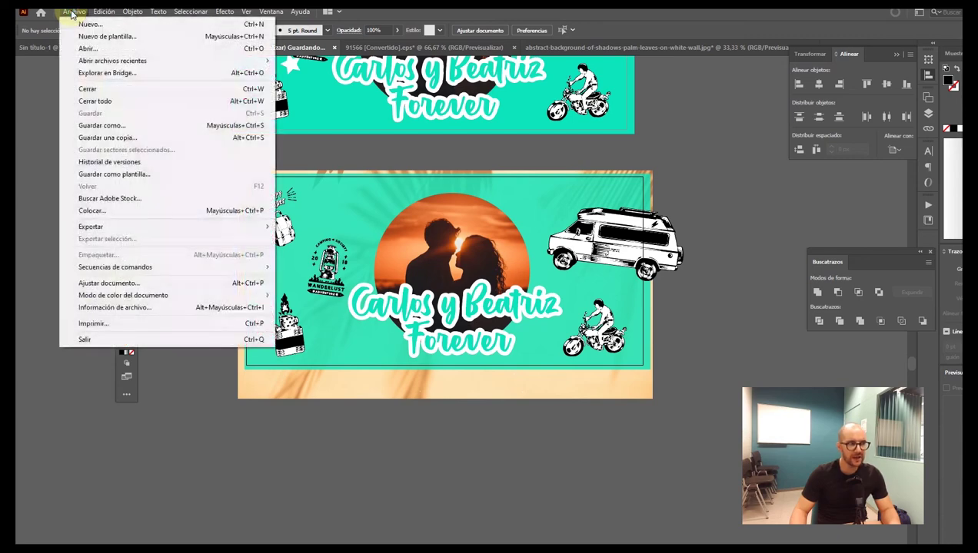
pyautogui.moveTo(166, 227)
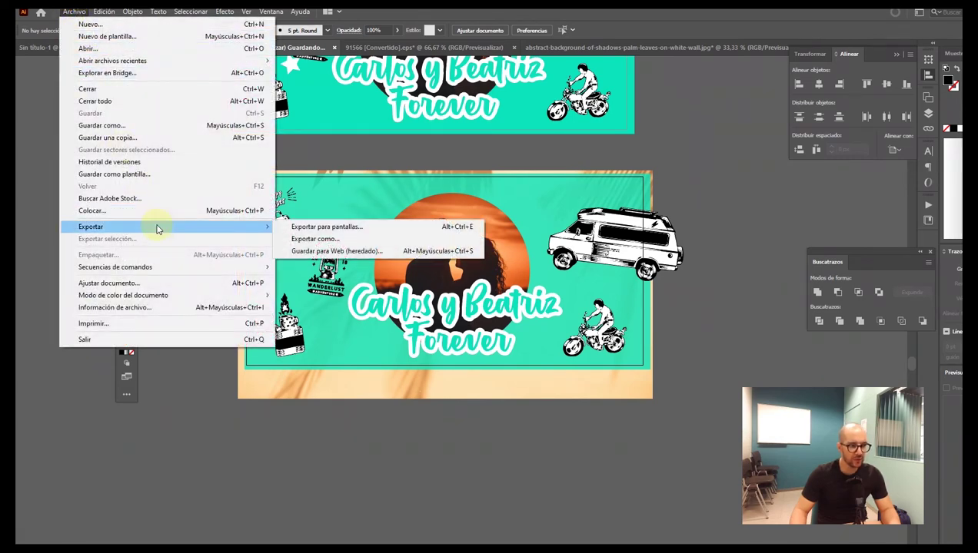
pyautogui.click(301, 236)
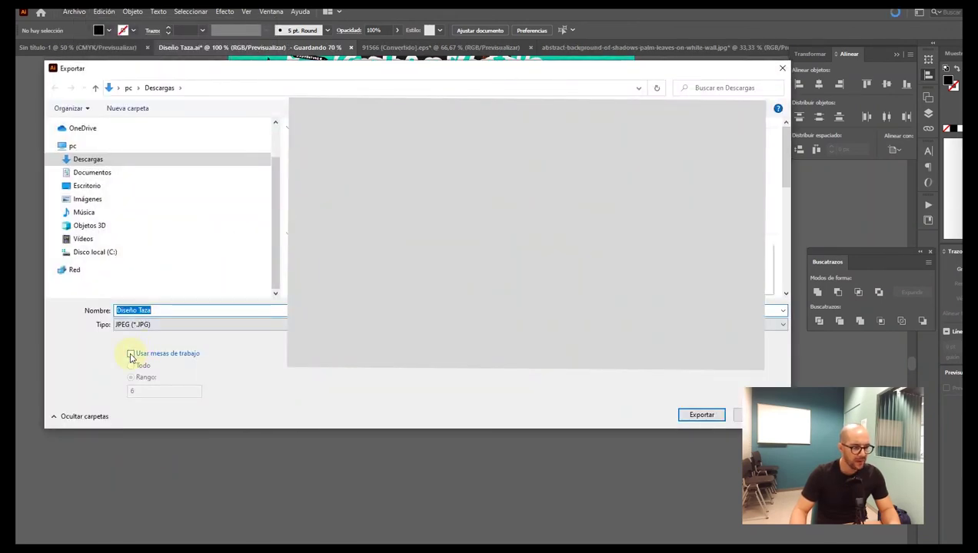
pyautogui.click(131, 354)
pyautogui.click(130, 377)
pyautogui.click(153, 393)
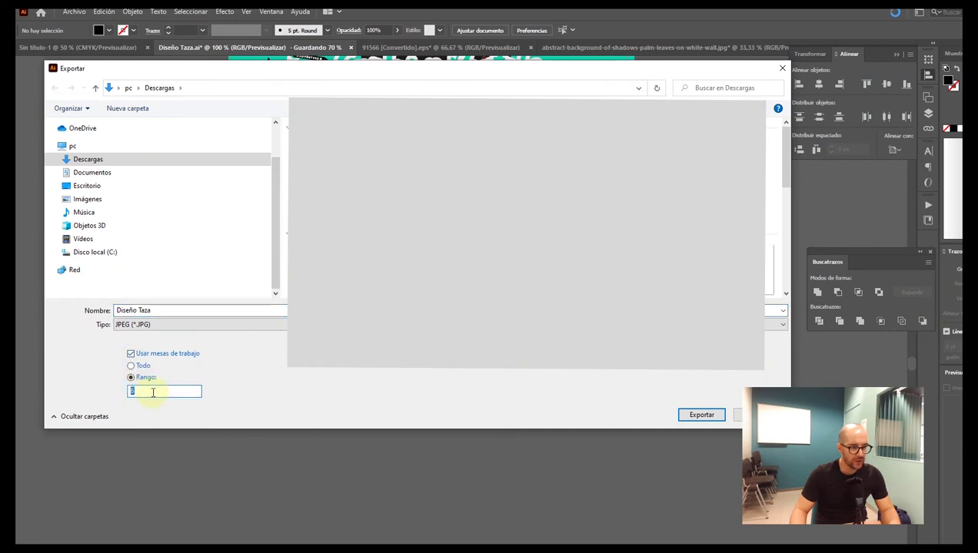
pyautogui.click(162, 311)
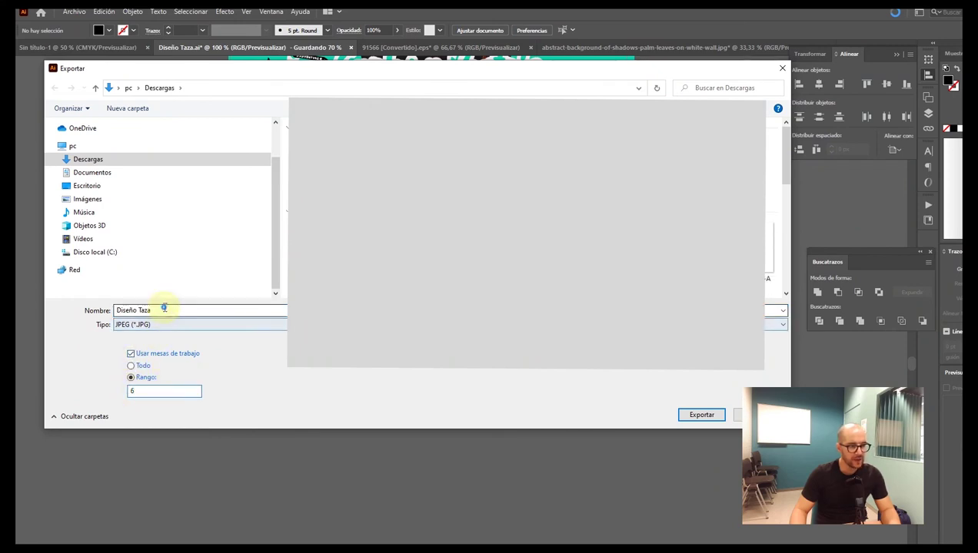
pyautogui.write('de Sublimación')
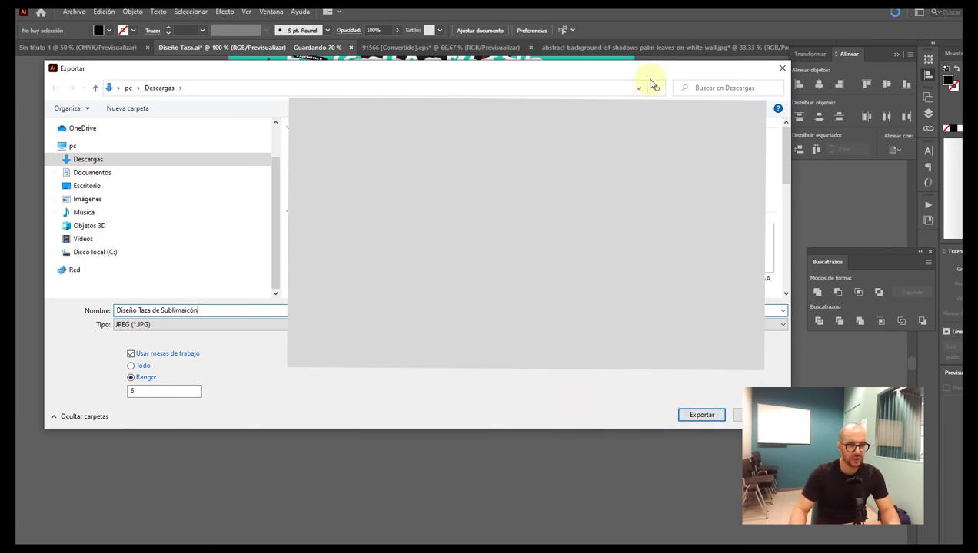
pyautogui.moveTo(649, 68); pyautogui.dragTo(637, 56)
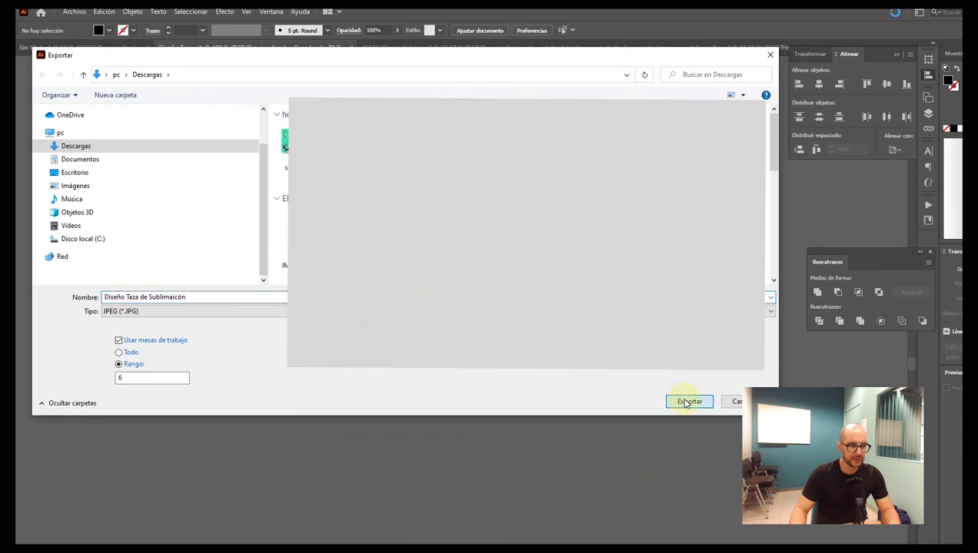
pyautogui.click(687, 404)
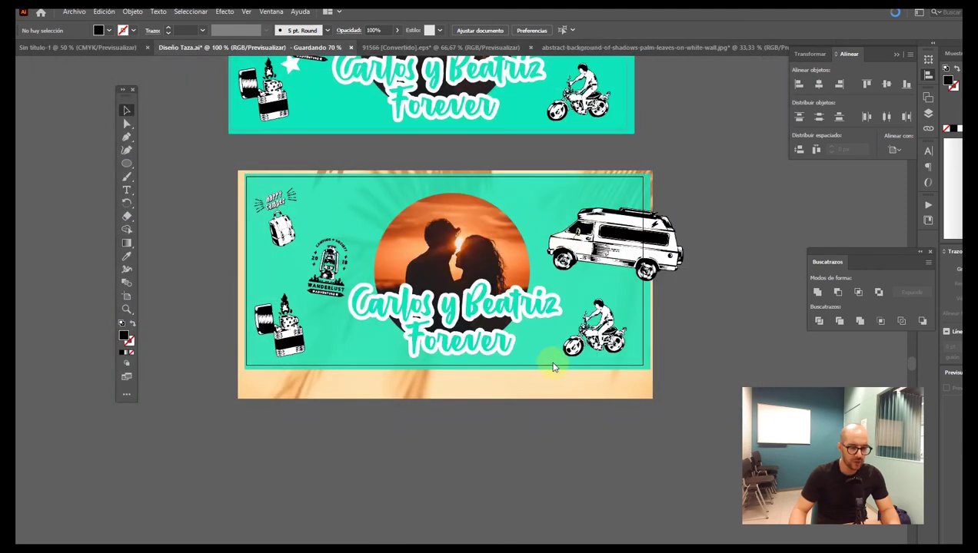
pyautogui.moveTo(618, 120); pyautogui.dragTo(448, 136)
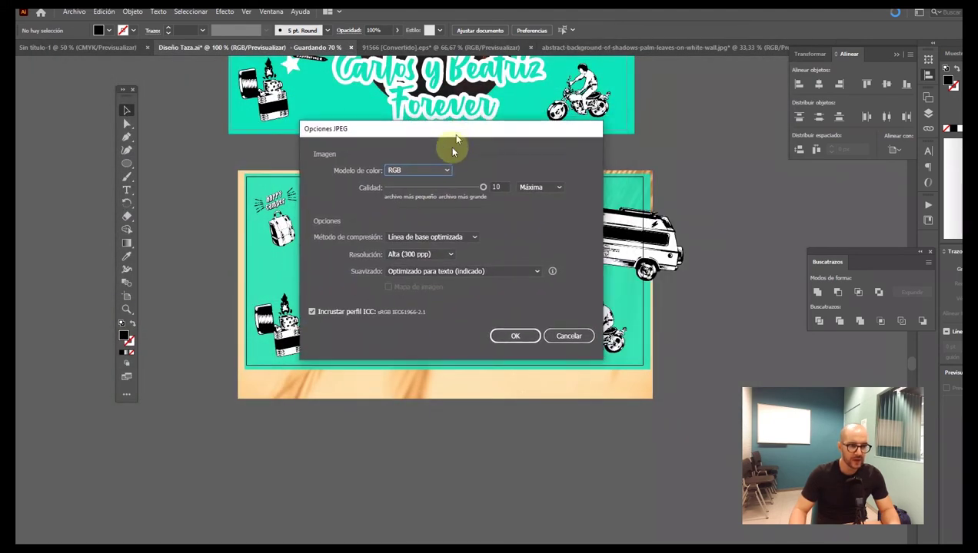
# - Set the JPEG Options colour model to RGB
pyautogui.click(418, 169)
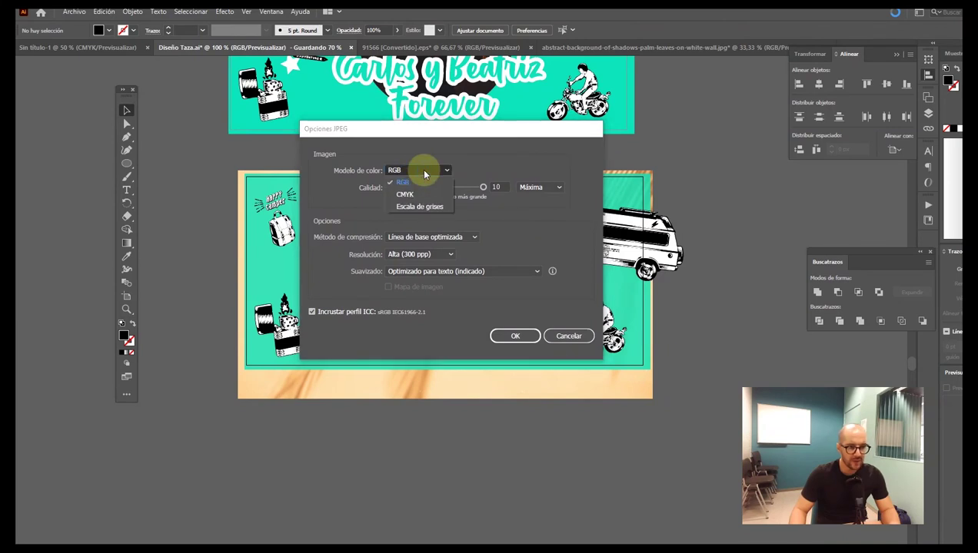
pyautogui.click(425, 172)
pyautogui.click(418, 170)
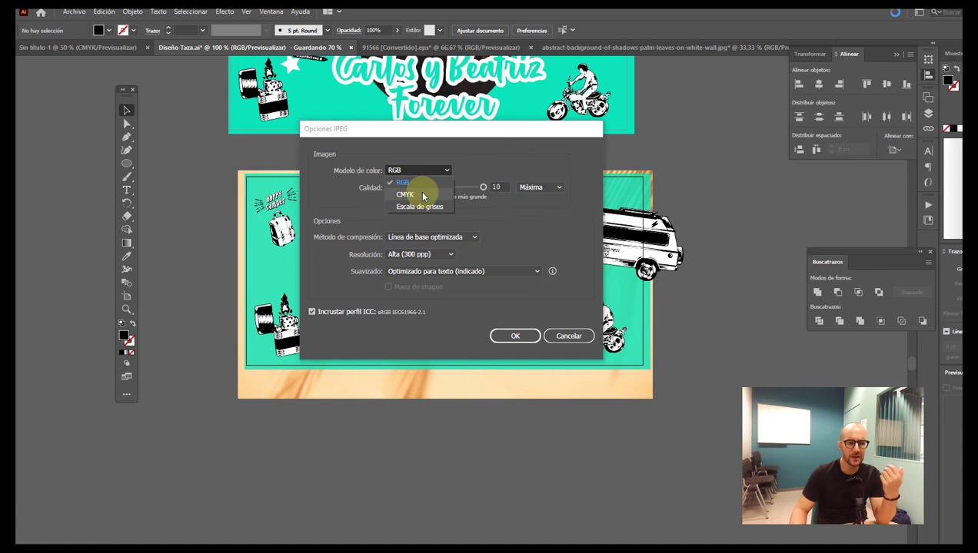
pyautogui.click(509, 224)
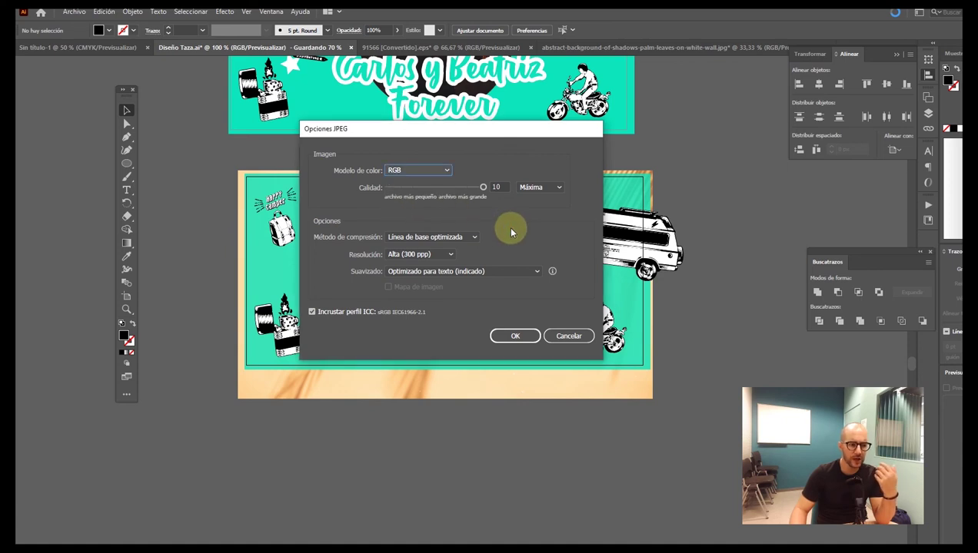
pyautogui.click(444, 172)
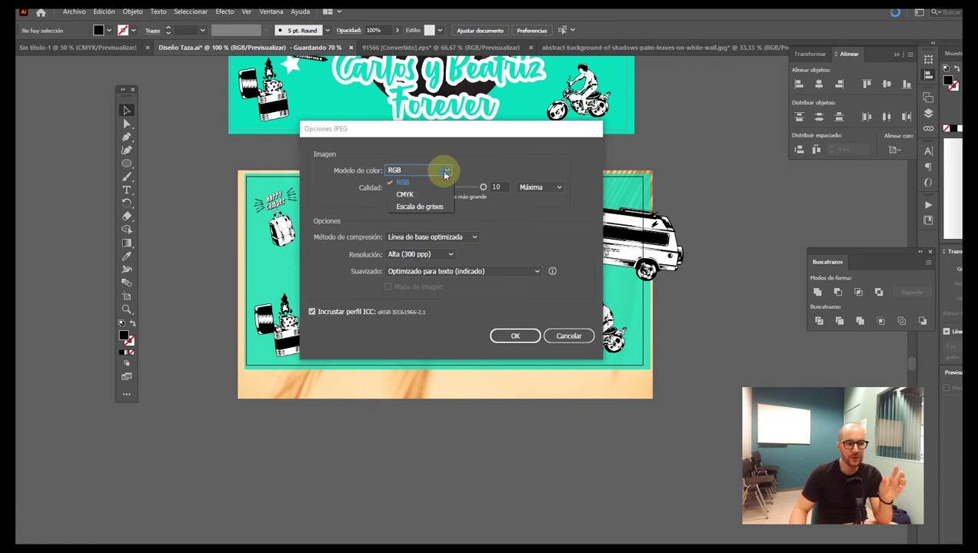
pyautogui.click(442, 194)
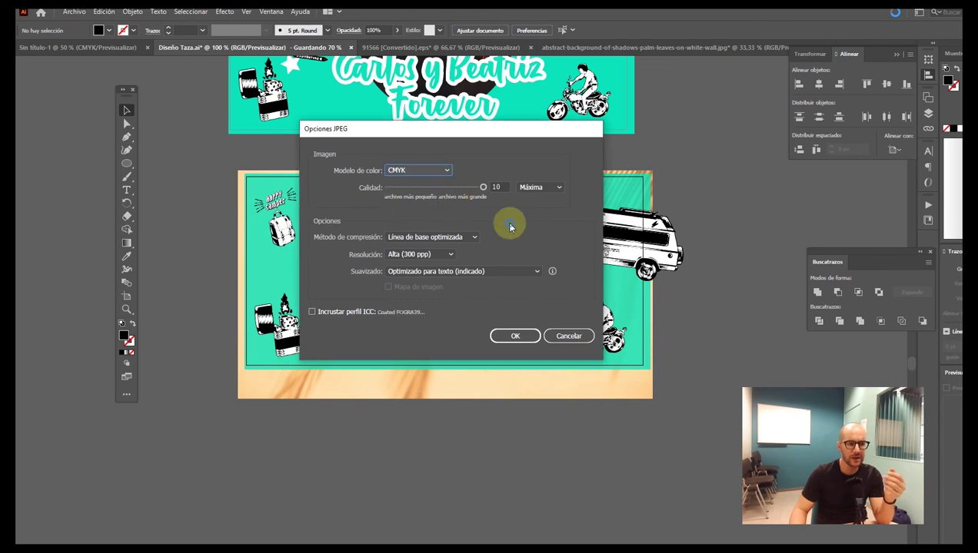
pyautogui.click(442, 172)
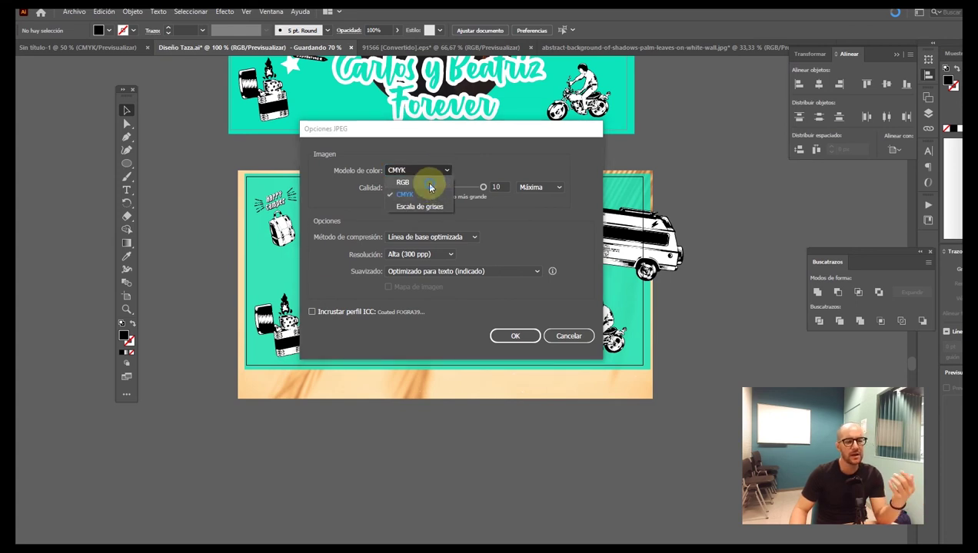
pyautogui.click(426, 182)
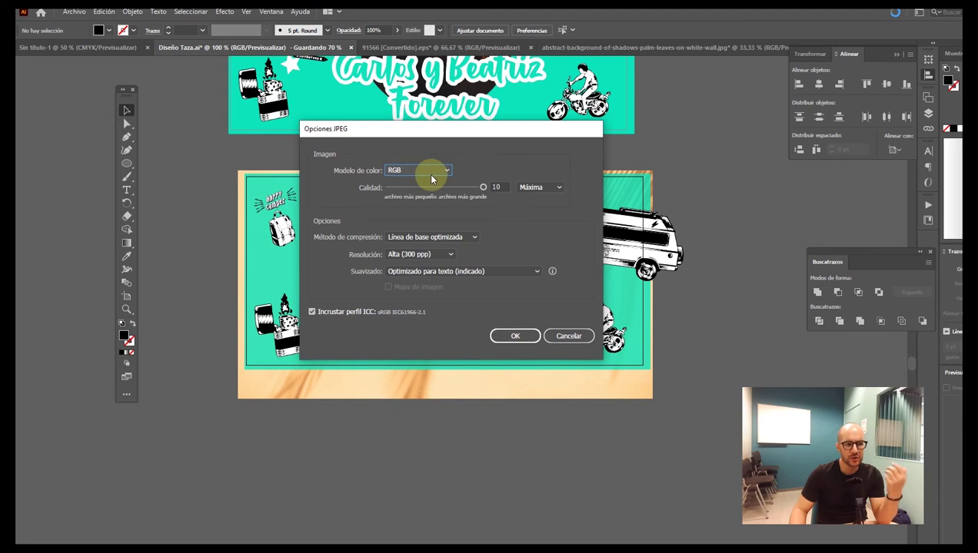
# - Set the JPEG resolution to Alta (300 ppi) at maximum quality and confirm the export
pyautogui.click(421, 254)
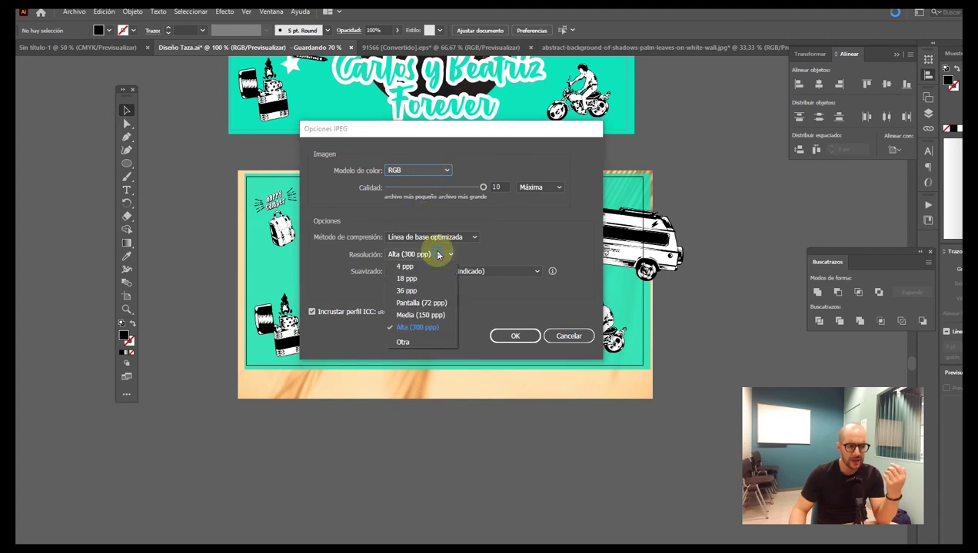
pyautogui.click(430, 259)
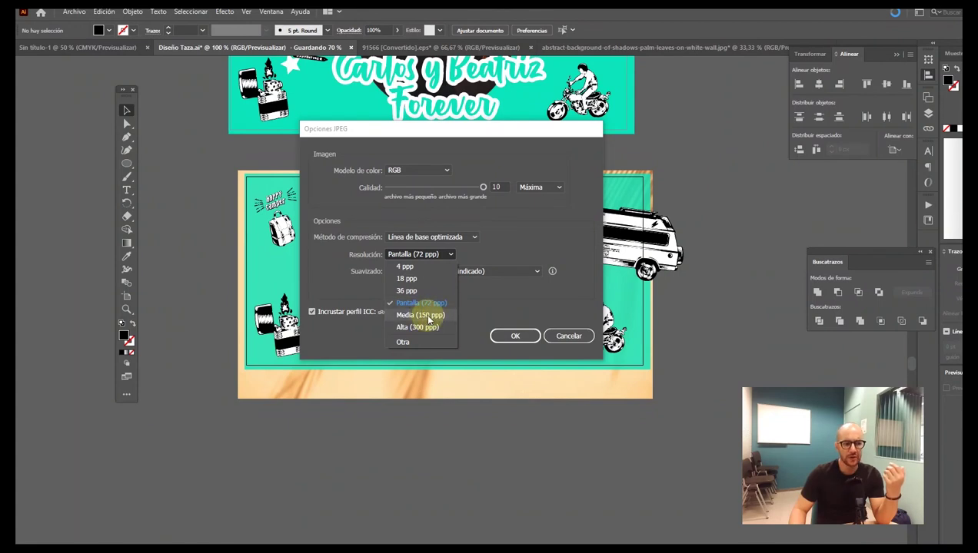
pyautogui.click(432, 316)
pyautogui.click(430, 255)
pyautogui.click(440, 320)
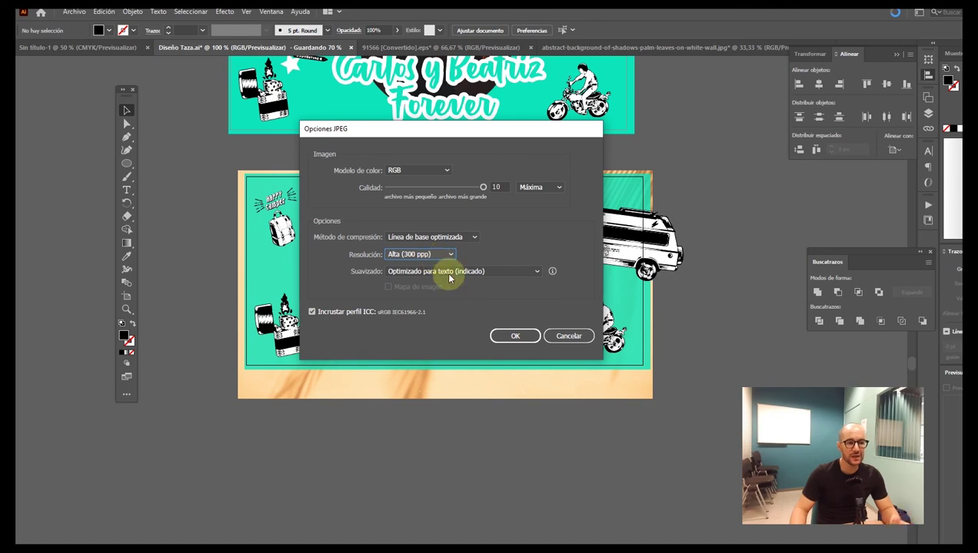
pyautogui.click(529, 336)
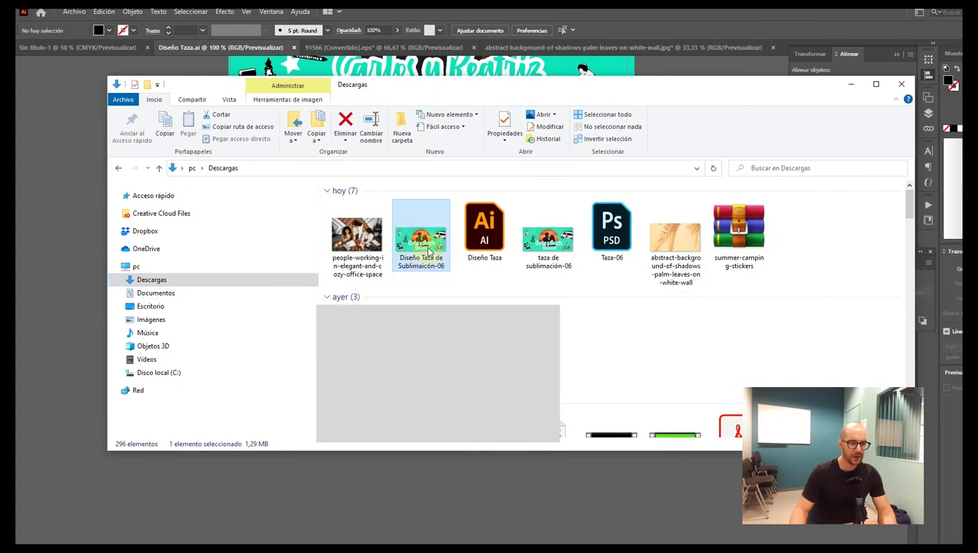
# - Open 'Diseño Taza de Sublimaicón-06.jpg' from Descargas in Photos via Open with
pyautogui.rightClick(428, 252)
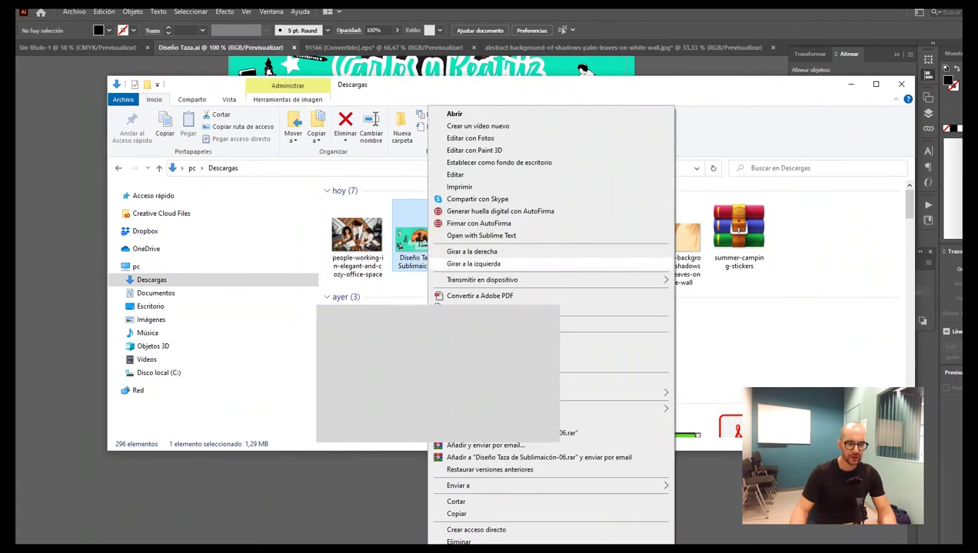
pyautogui.moveTo(549, 392)
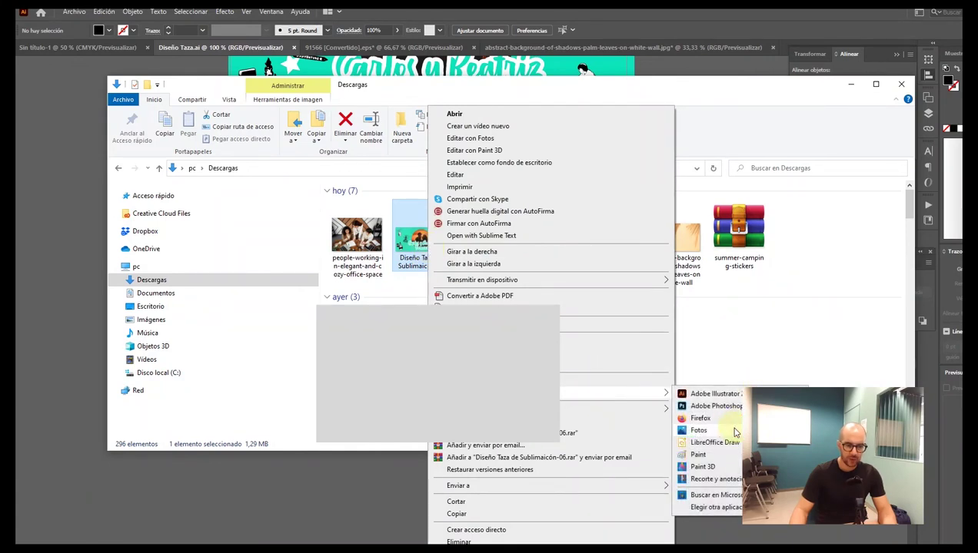
pyautogui.click(699, 430)
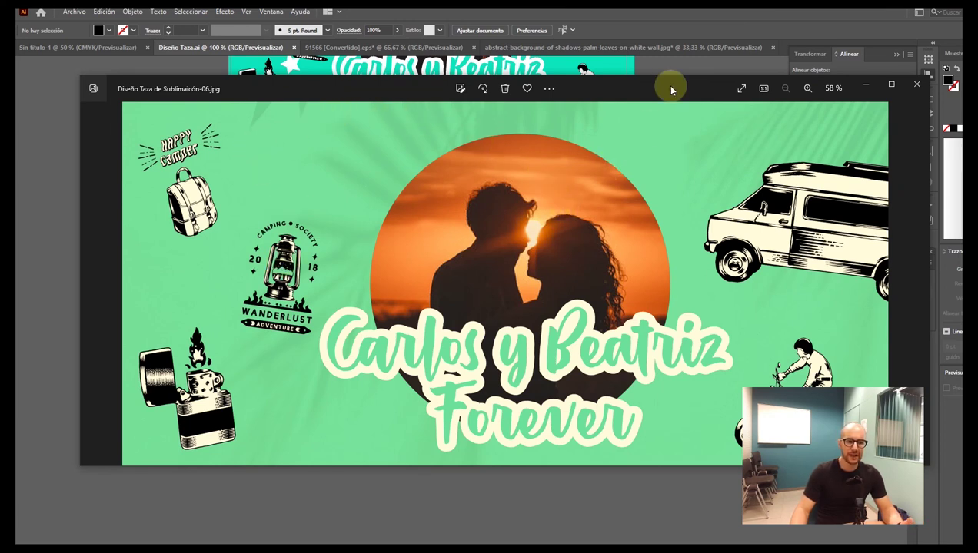
pyautogui.moveTo(667, 86); pyautogui.dragTo(656, 83)
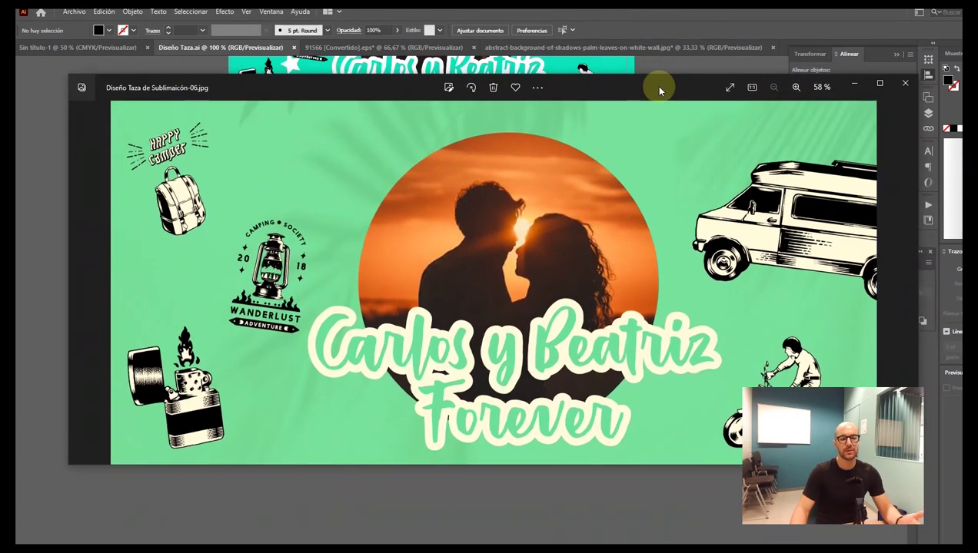